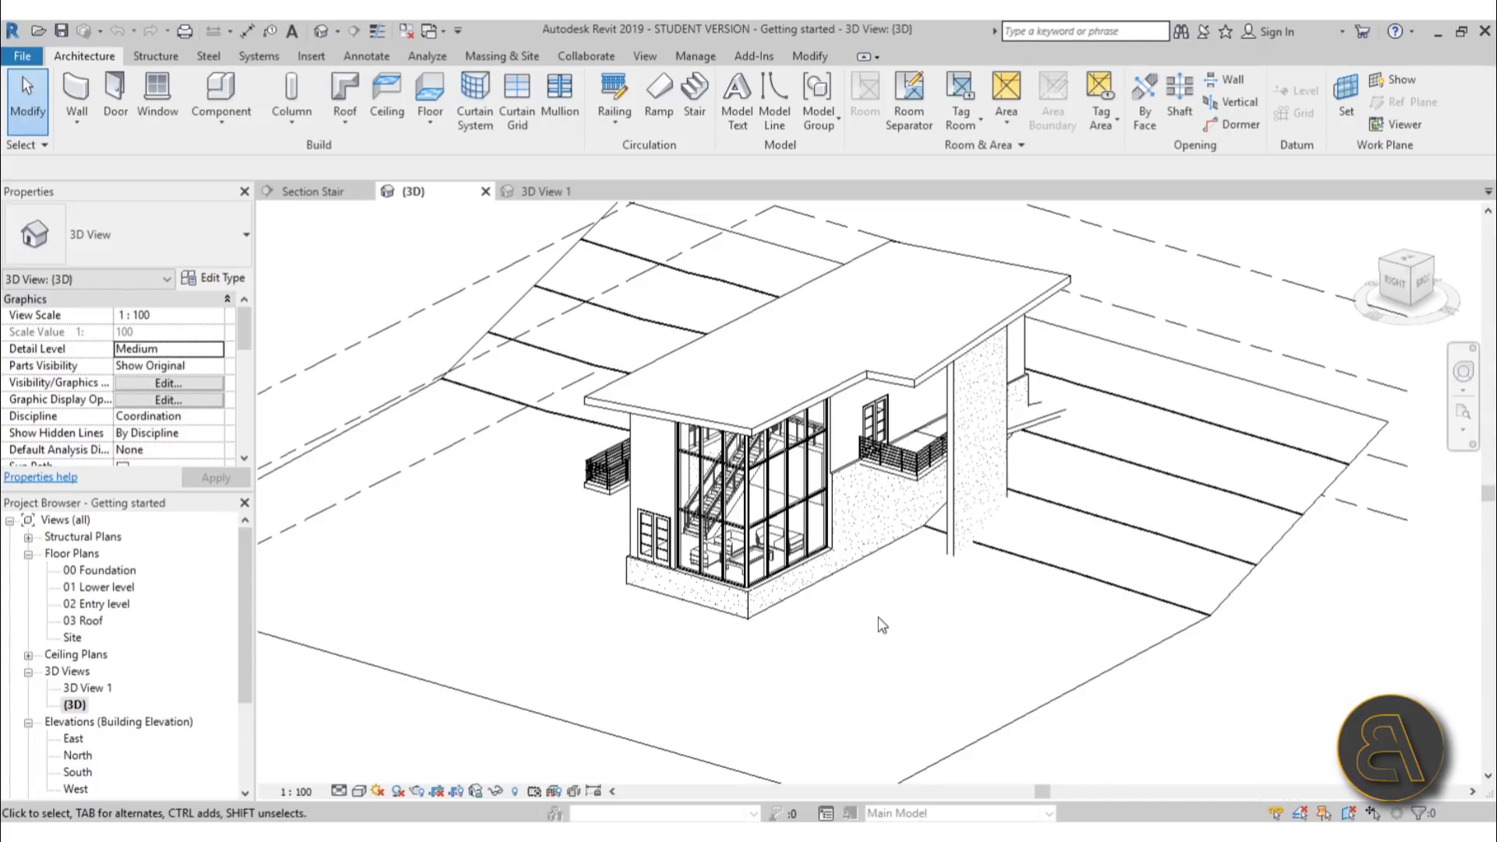
View the 01 Lower level and 02 Entry level floor plans, and return to the 01 Lower level plan to examine its tagged rooms
shift+middle_drag(889, 636, 898, 712)
double_click(102, 587)
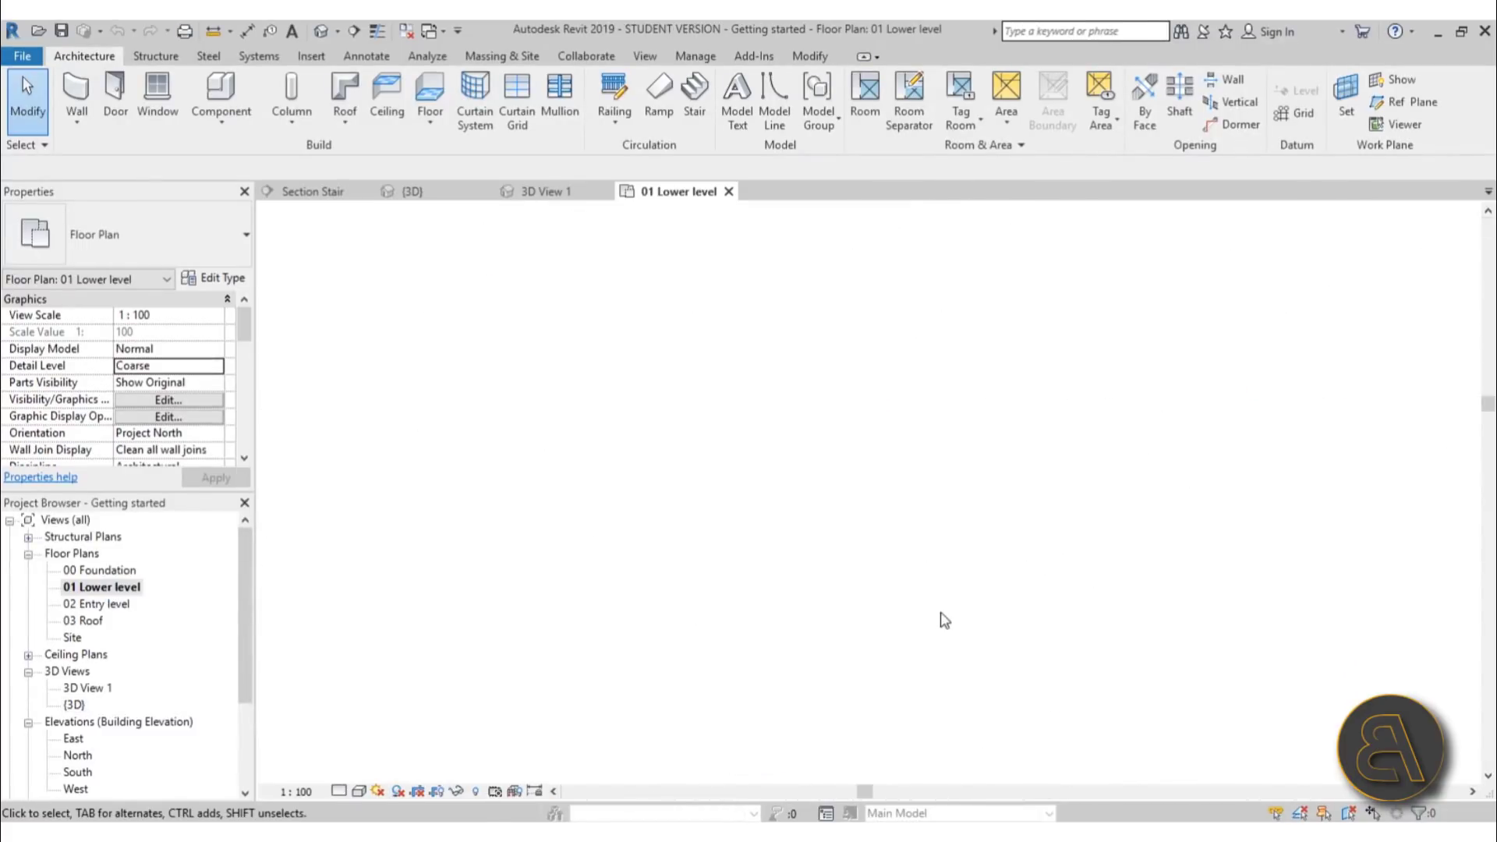
scroll(939, 542, up, 4)
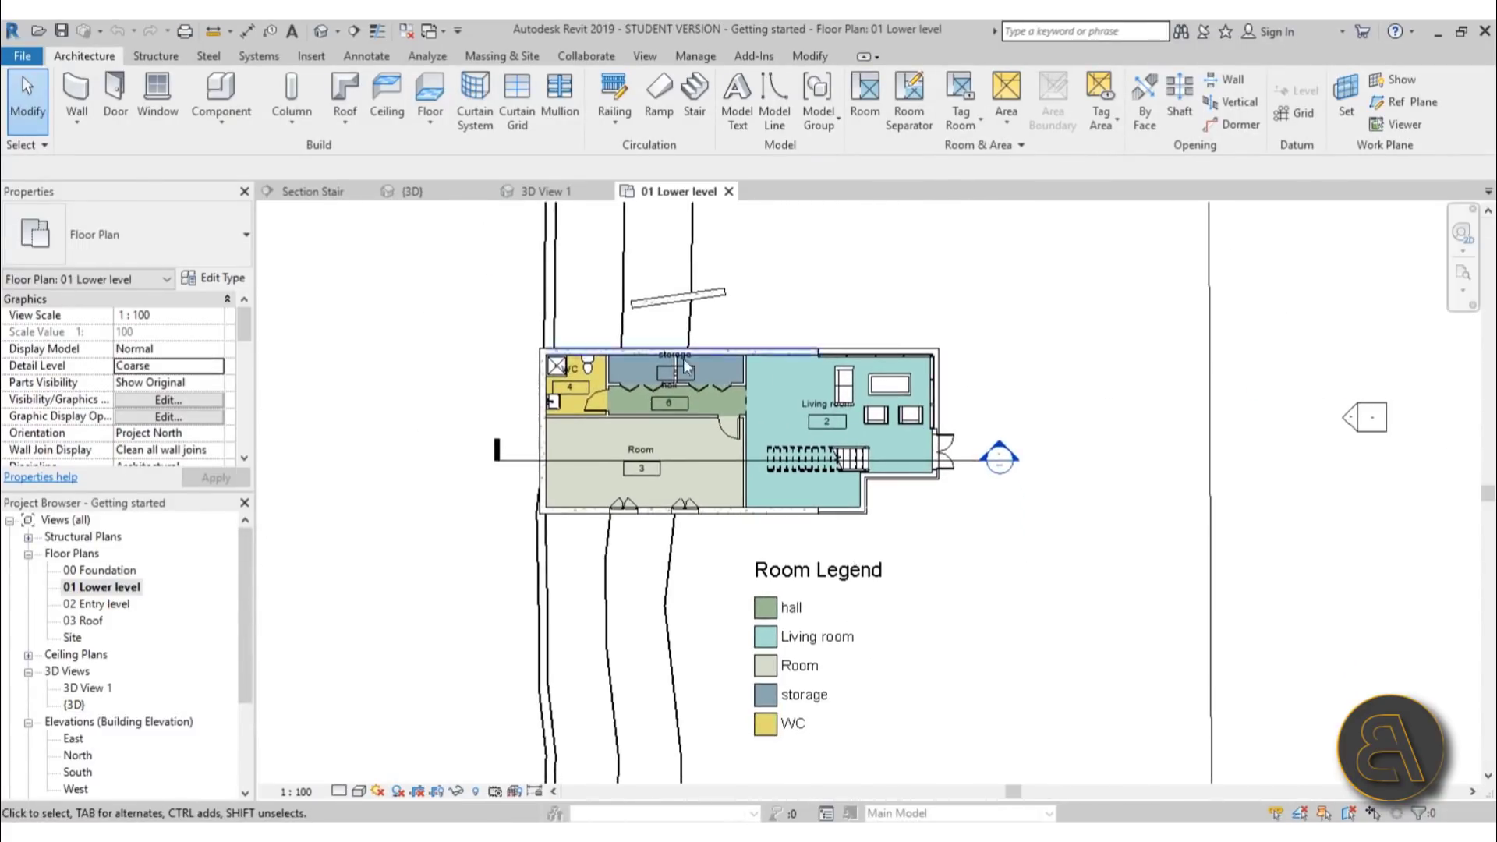
double_click(117, 605)
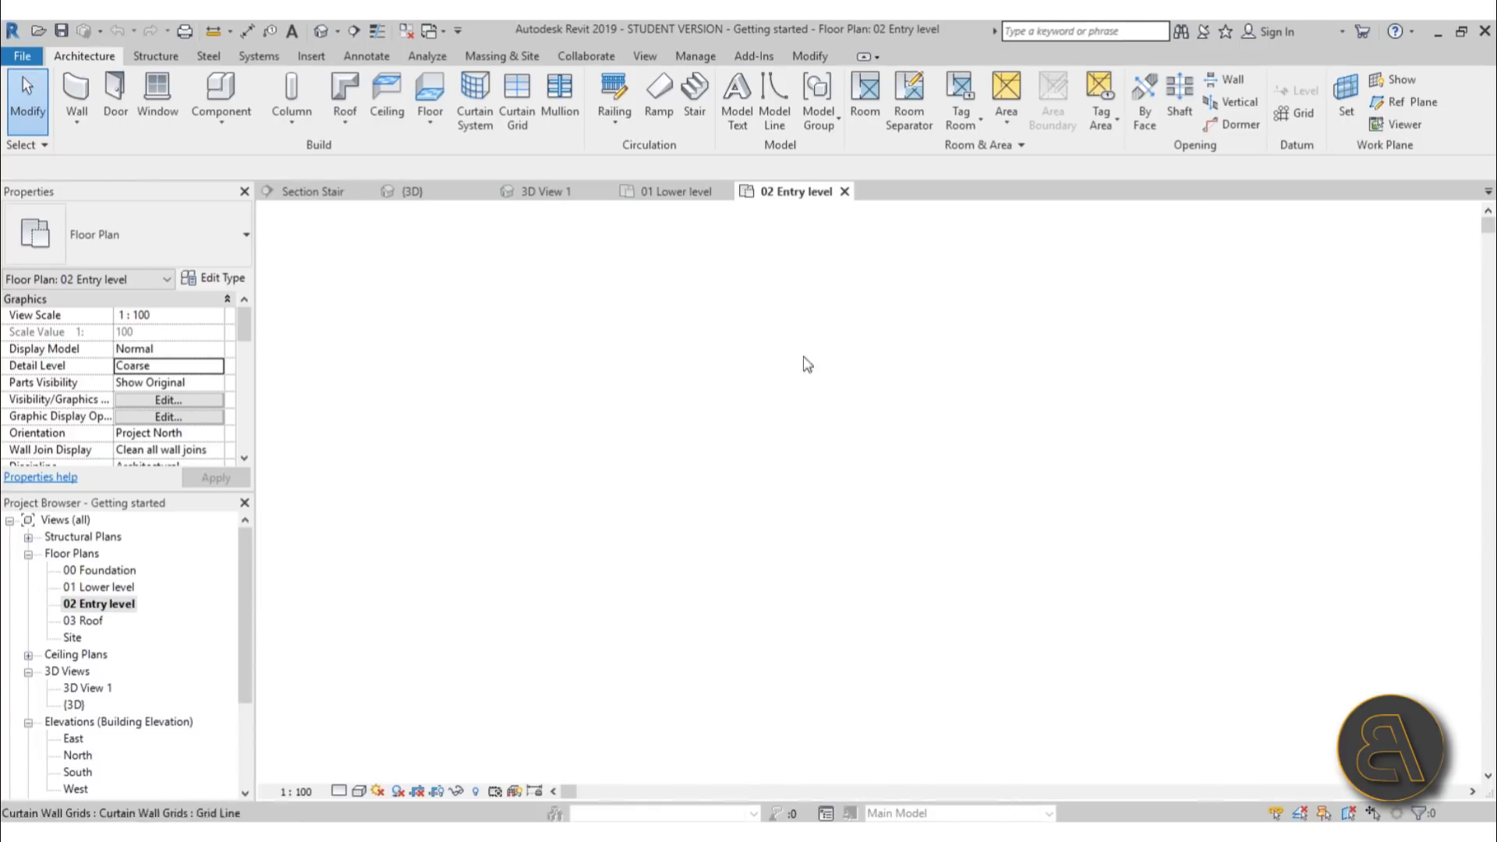
scroll(822, 423, up, 2)
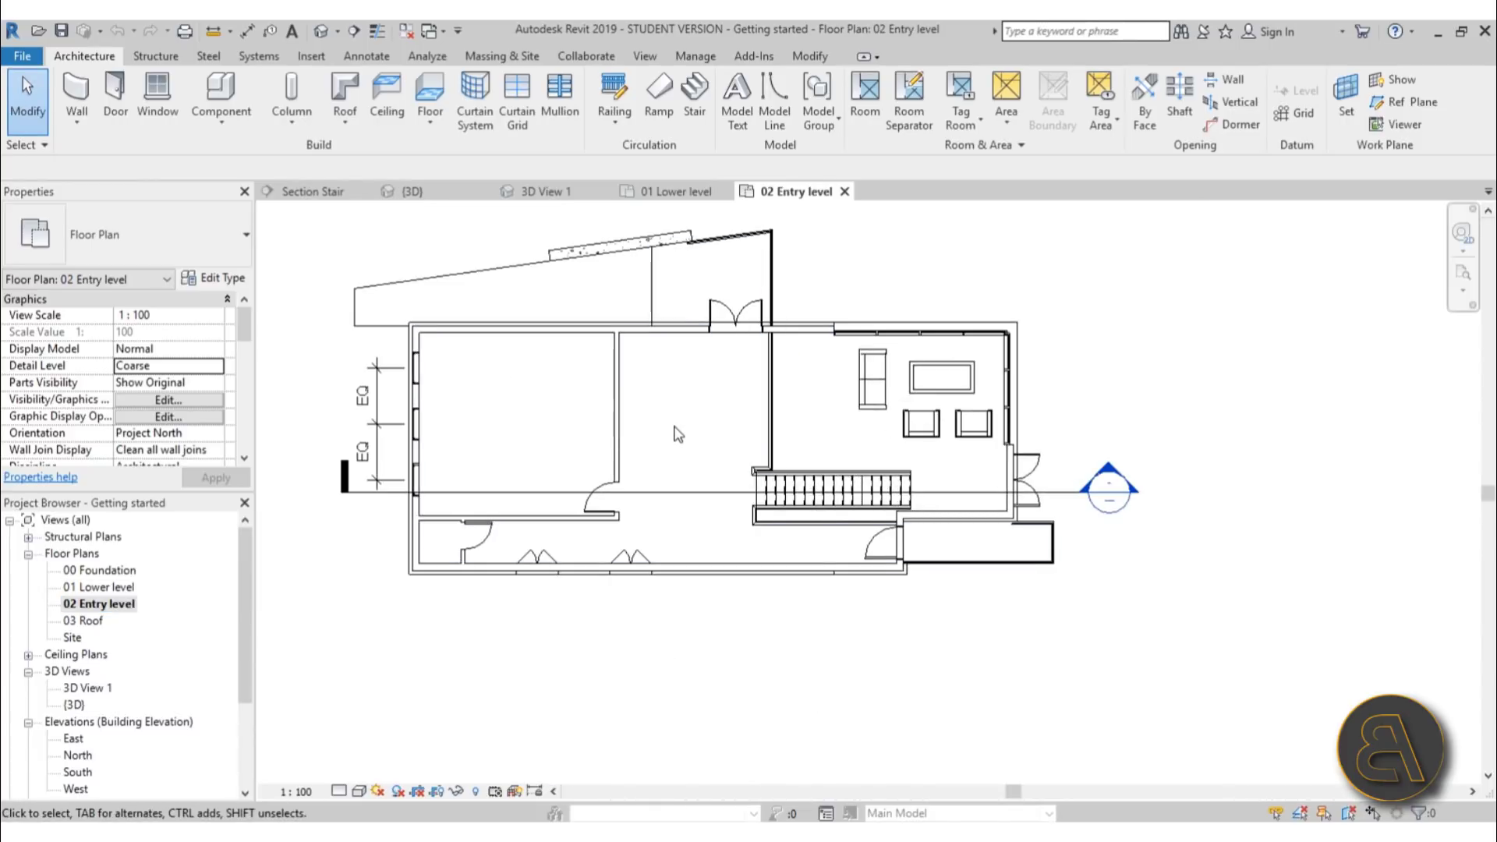
double_click(100, 588)
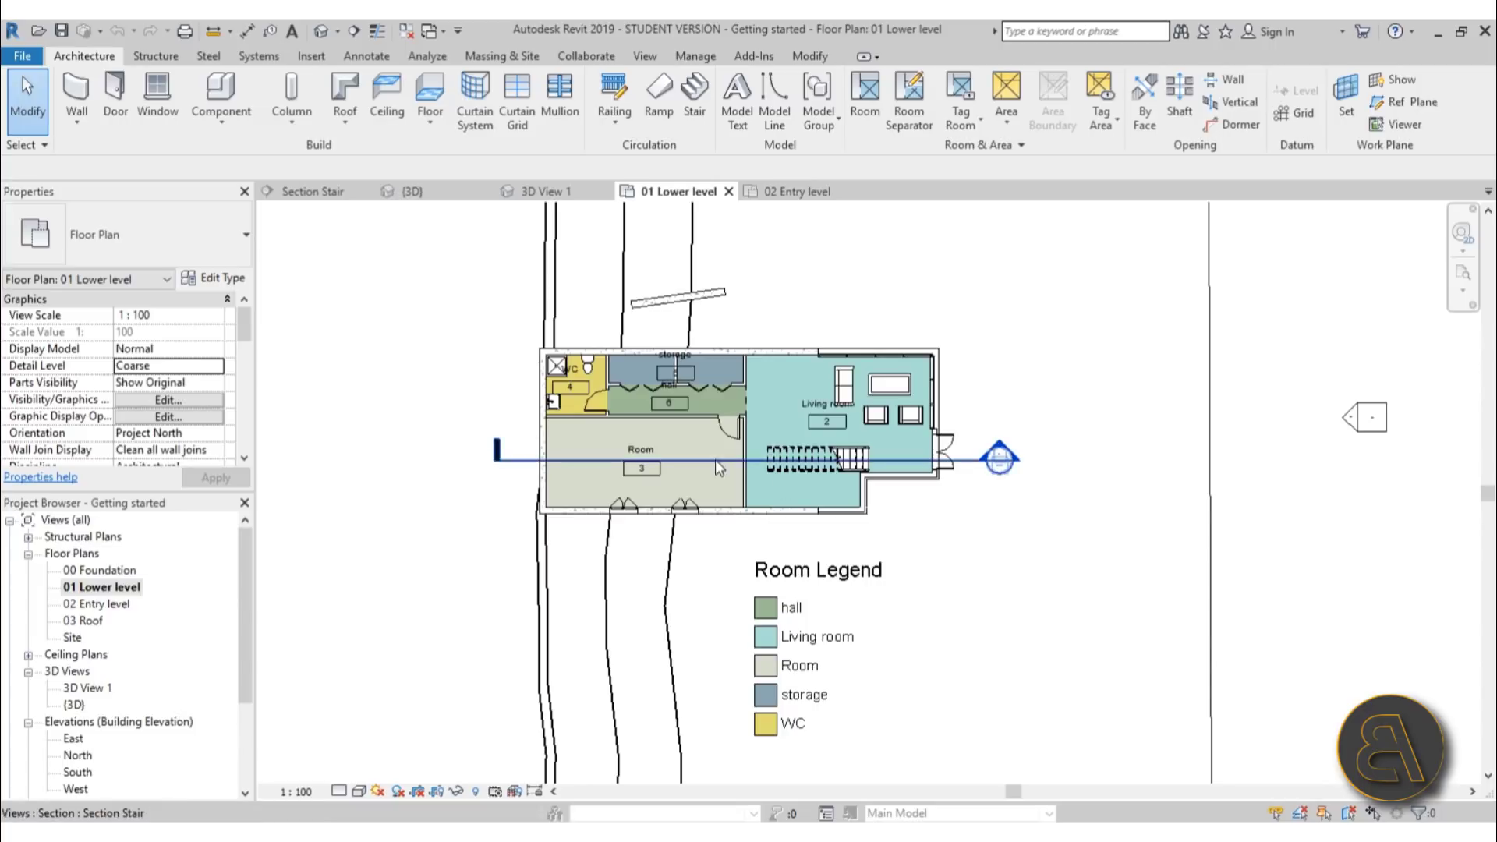
scroll(686, 445, up, 2)
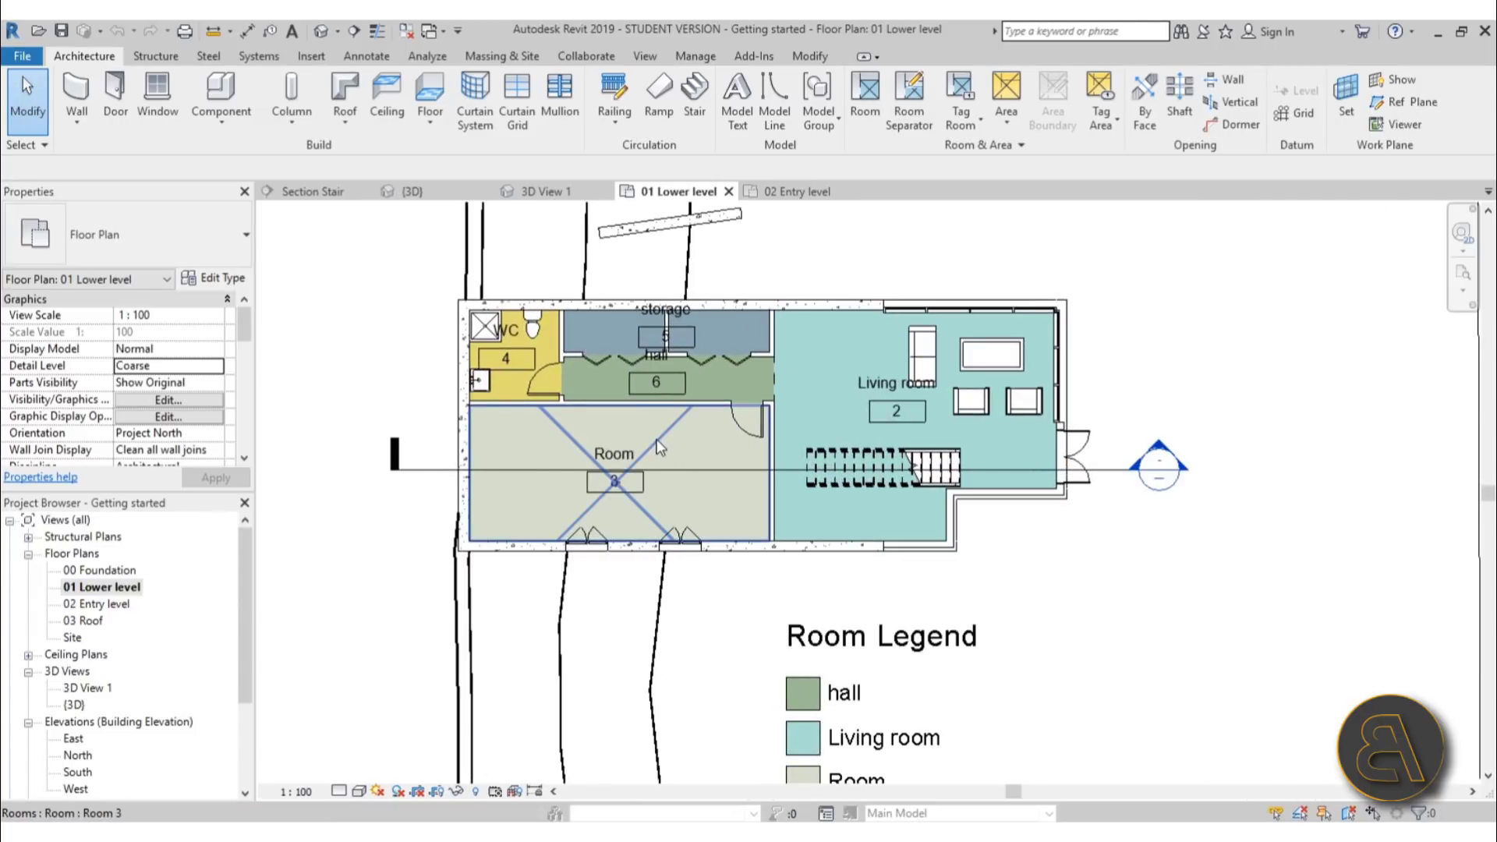
Select Room 3 in the lower level plan and examine its constraints, dimensions and identity data
click(656, 438)
click(1144, 663)
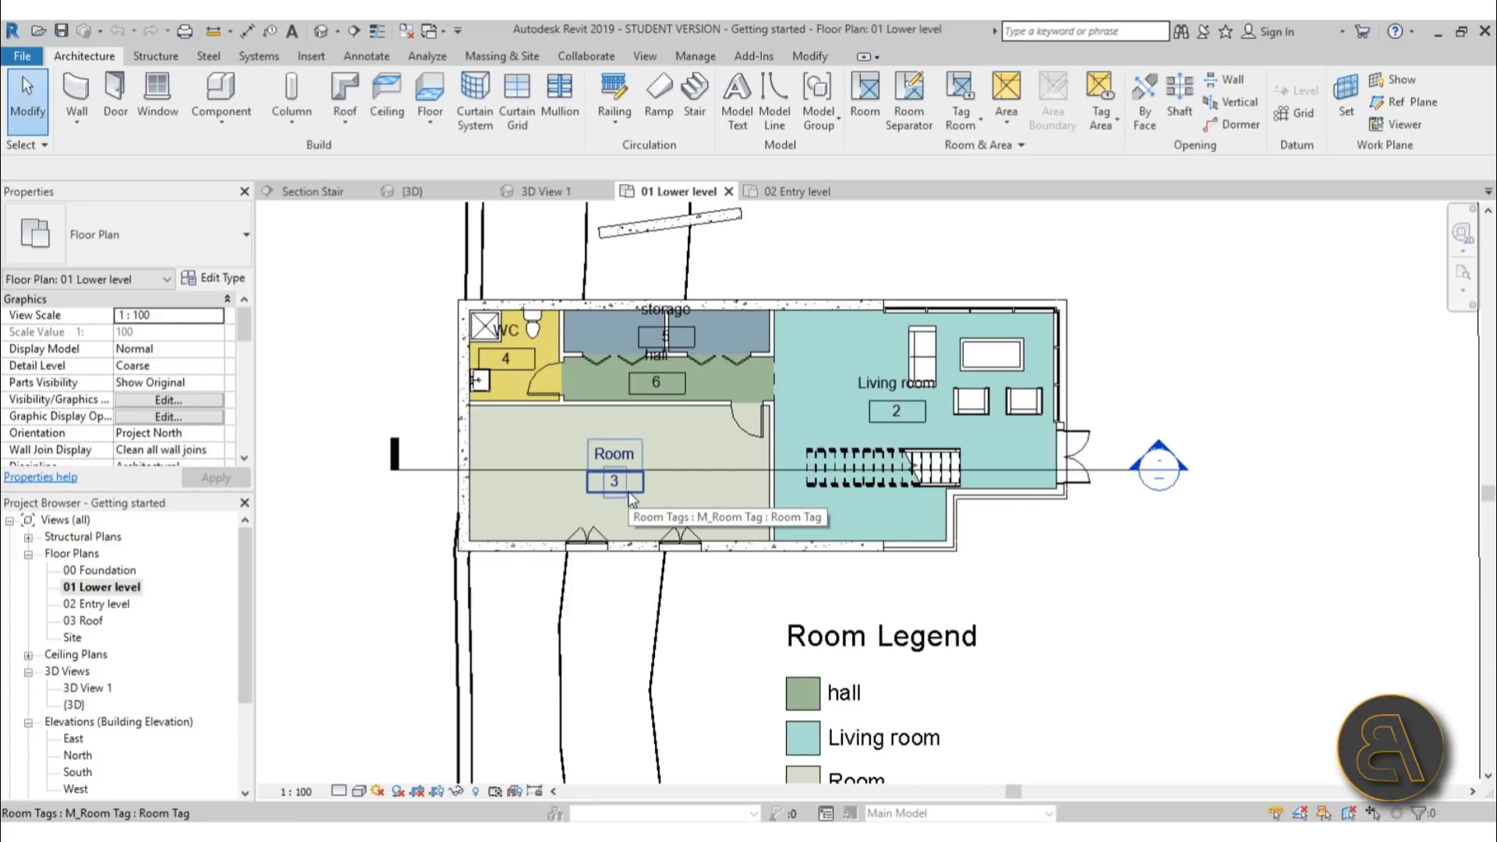
click(662, 436)
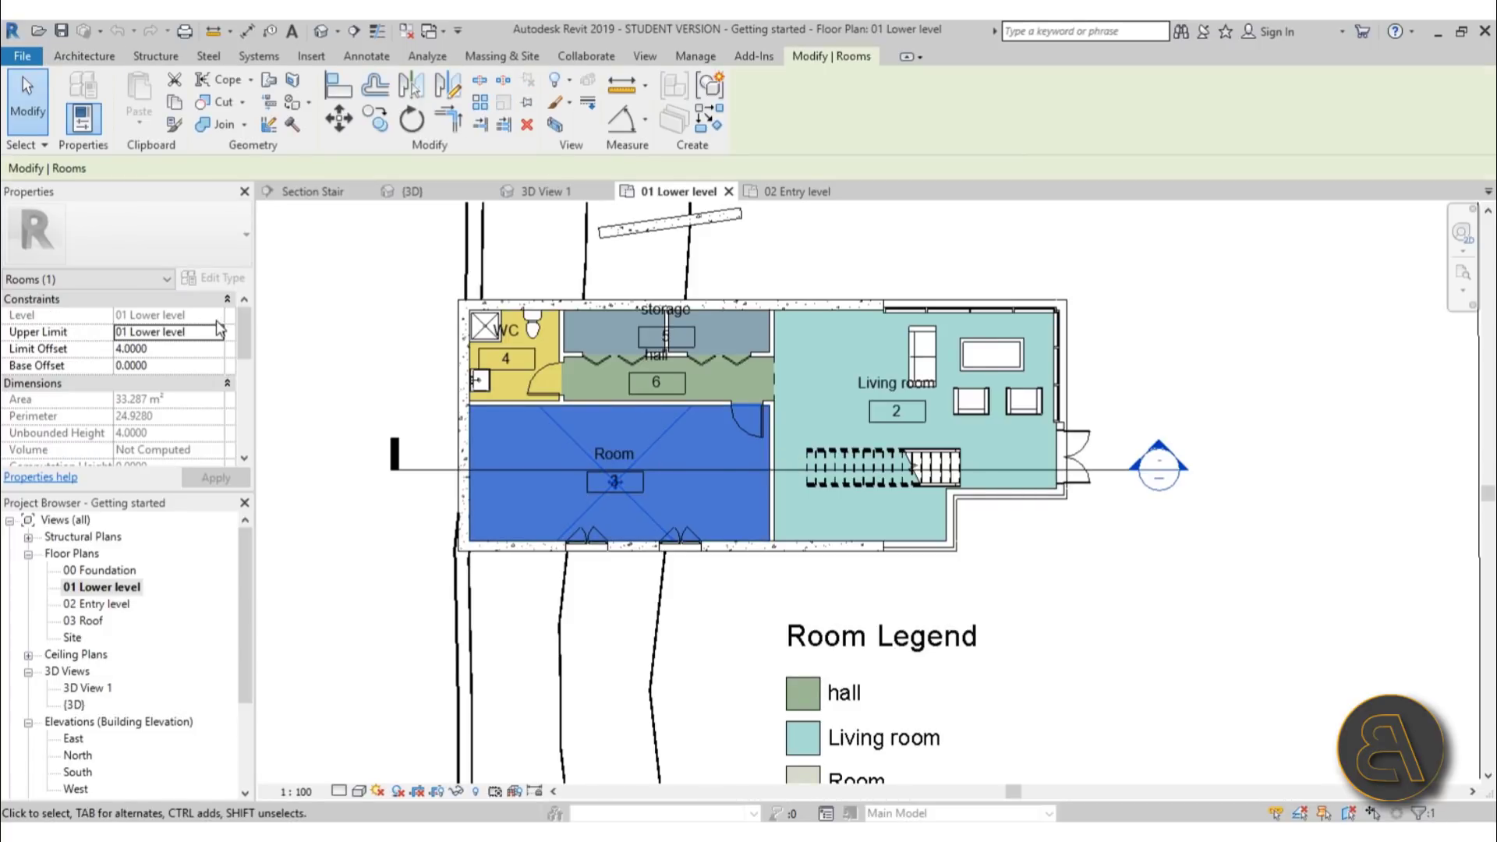
drag(244, 335, 248, 361)
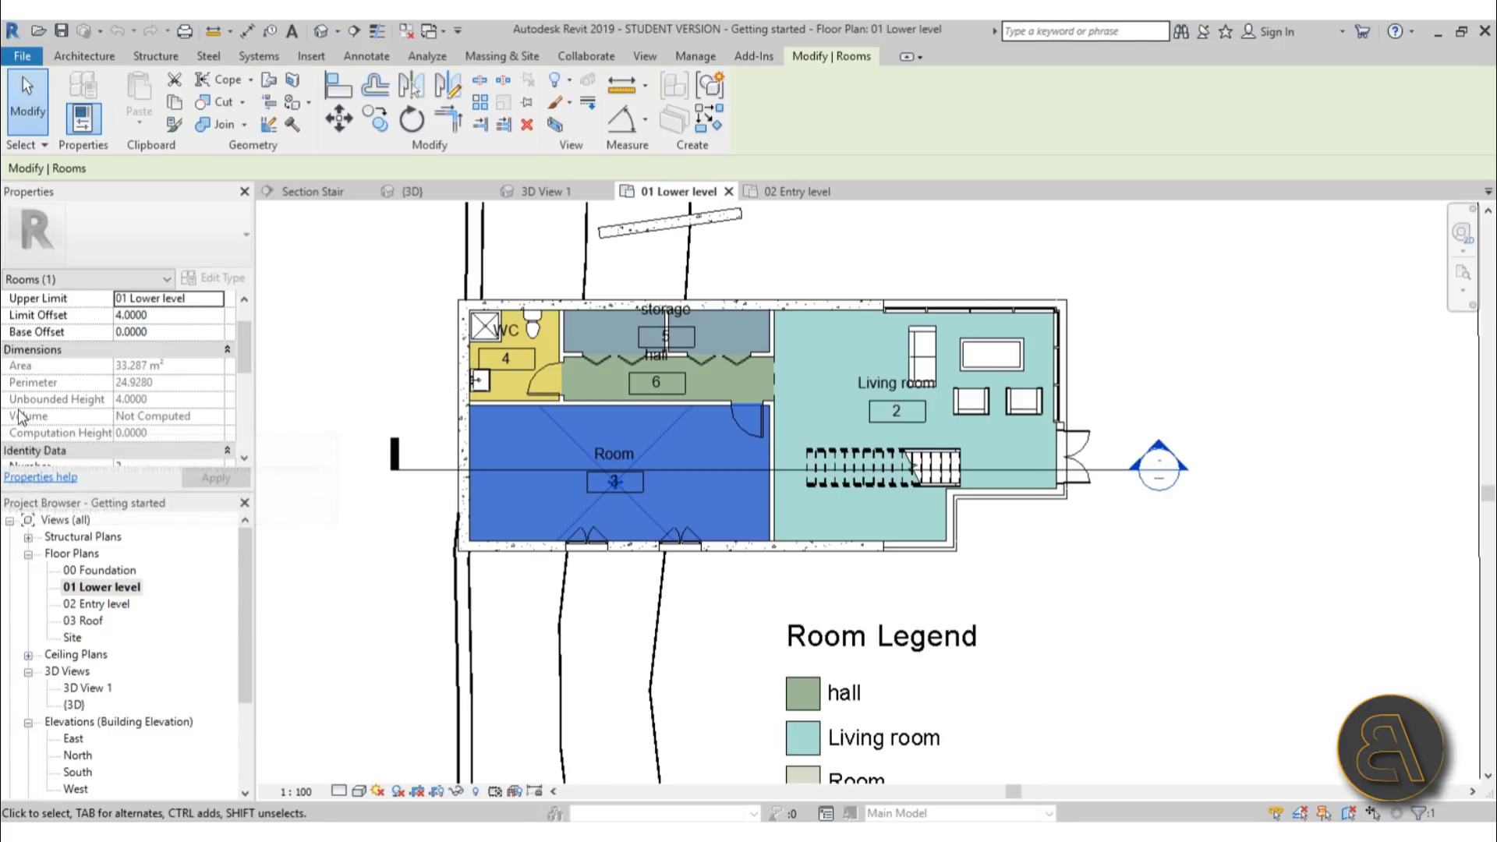
mouse_move(244, 360)
mouse_down()
mouse_move(245, 381)
mouse_move(245, 354)
mouse_up()
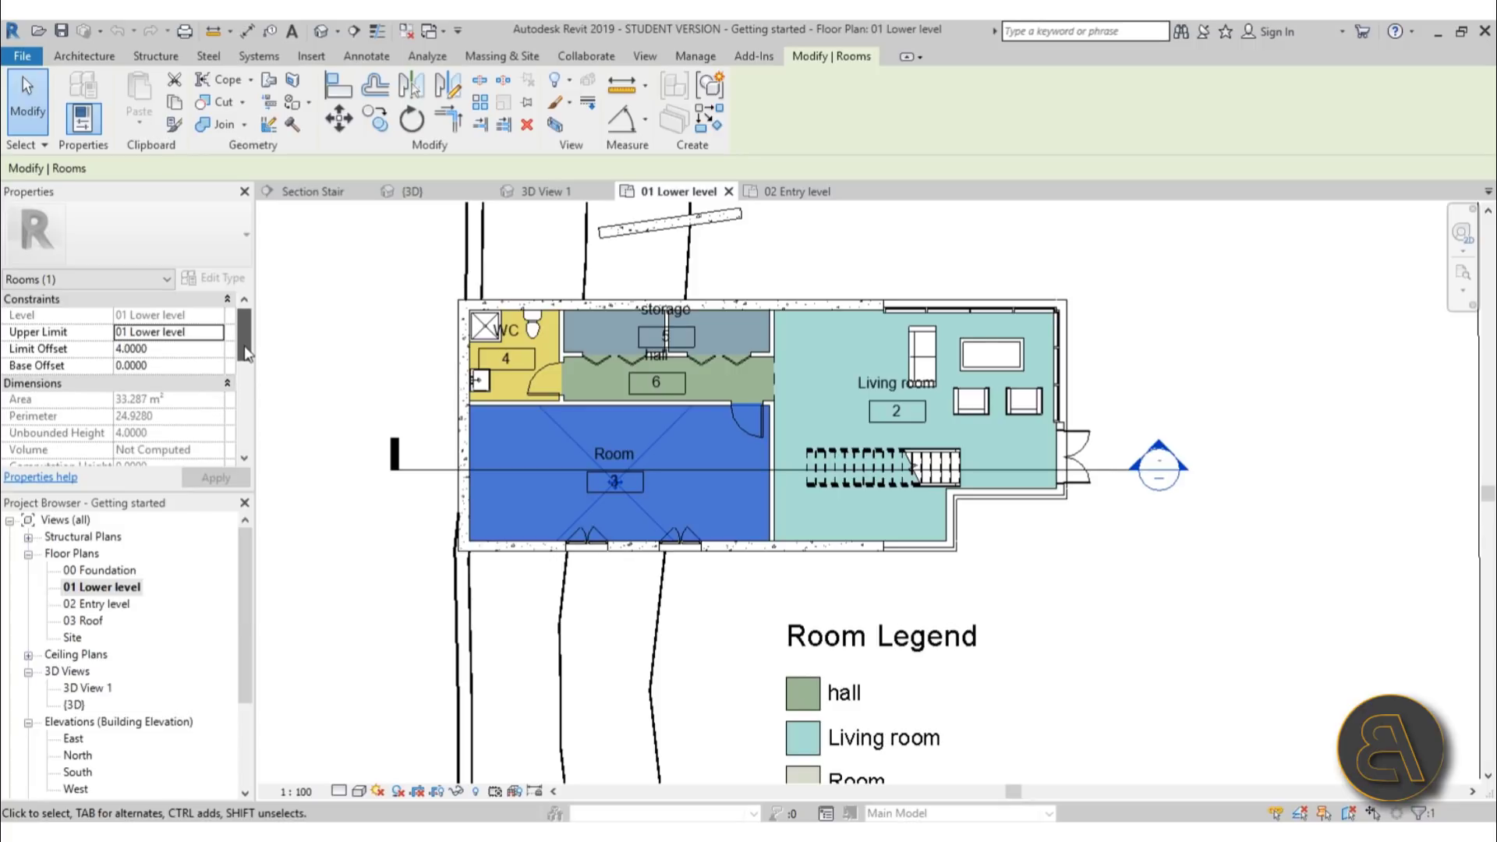
click(1084, 588)
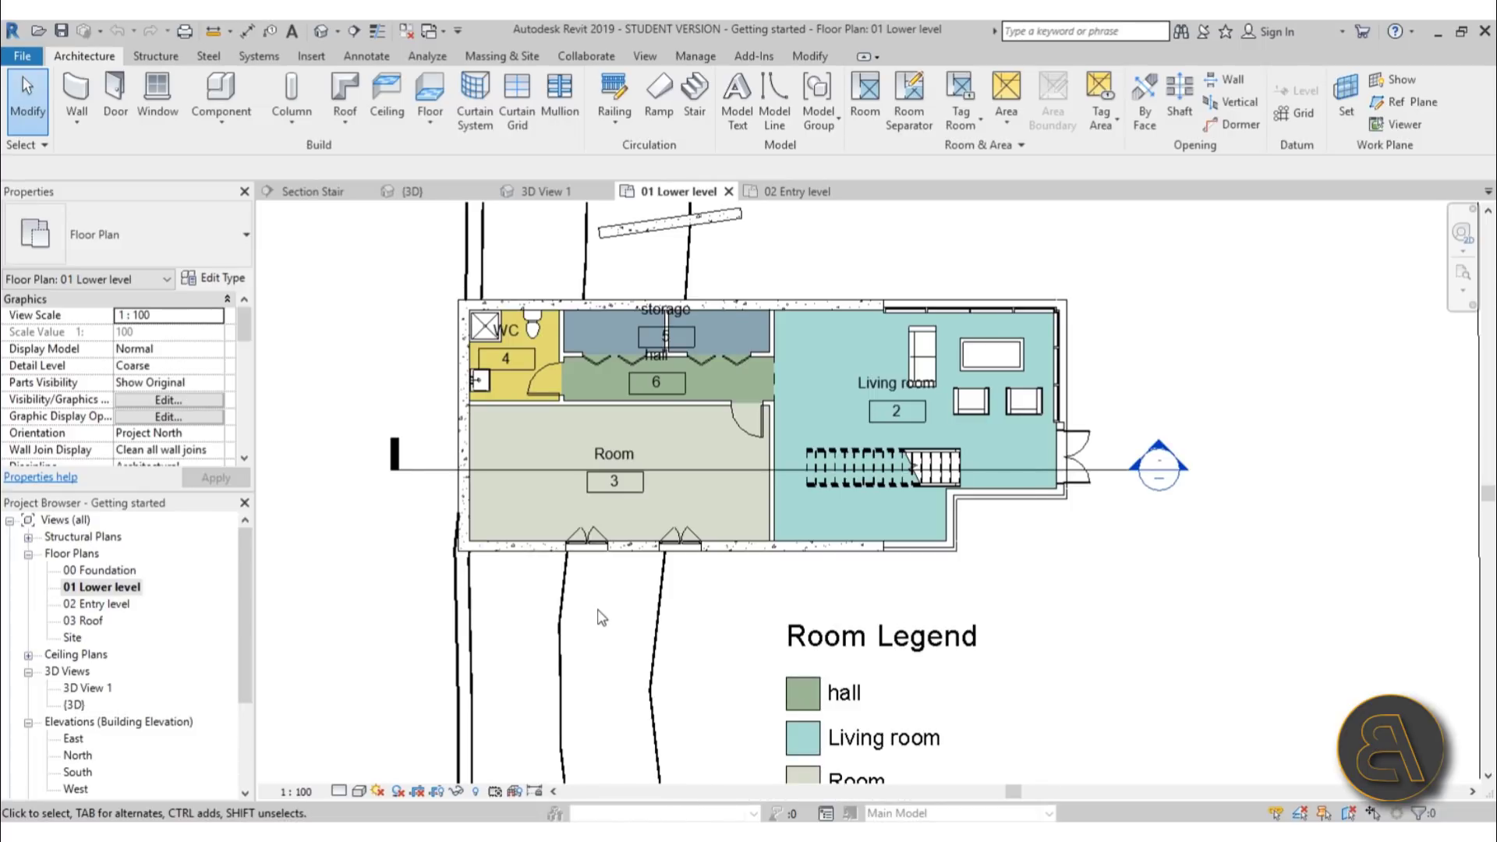
scroll(605, 641, down, 1)
middle_drag(605, 641, 571, 659)
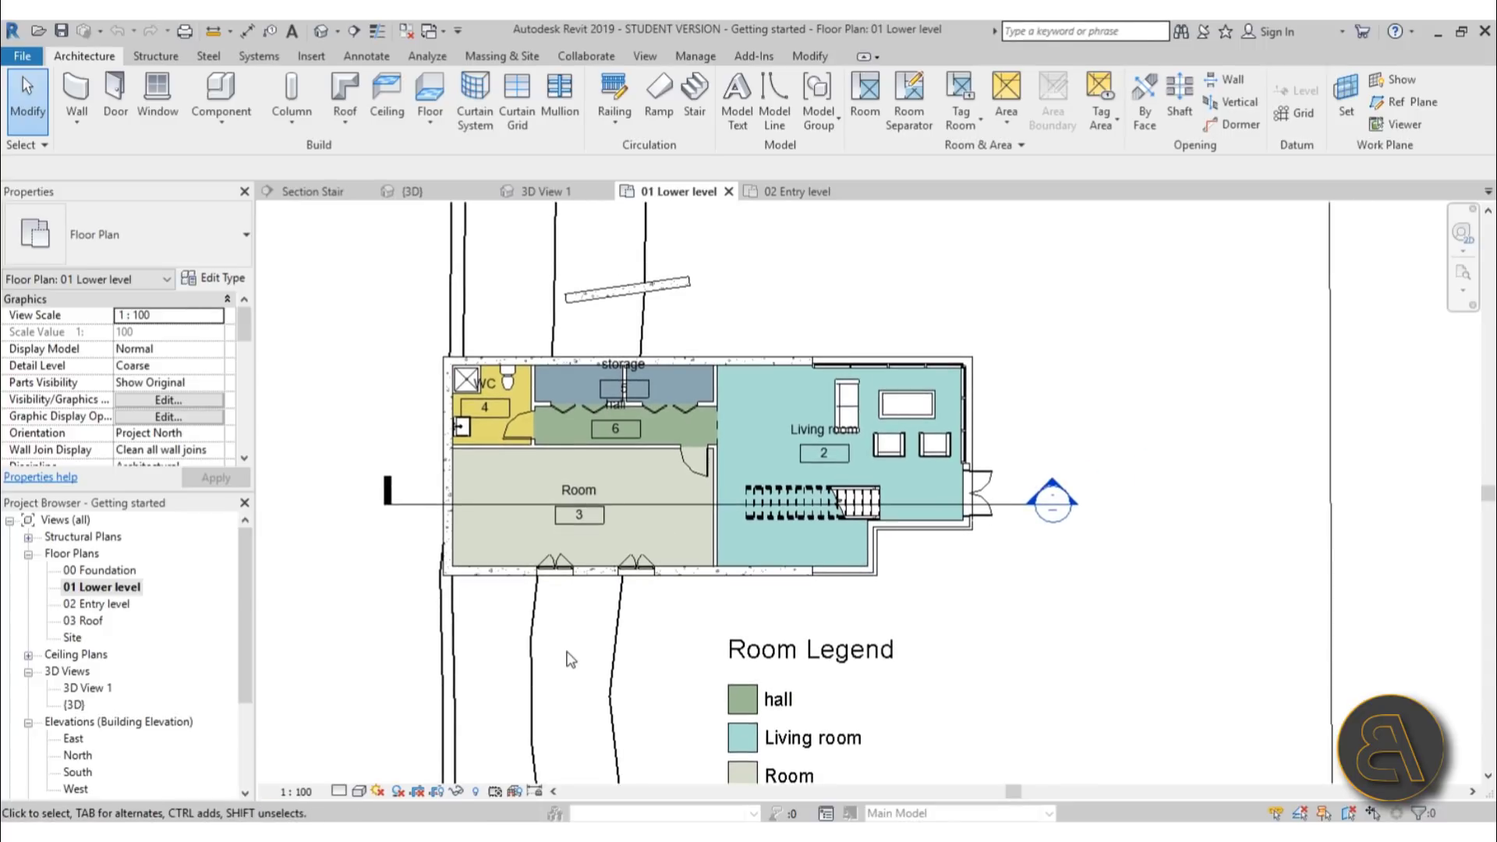
Create a new Schedule/Quantities schedule for the Rooms category, named Room Schedule, in the New Construction phase
click(644, 56)
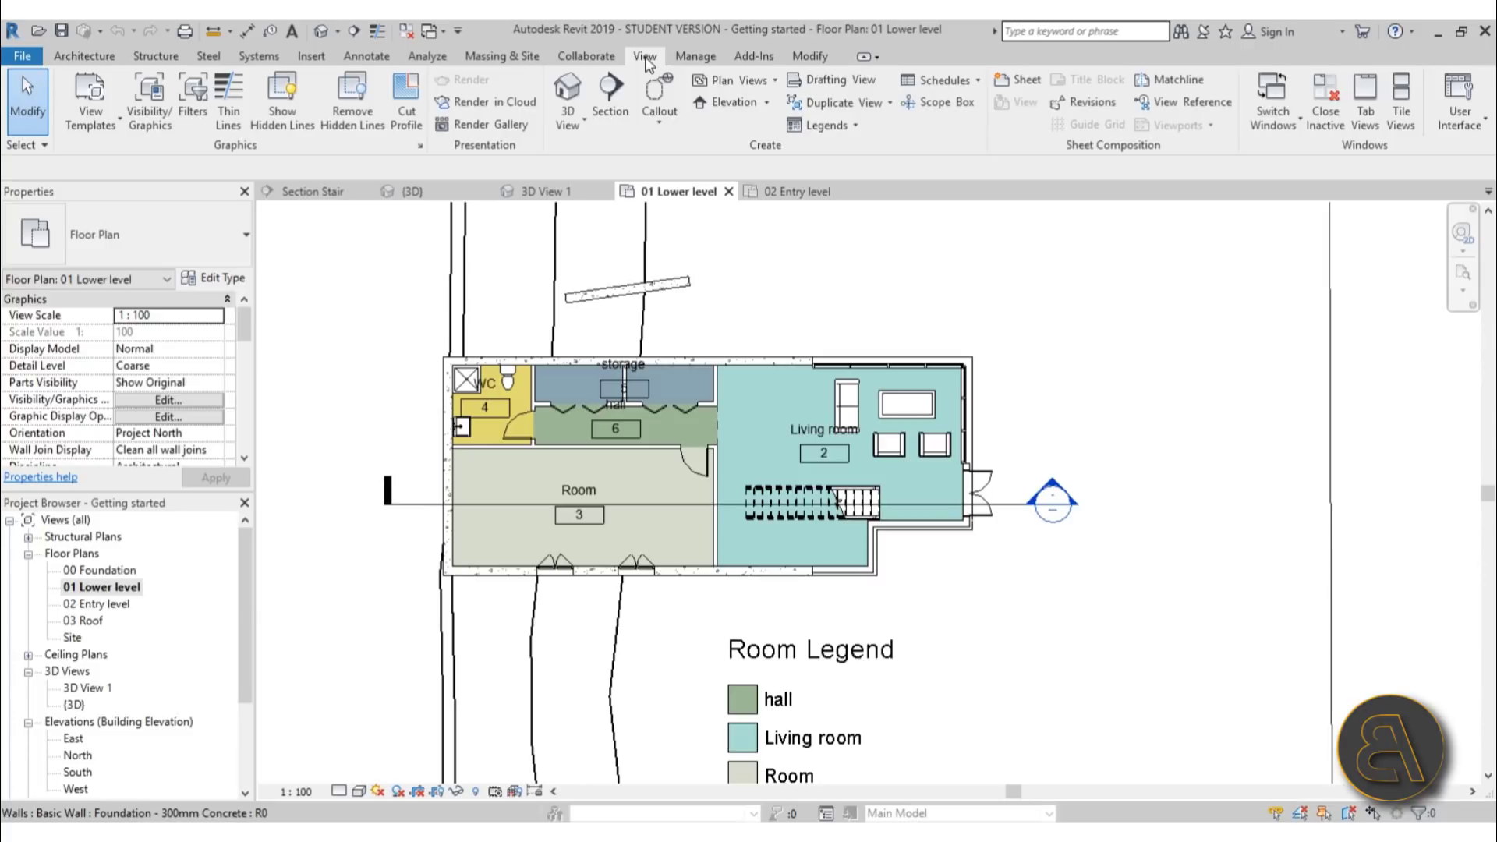
click(927, 81)
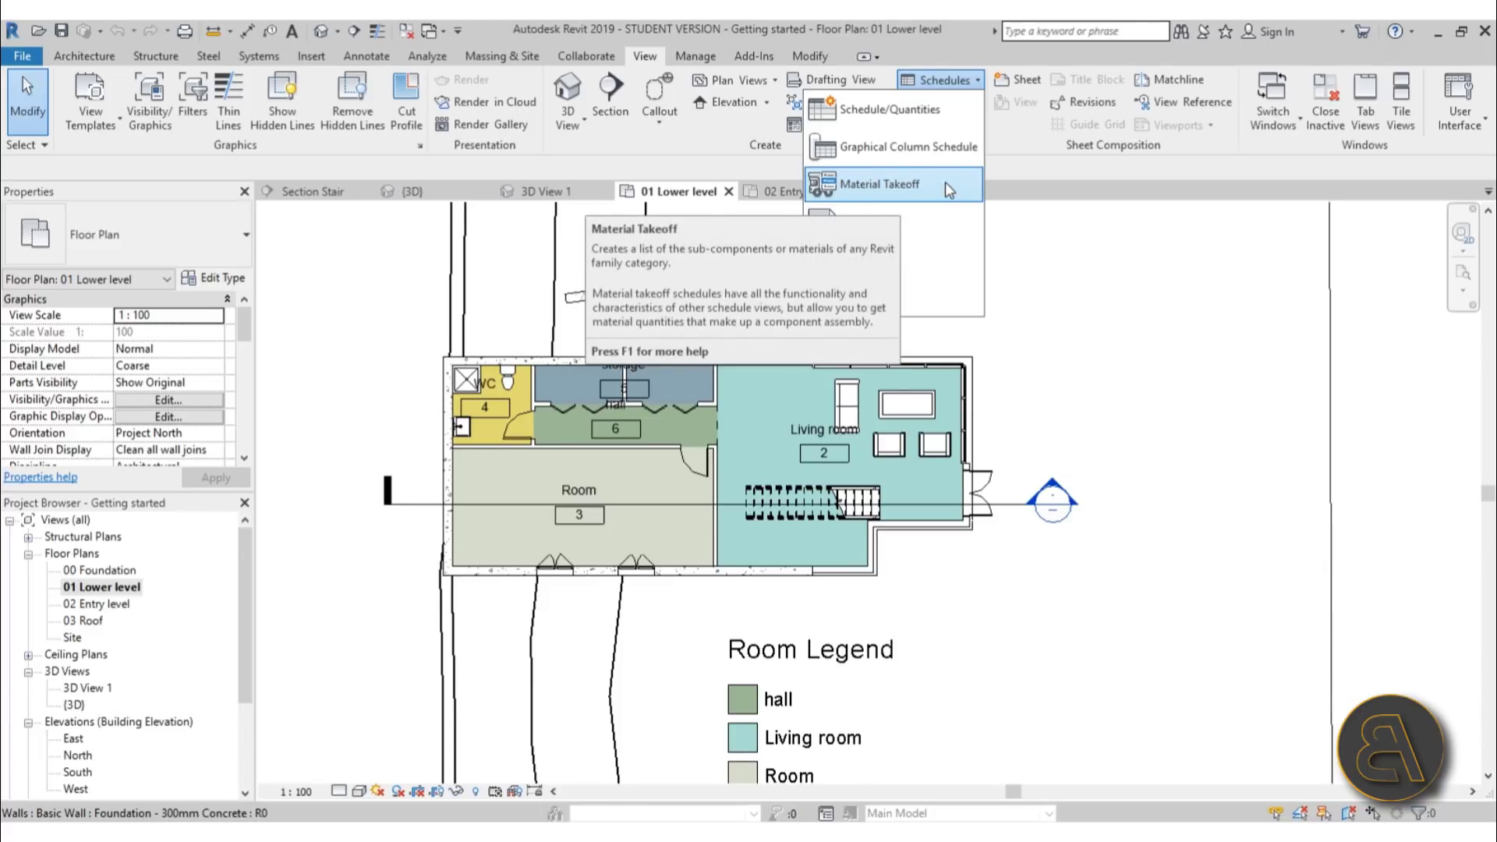
click(851, 121)
drag(762, 278, 598, 276)
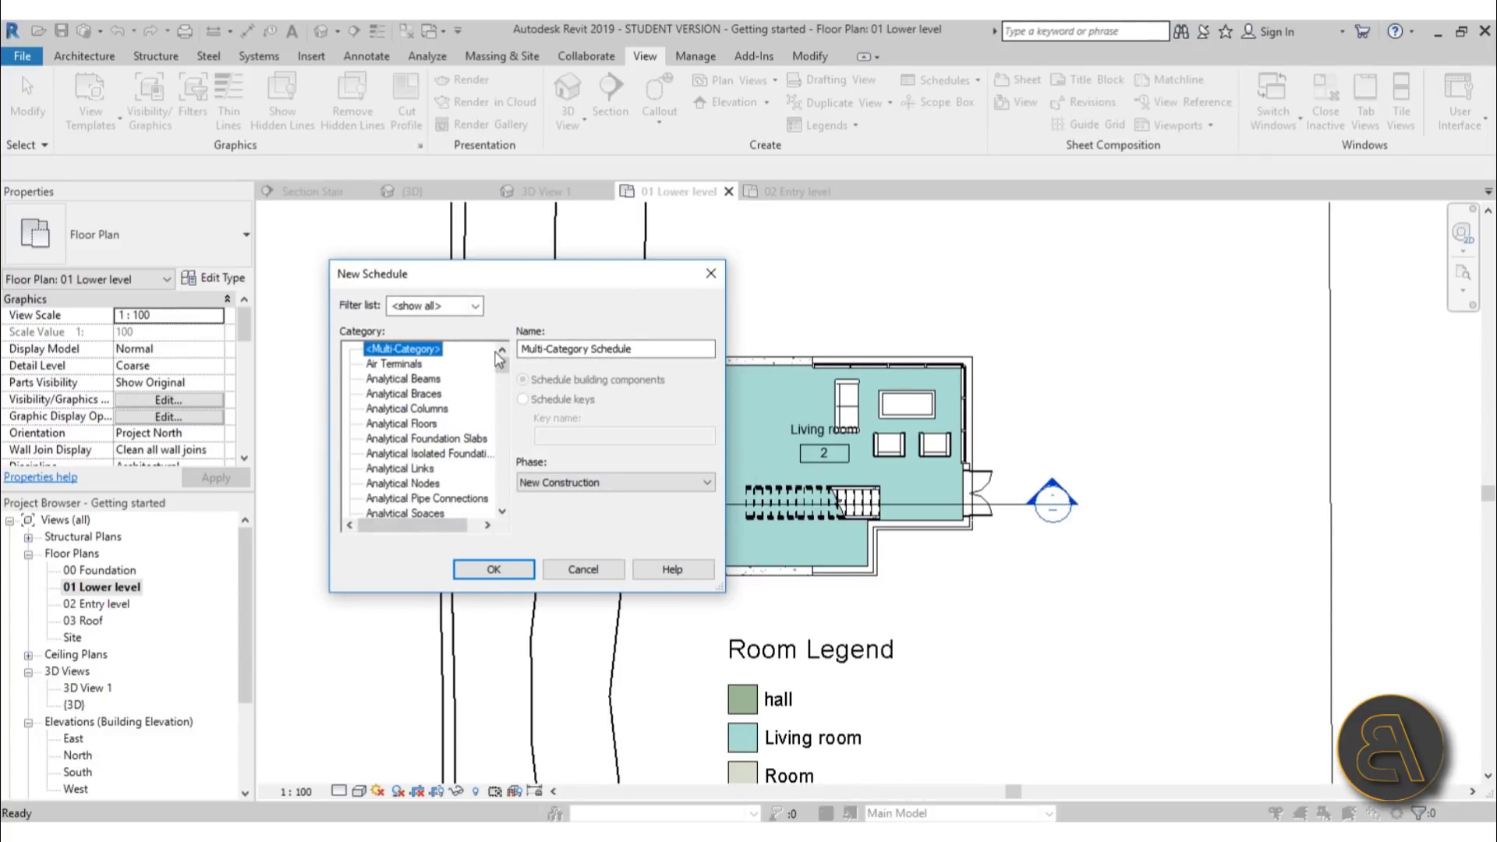
click(473, 309)
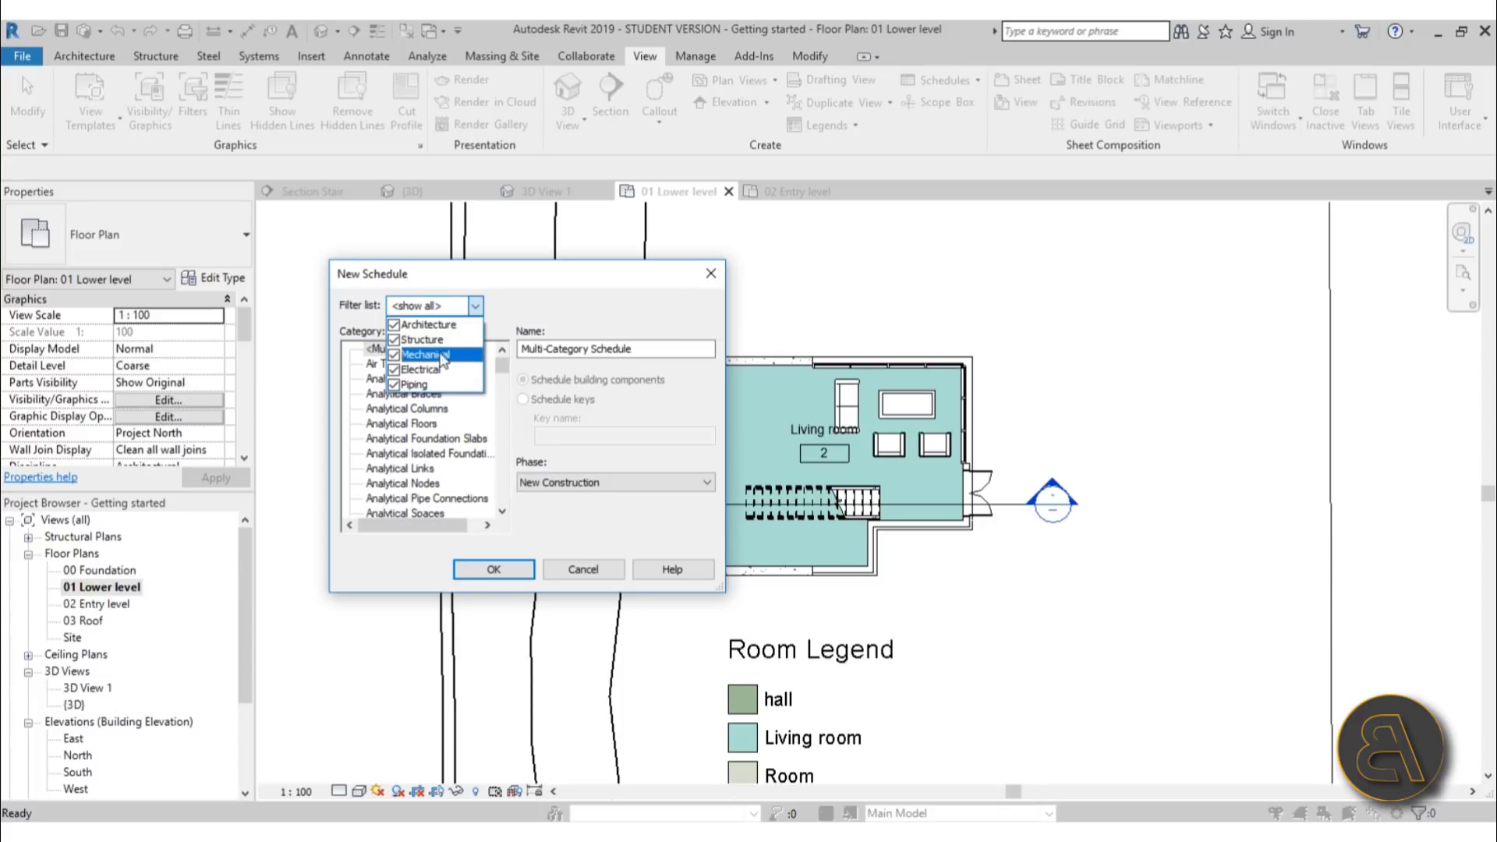
click(554, 290)
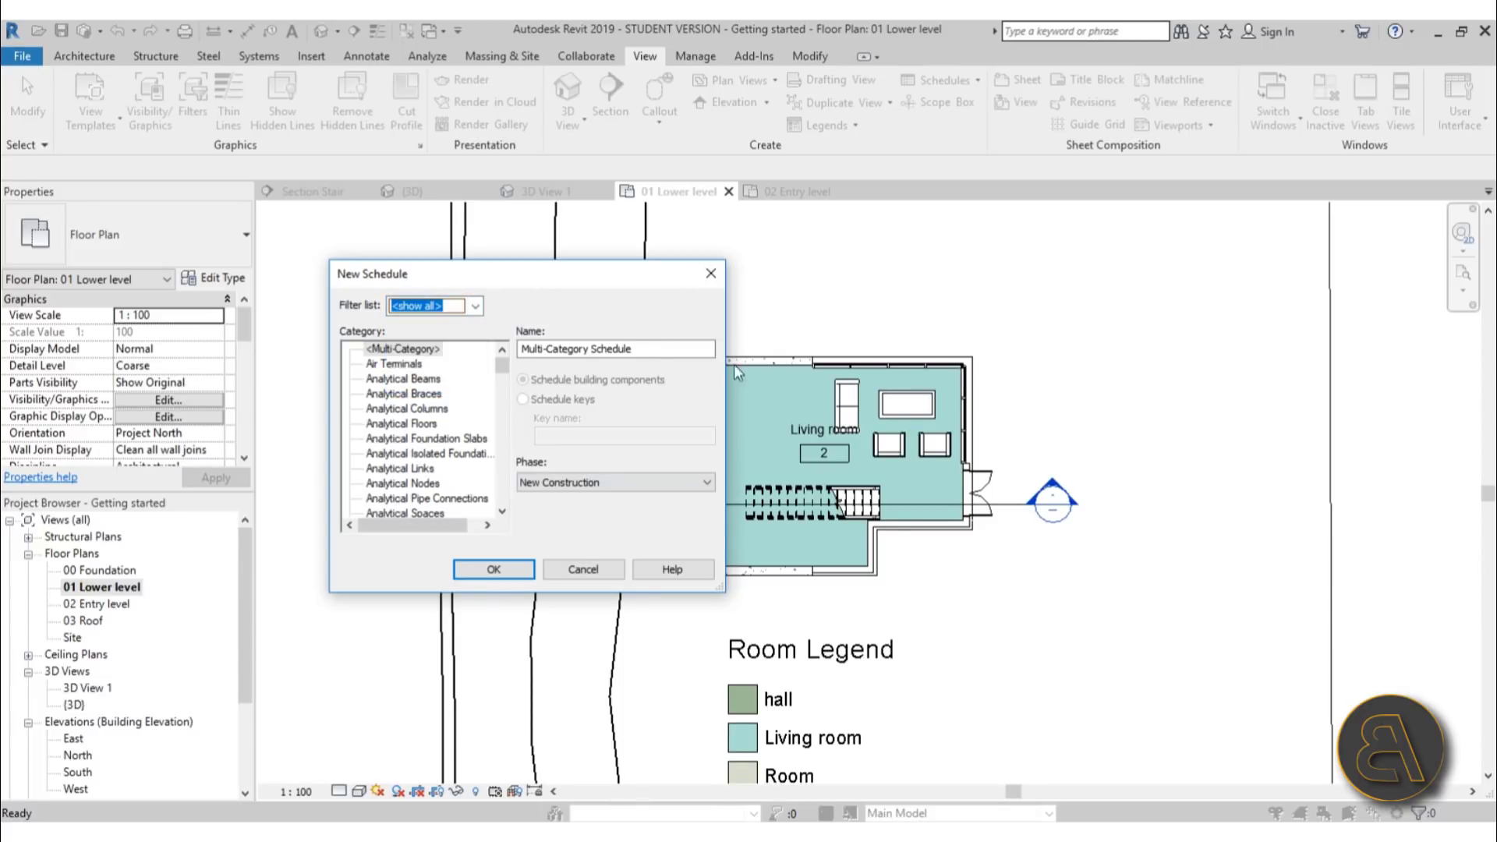
click(456, 311)
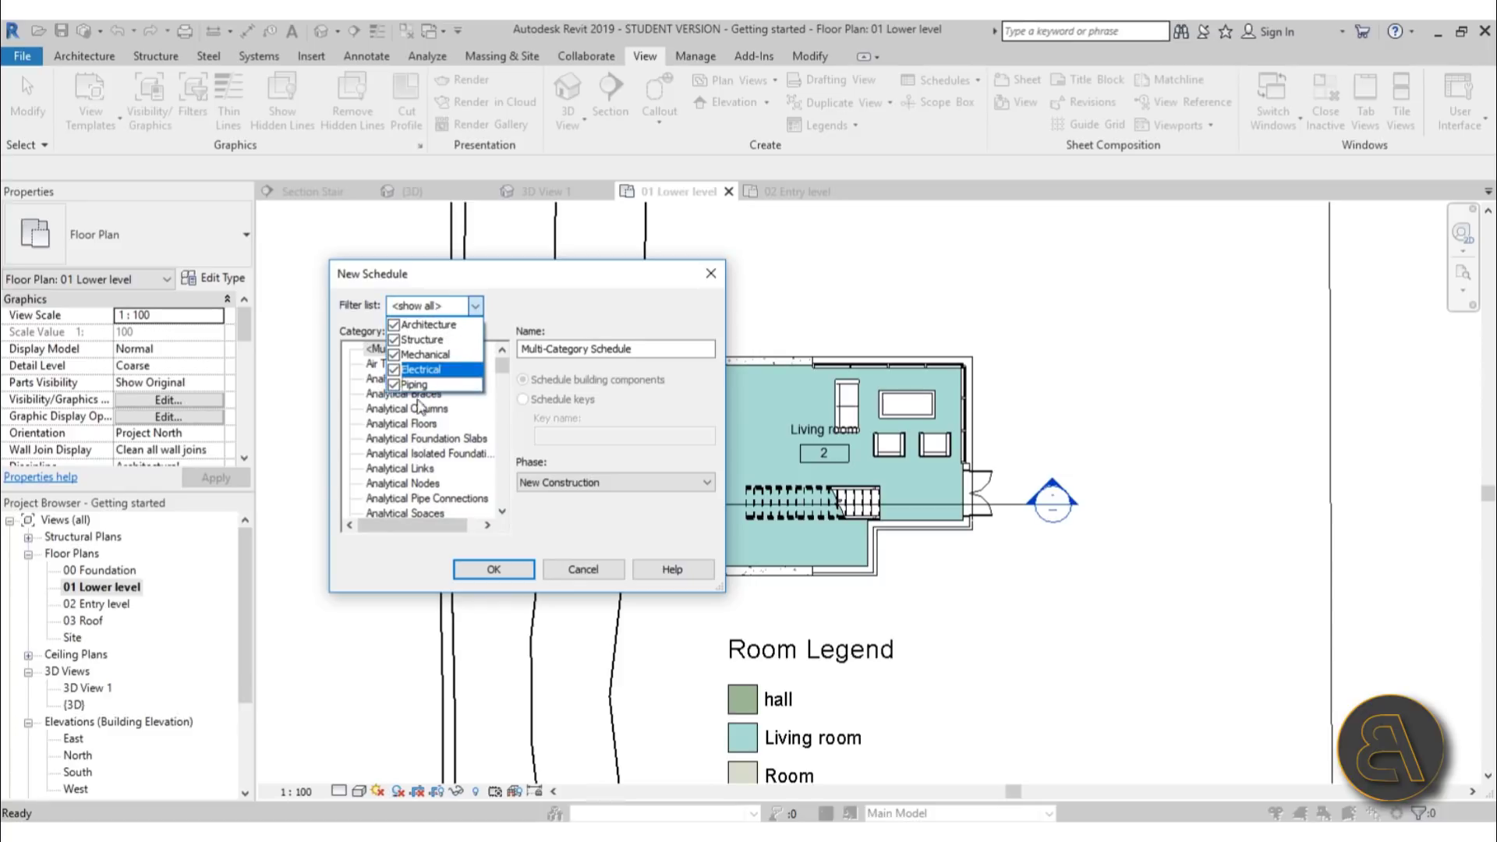
click(474, 306)
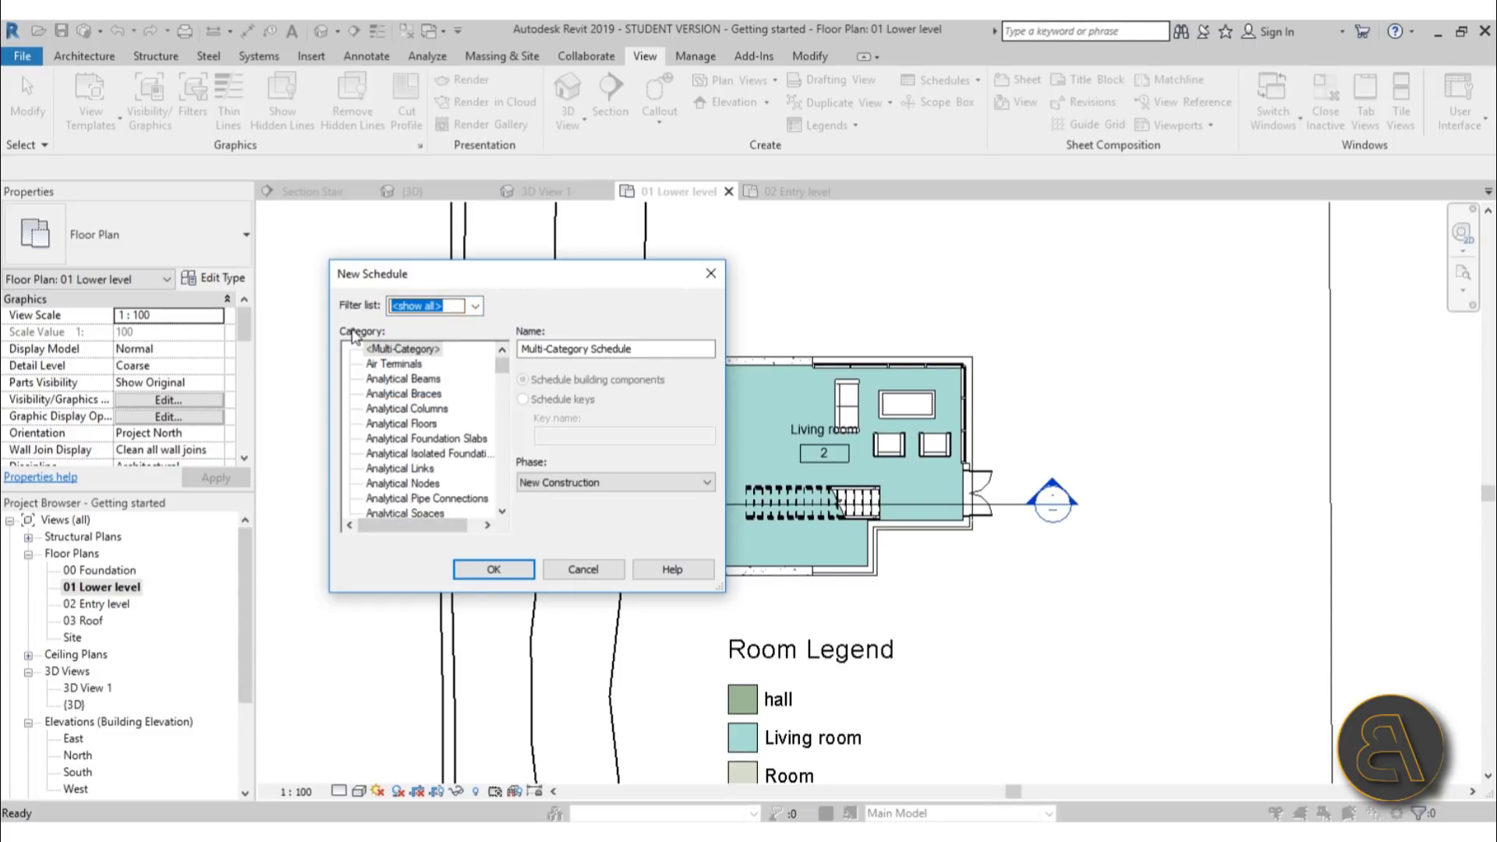
drag(505, 366, 513, 465)
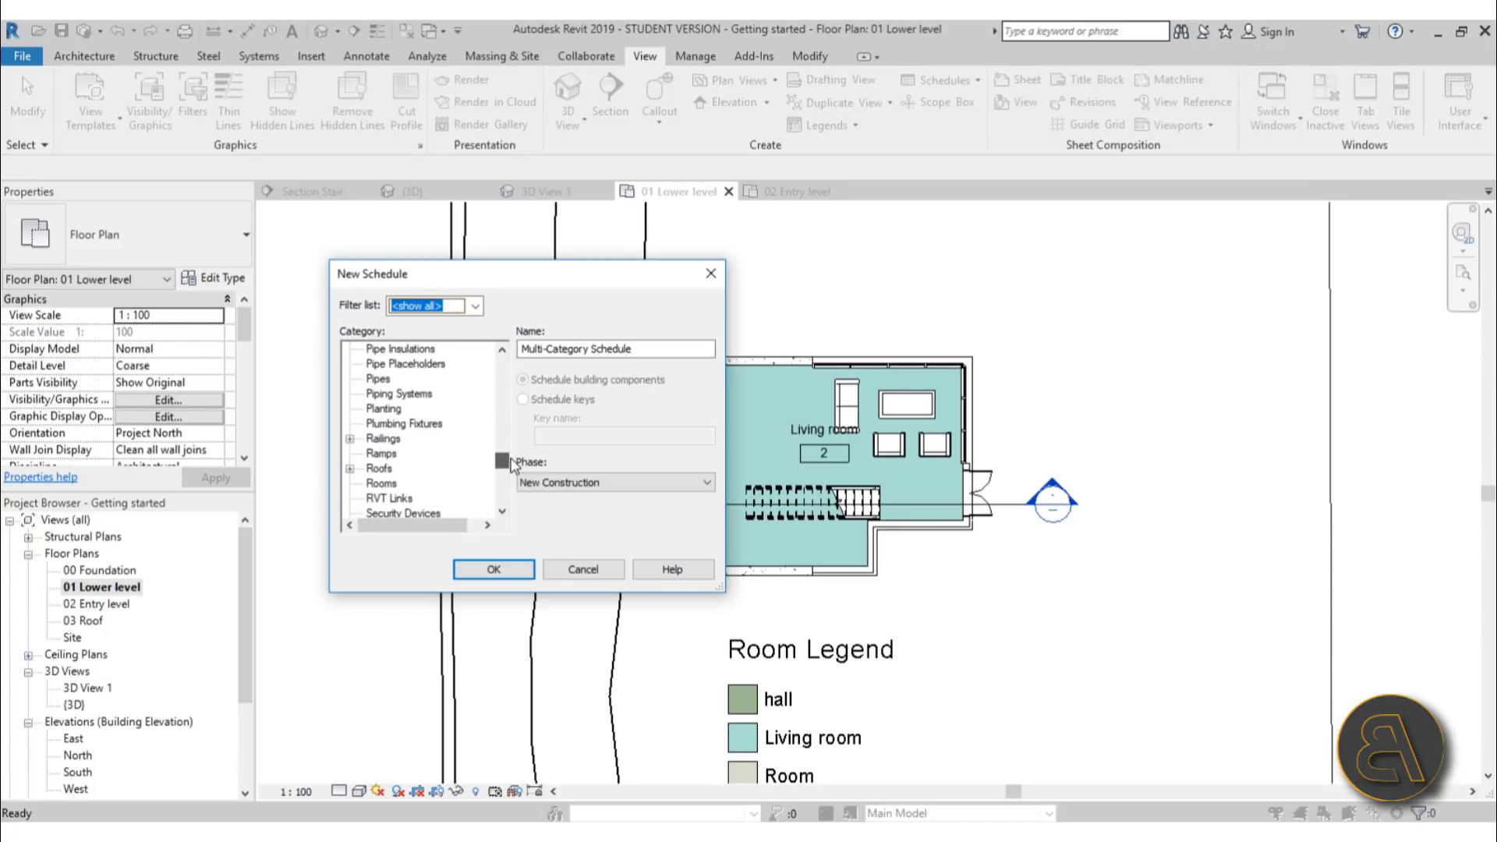
click(379, 484)
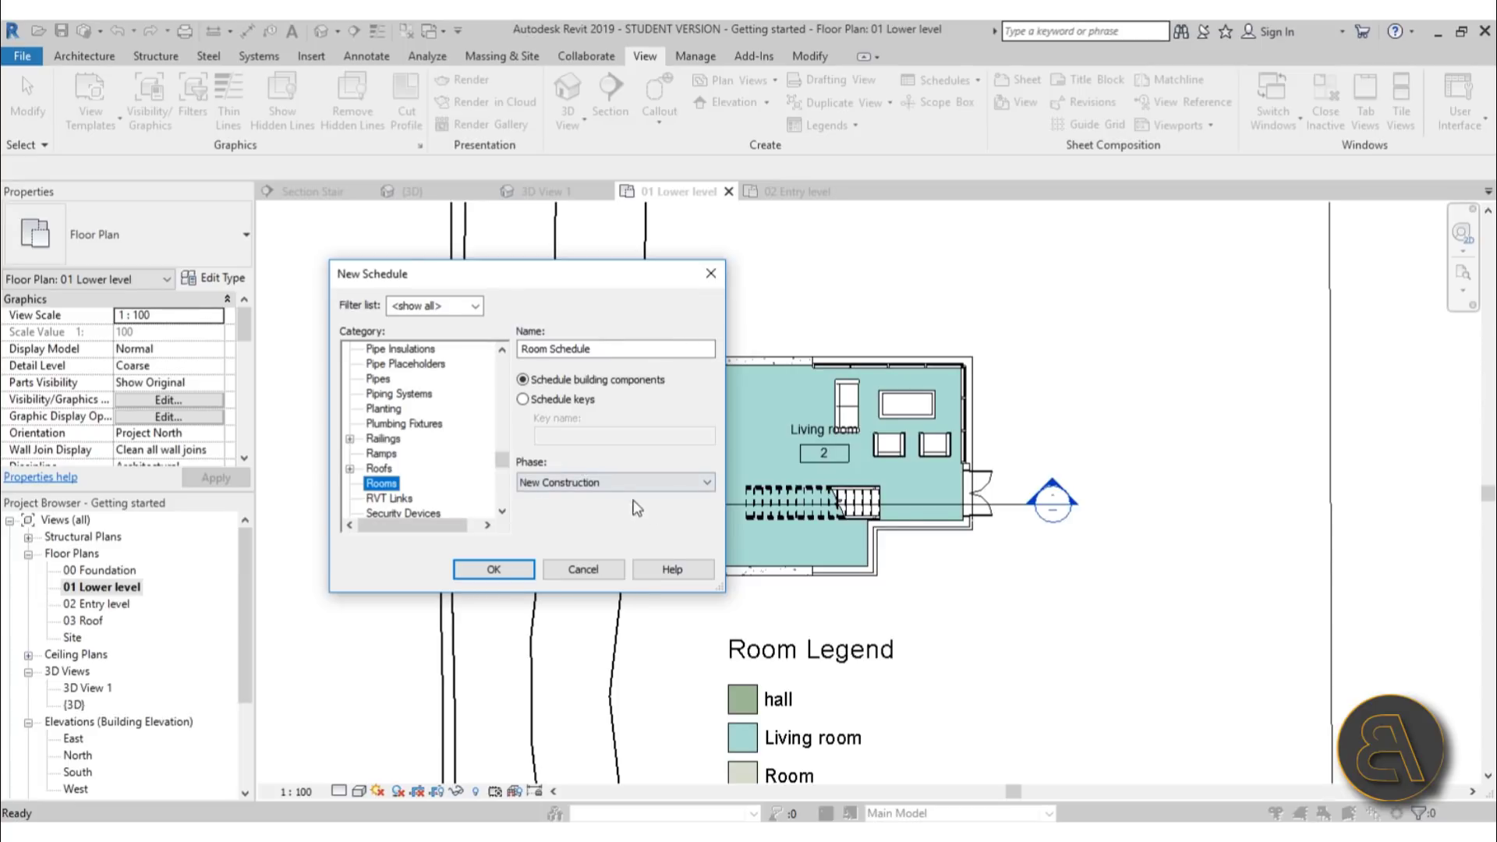
click(473, 570)
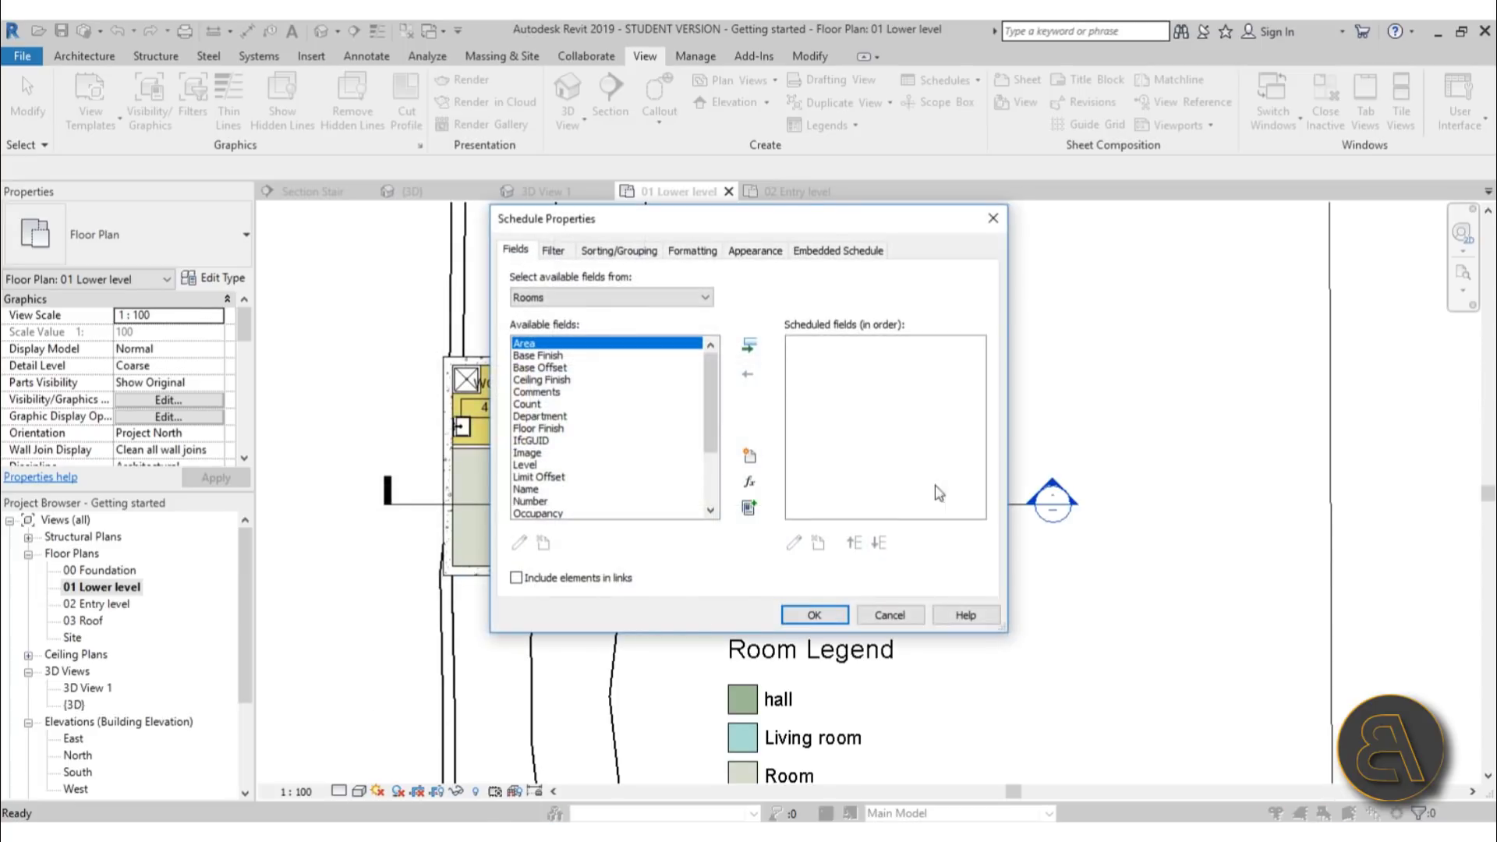
Add the Name and Number fields, in that order, to the room schedule's scheduled fields
drag(659, 230, 544, 274)
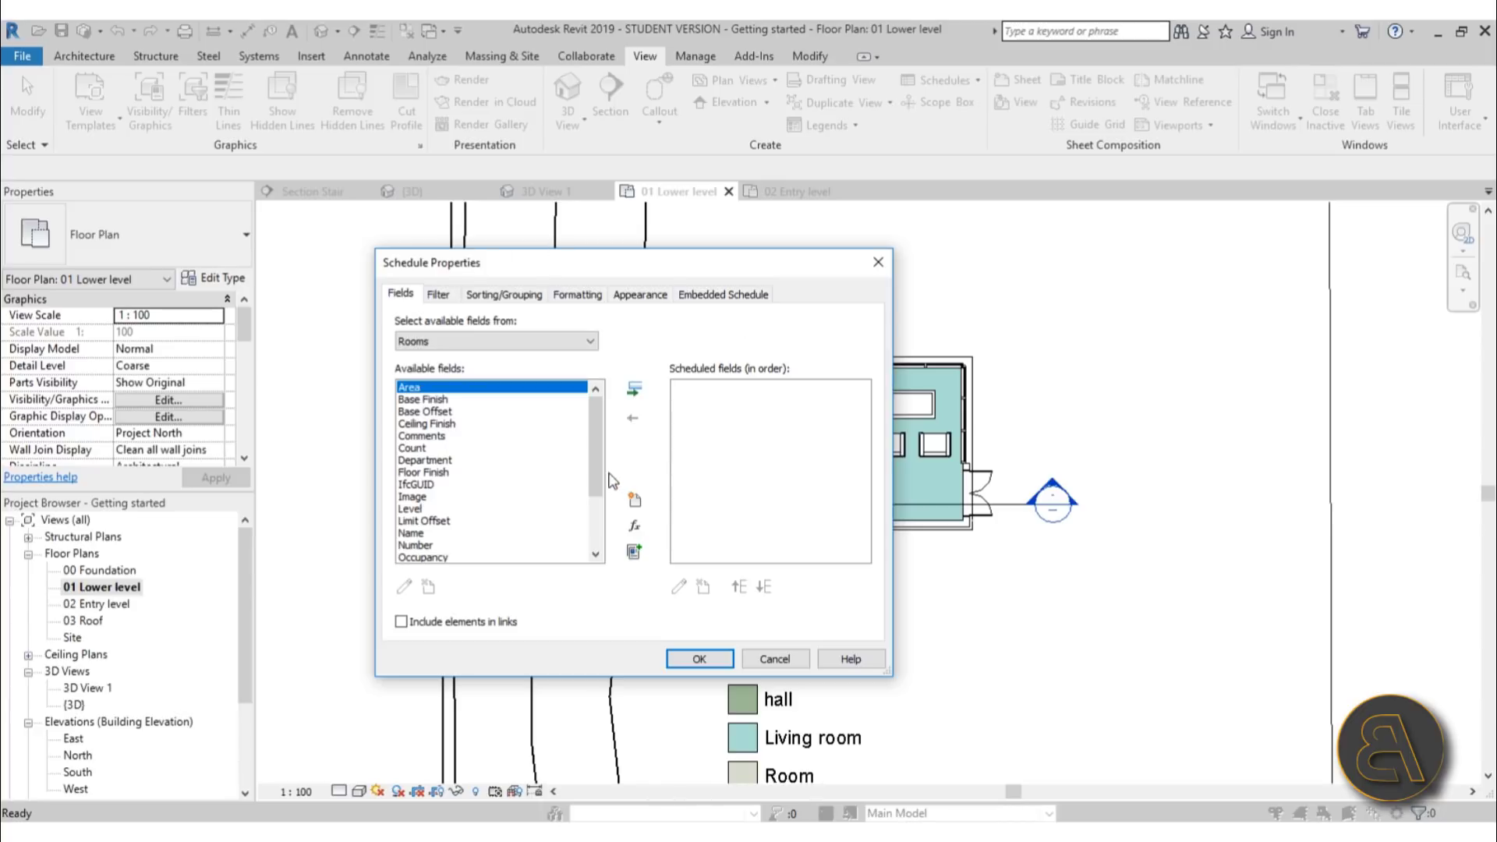
drag(597, 444, 597, 488)
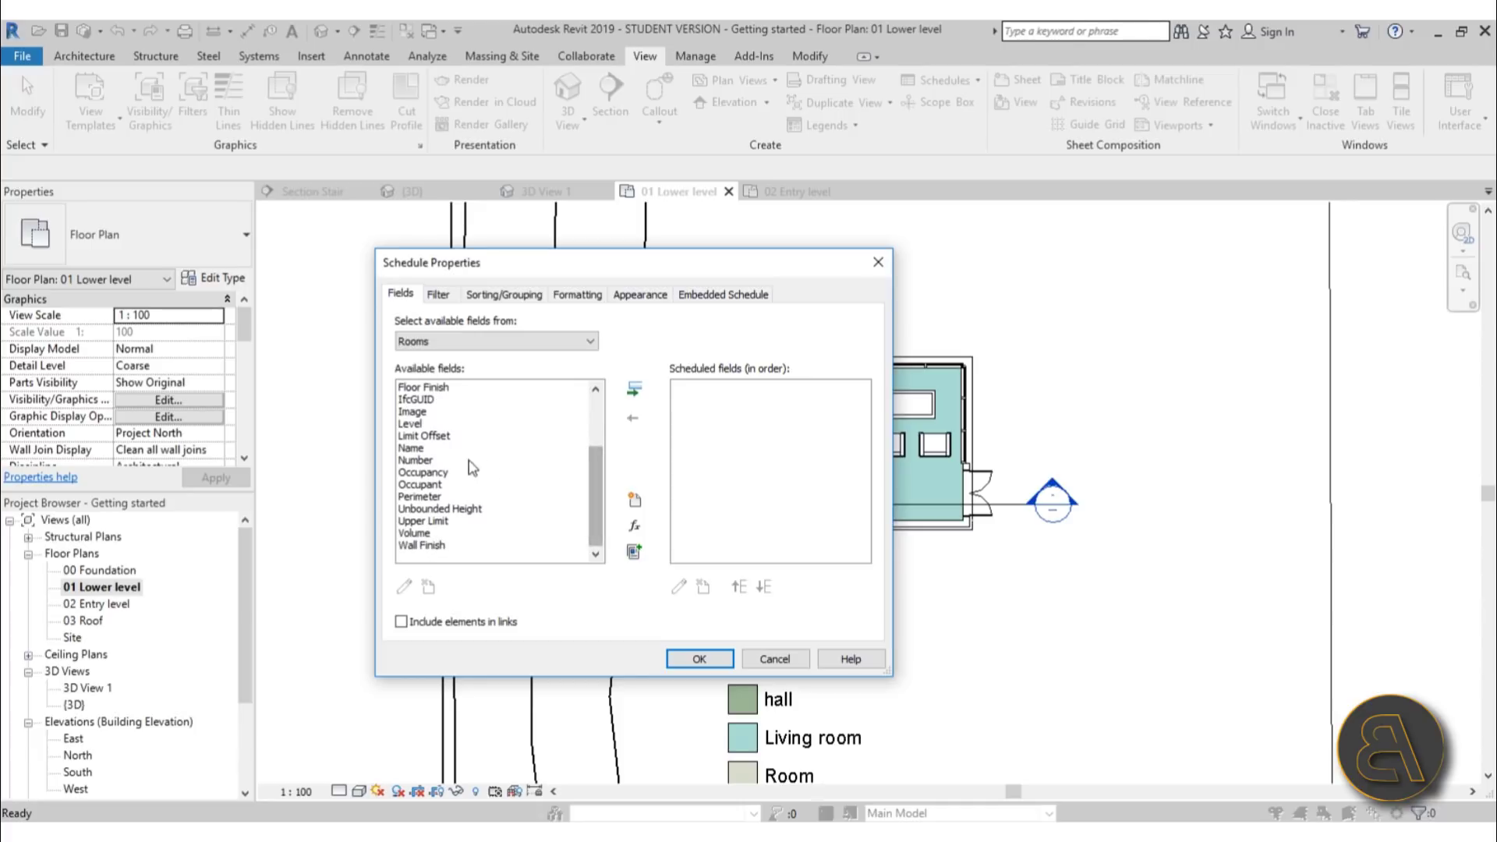
click(410, 450)
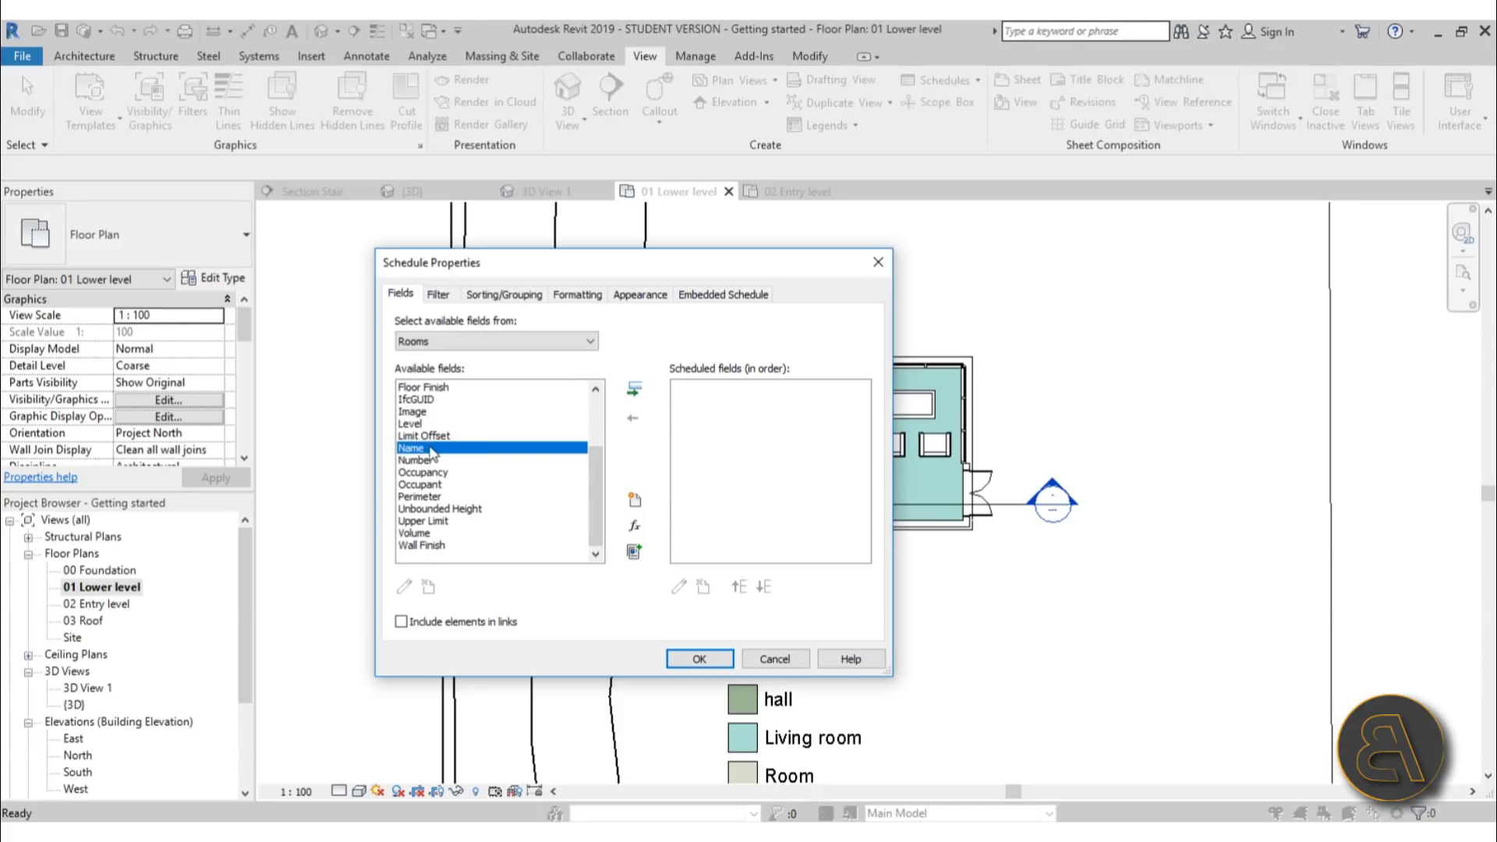
click(634, 390)
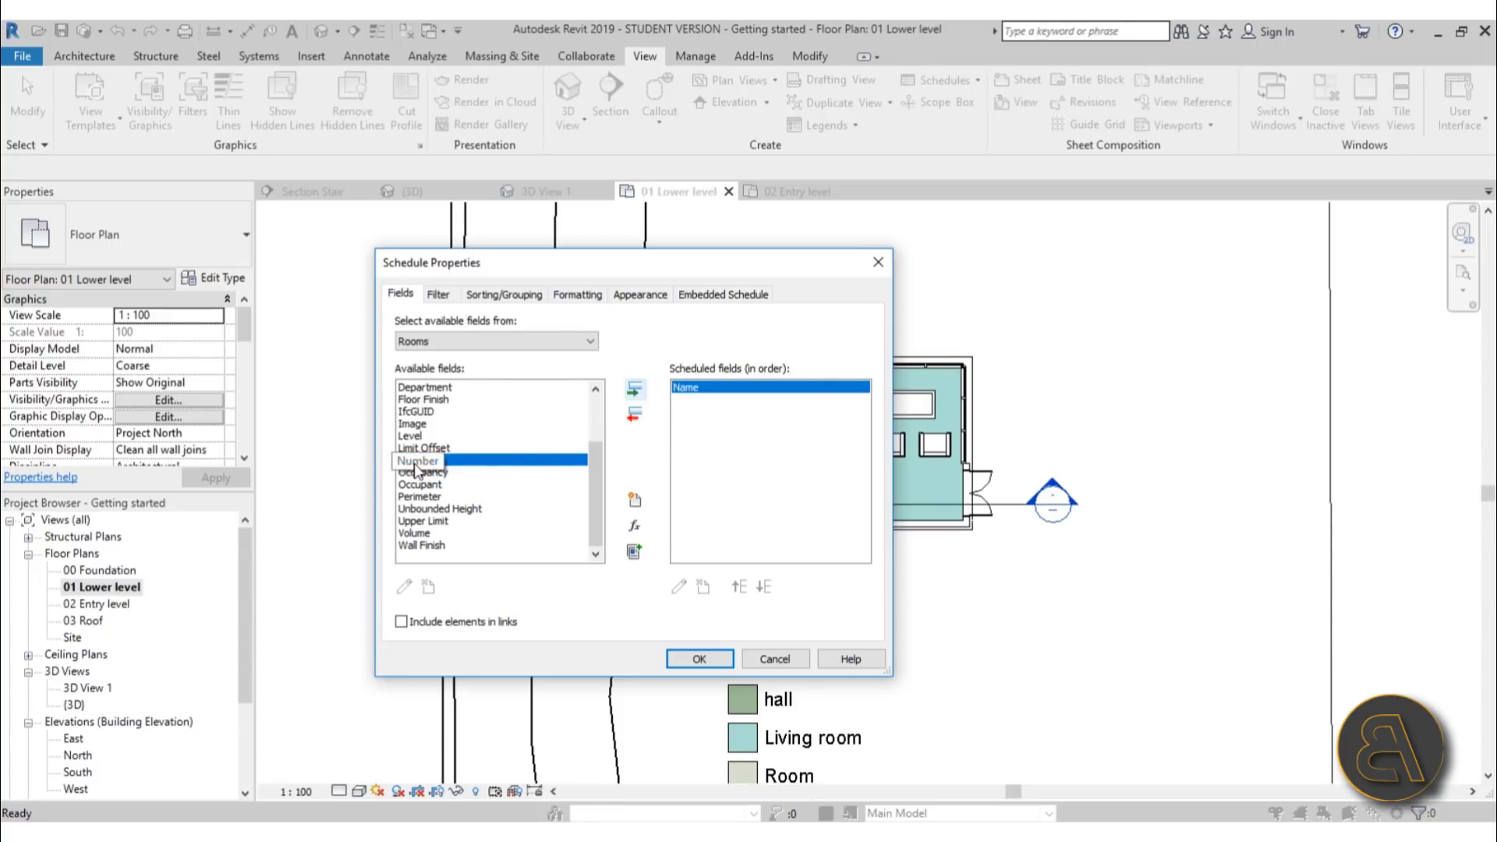
click(634, 390)
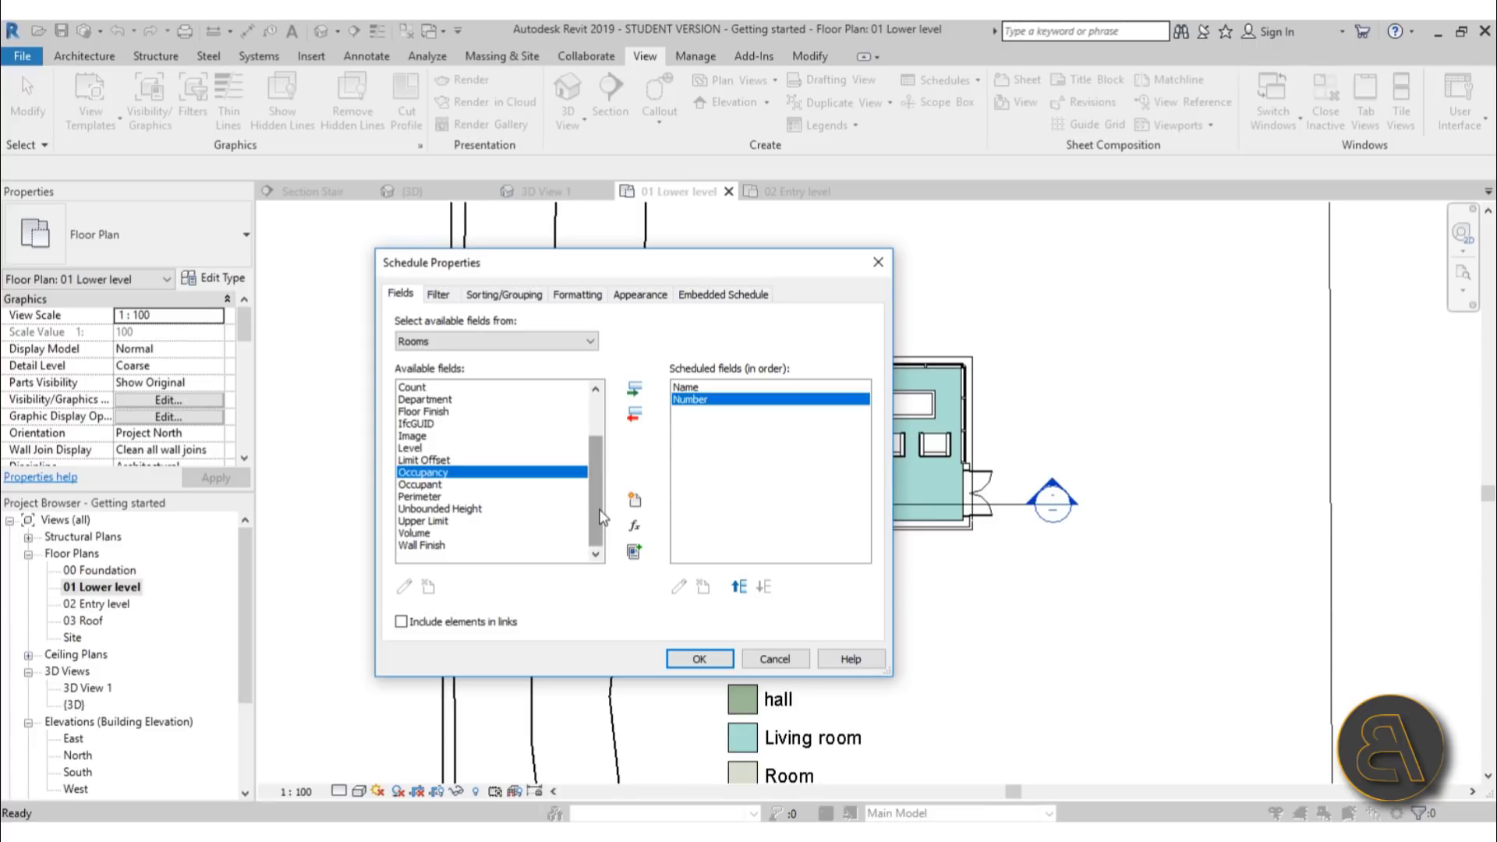
Add the Level, Area and Perimeter fields after Number and generate the room schedule
drag(602, 506, 592, 478)
double_click(409, 474)
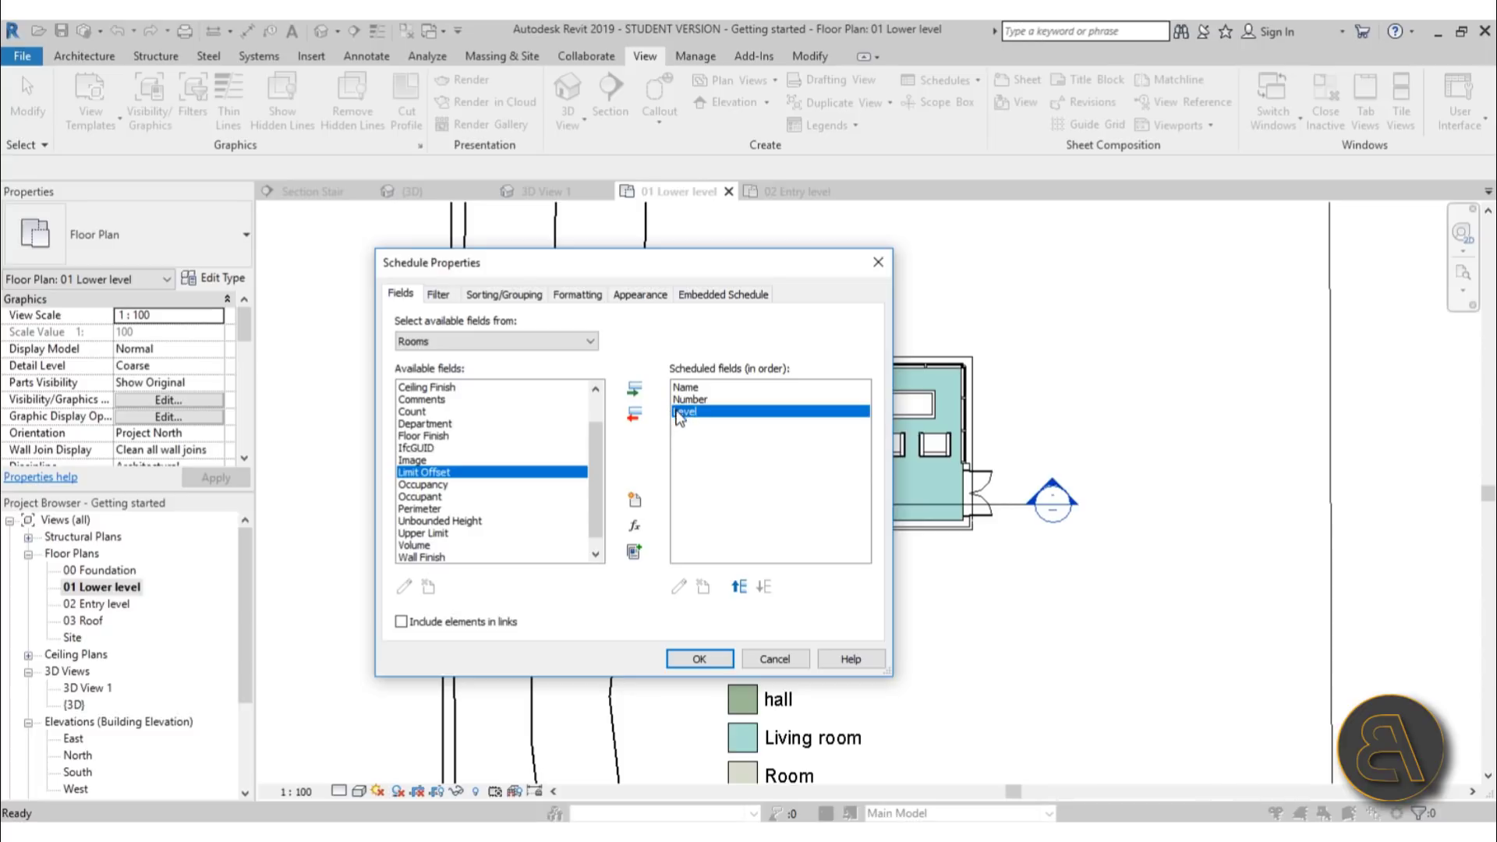
scroll(589, 437, up, 1)
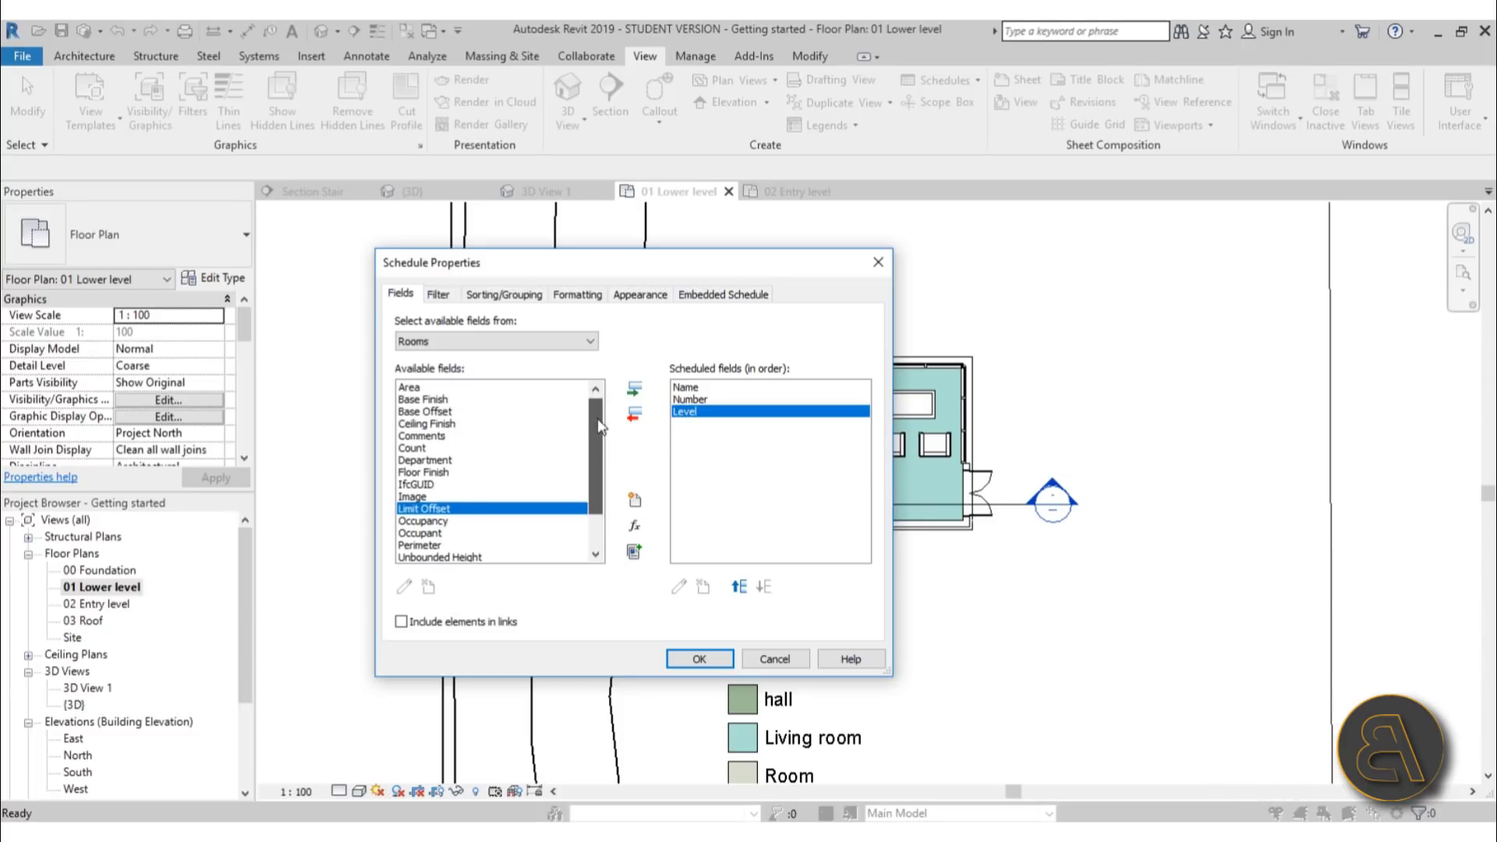
click(416, 387)
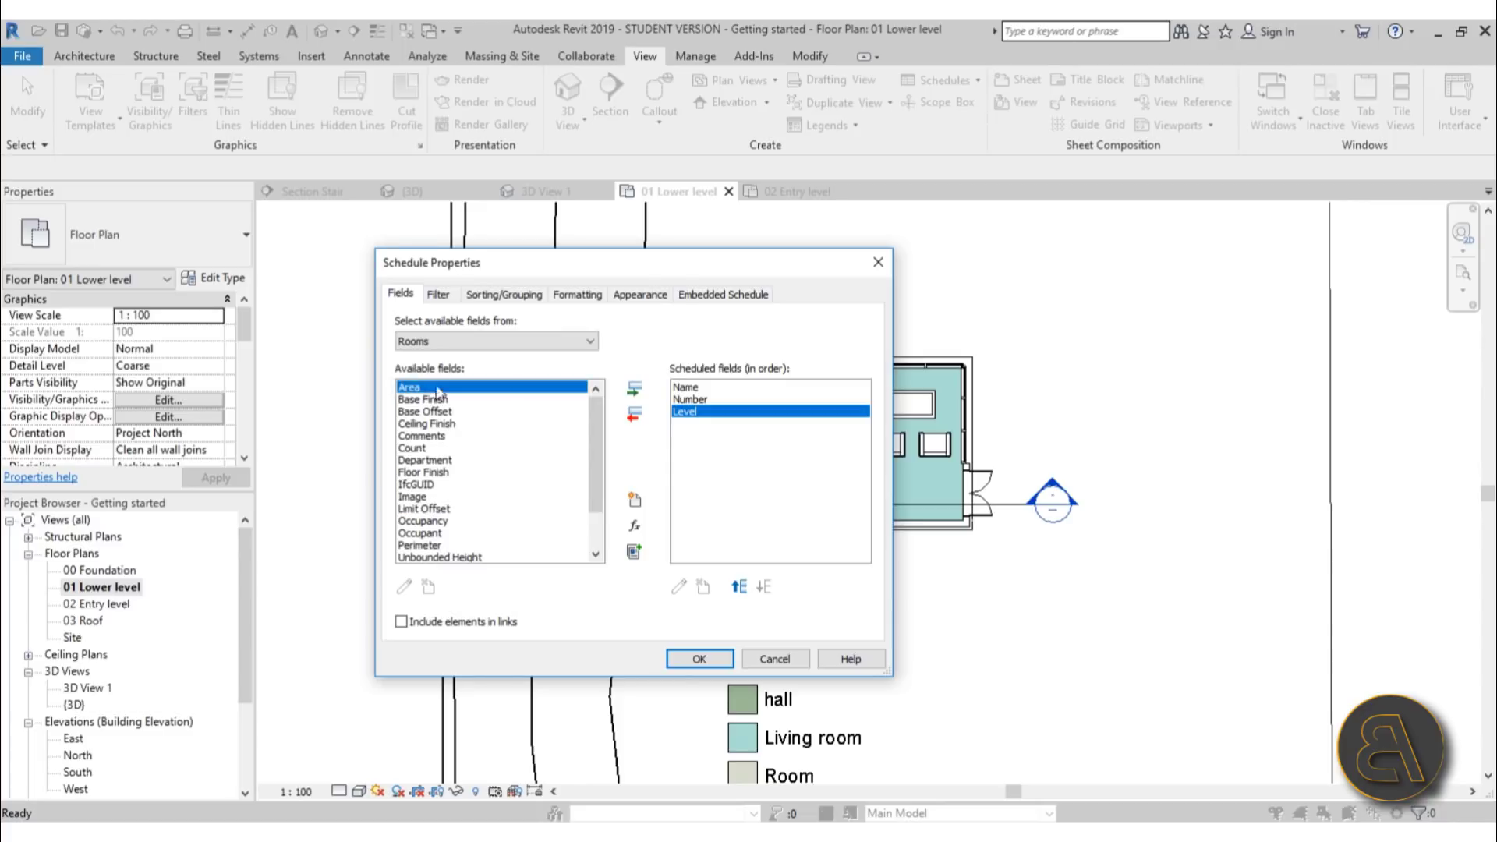
click(635, 389)
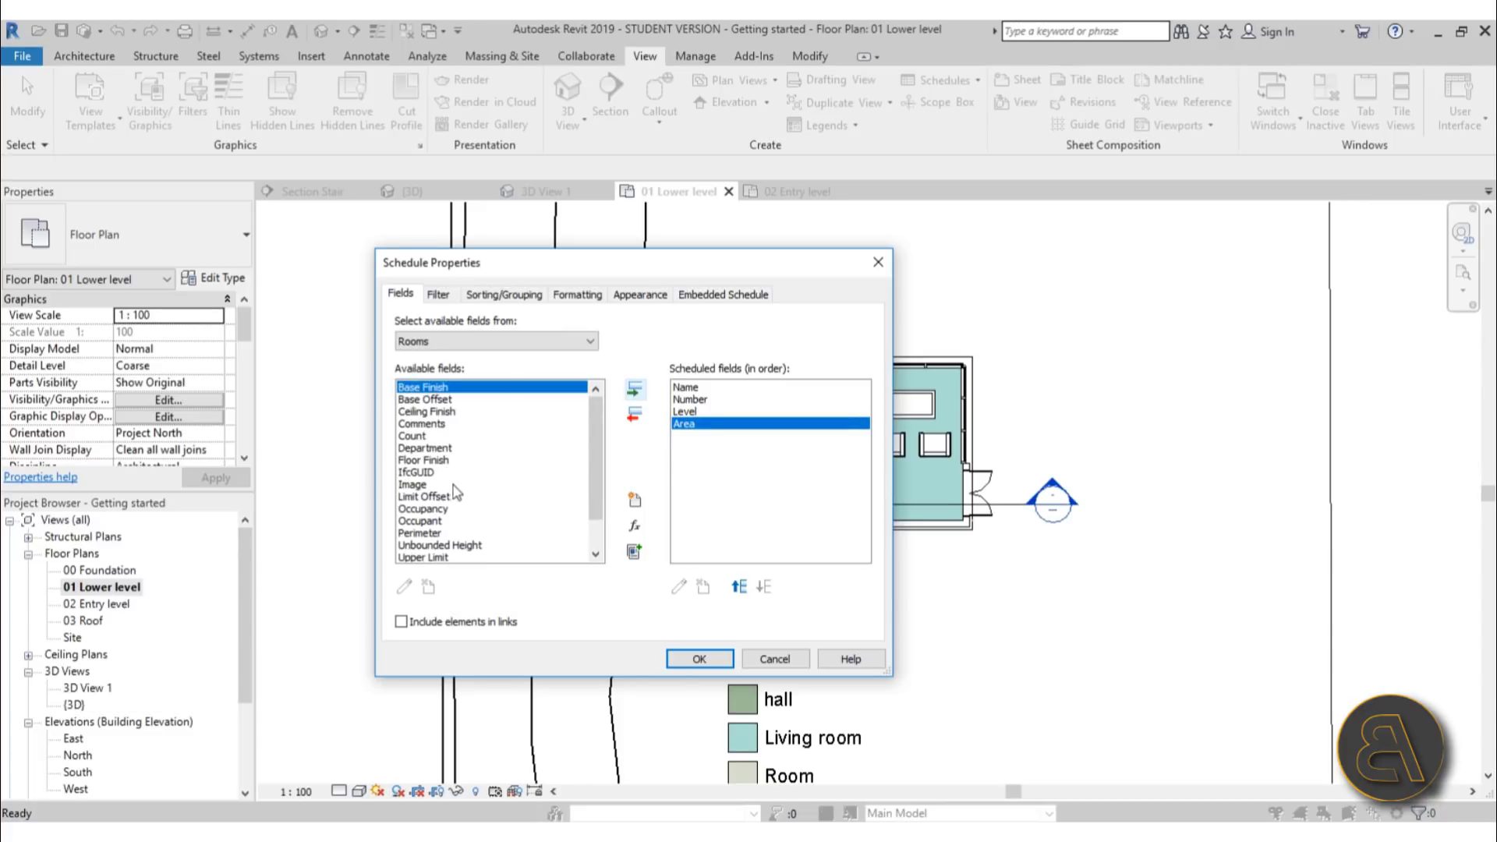
click(428, 533)
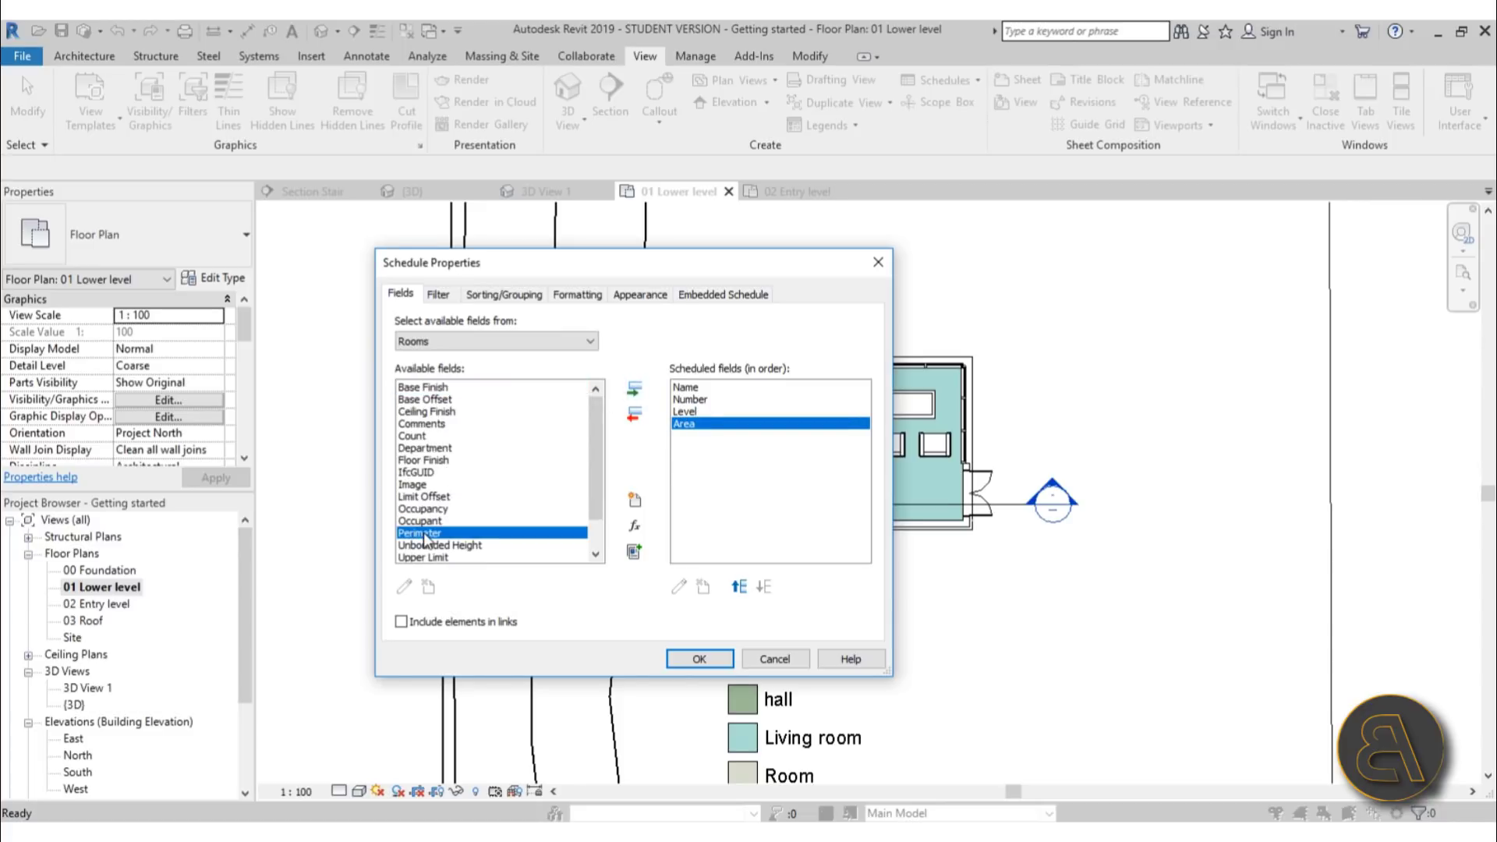
click(634, 388)
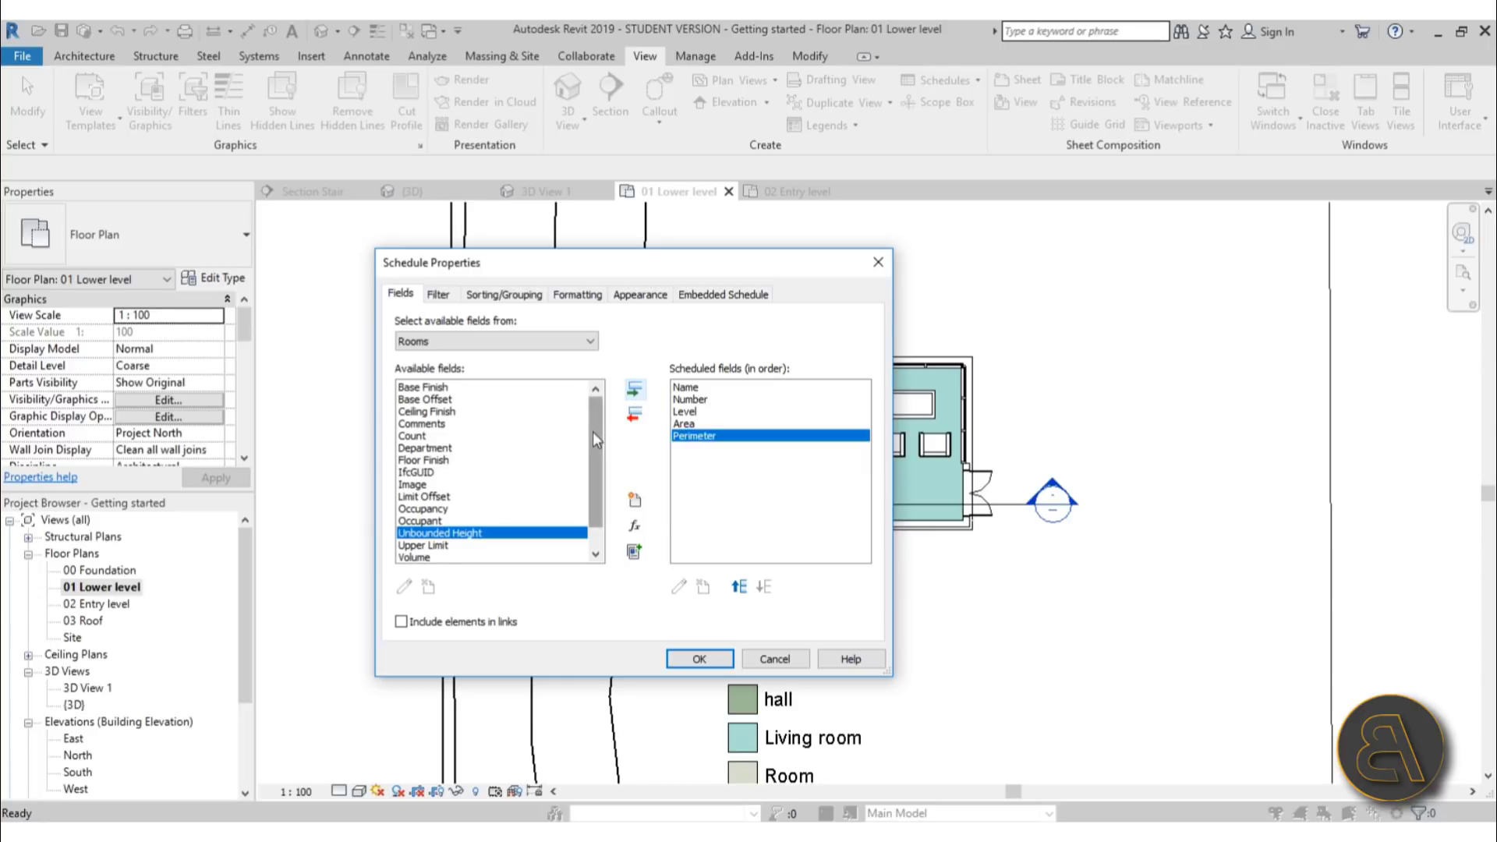
mouse_move(601, 443)
mouse_down()
mouse_move(600, 499)
mouse_move(597, 473)
mouse_up()
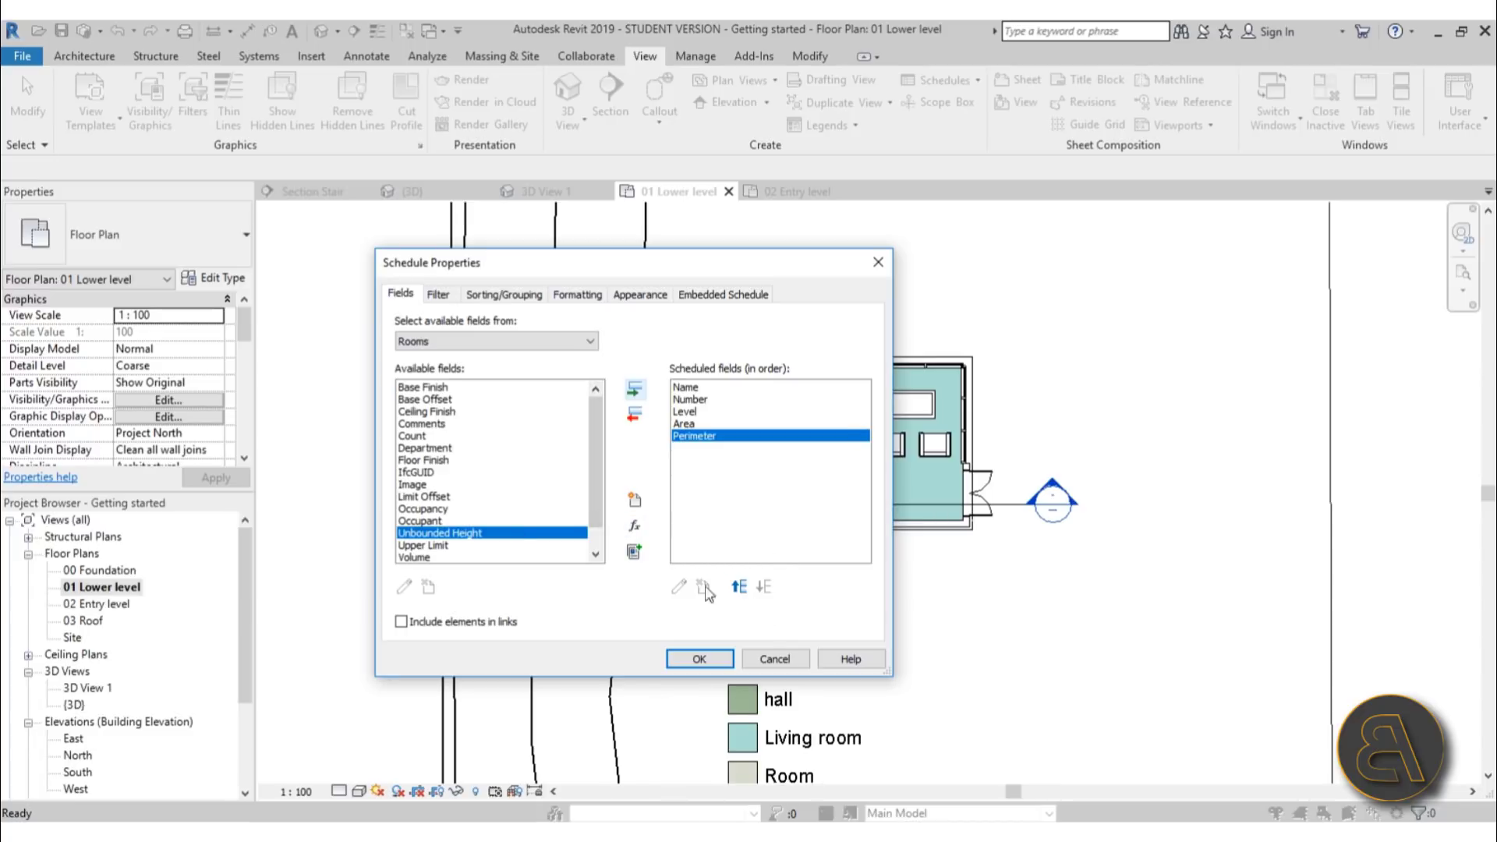
click(699, 659)
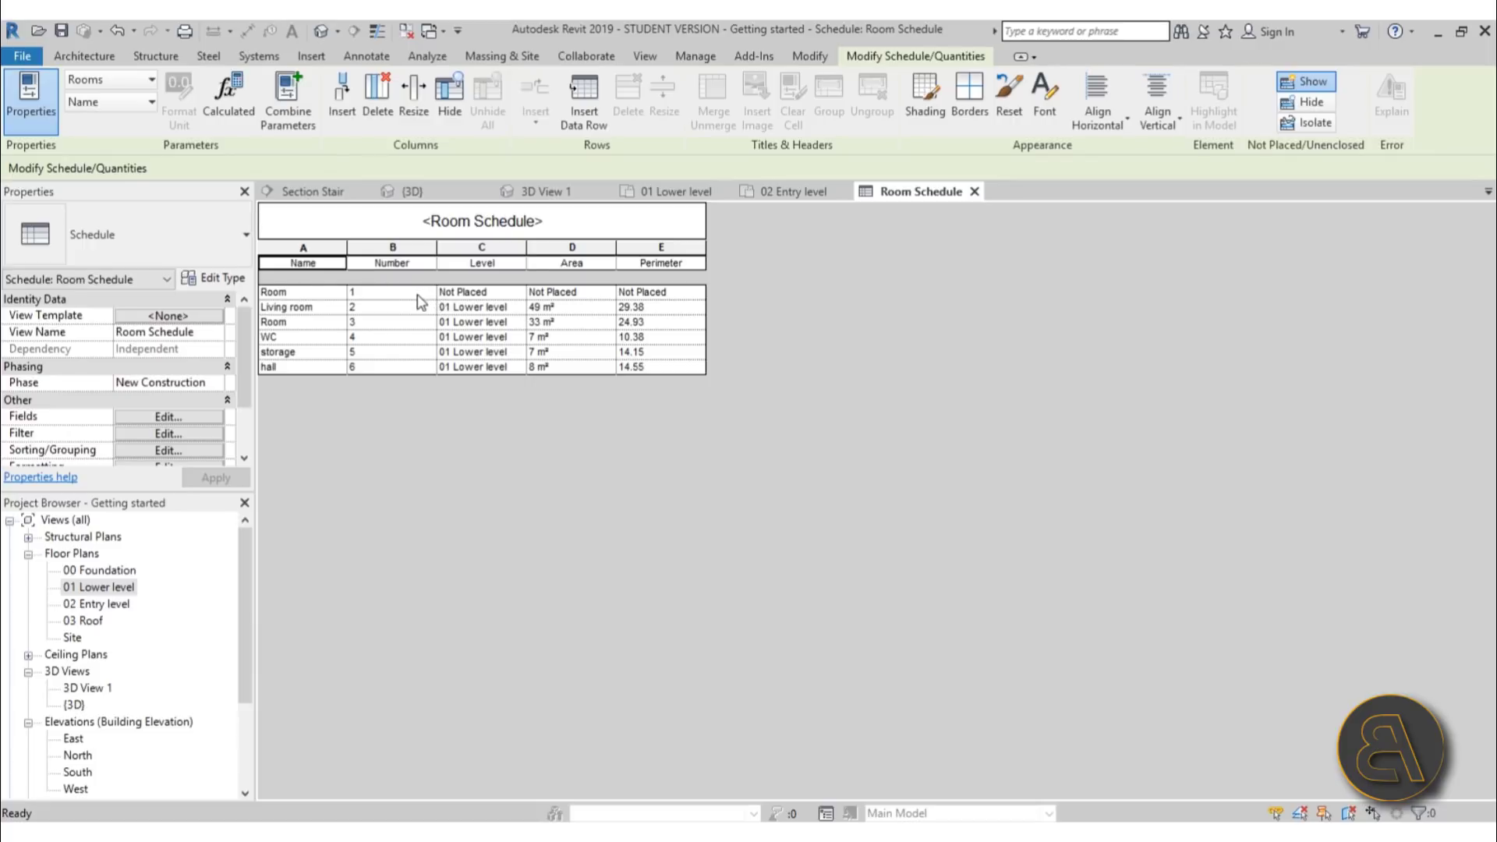
Delete the unplaced room from the room schedule and the project
click(327, 295)
click(472, 296)
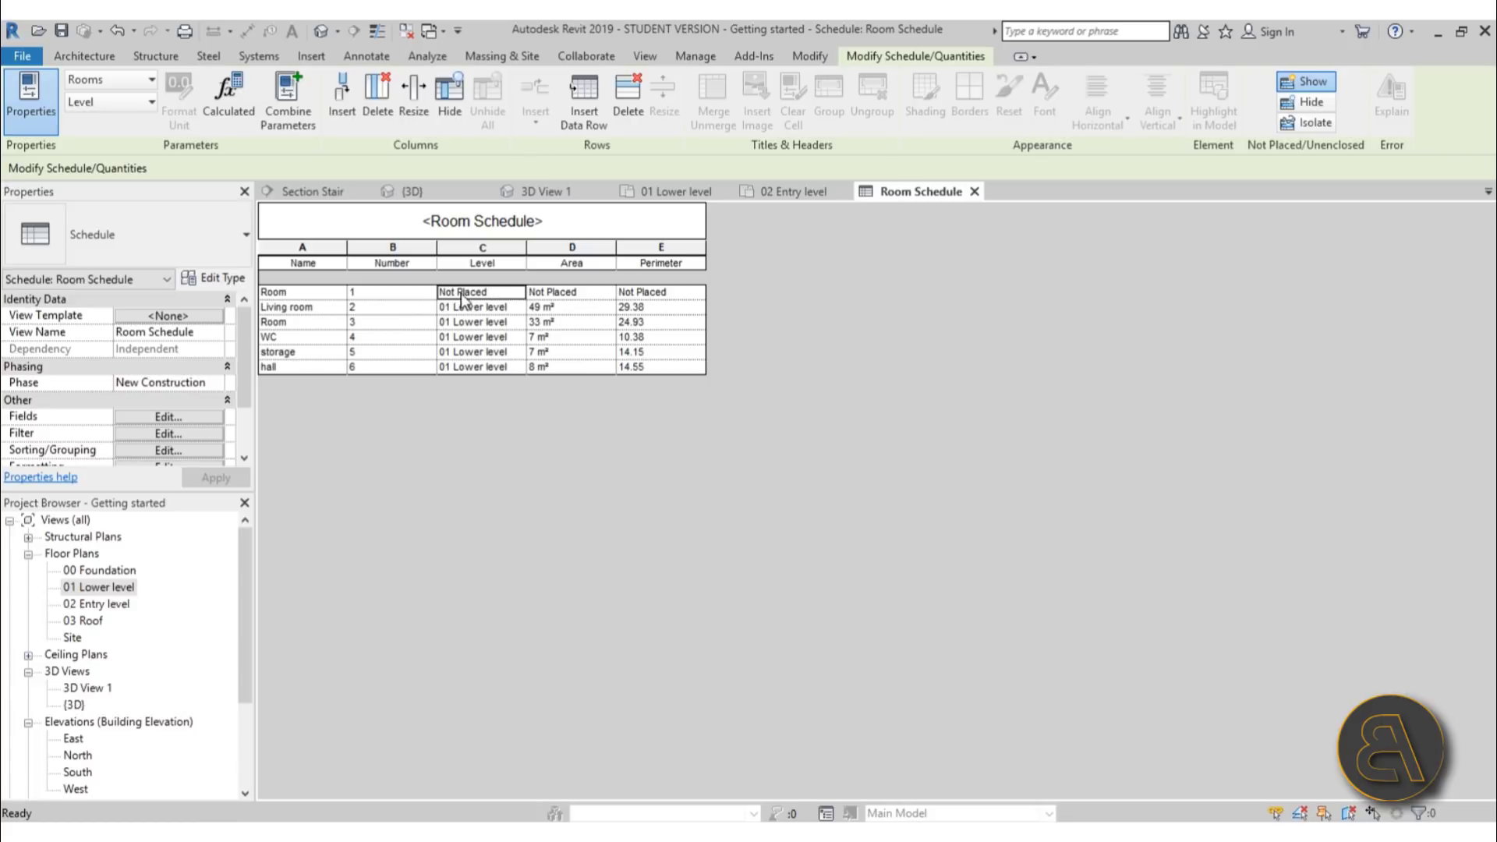
click(637, 109)
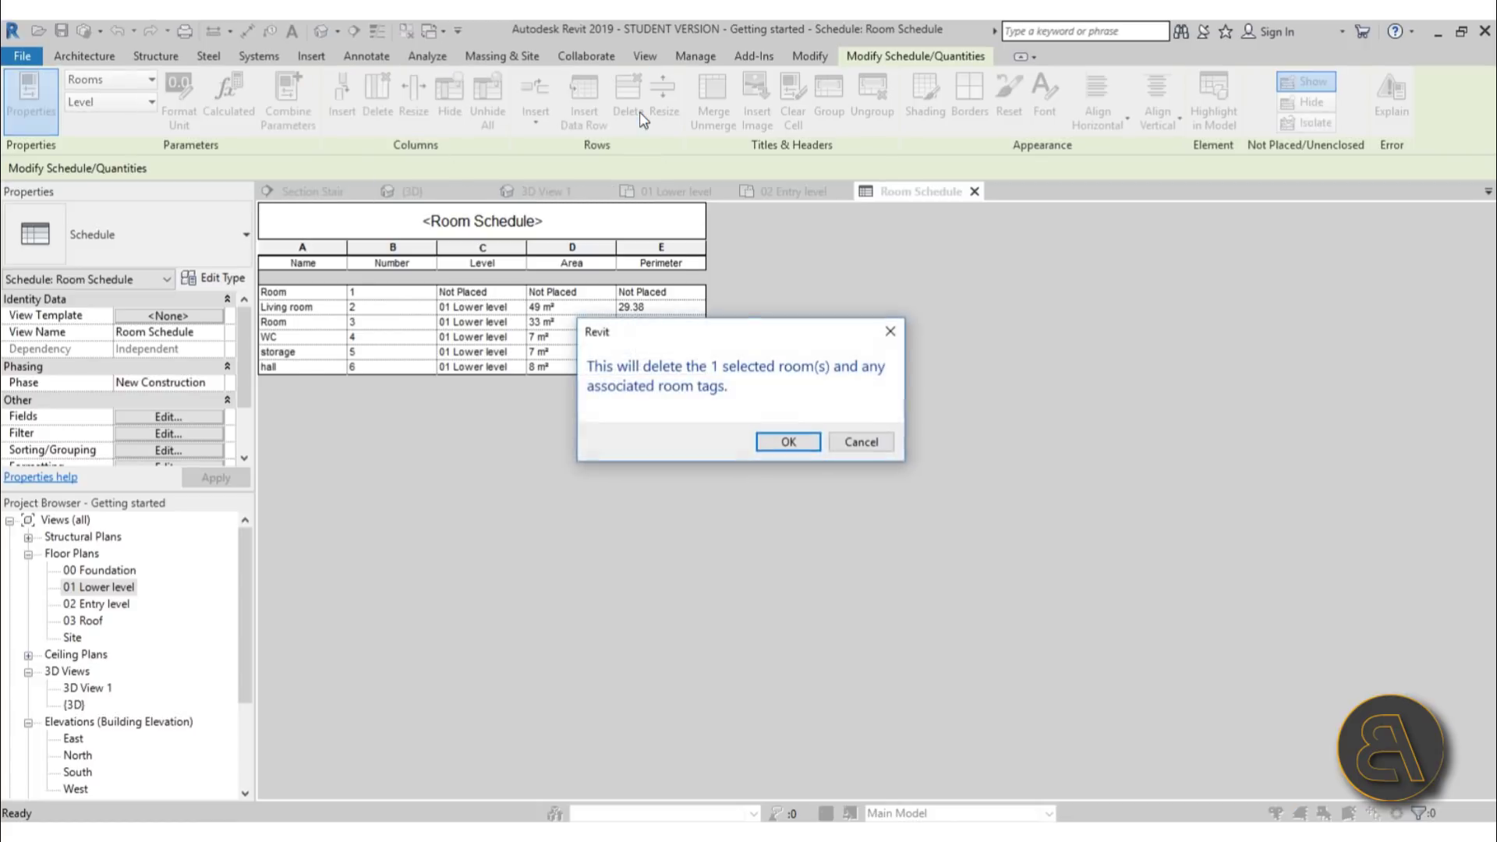
click(815, 450)
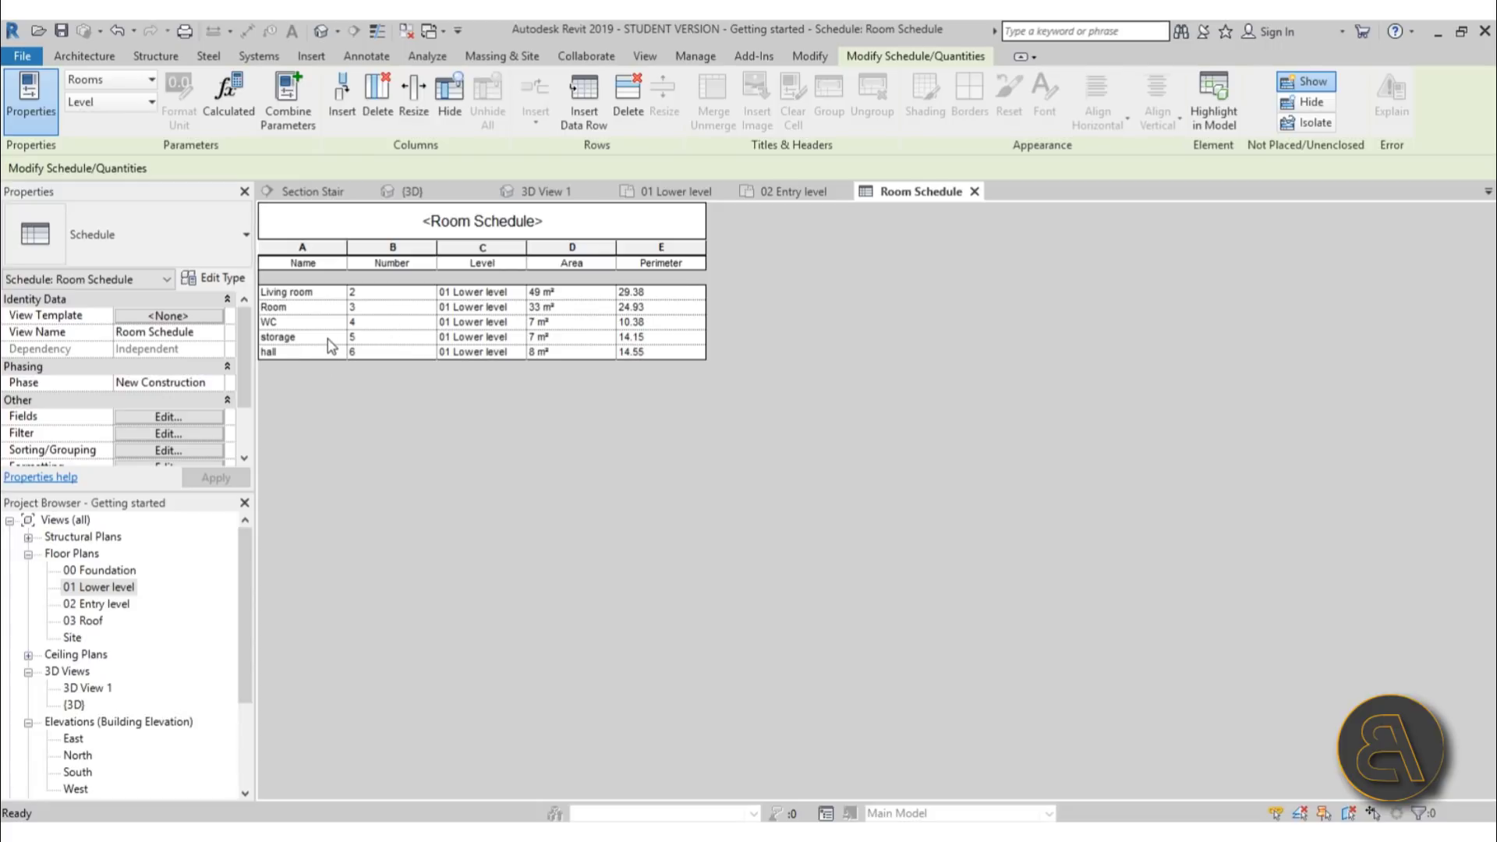
Renumber Living room, Room, WC, storage and hall as 1, 2, 3, 4 and 5 in the room schedule
click(390, 291)
text(1)
click(396, 304)
click(369, 325)
text(3)
click(368, 337)
click(366, 351)
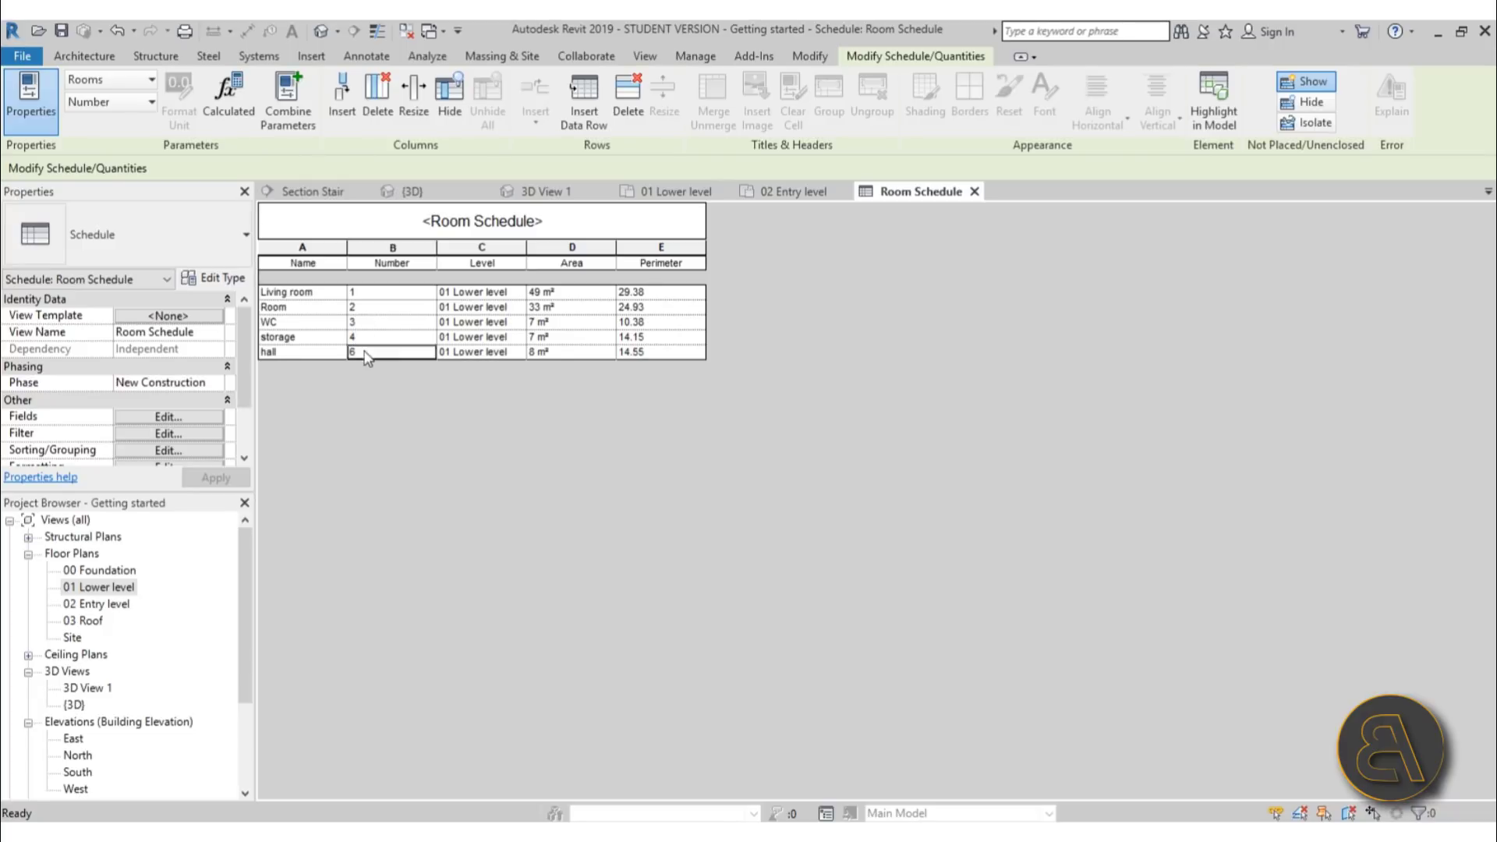
text(5)
key(Return)
Examine the room schedule's field, filter, sorting, formatting, appearance and embedded schedule settings
drag(244, 331, 244, 347)
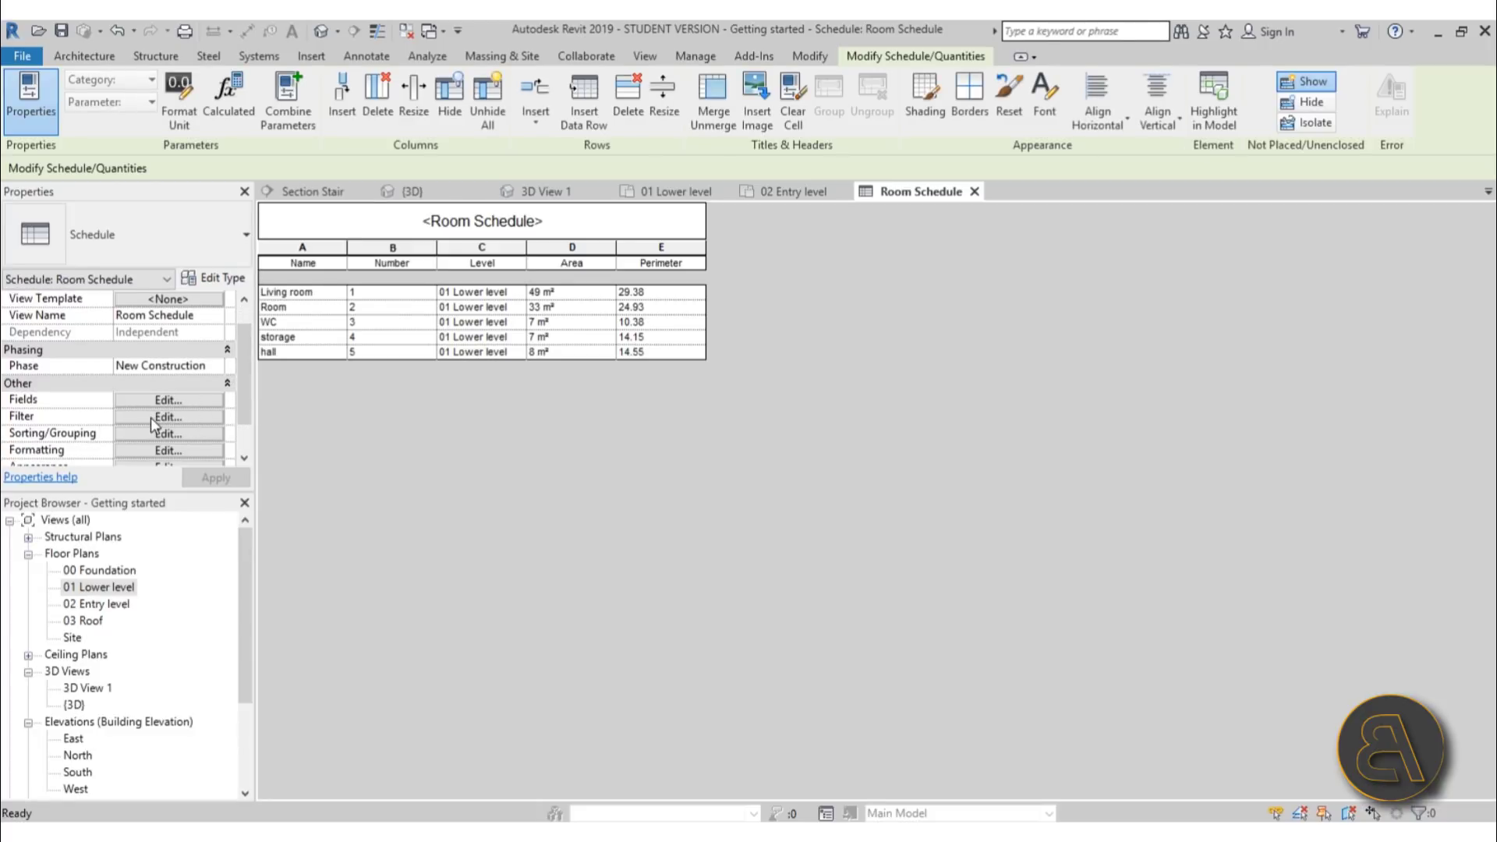
click(163, 401)
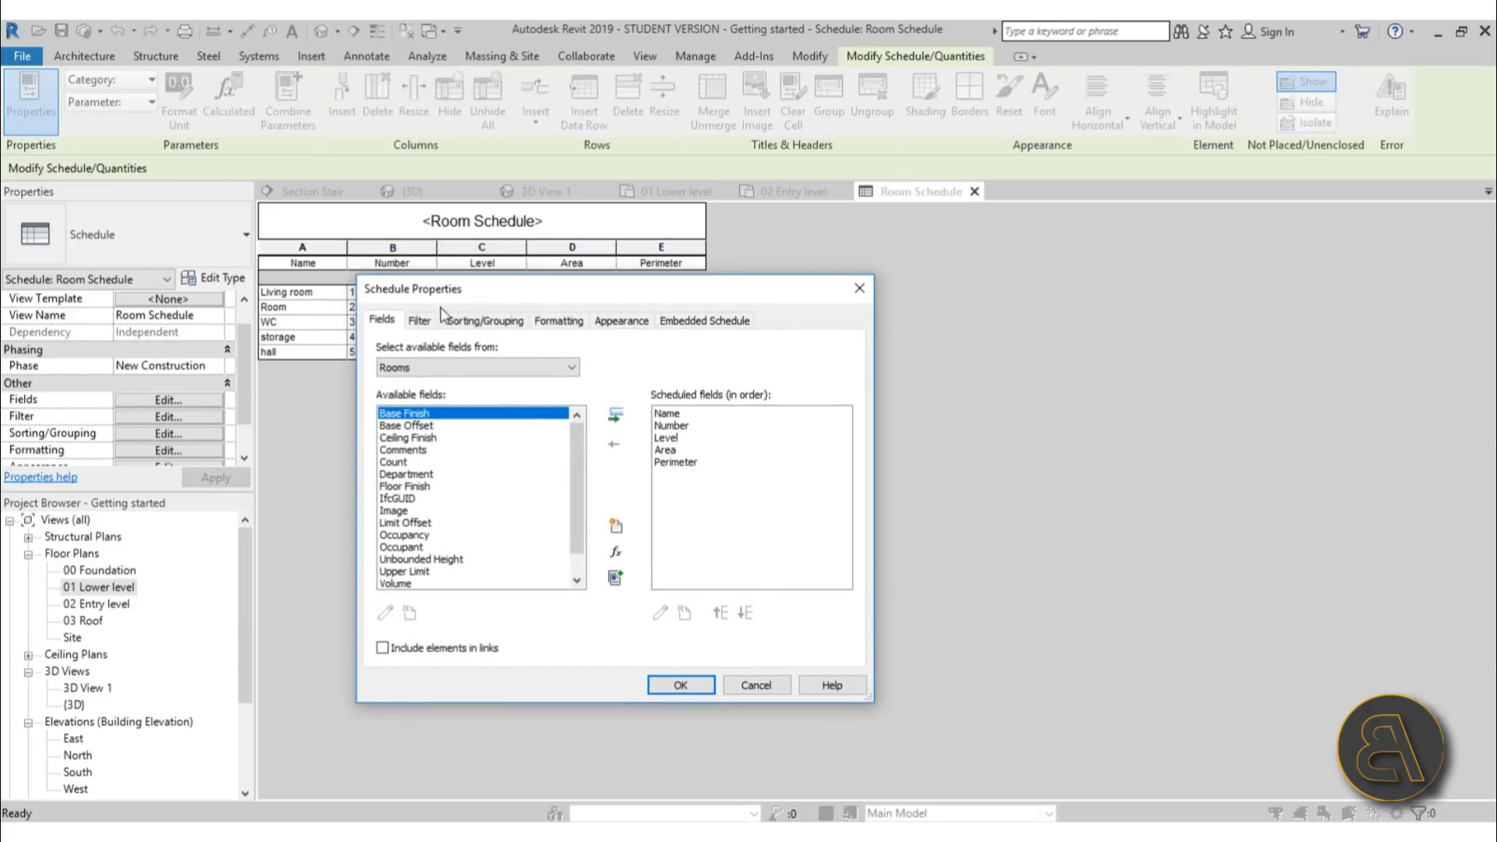
click(419, 320)
click(485, 320)
click(577, 326)
click(621, 320)
click(704, 320)
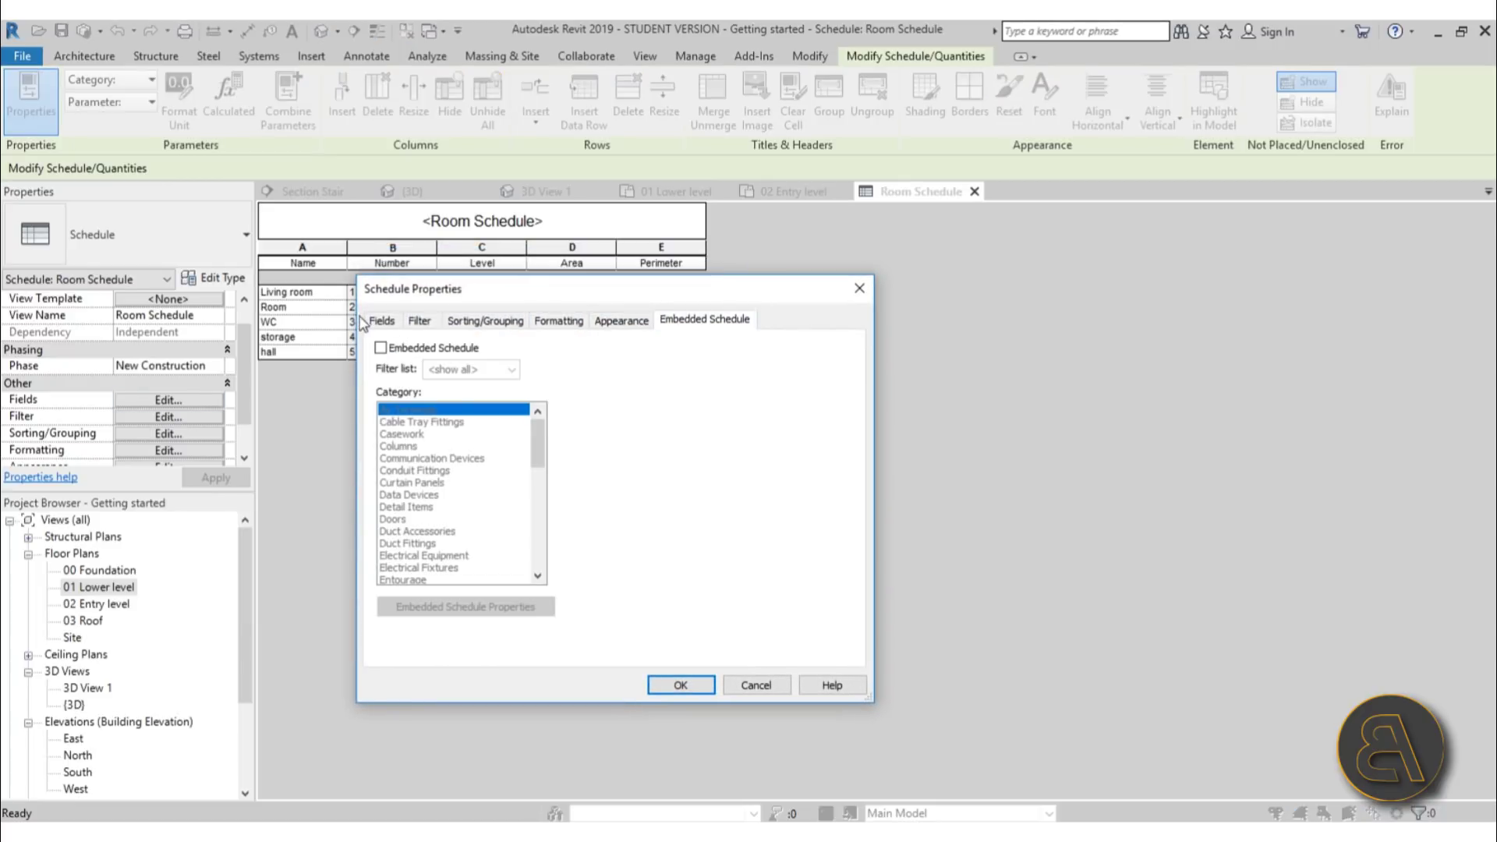
click(384, 321)
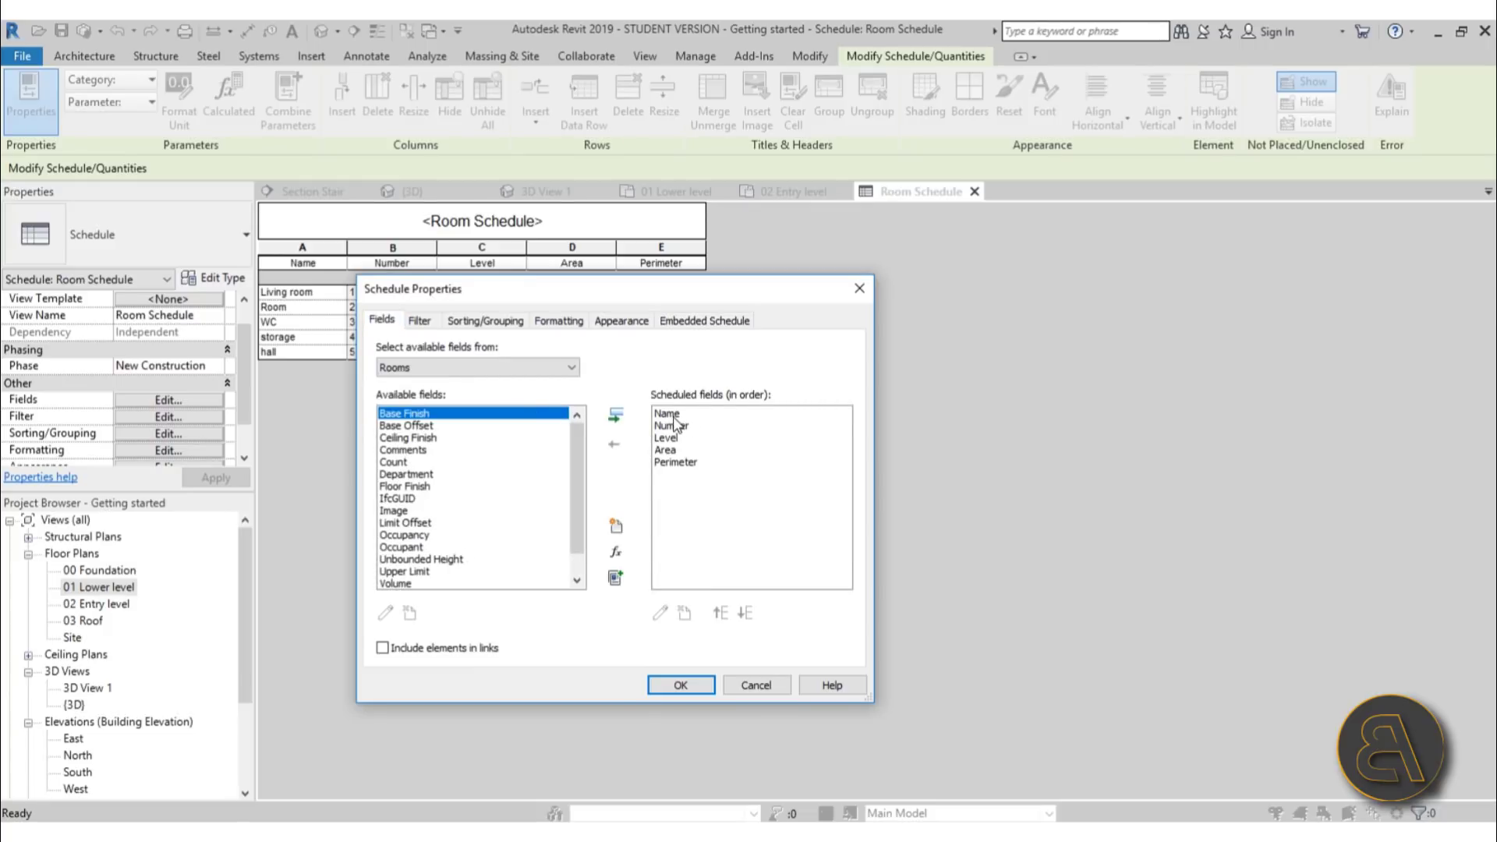
Reorder the room schedule's fields to Number, Name, Area, Perimeter, Level
drag(696, 296, 639, 389)
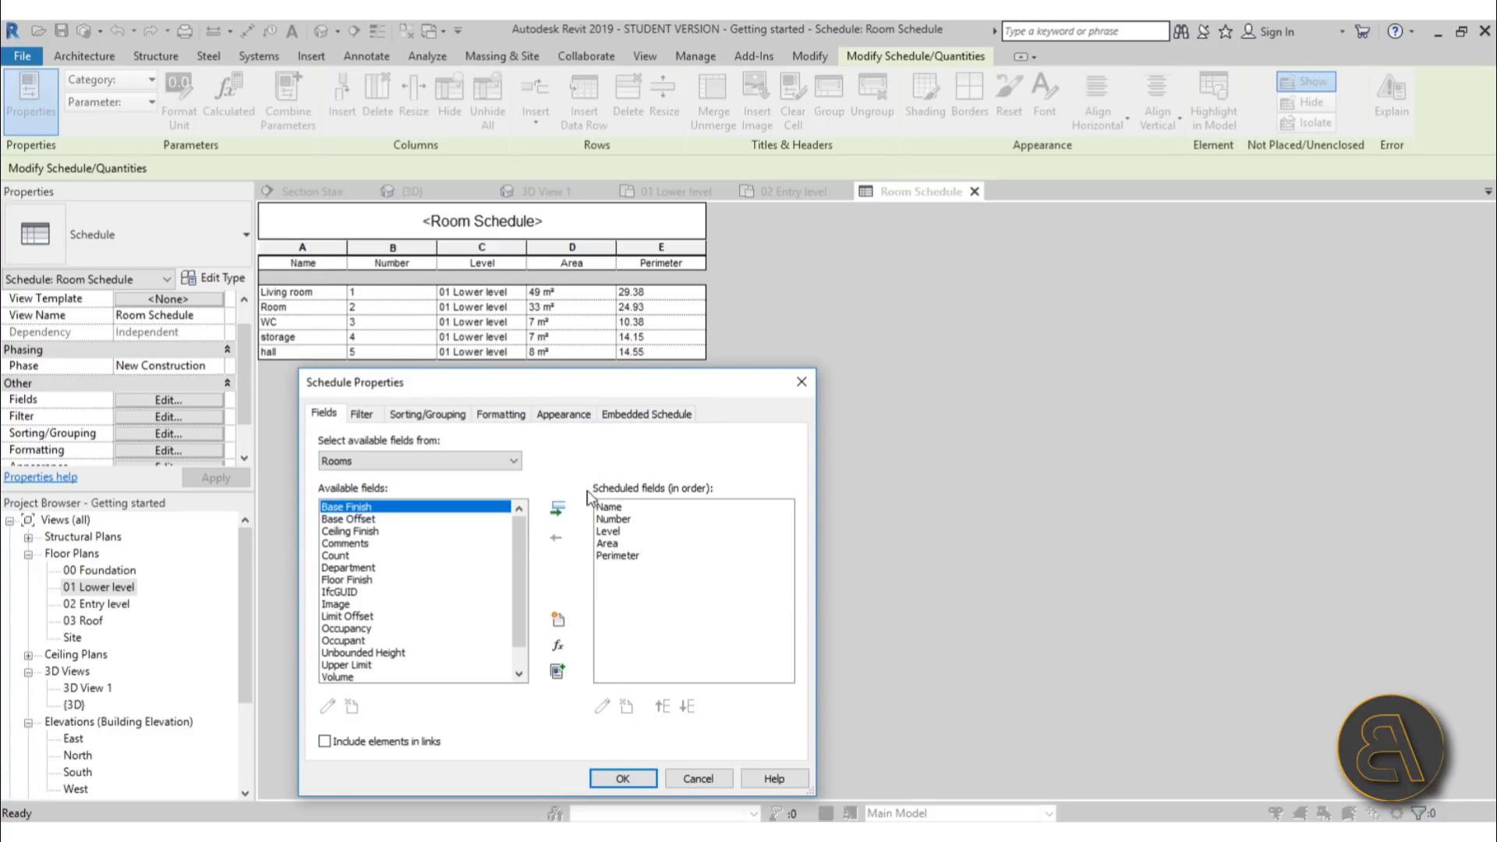
click(610, 508)
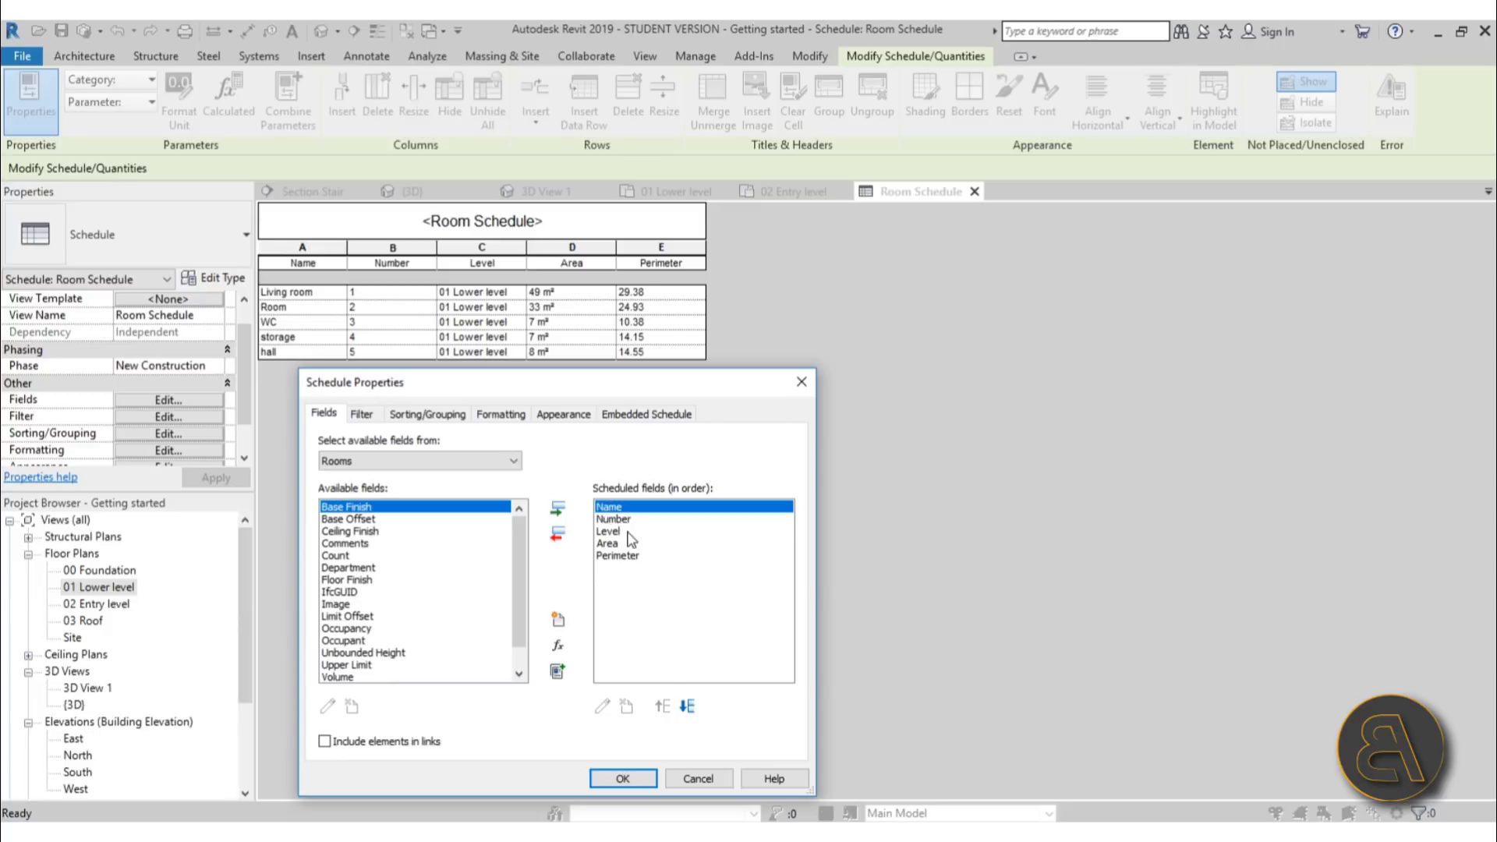
click(620, 520)
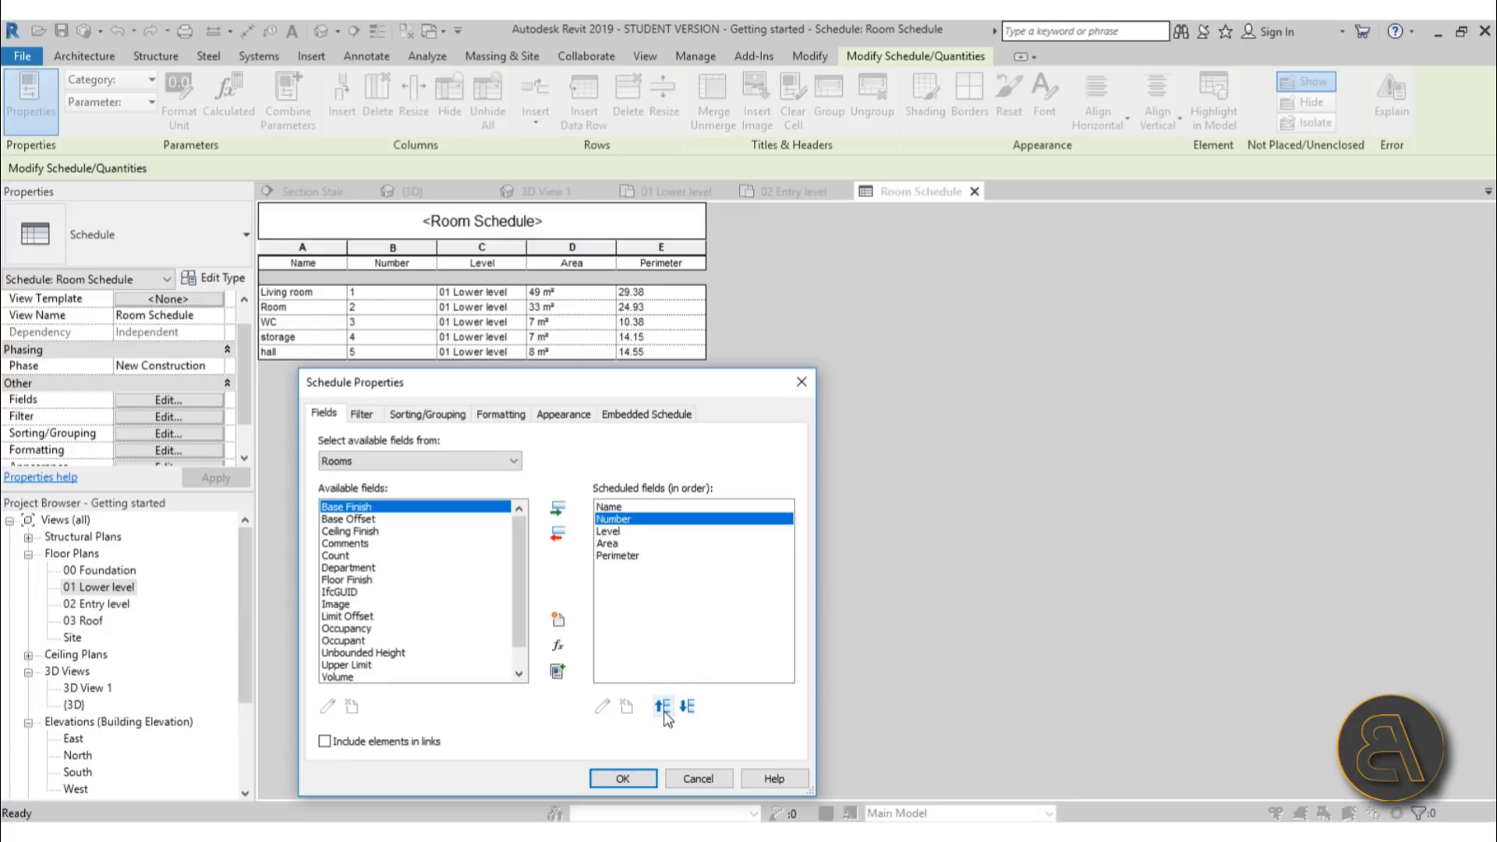
click(662, 706)
click(613, 532)
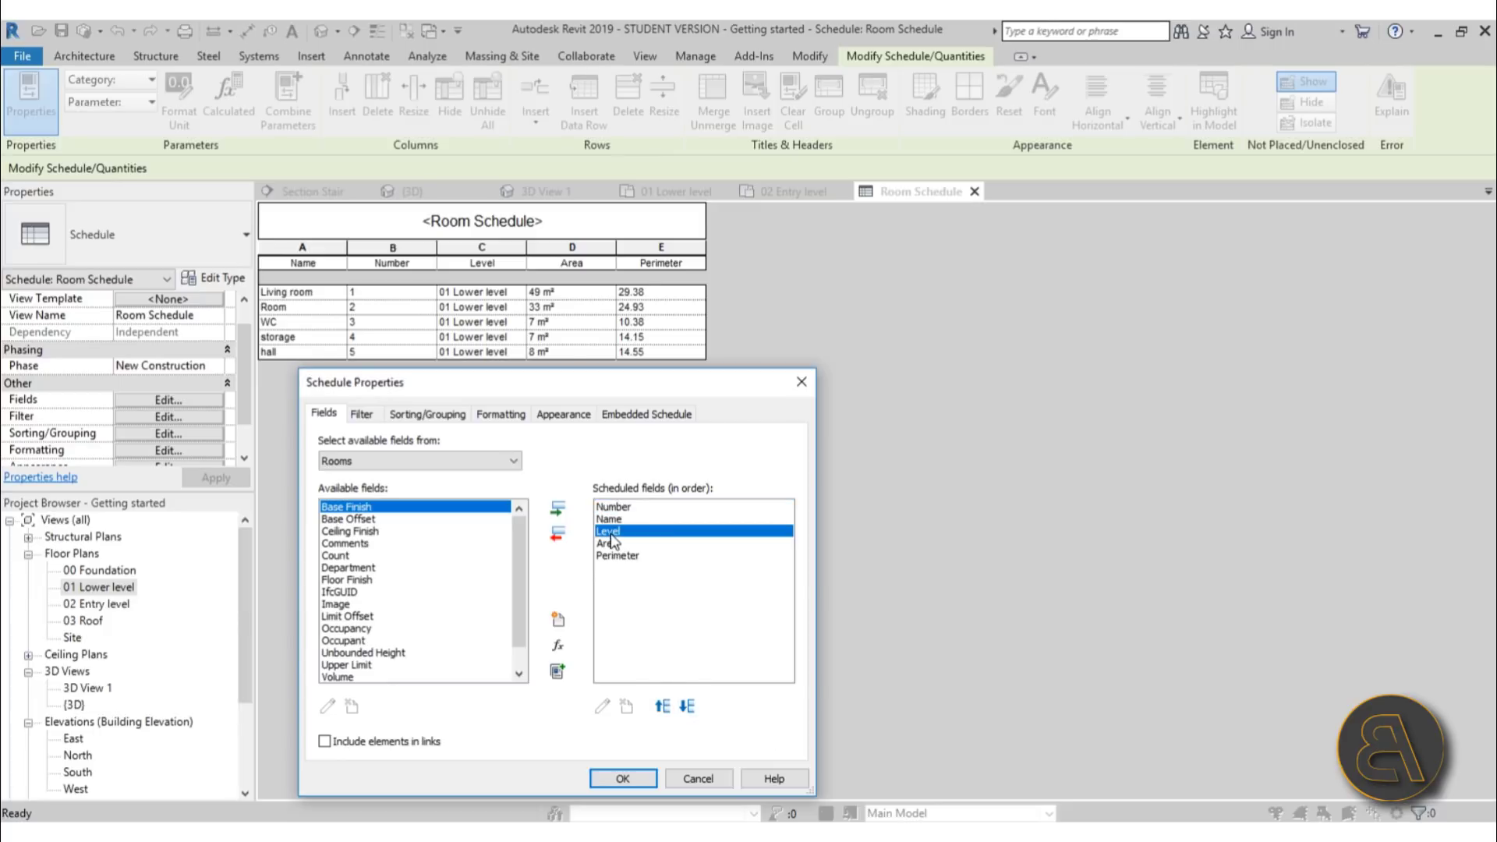
click(687, 706)
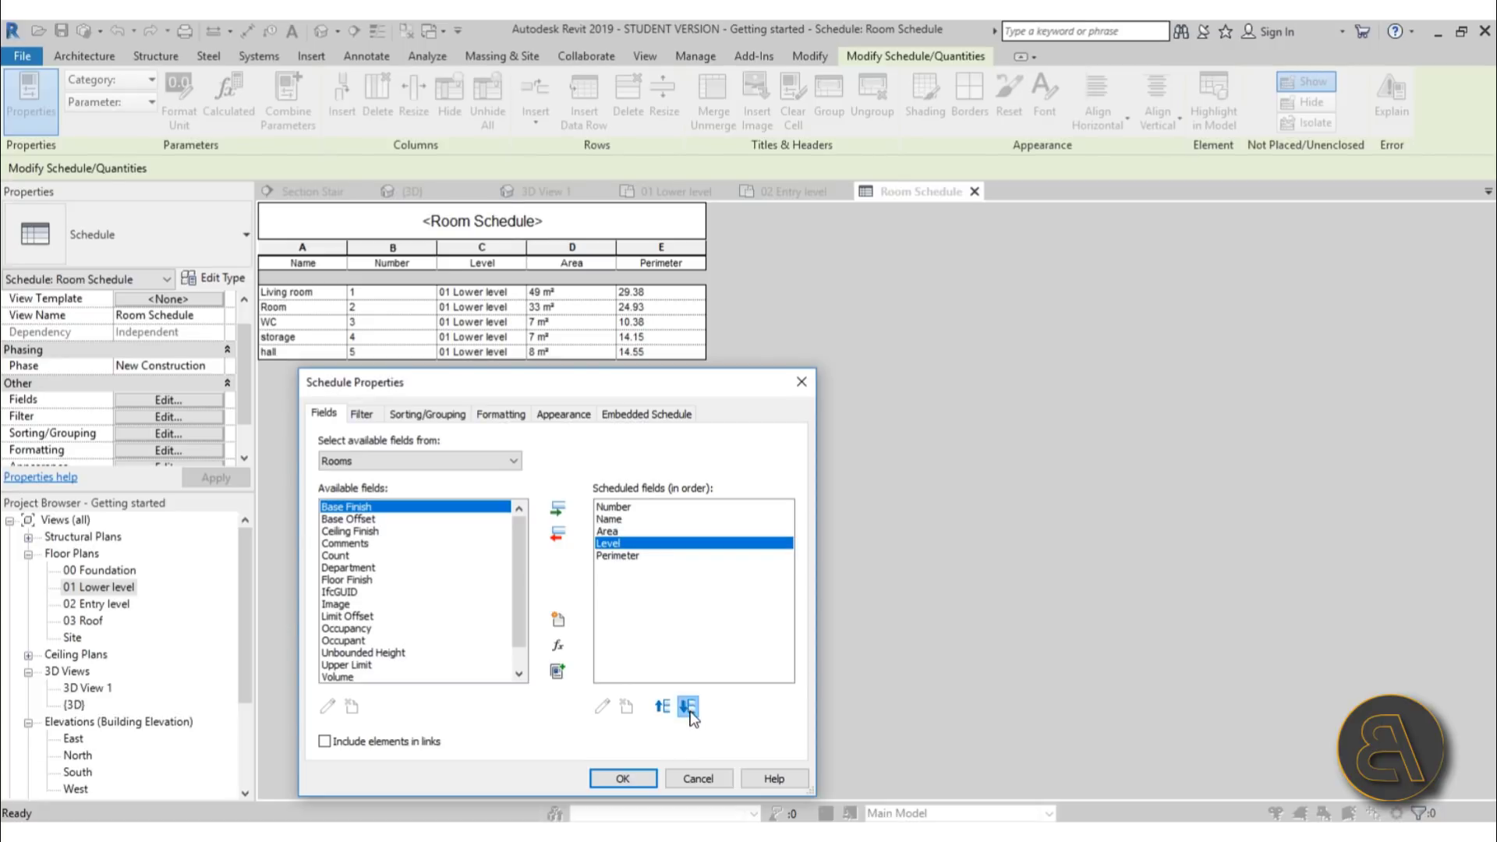
click(686, 706)
click(606, 531)
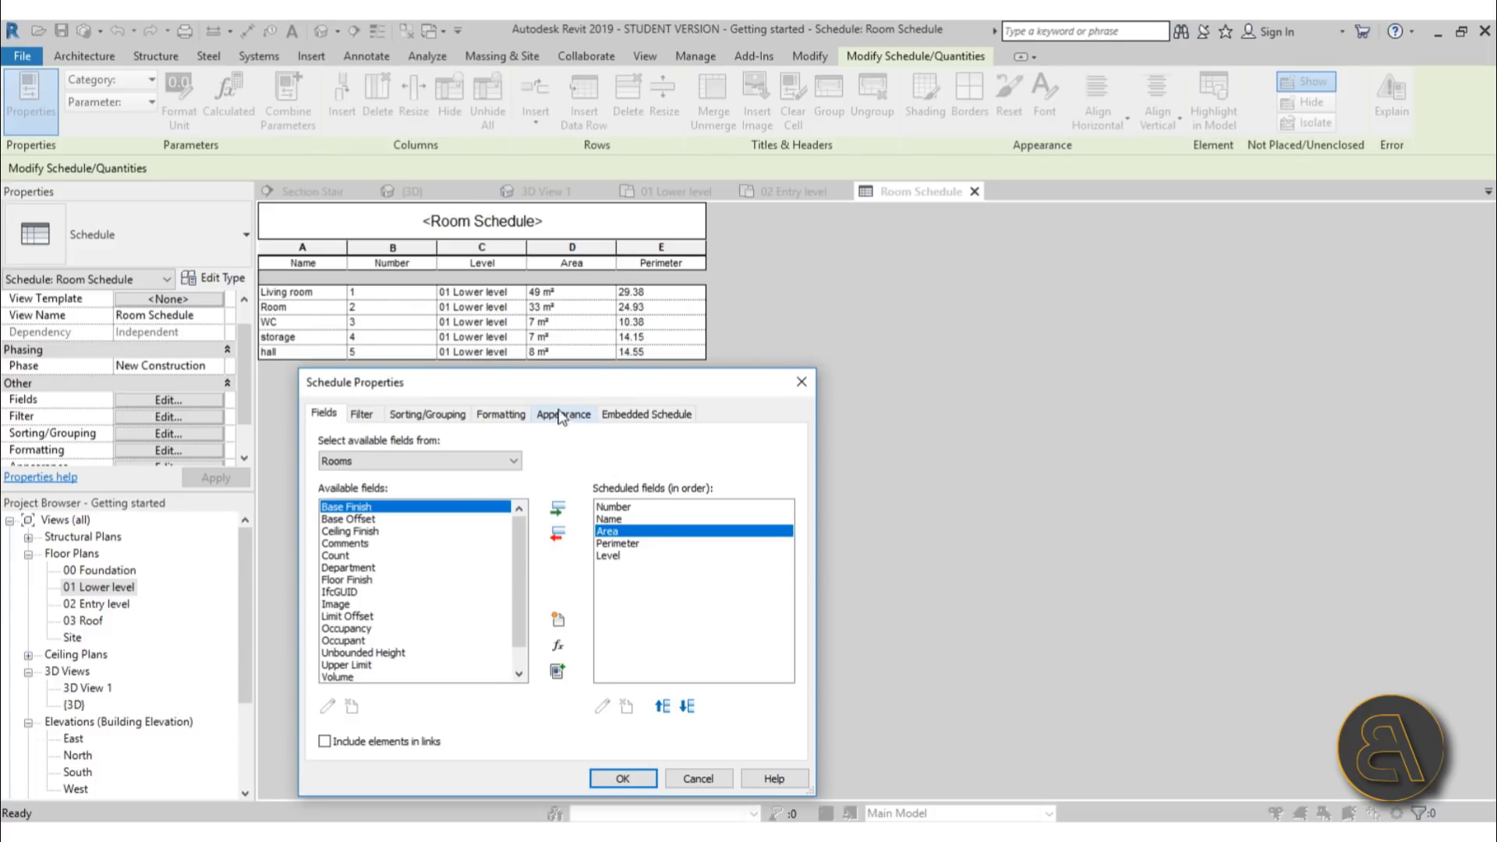
Sort the room schedule by Area in ascending order and apply the schedule properties
click(500, 414)
click(428, 413)
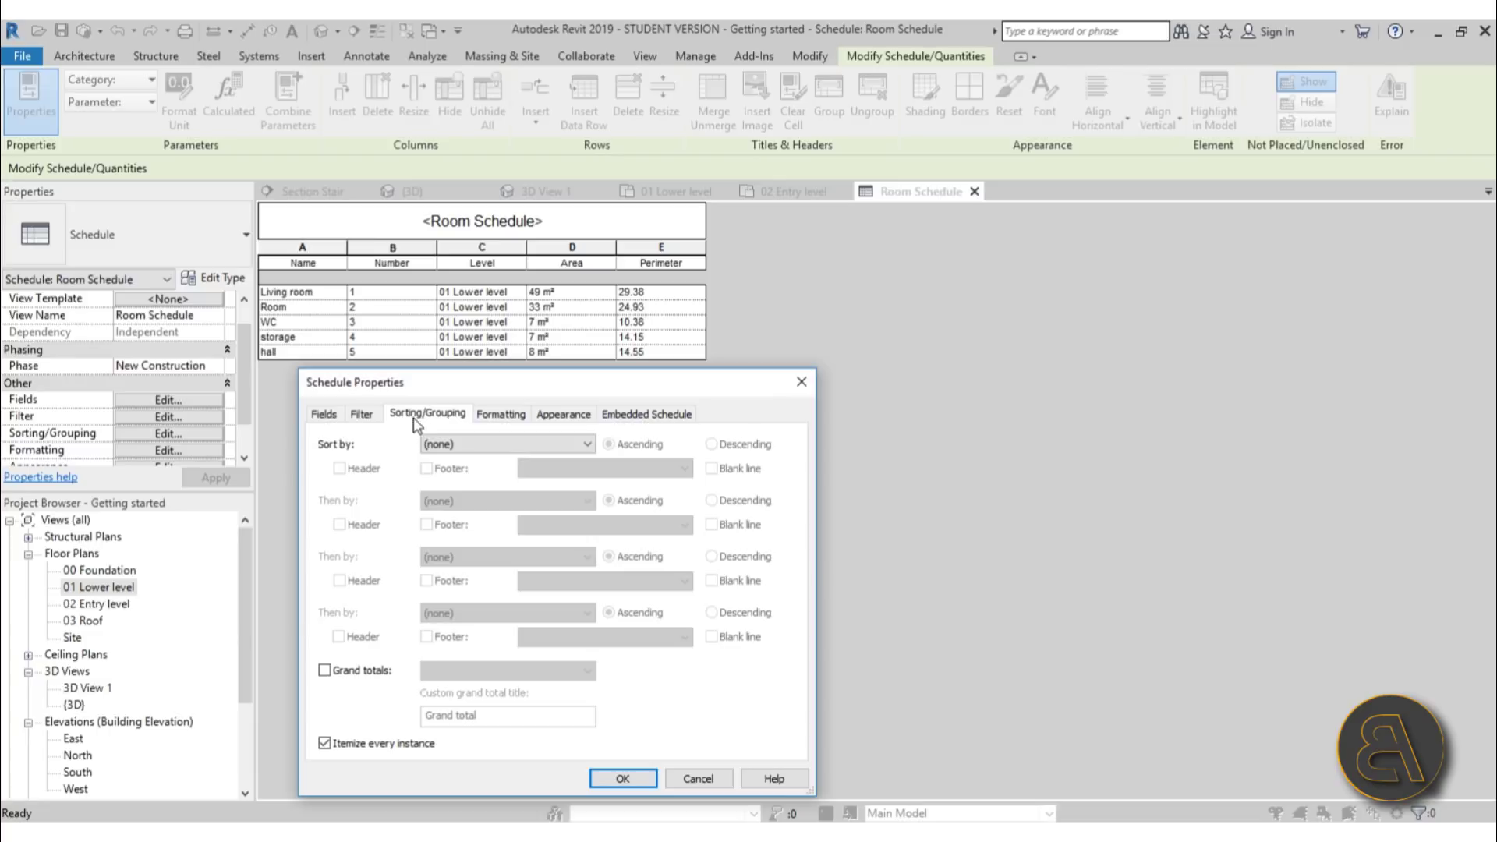
click(477, 446)
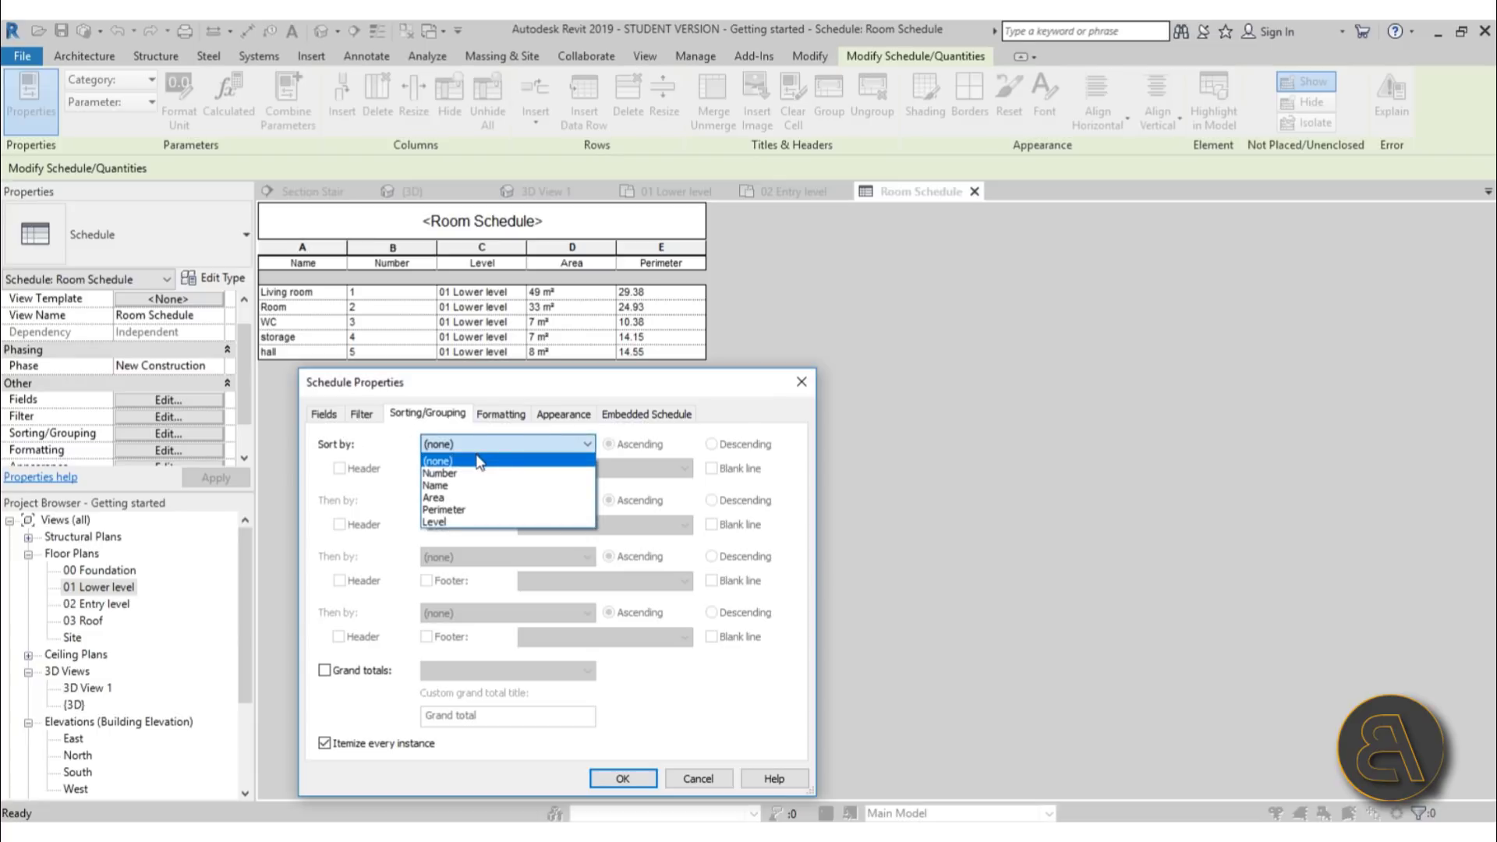
click(467, 497)
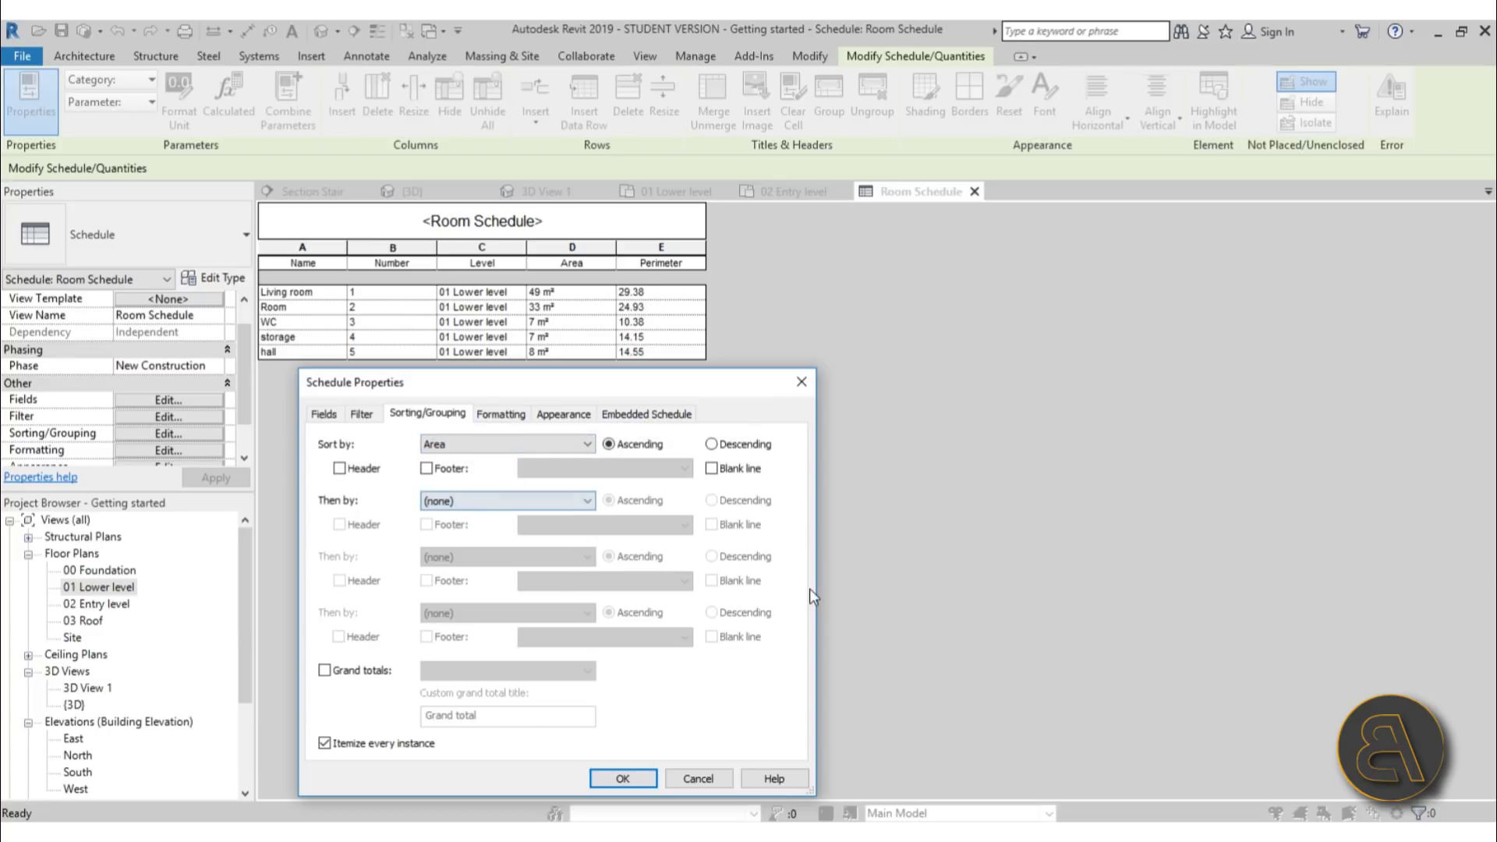
click(630, 782)
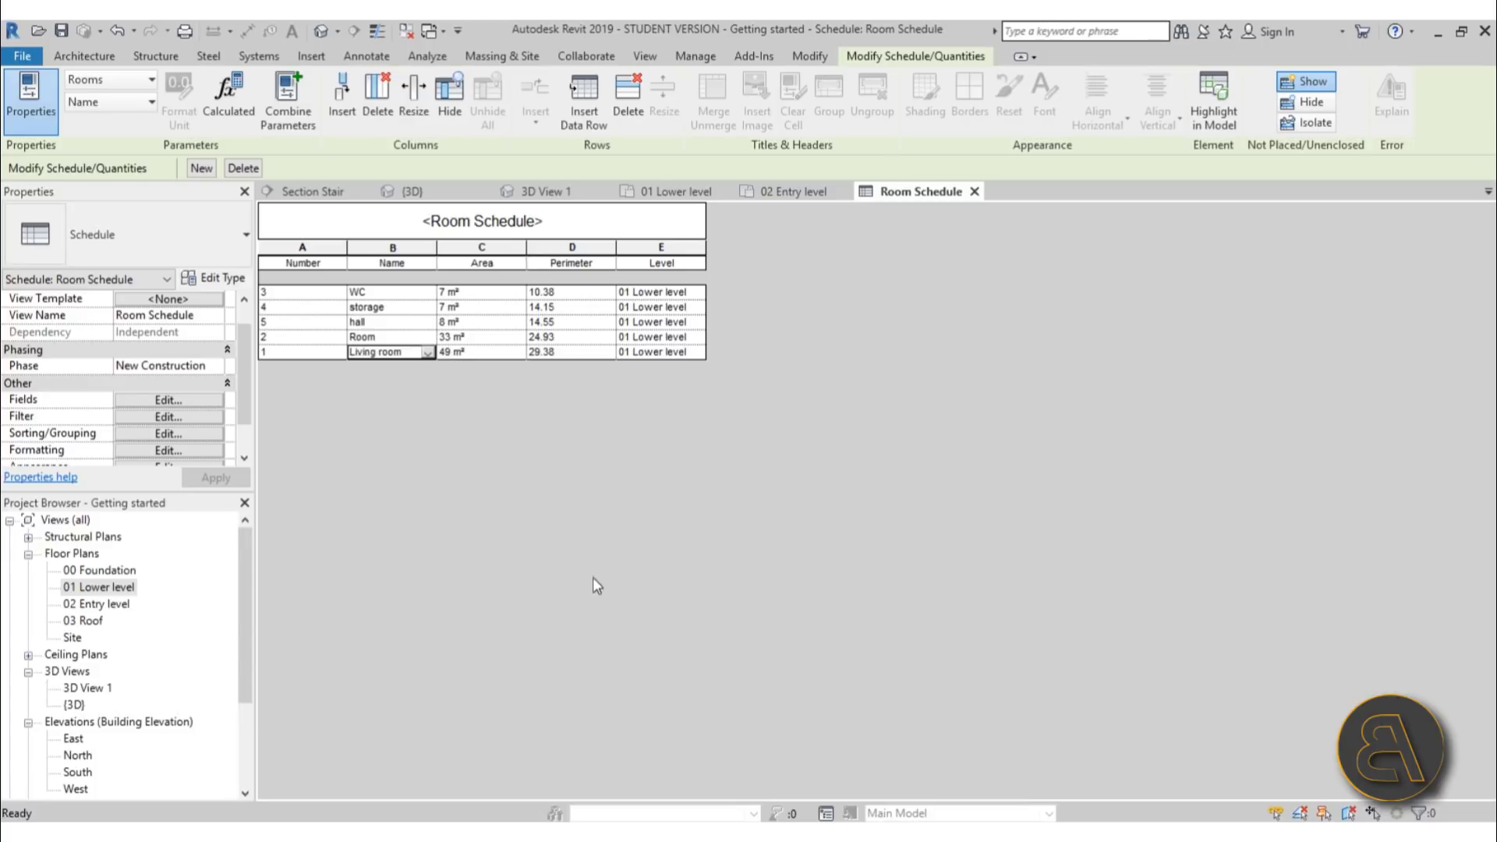
Open the 01 Lower level floor plan and move the Room Legend from below the house to its west side
double_click(113, 590)
middle_drag(940, 602, 890, 552)
scroll(878, 551, down, 5)
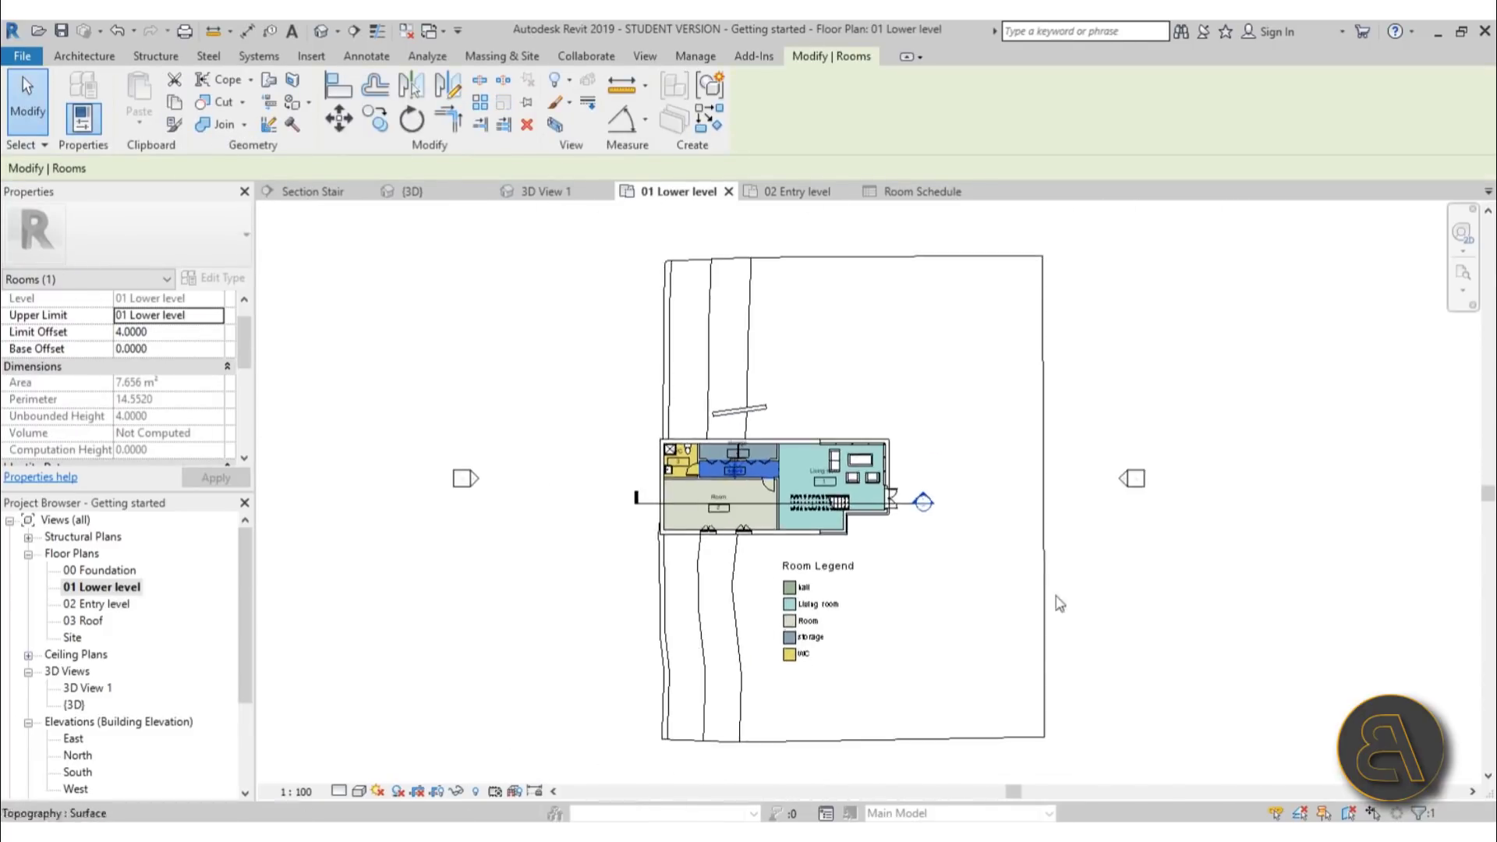
middle_drag(1091, 546, 825, 516)
scroll(562, 468, up, 3)
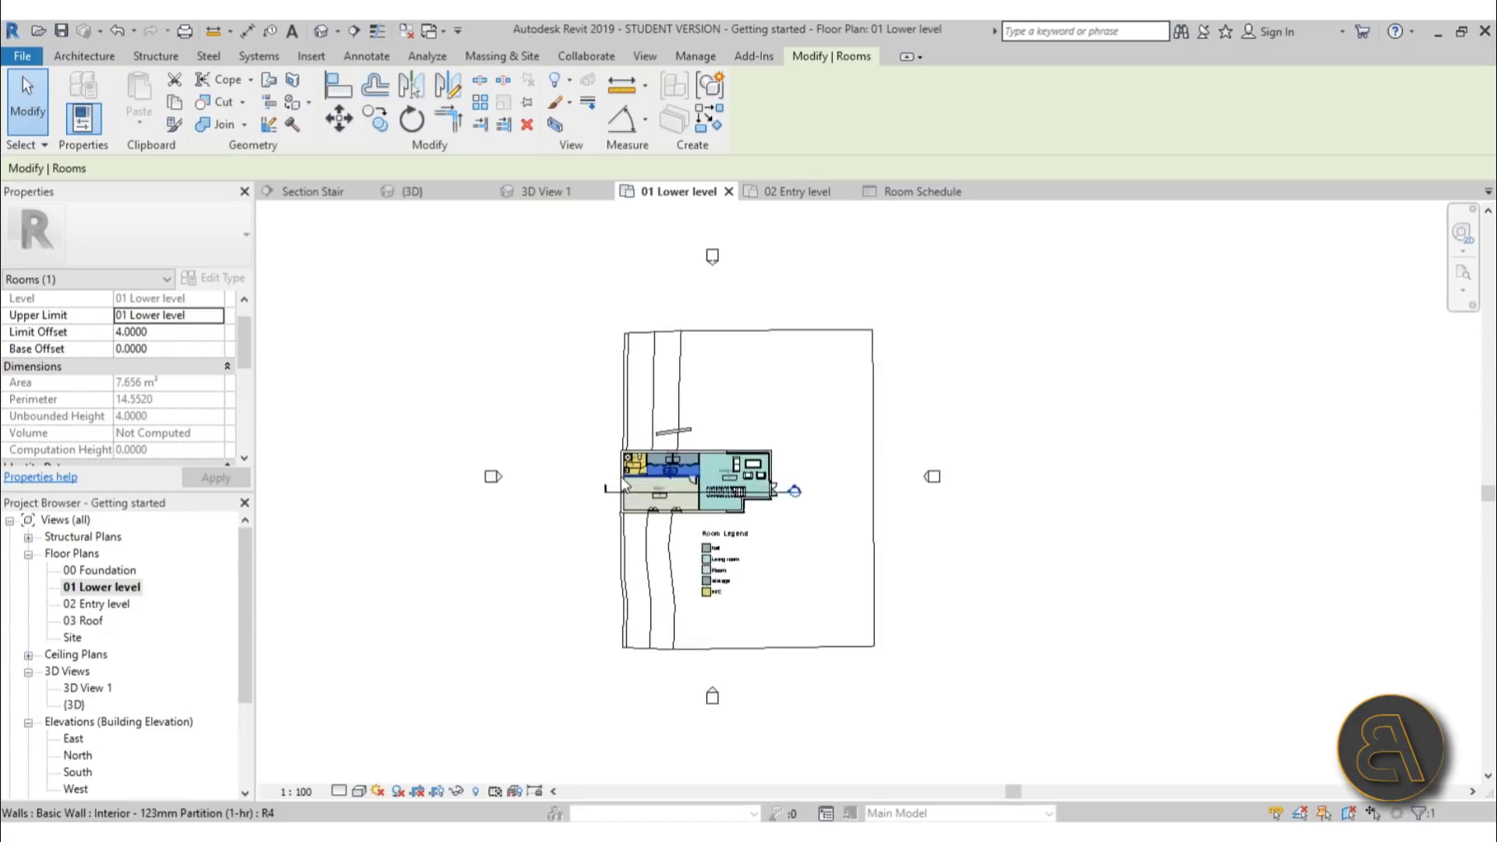
click(634, 411)
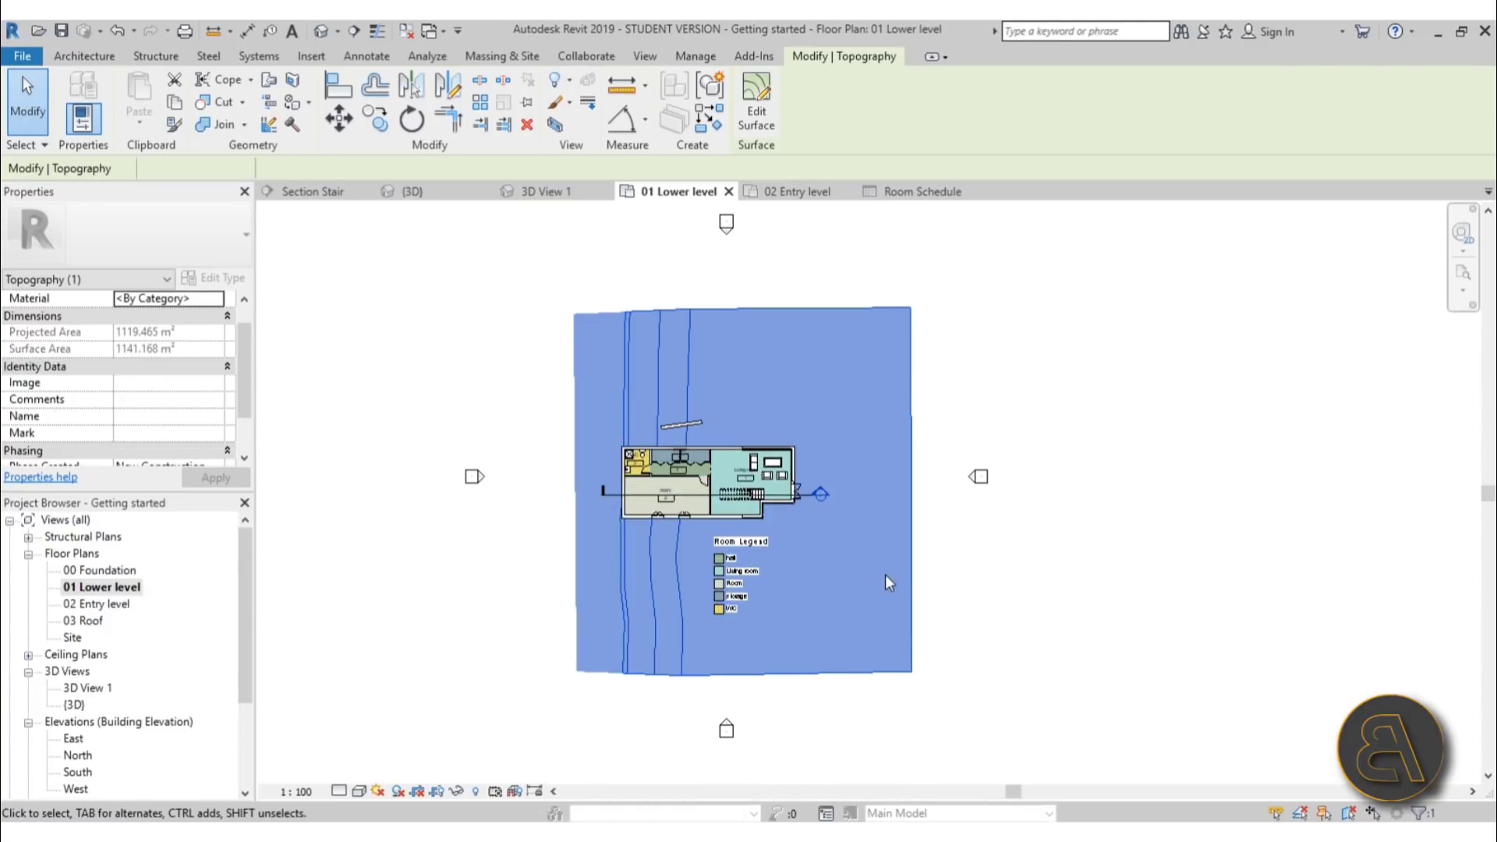
click(947, 530)
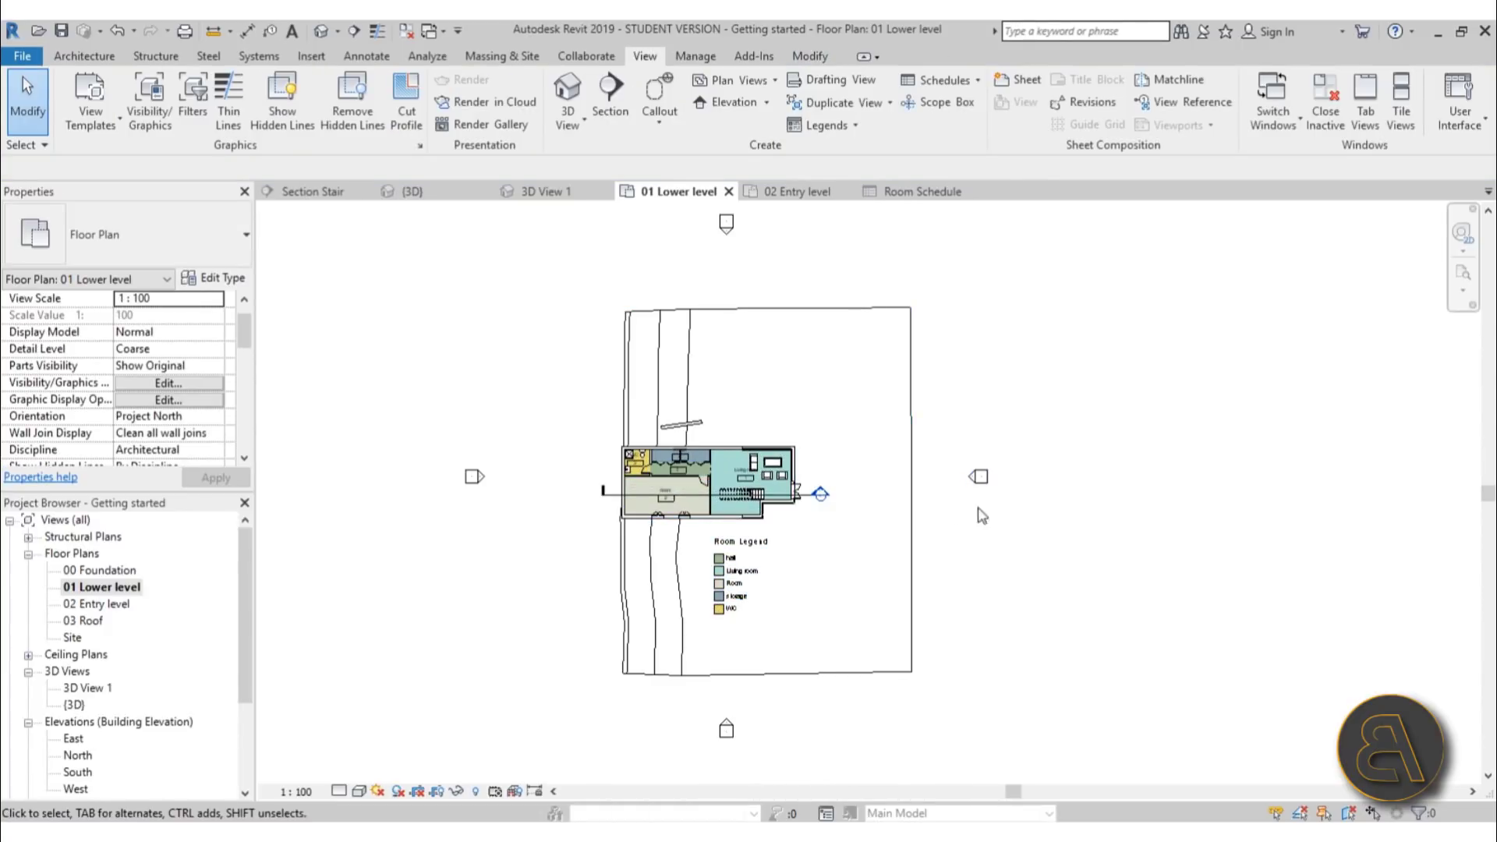
scroll(856, 553, up, 2)
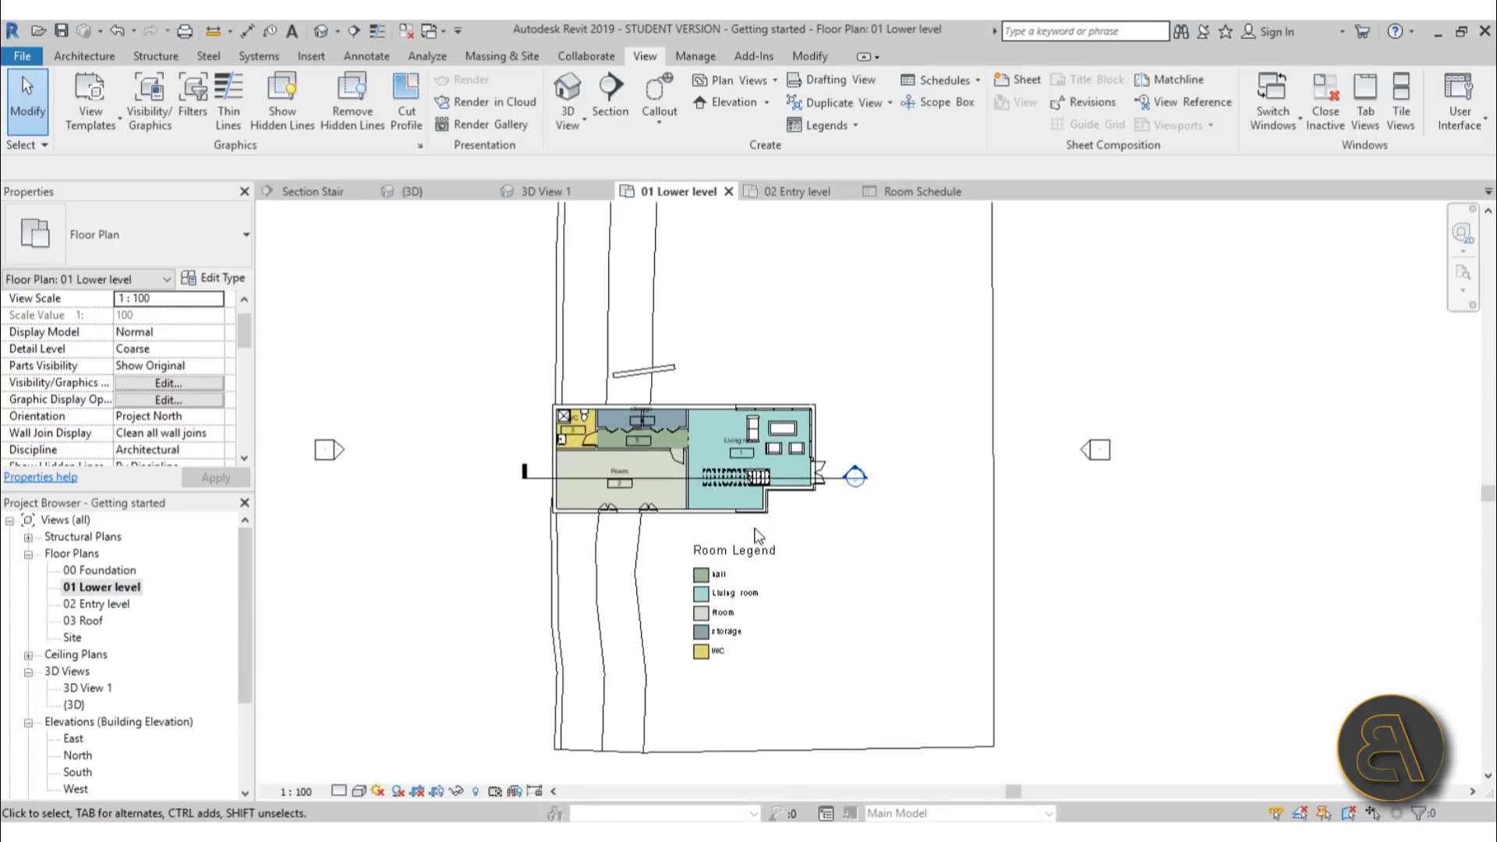
drag(740, 610, 429, 465)
key(Escape)
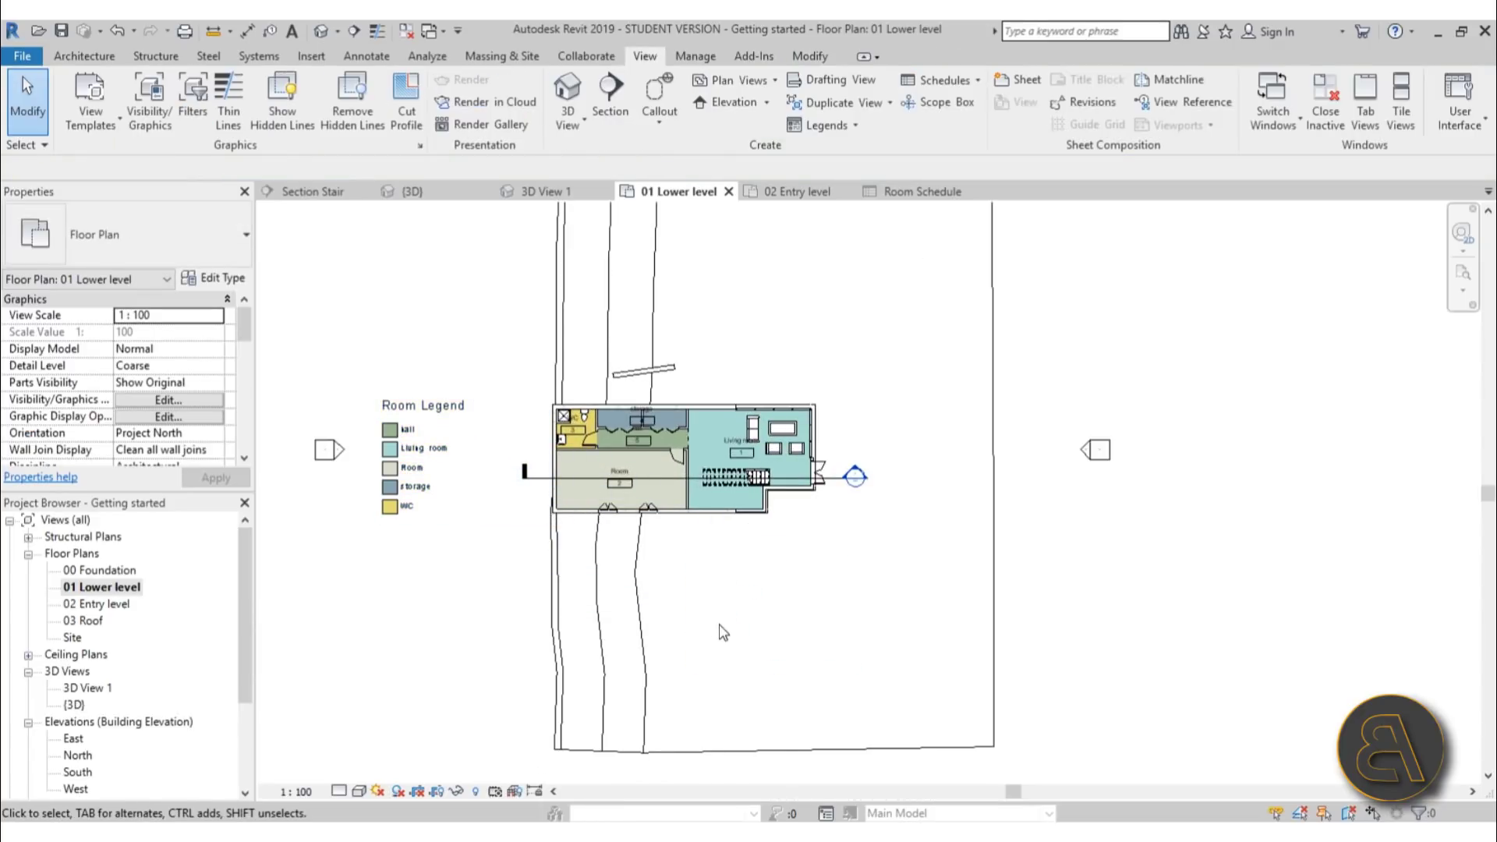
Nudge the Room Legend closer to the house's west wall and slightly downward
click(386, 403)
scroll(330, 311, up, 1)
key(Right)
key(Right)
key(Right)
key(Right)
key(Right)
key(Right)
key(Right)
key(Right)
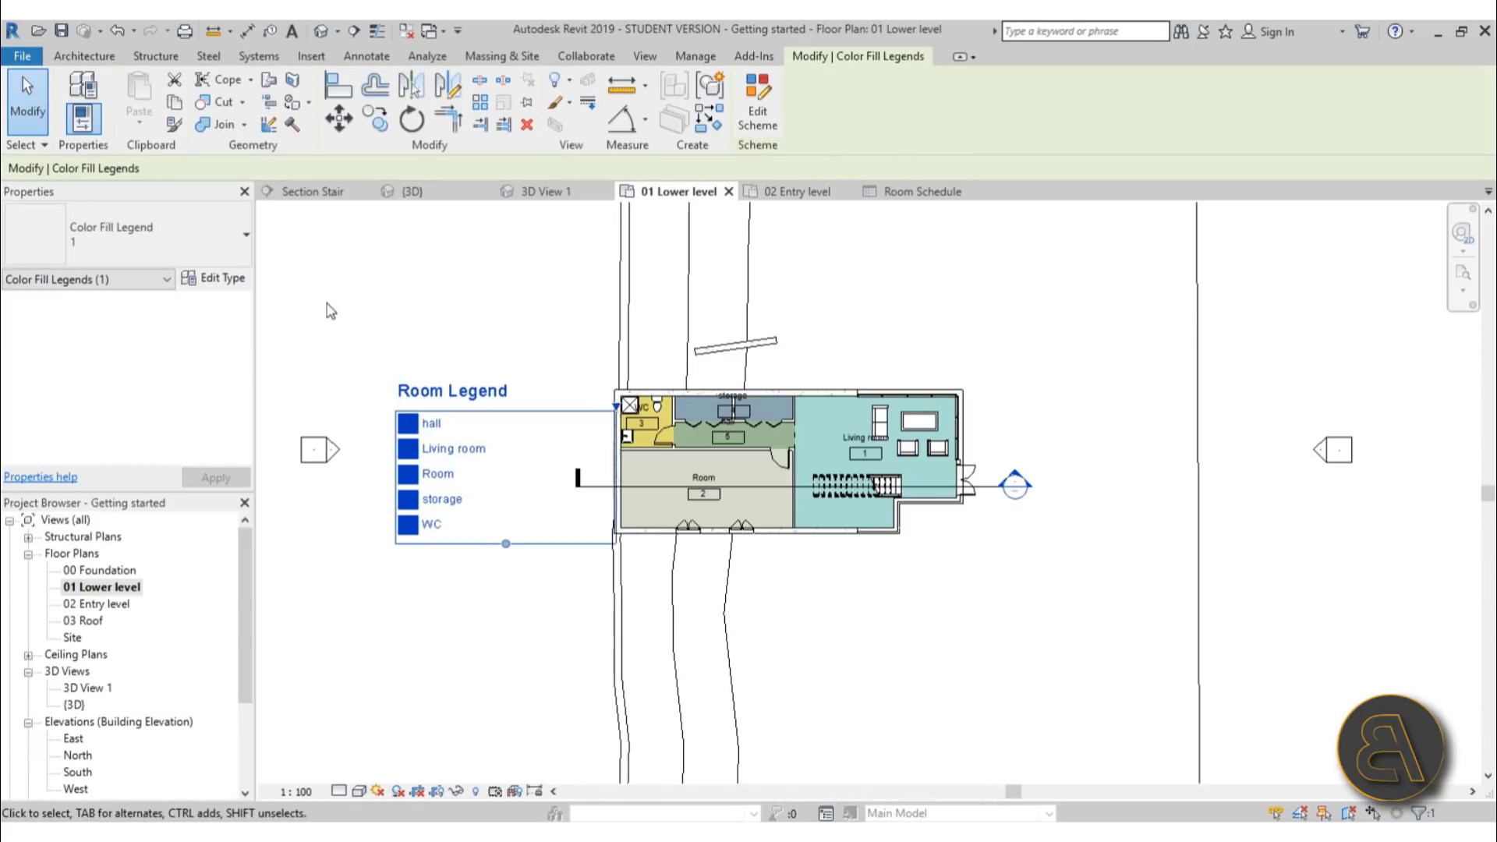
key(Right)
key(Right)
key(Right)
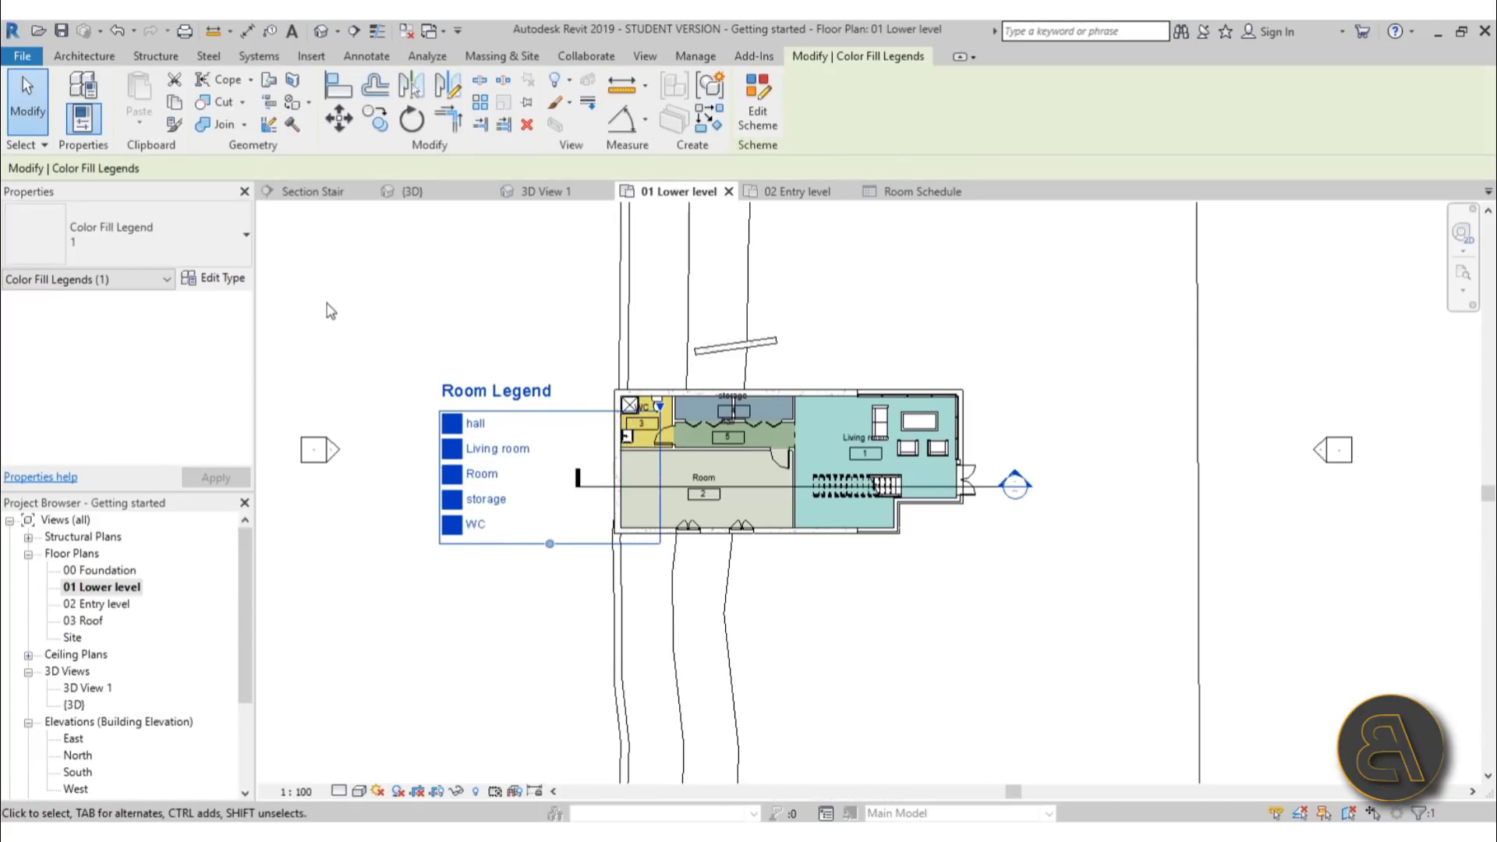
key(Down)
key(Down)
key(Up)
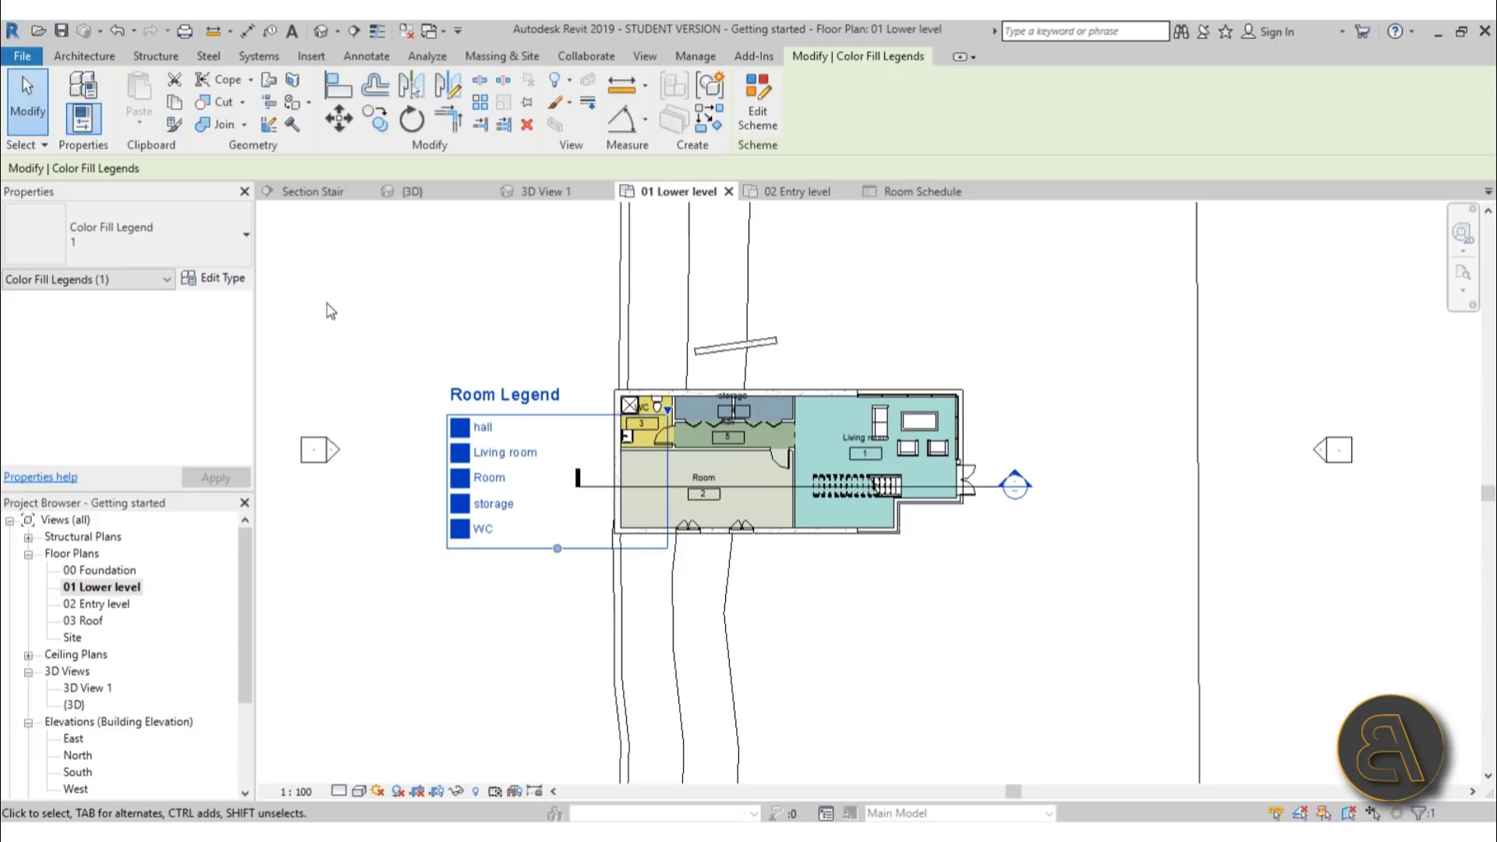
click(330, 311)
scroll(857, 544, down, 3)
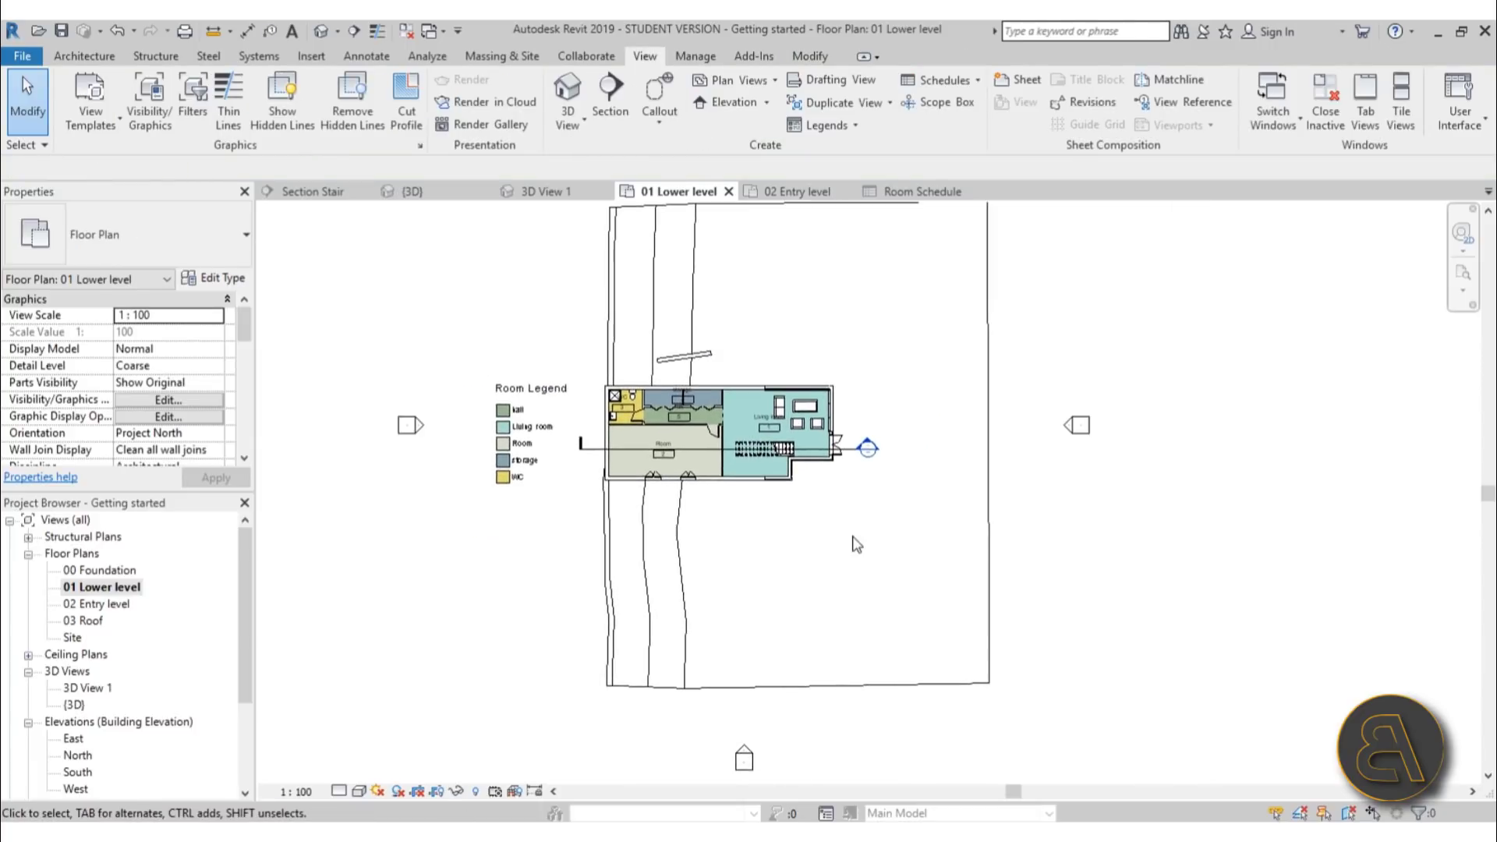
scroll(850, 541, down, 2)
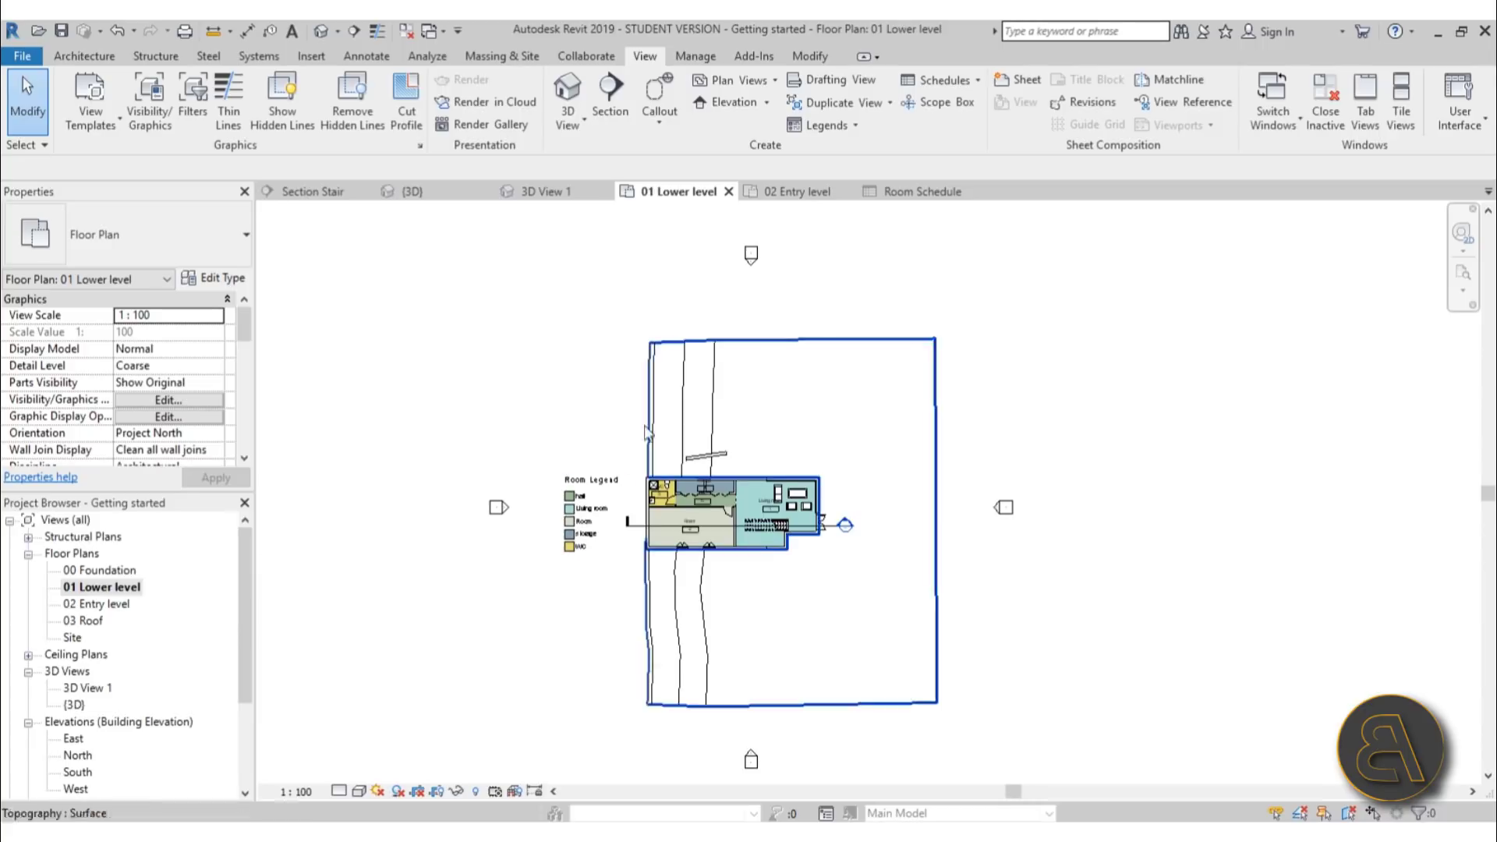
Create a new sheet using the A3 metric titleblock loaded from the Titleblocks folder of the US Metric library
drag(244, 604, 244, 689)
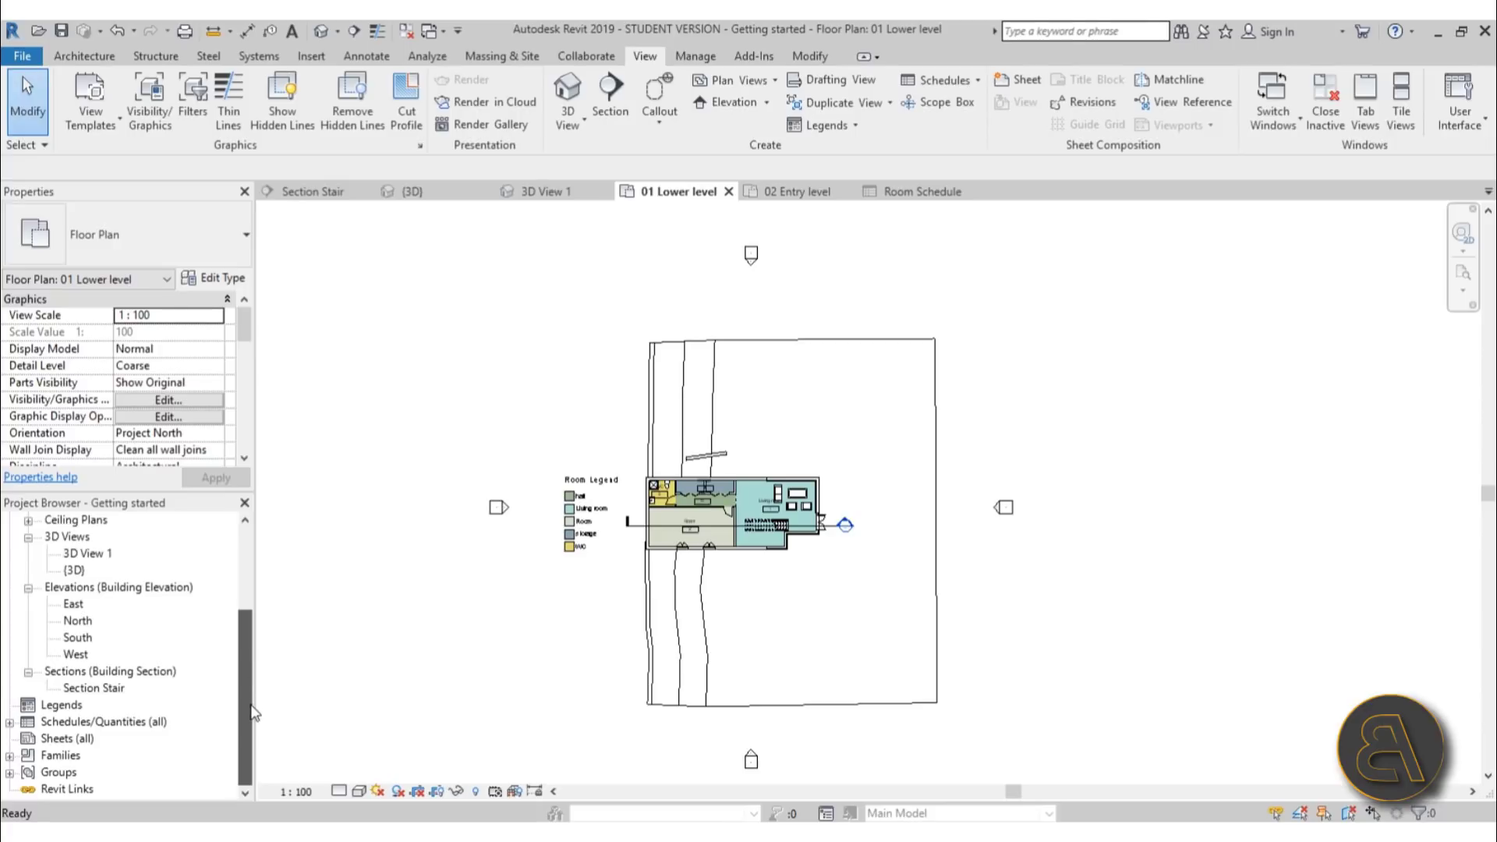
click(59, 741)
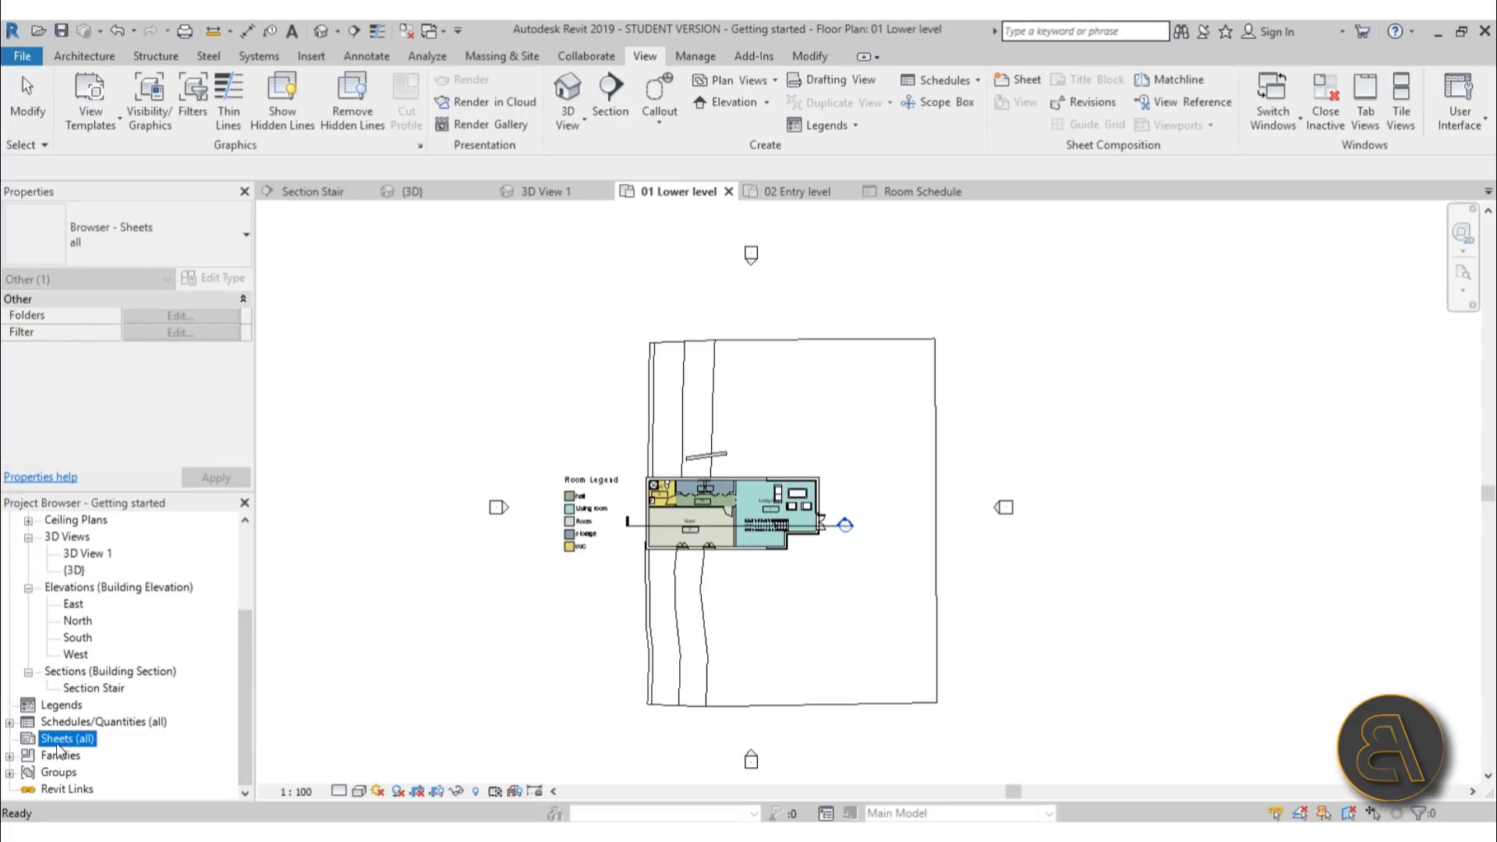
right_click(67, 746)
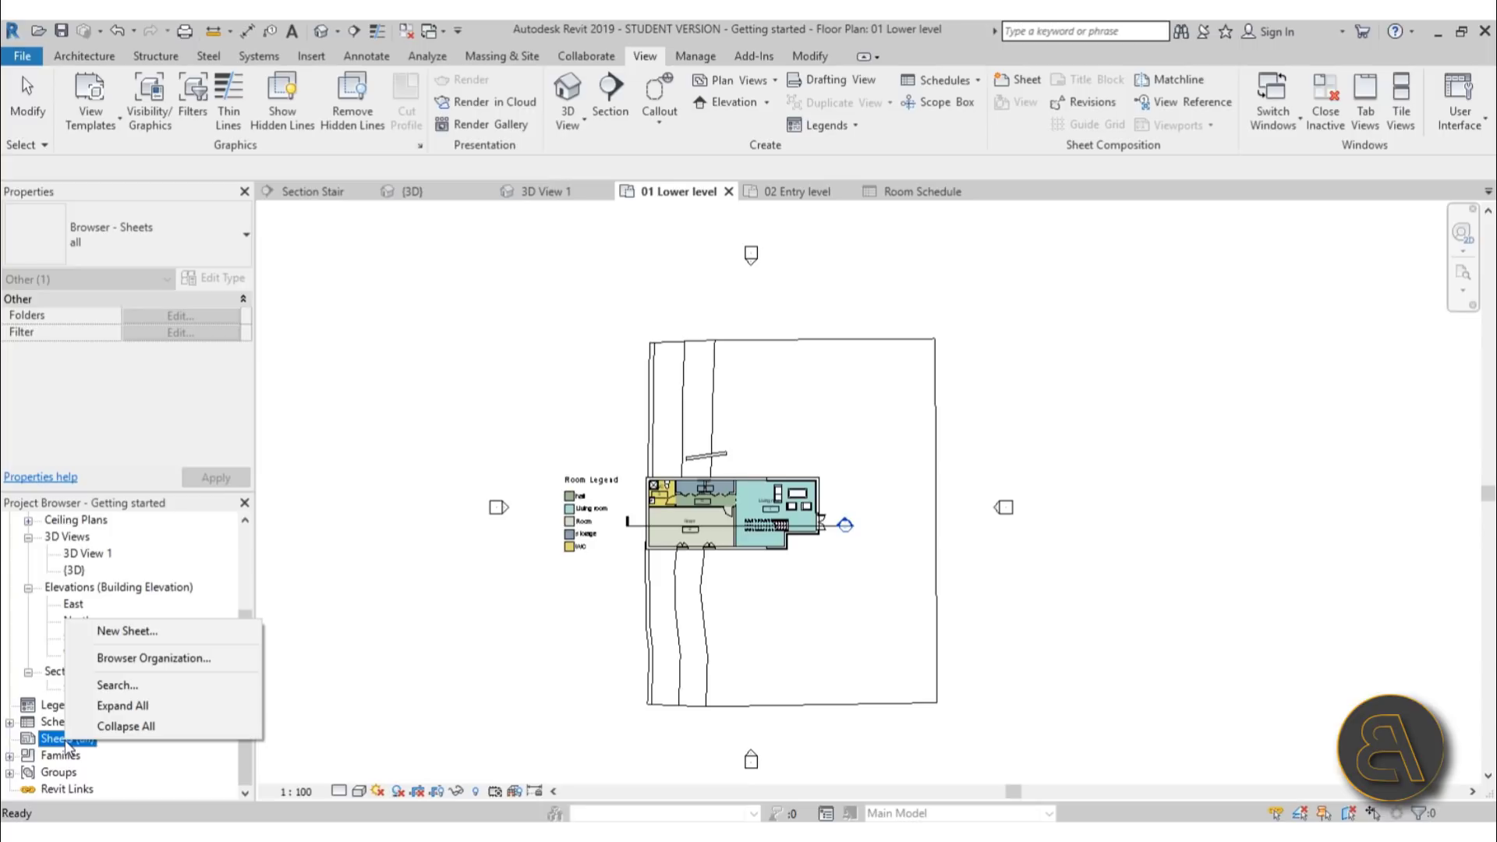
click(187, 633)
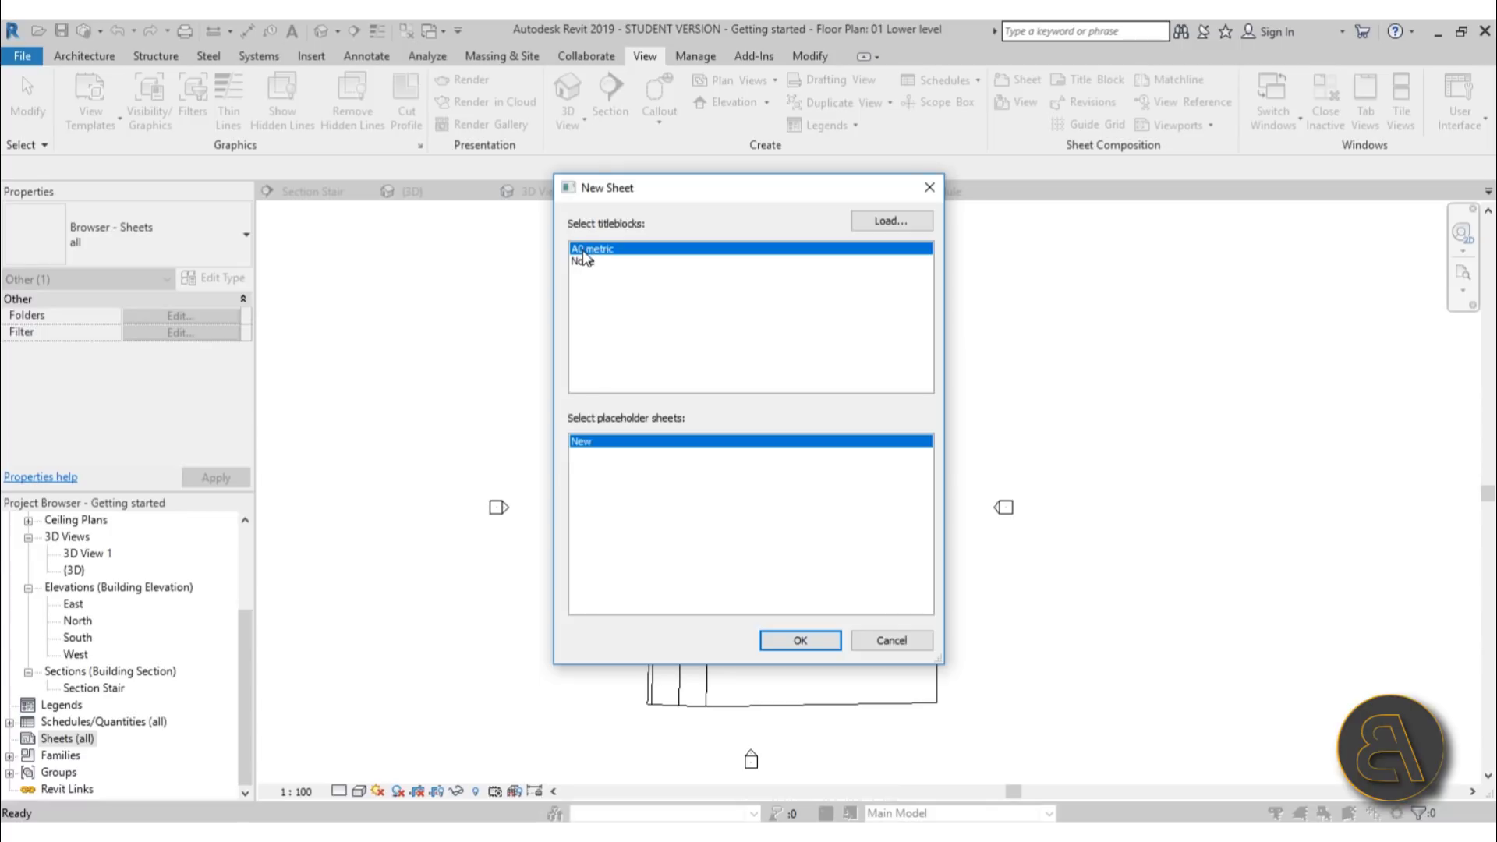
click(887, 221)
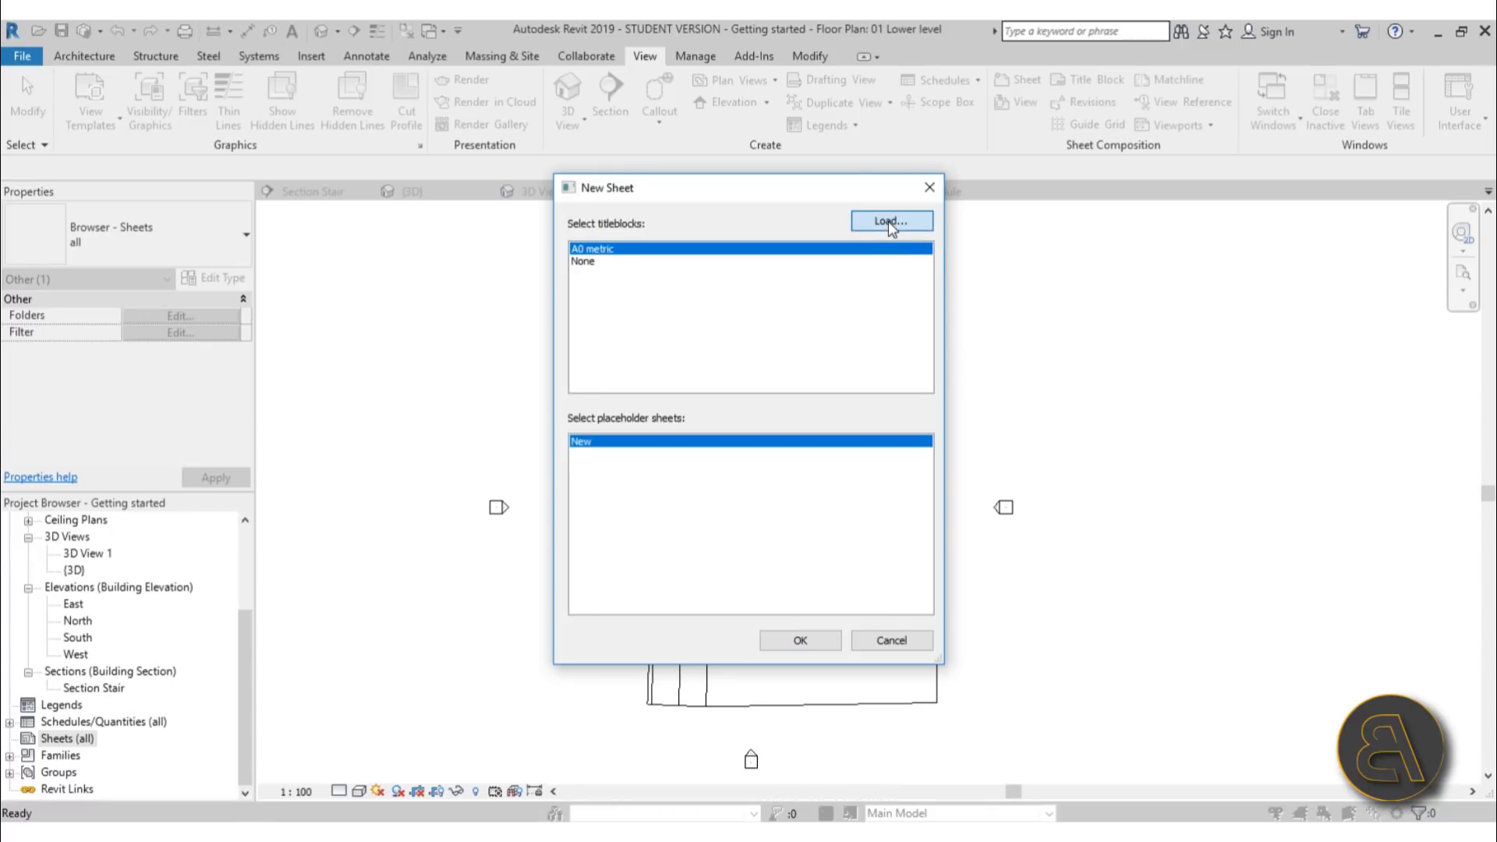
drag(904, 298, 910, 506)
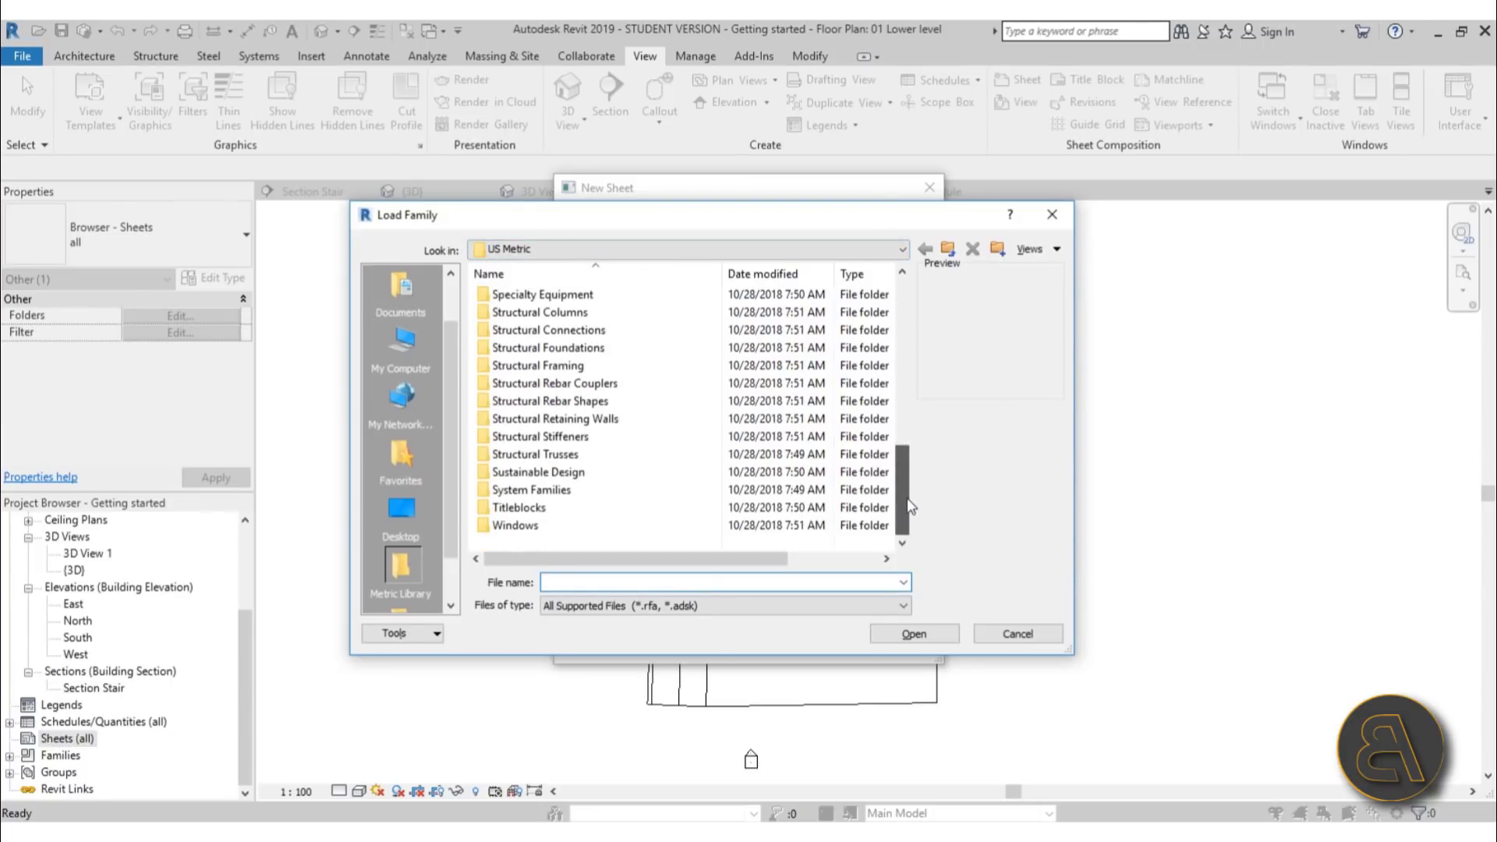
double_click(527, 508)
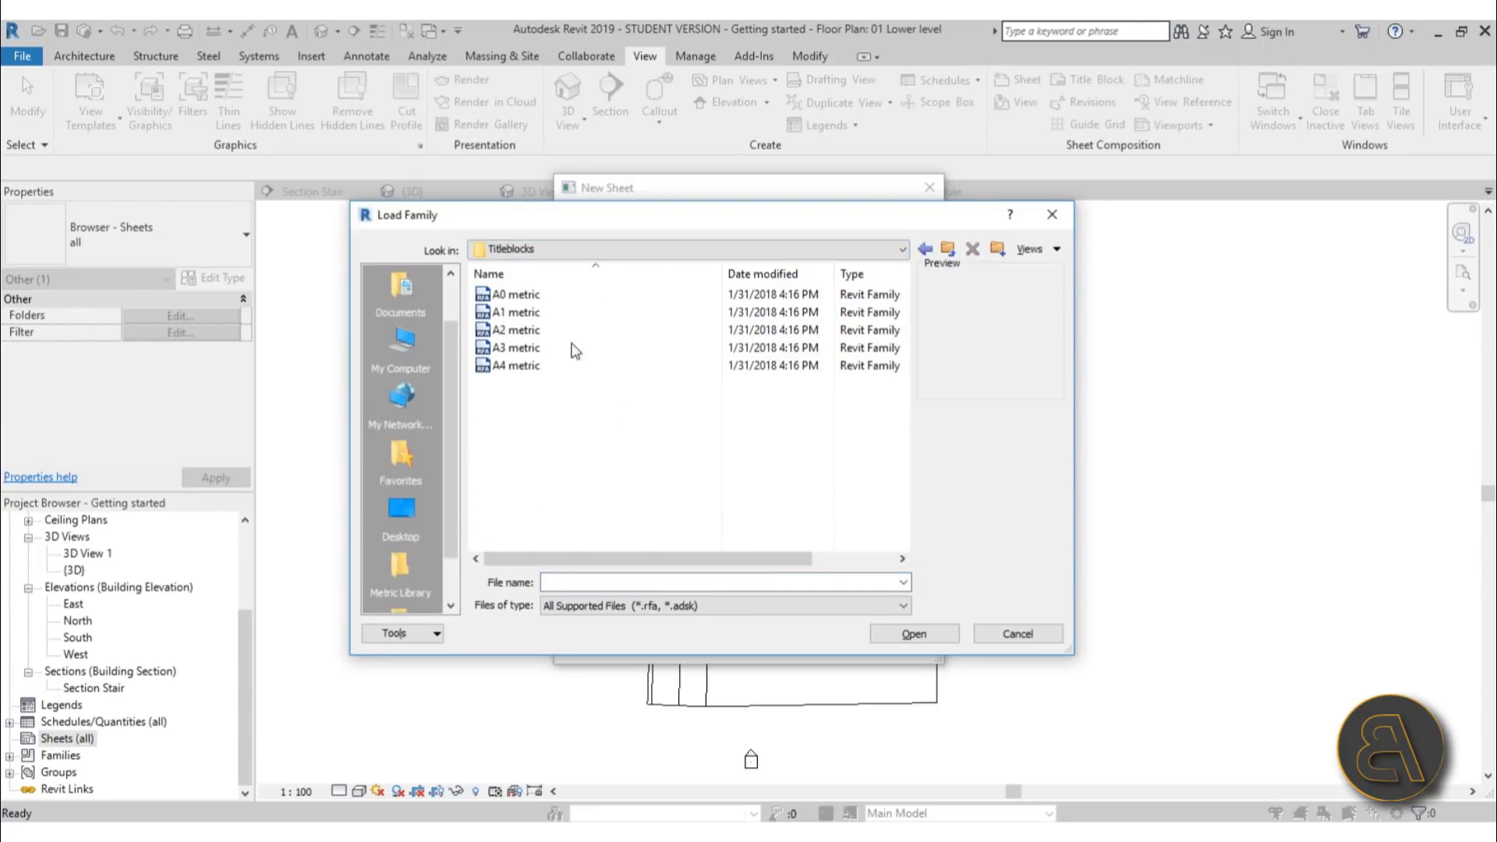
click(519, 349)
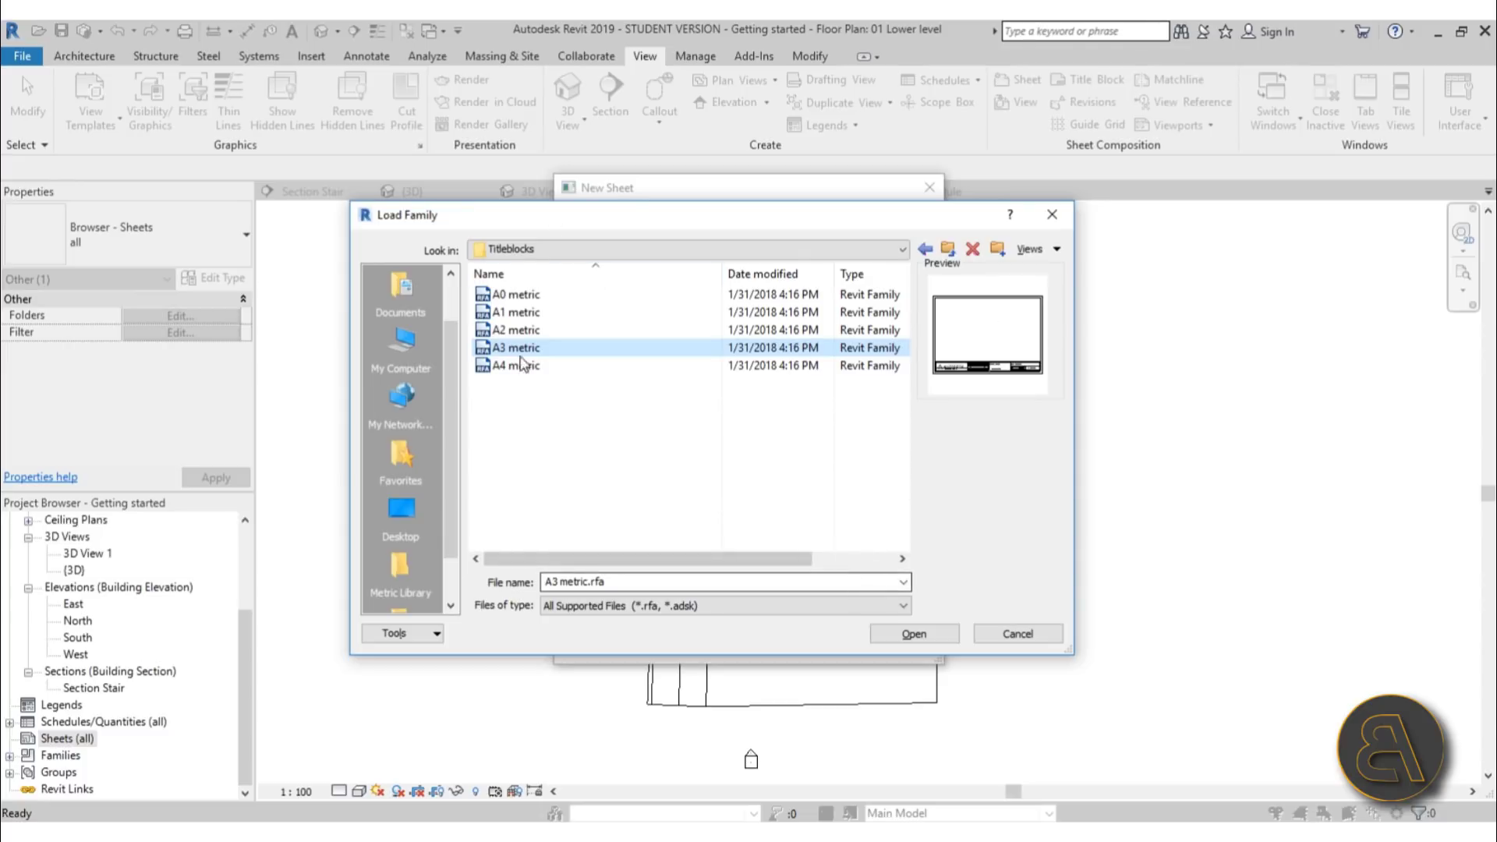
click(929, 638)
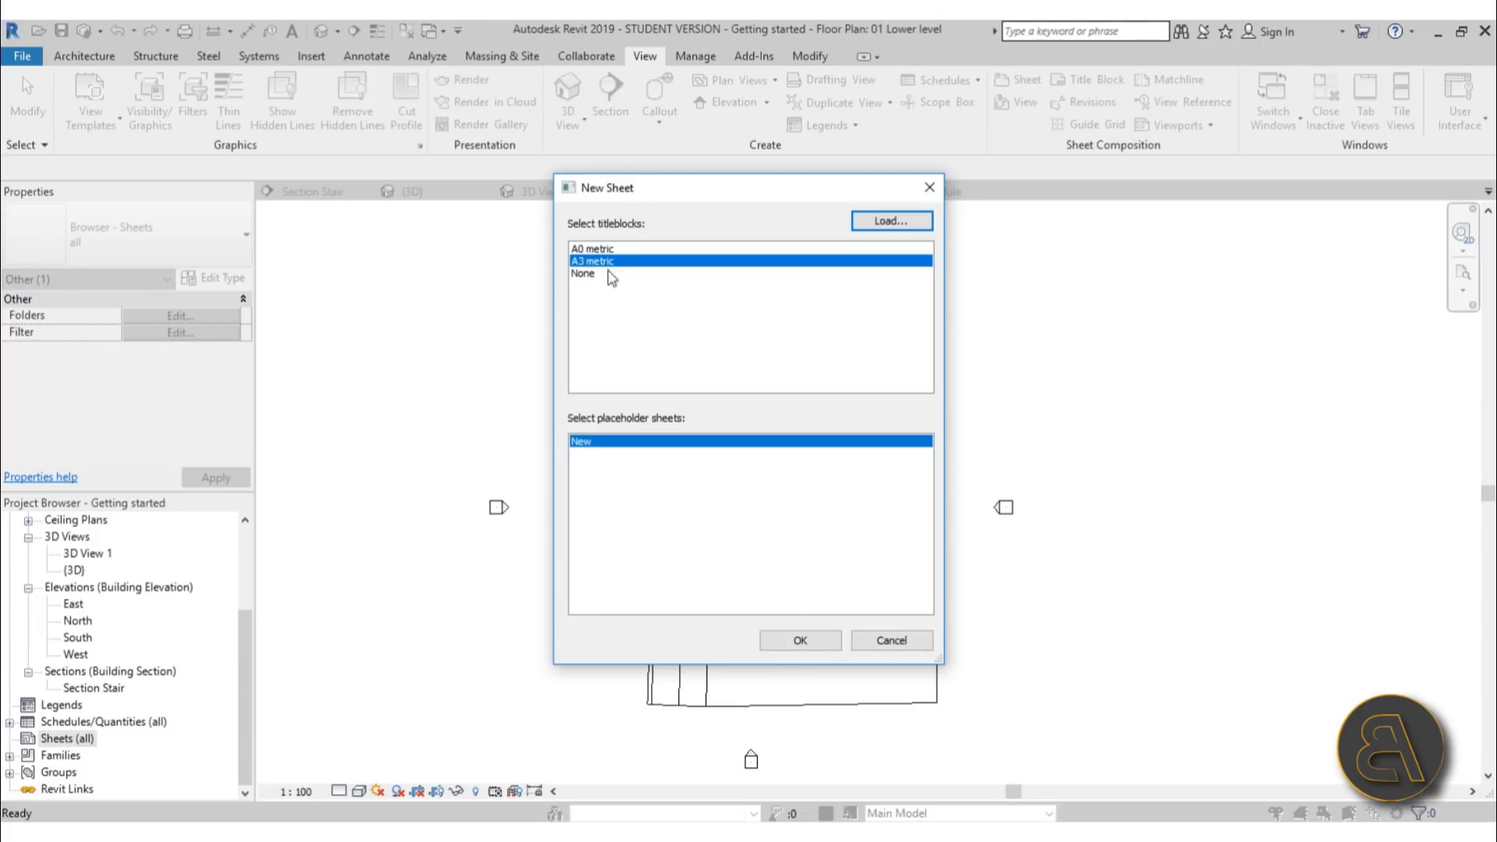
click(800, 640)
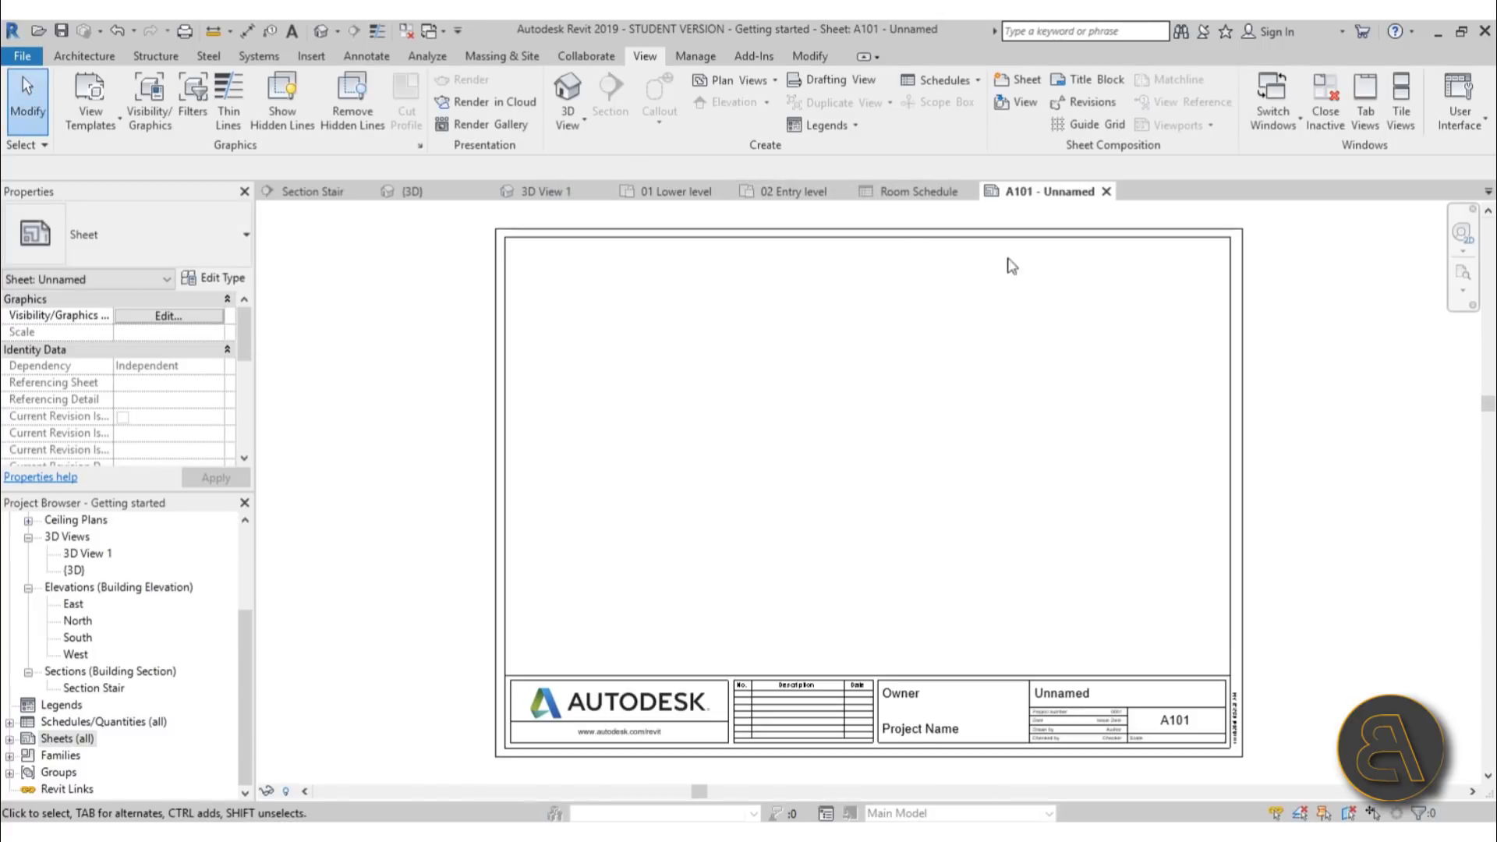
Try placing the uncropped 01 Lower level floor plan in the middle of sheet A101
middle_drag(922, 558, 841, 564)
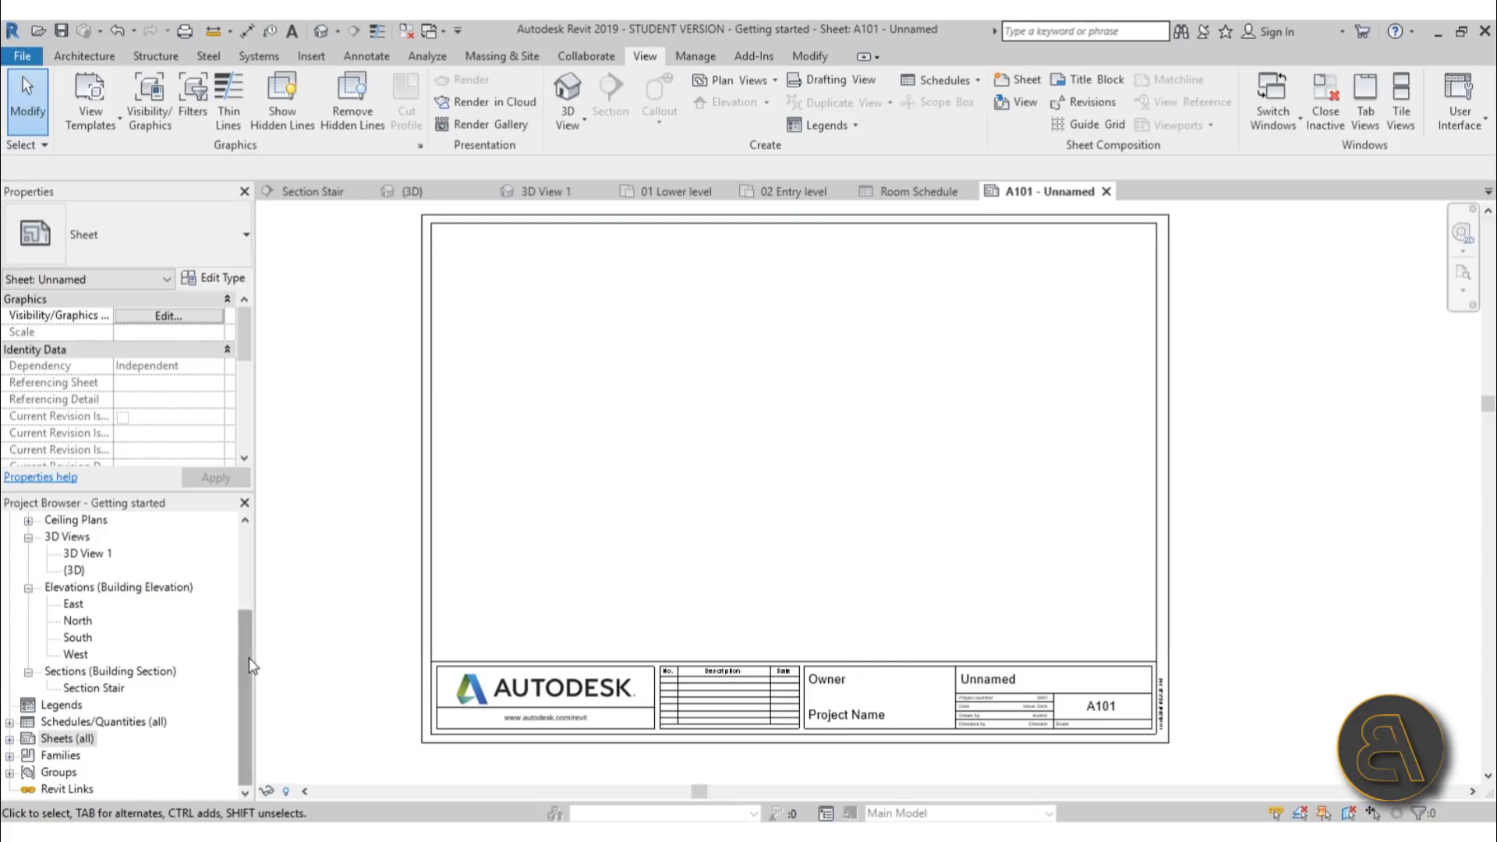
drag(246, 657, 246, 573)
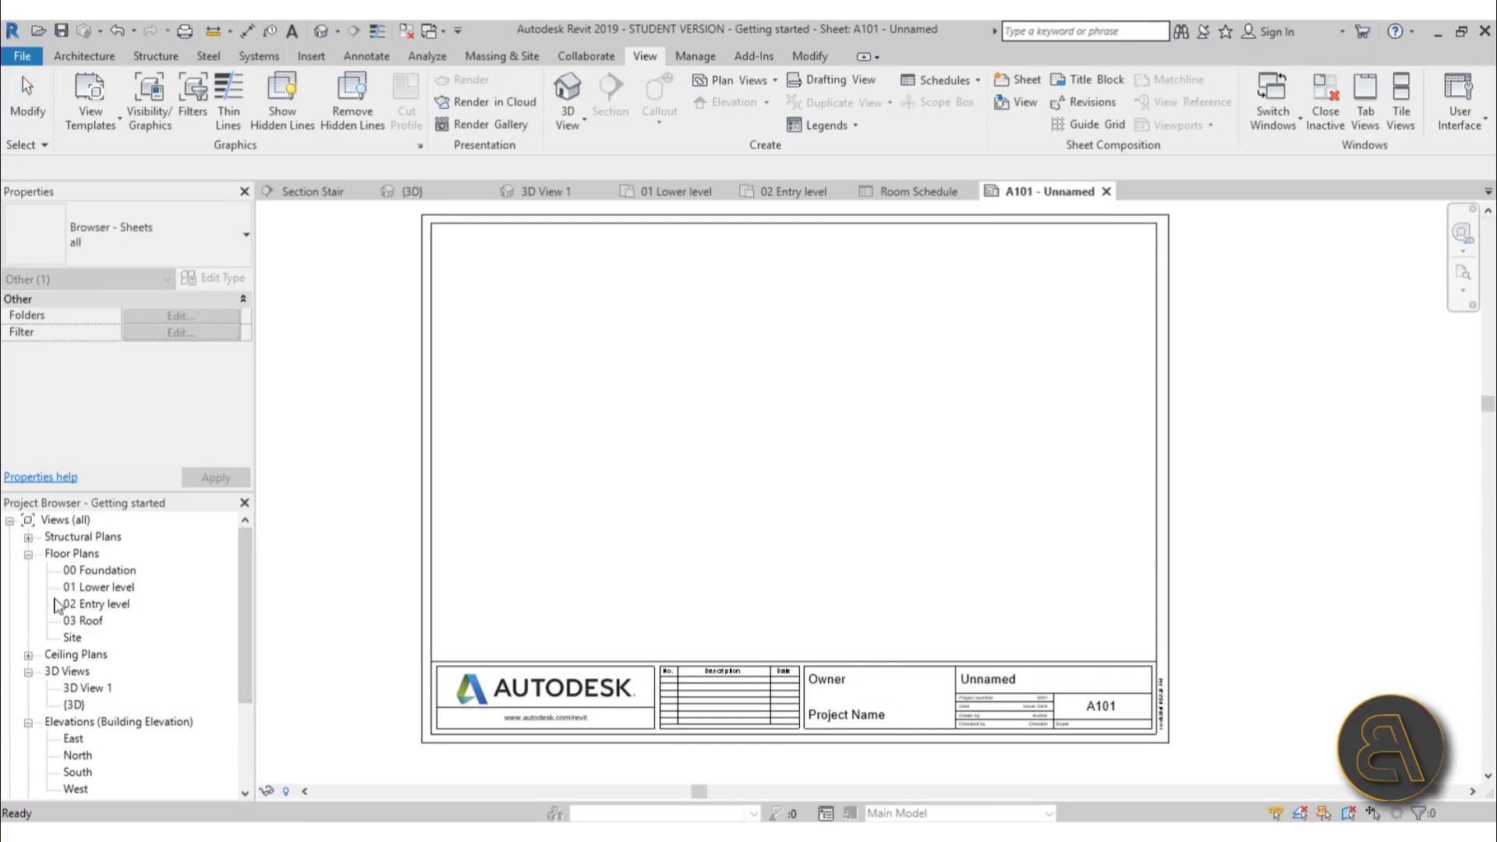
drag(96, 590, 772, 456)
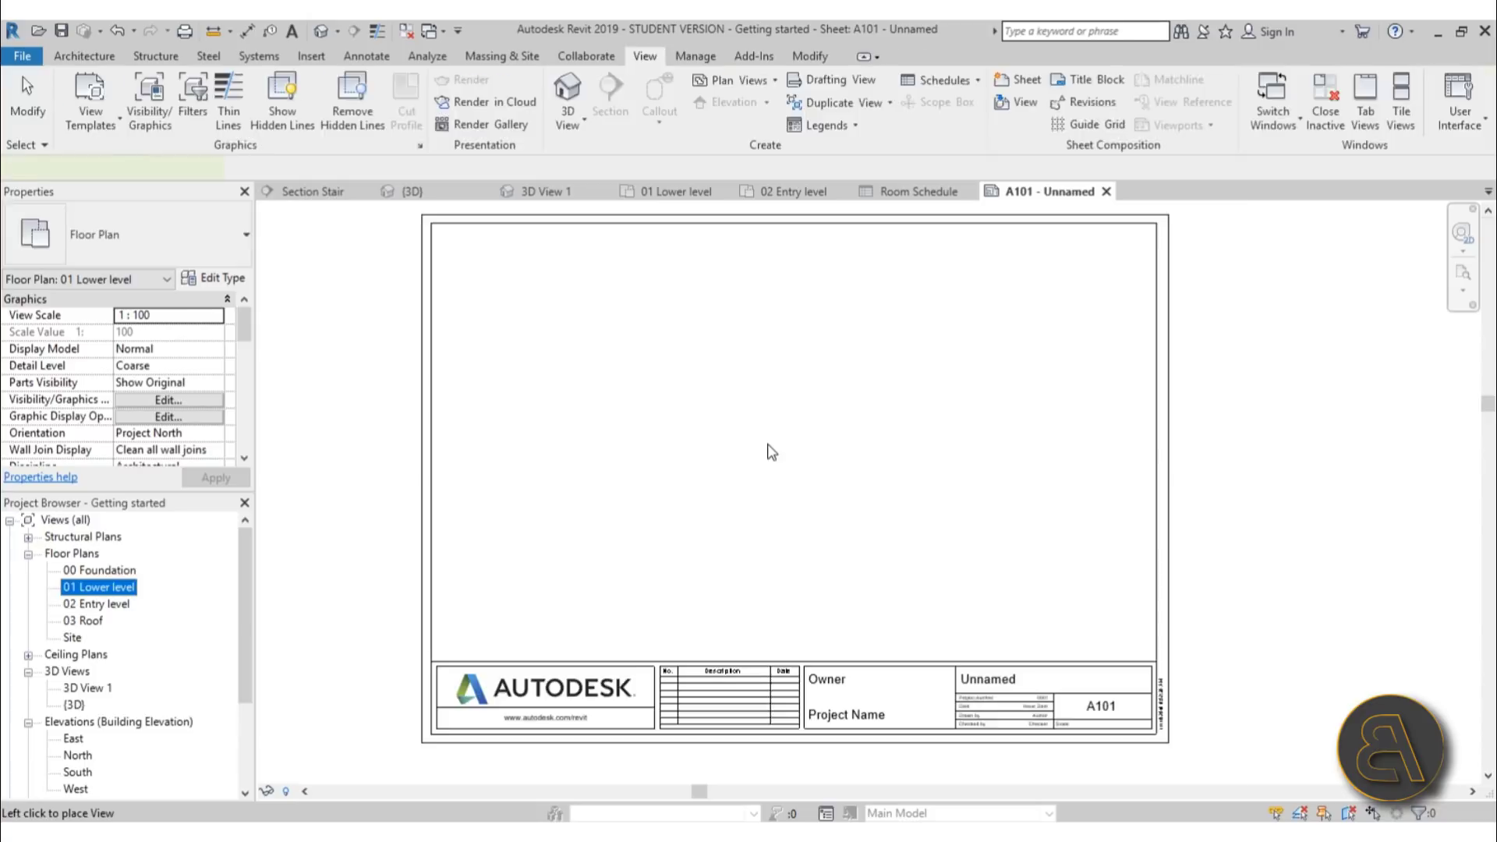
click(771, 456)
scroll(826, 452, down, 3)
click(1237, 601)
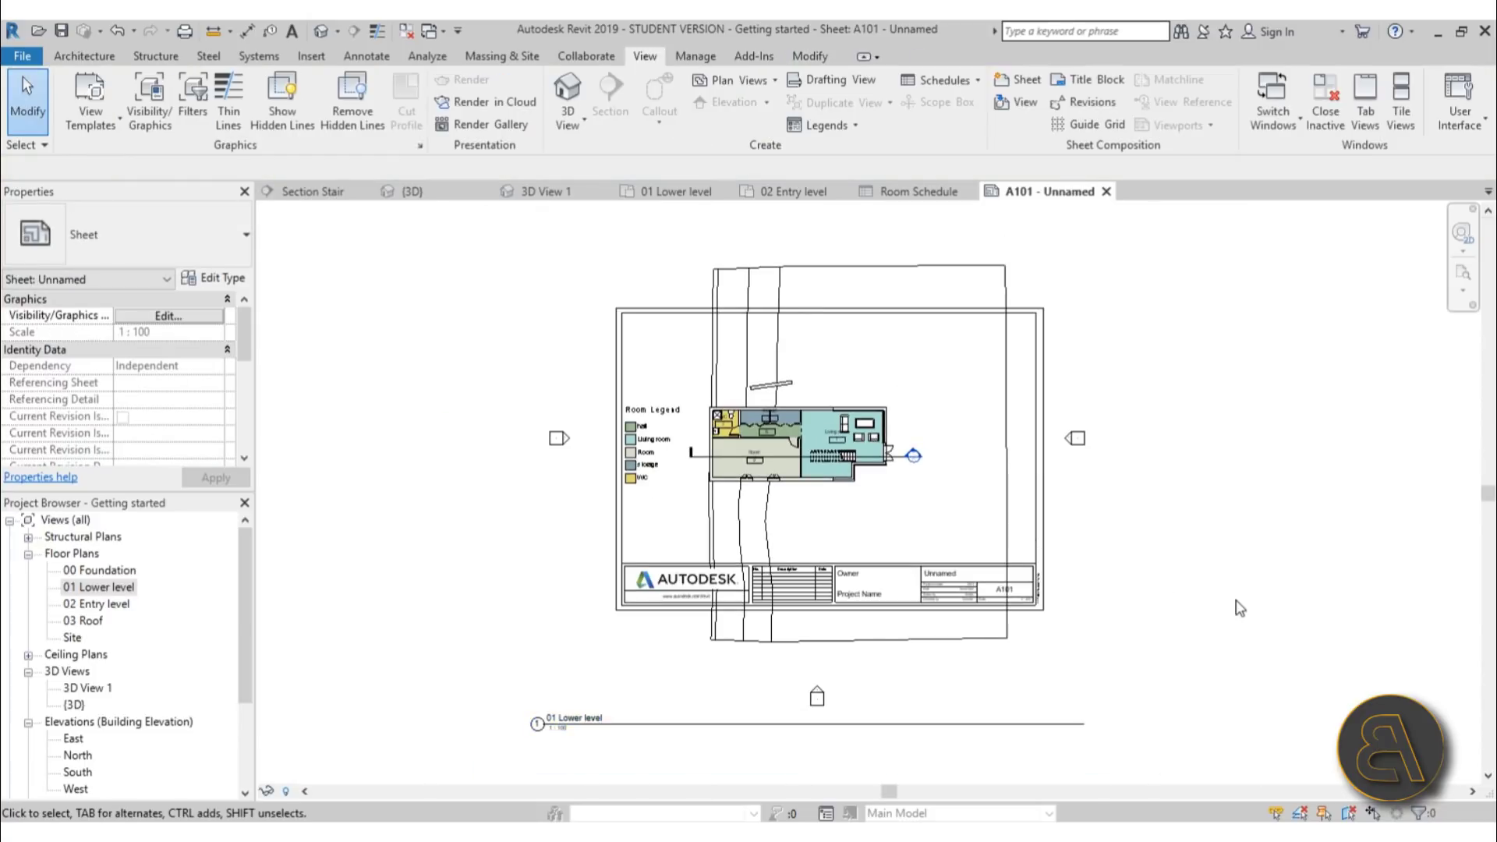
Shift the 01 Lower level viewport slightly on the sheet and delete it
scroll(1209, 540, down, 1)
middle_drag(1208, 540, 1138, 535)
click(826, 475)
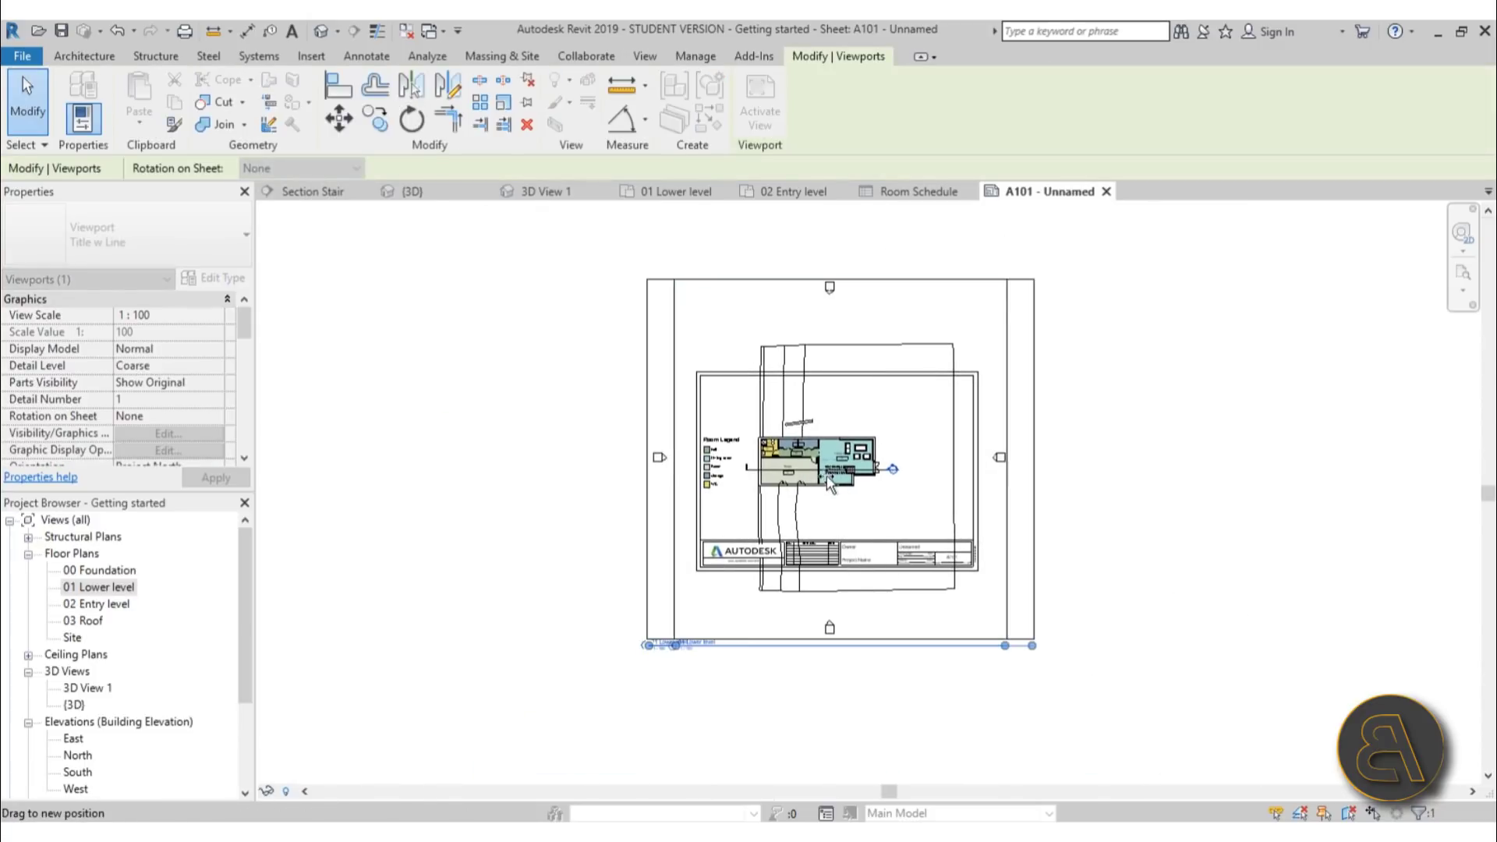
click(1183, 464)
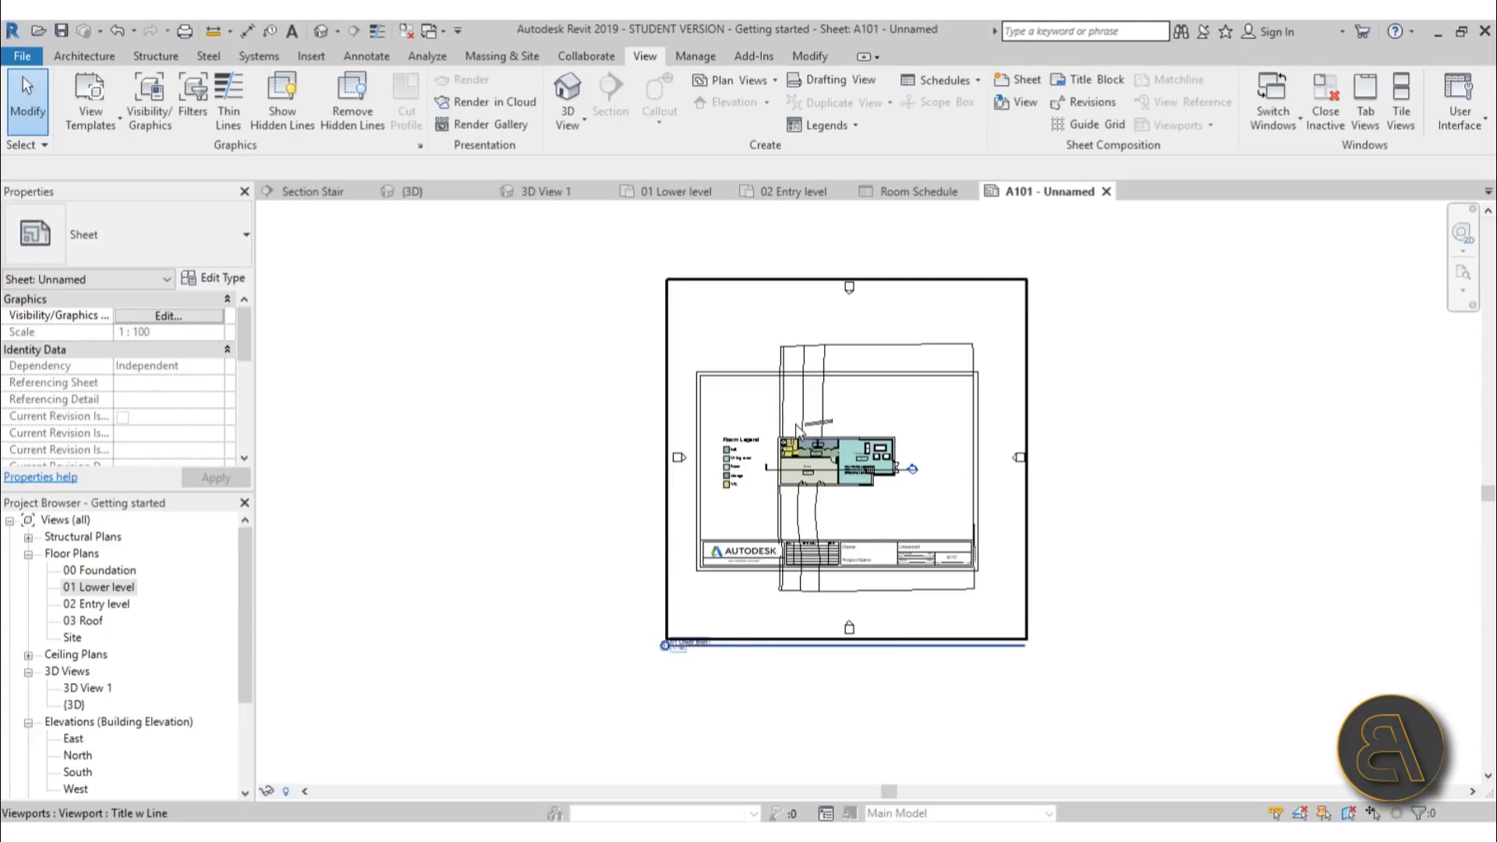
click(841, 514)
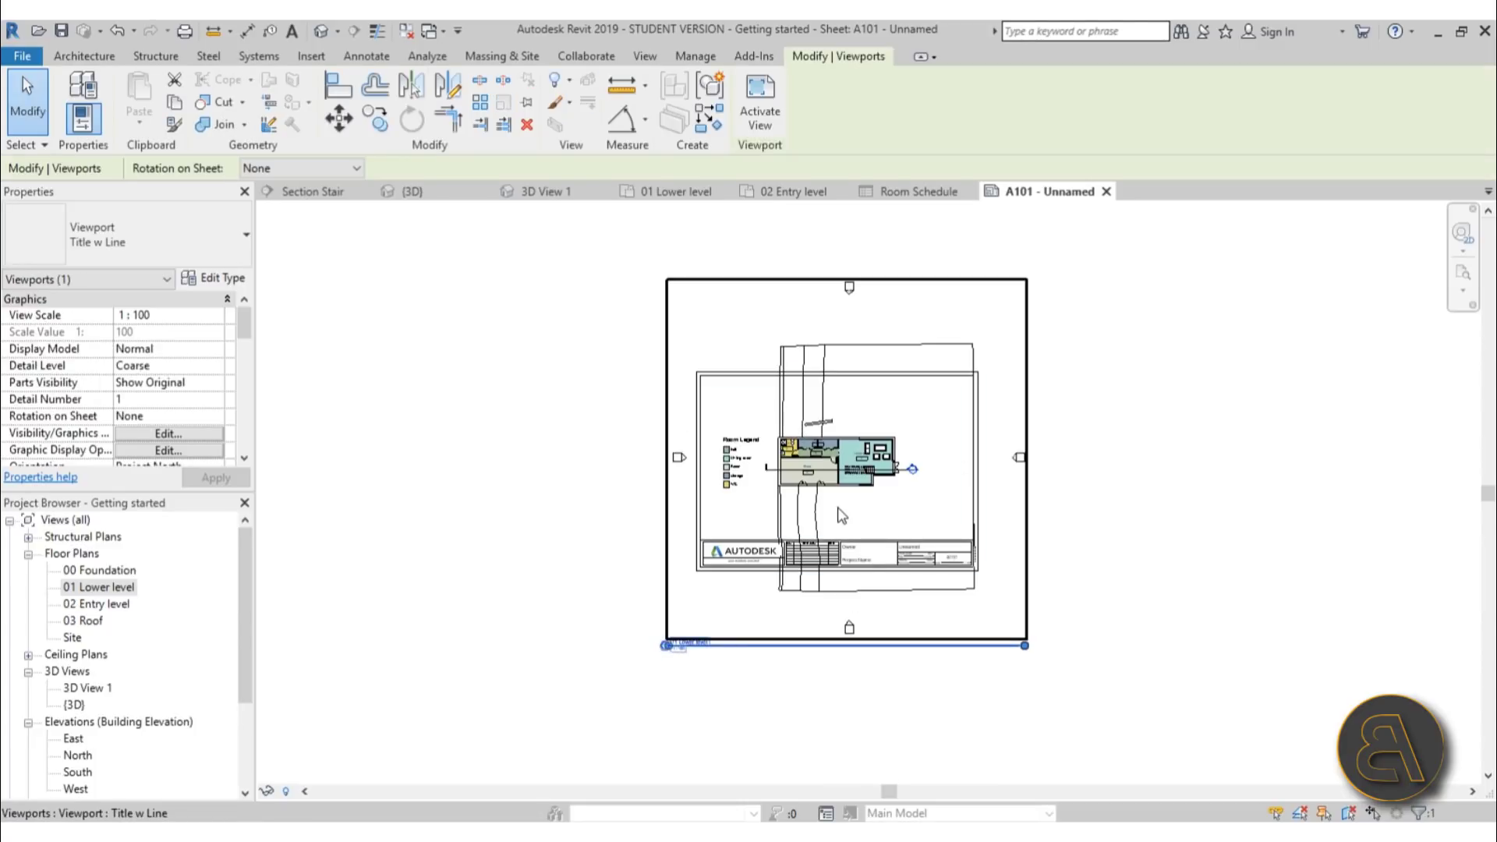
key(Delete)
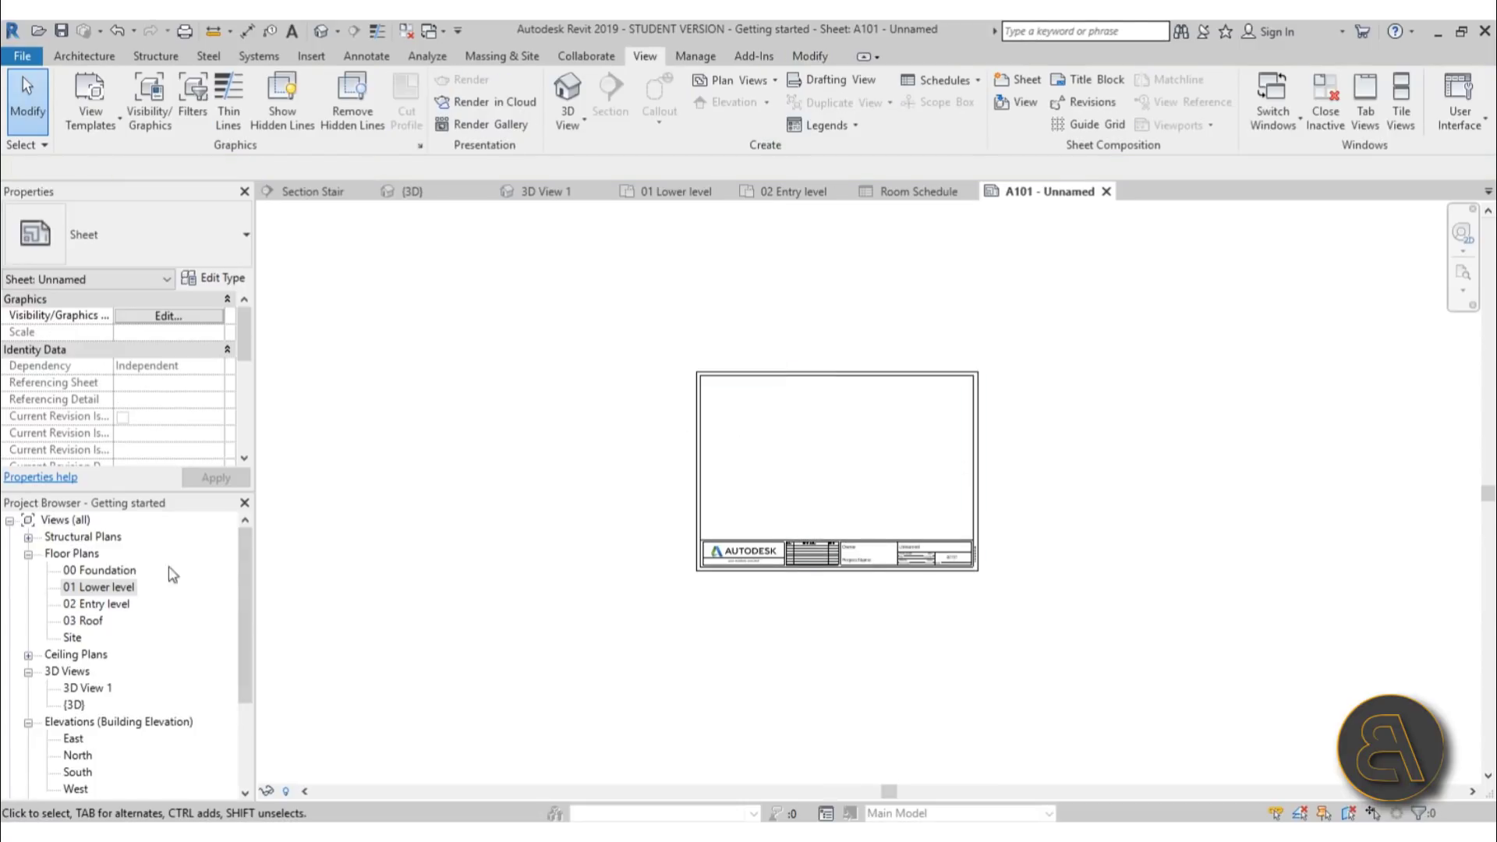
Open the 01 Lower level floor plan and enable both Crop View and Crop Region Visible
double_click(131, 587)
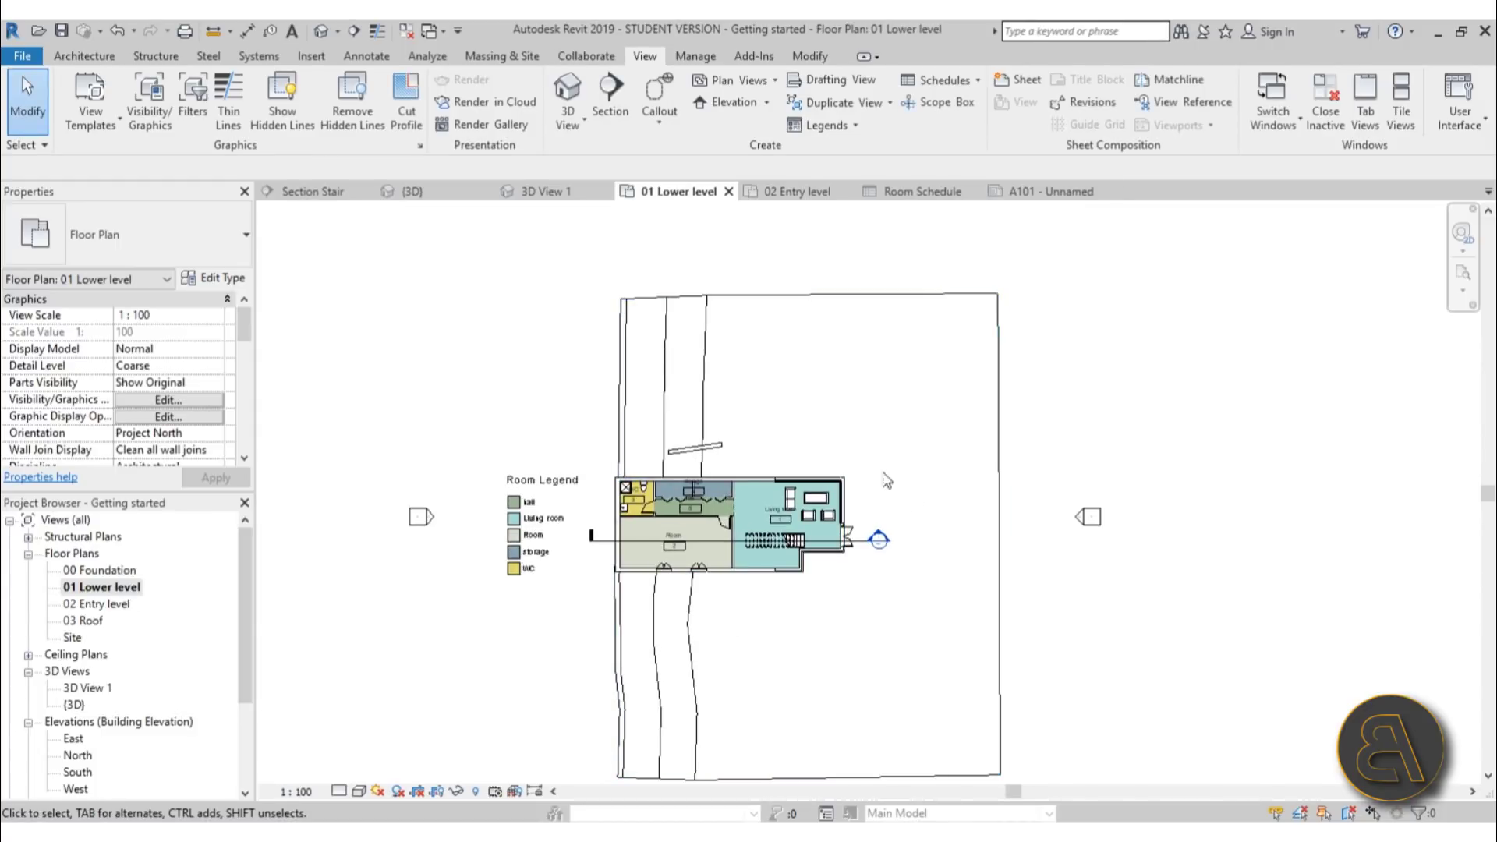
drag(244, 325, 253, 380)
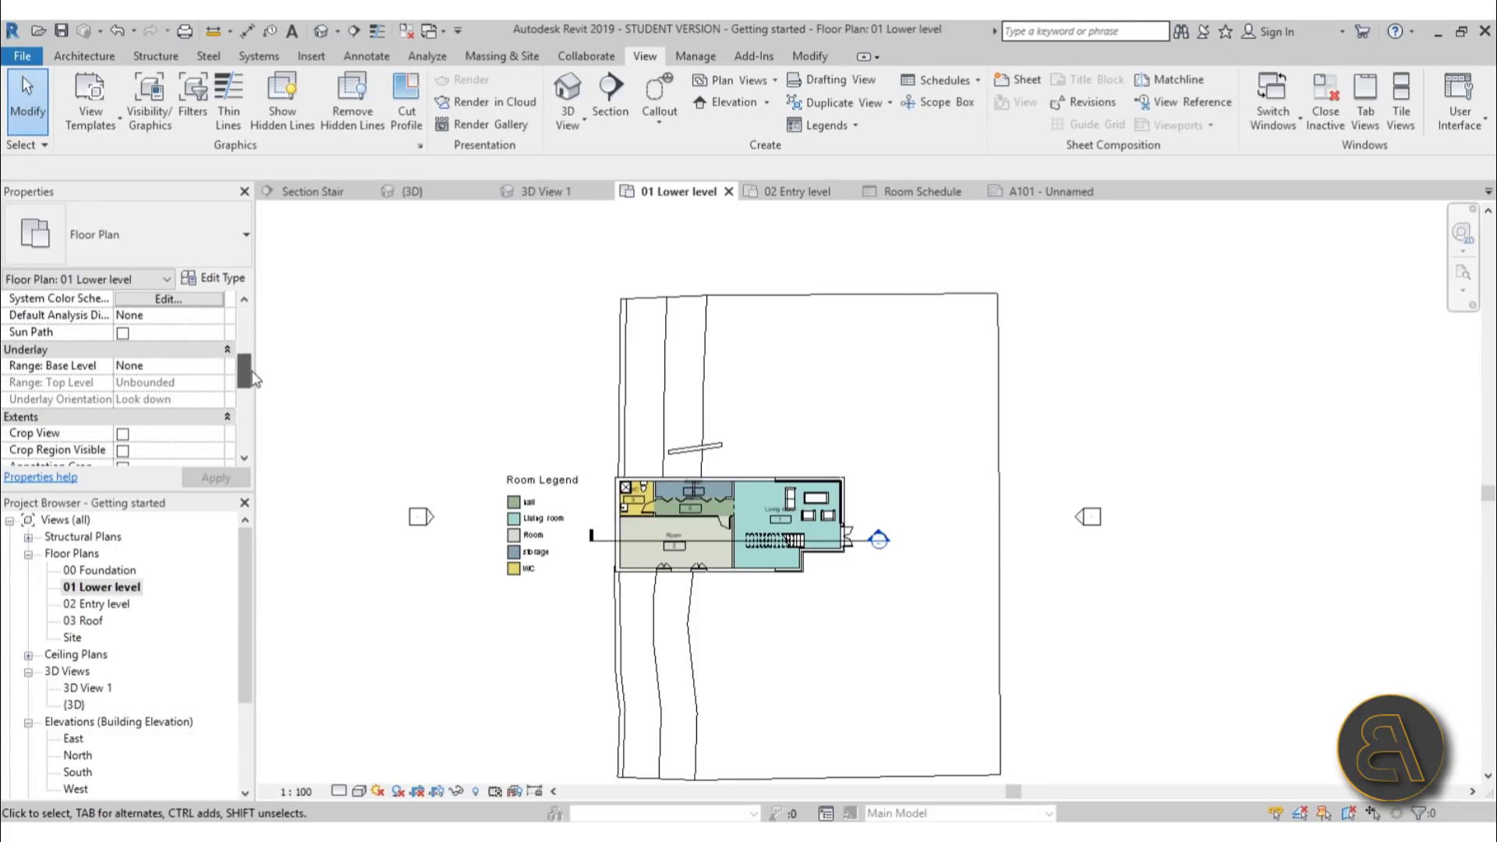
click(122, 434)
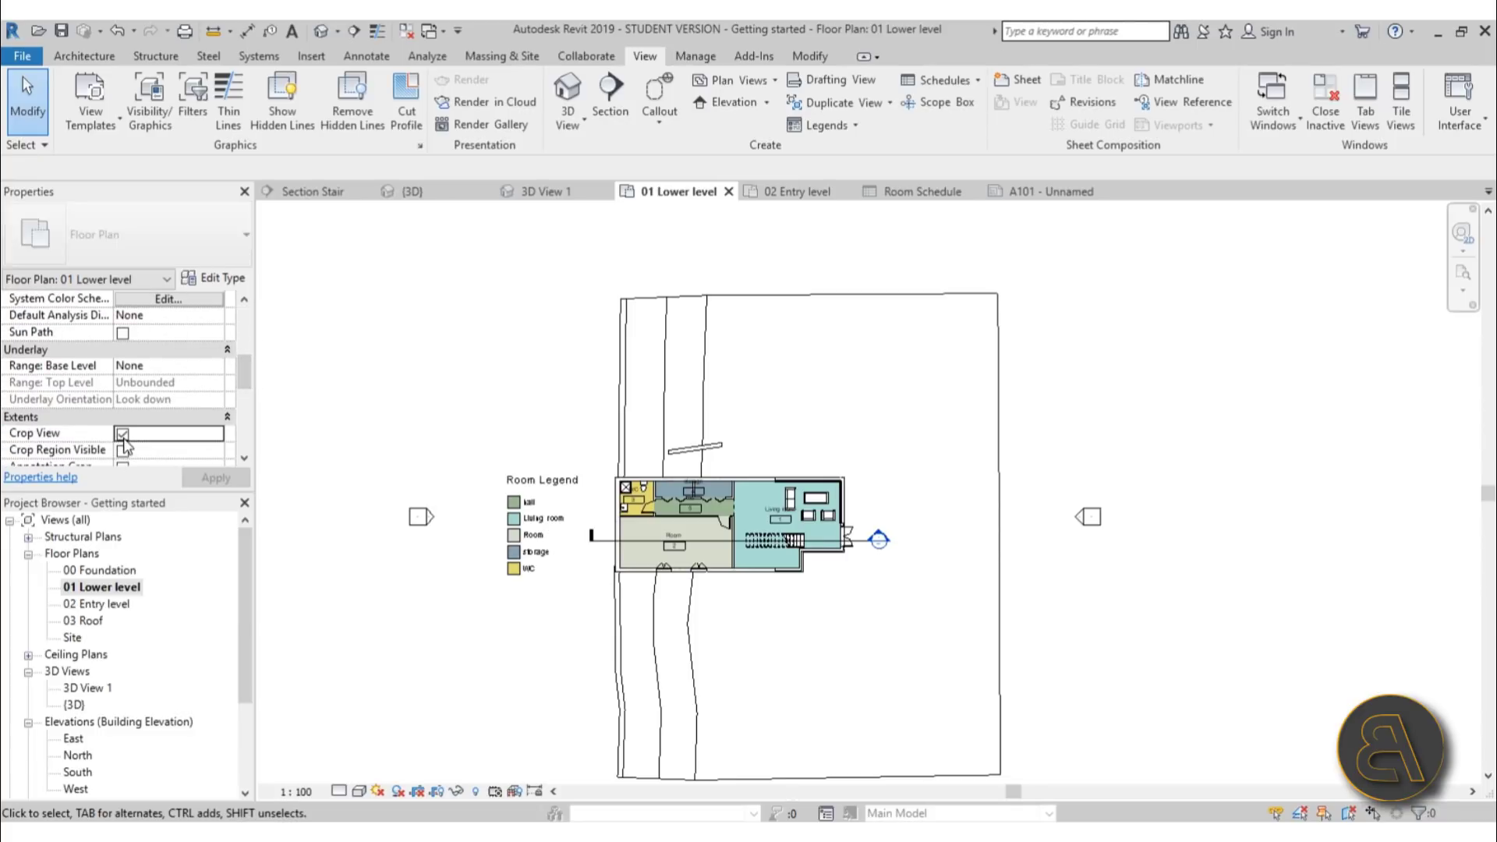
click(122, 450)
click(216, 477)
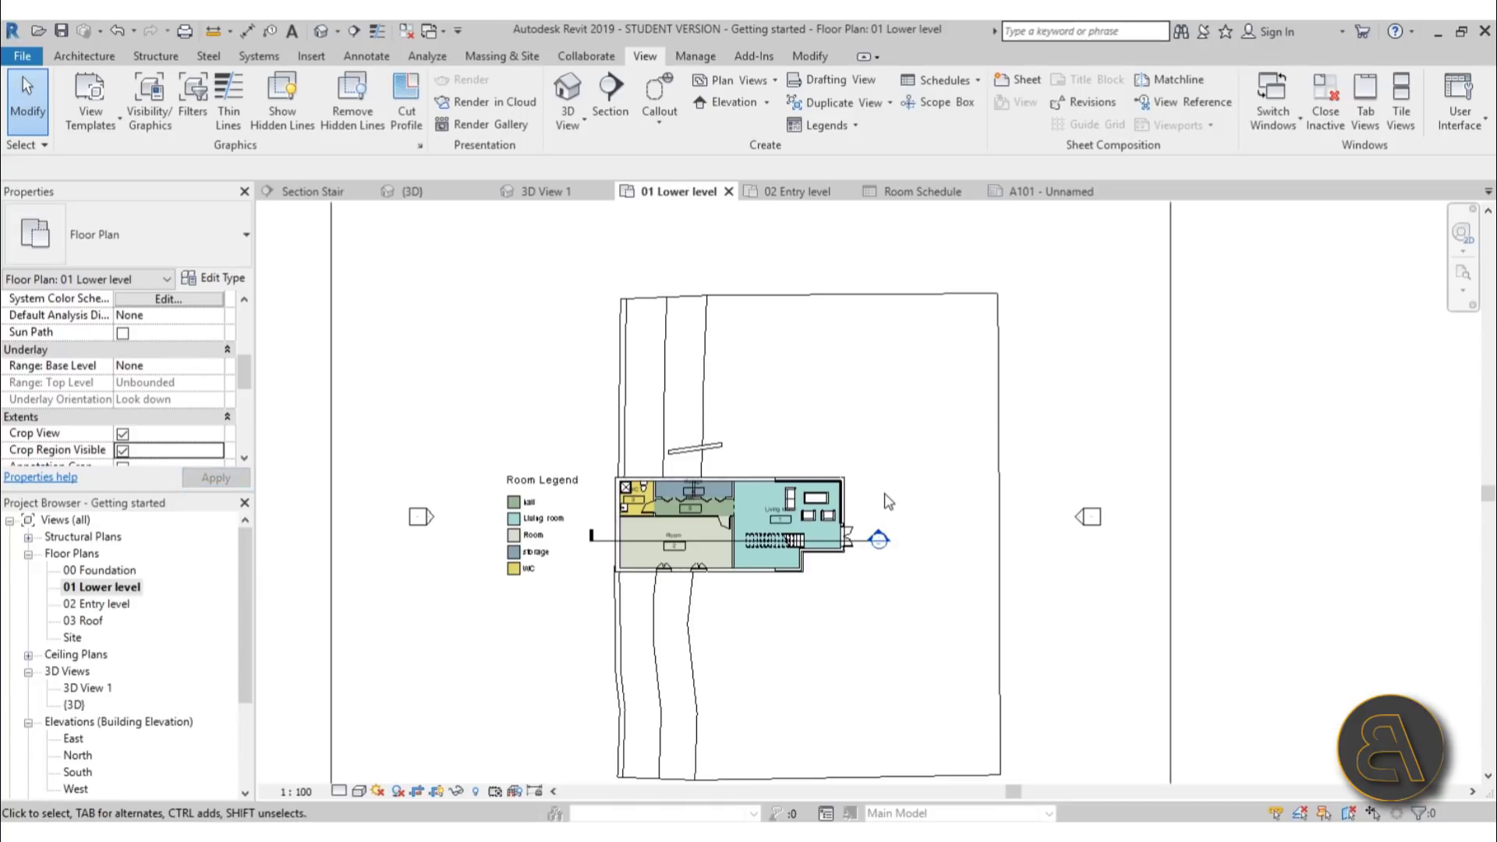
Pull all four edges of the crop region inward so it frames only the house and the Room Legend
scroll(881, 495, down, 3)
click(751, 324)
drag(827, 325, 827, 450)
drag(651, 569, 711, 568)
drag(860, 686, 860, 542)
drag(999, 500, 912, 499)
scroll(916, 502, up, 3)
click(1069, 577)
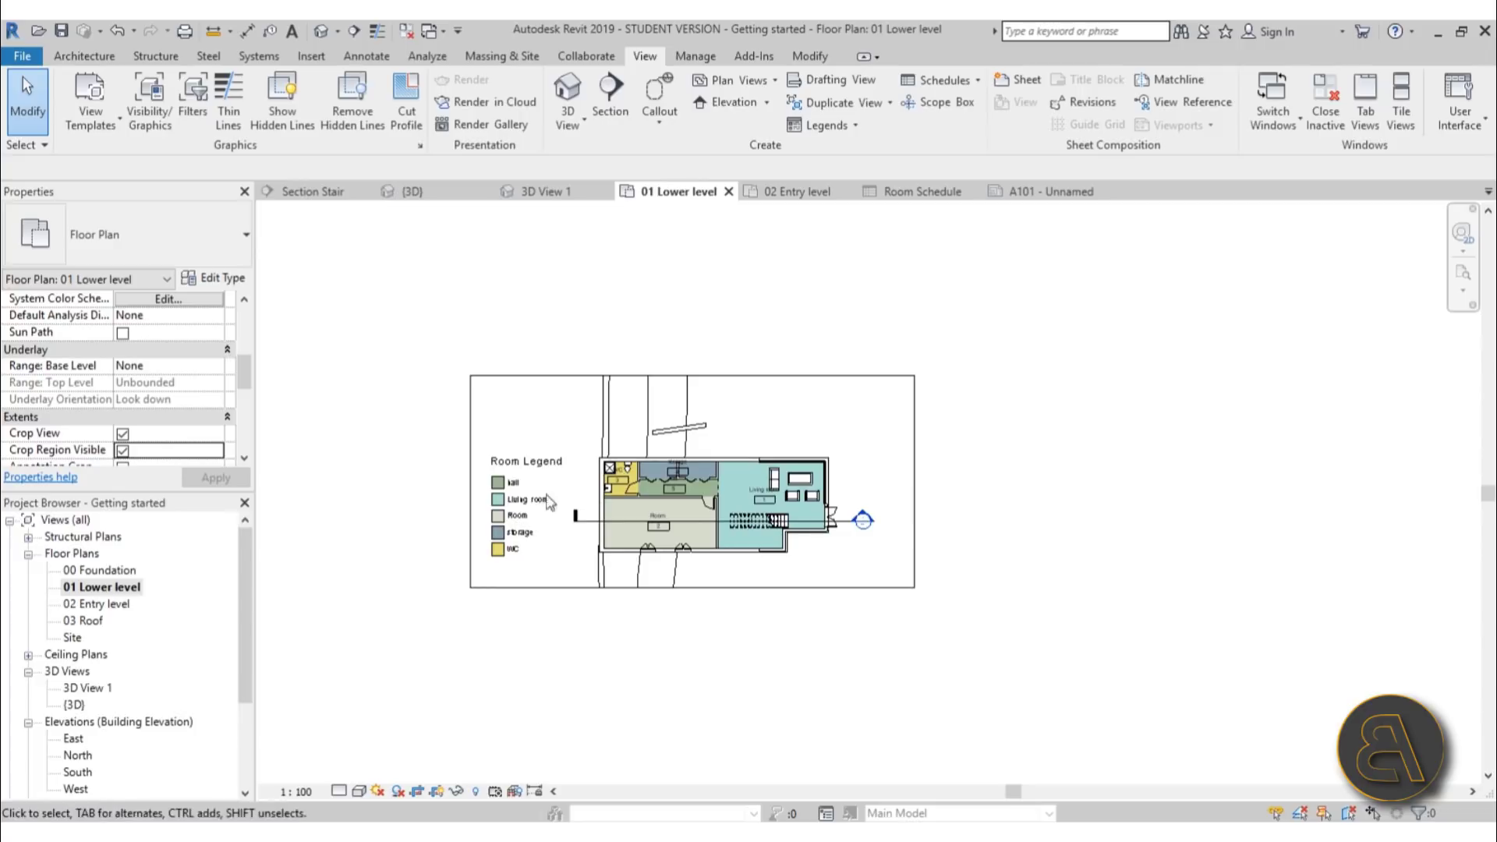
Move the crop region's upper edge slightly closer to the house
scroll(549, 501, up, 2)
click(766, 341)
drag(766, 341, 767, 359)
click(728, 312)
scroll(826, 502, down, 1)
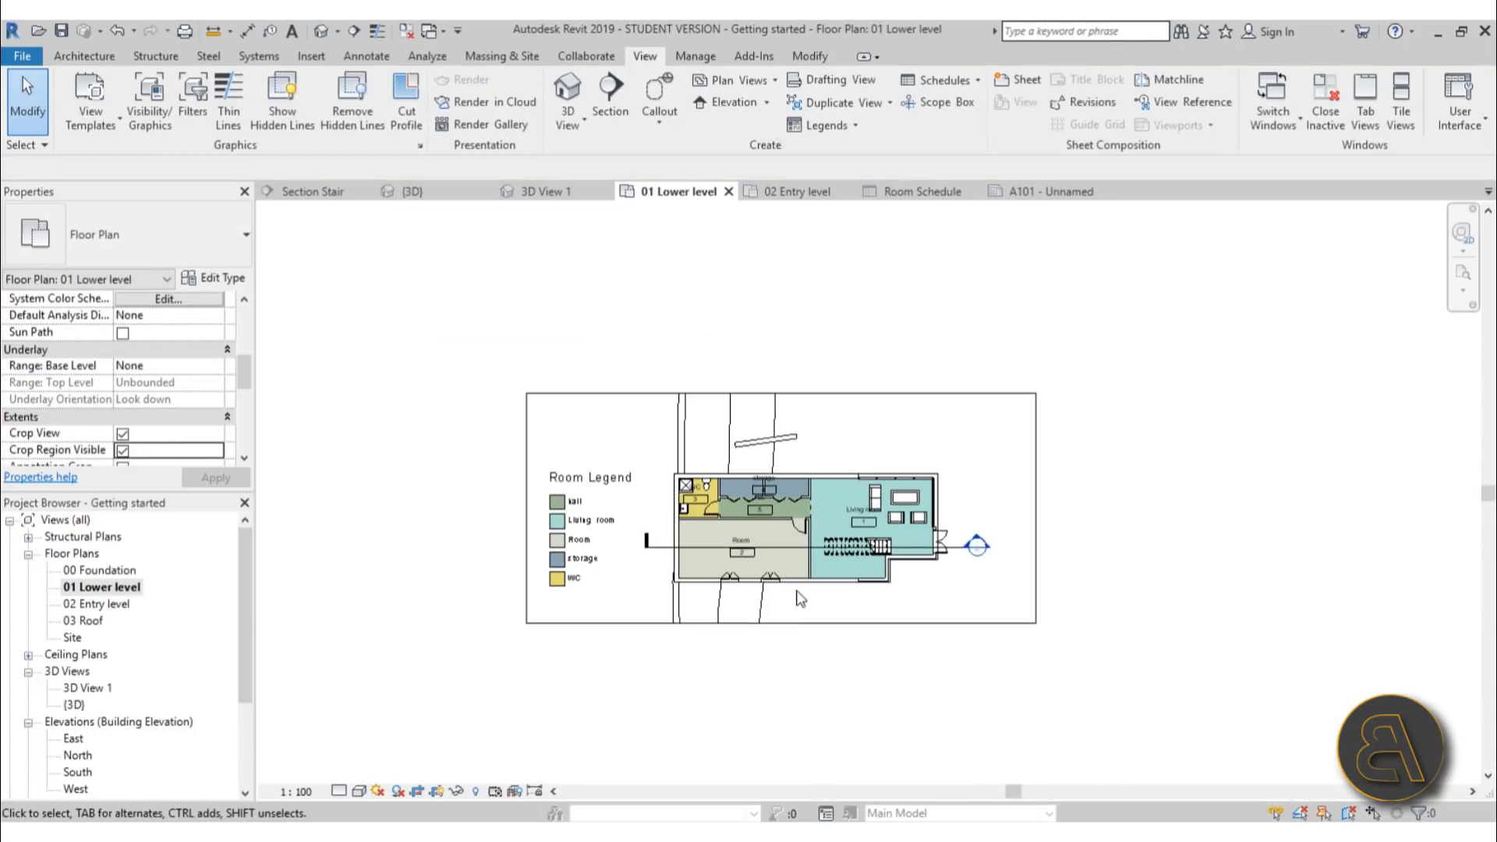
middle_drag(800, 599, 756, 520)
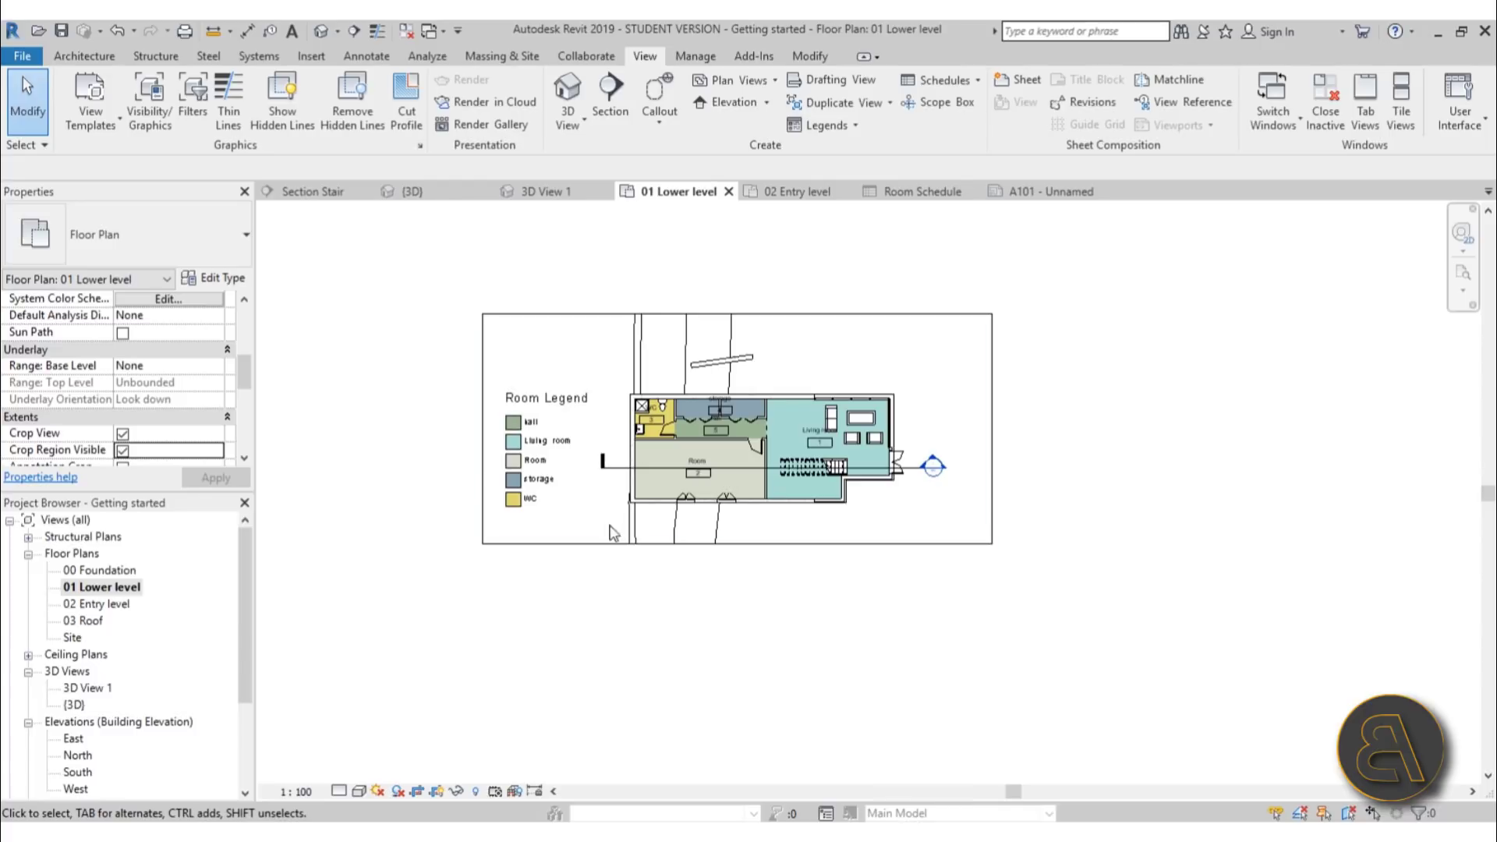
Hide the crop region boundary in the 01 Lower level plan while keeping the view cropped
click(498, 545)
click(589, 599)
click(122, 450)
click(215, 477)
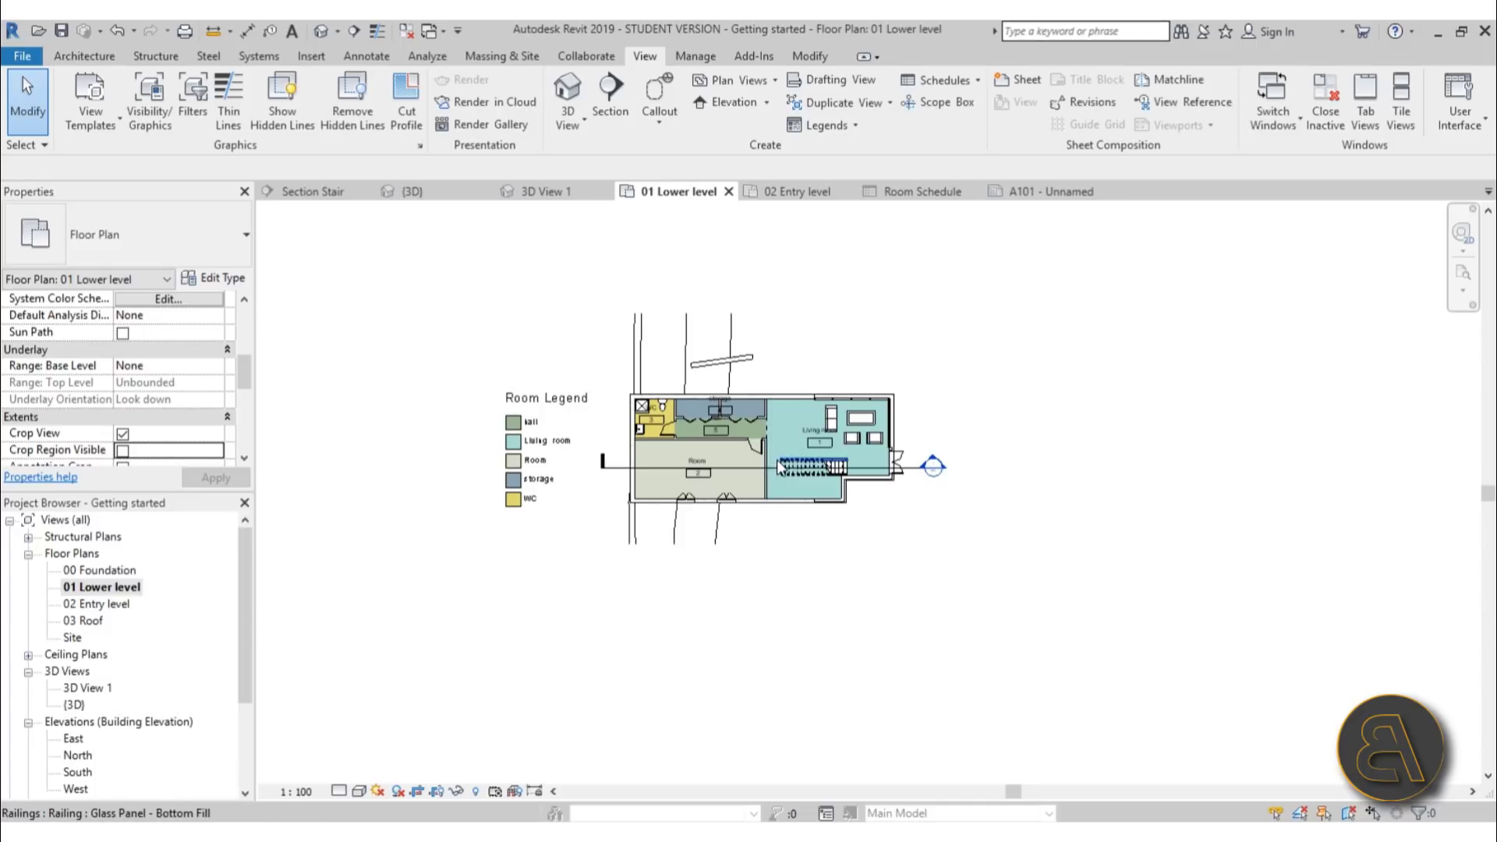
Open sheet A101 and place the cropped 01 Lower level floor plan centrally above the titleblock strip
drag(251, 629, 251, 714)
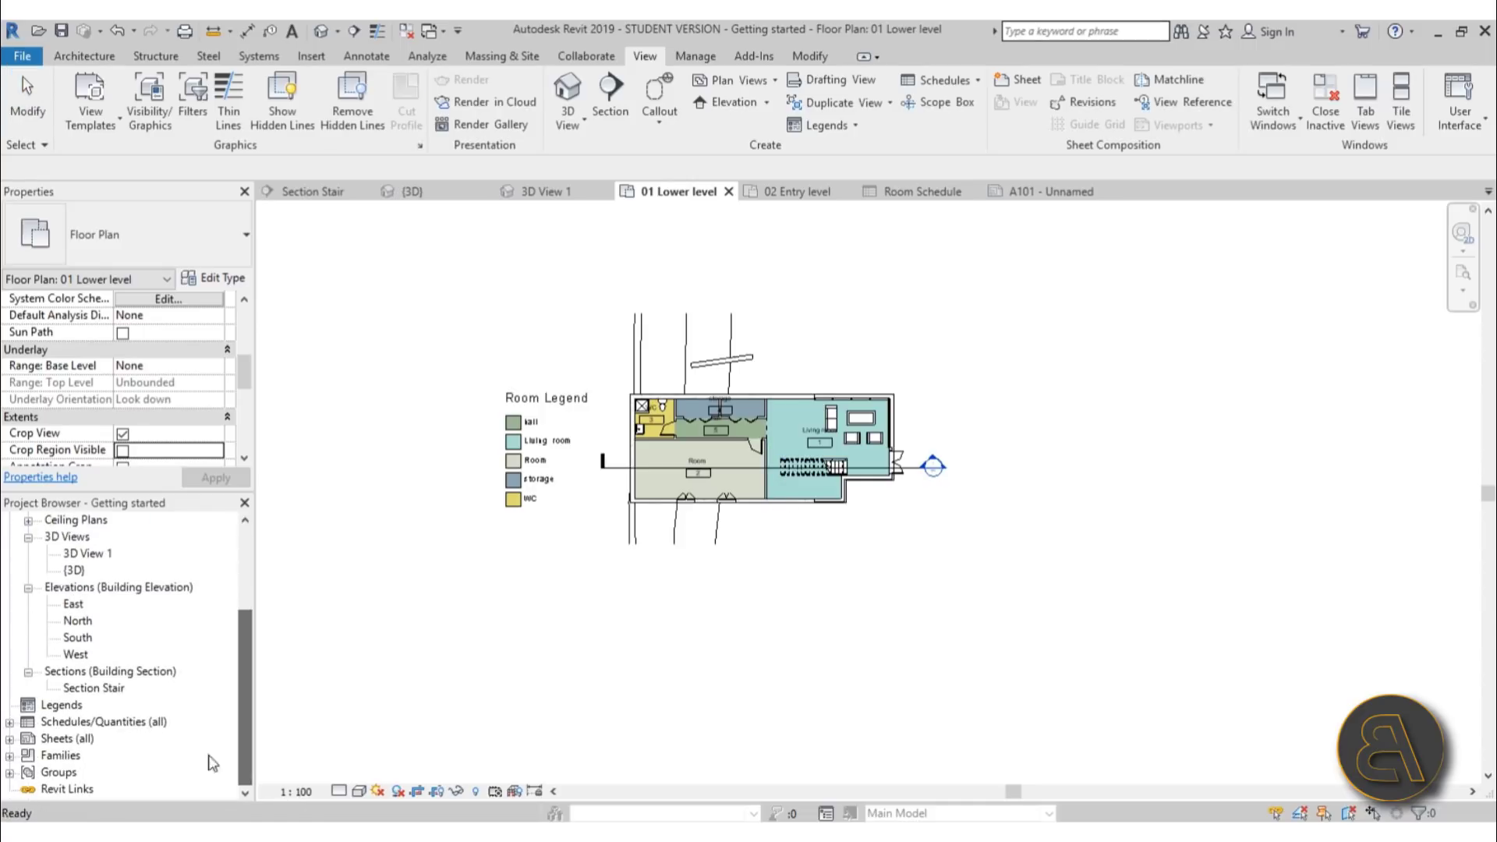
click(9, 739)
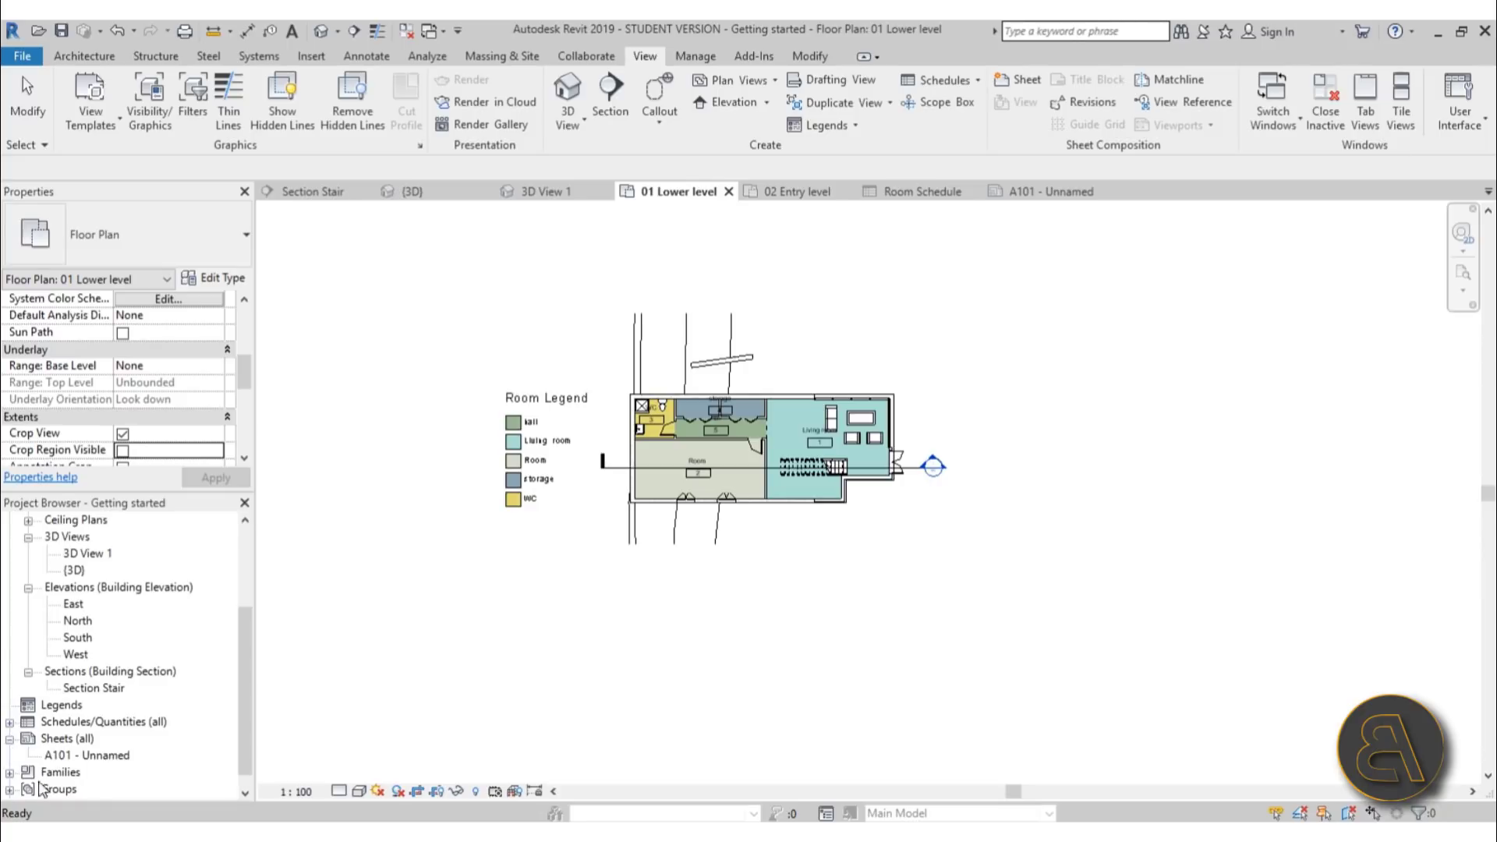
double_click(84, 756)
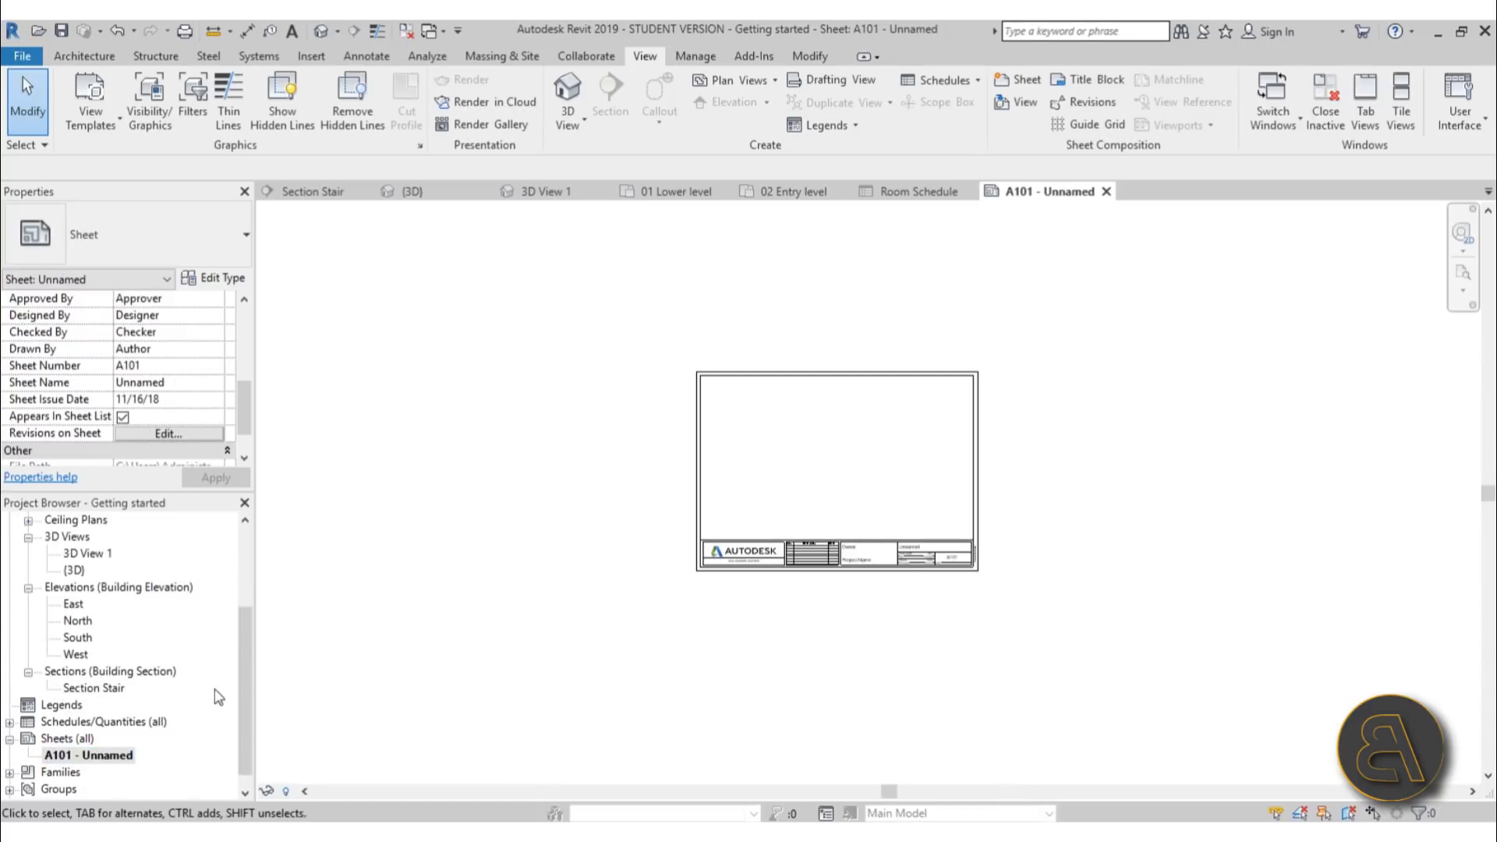
scroll(241, 689, up, 3)
click(100, 587)
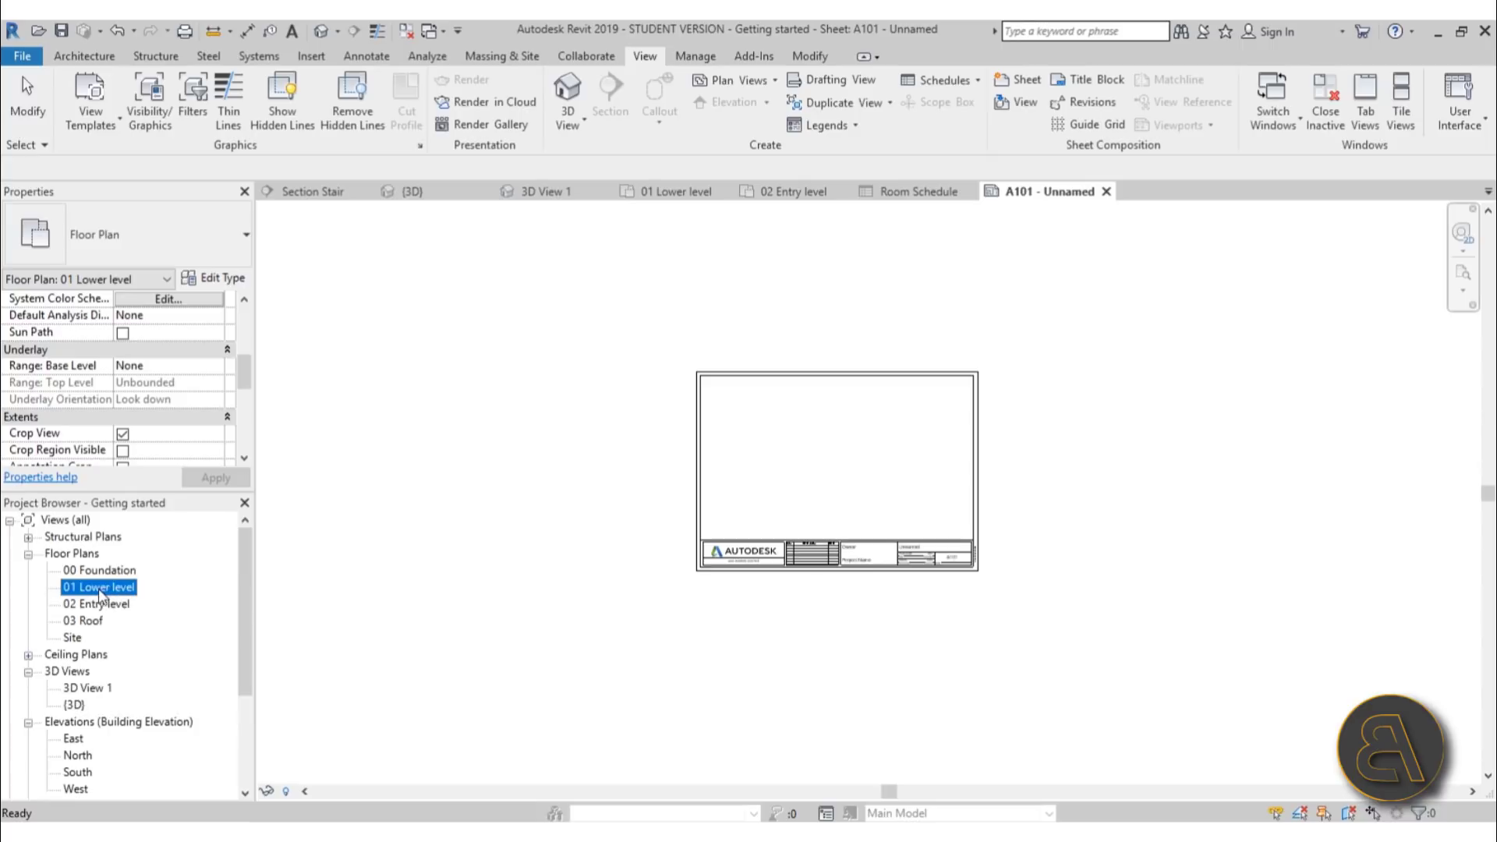
drag(88, 599, 836, 472)
click(835, 471)
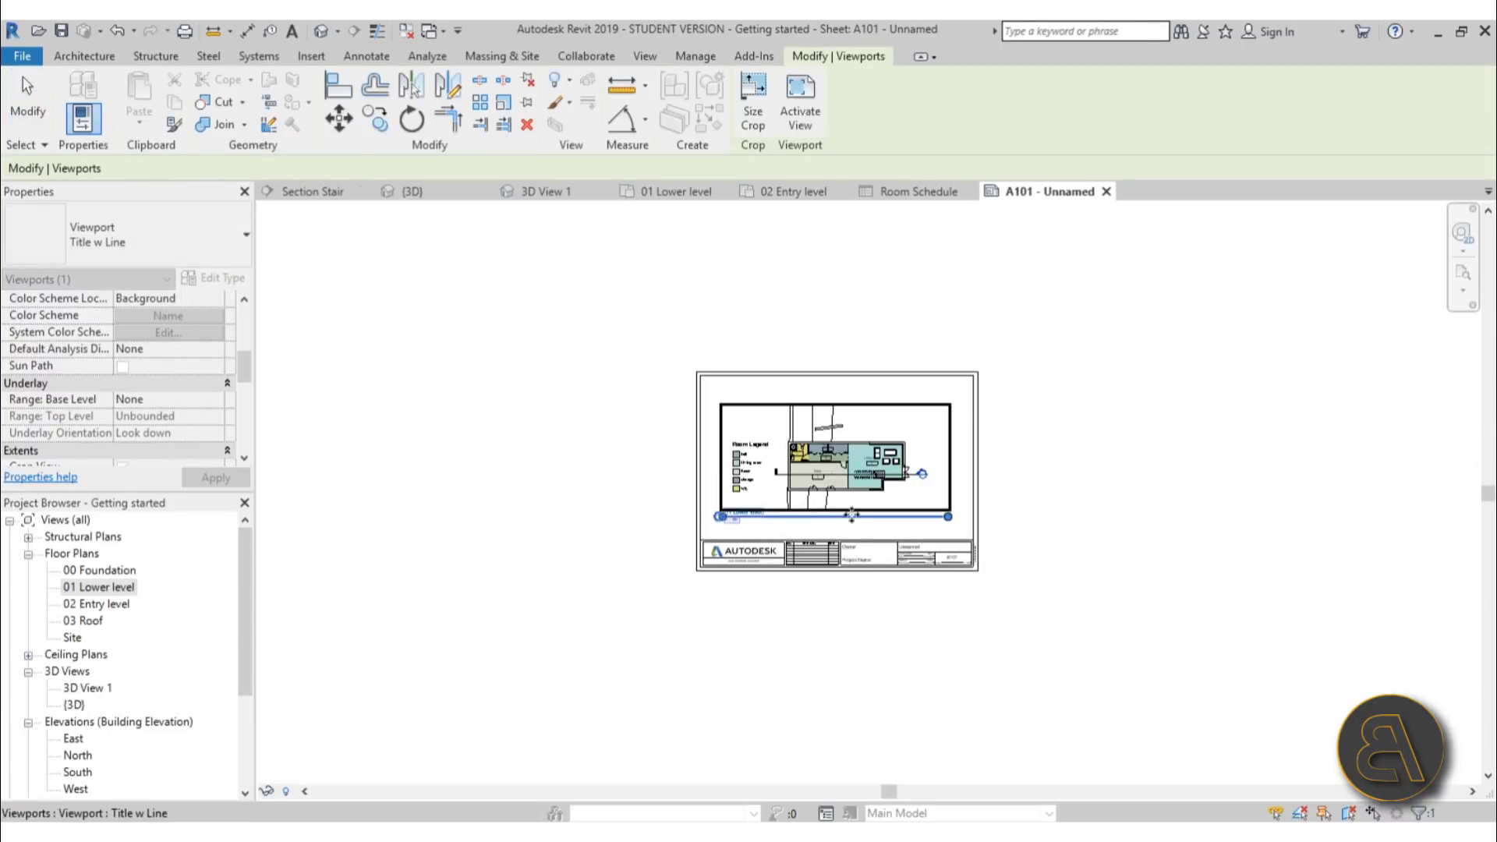
scroll(939, 482, up, 4)
click(1262, 594)
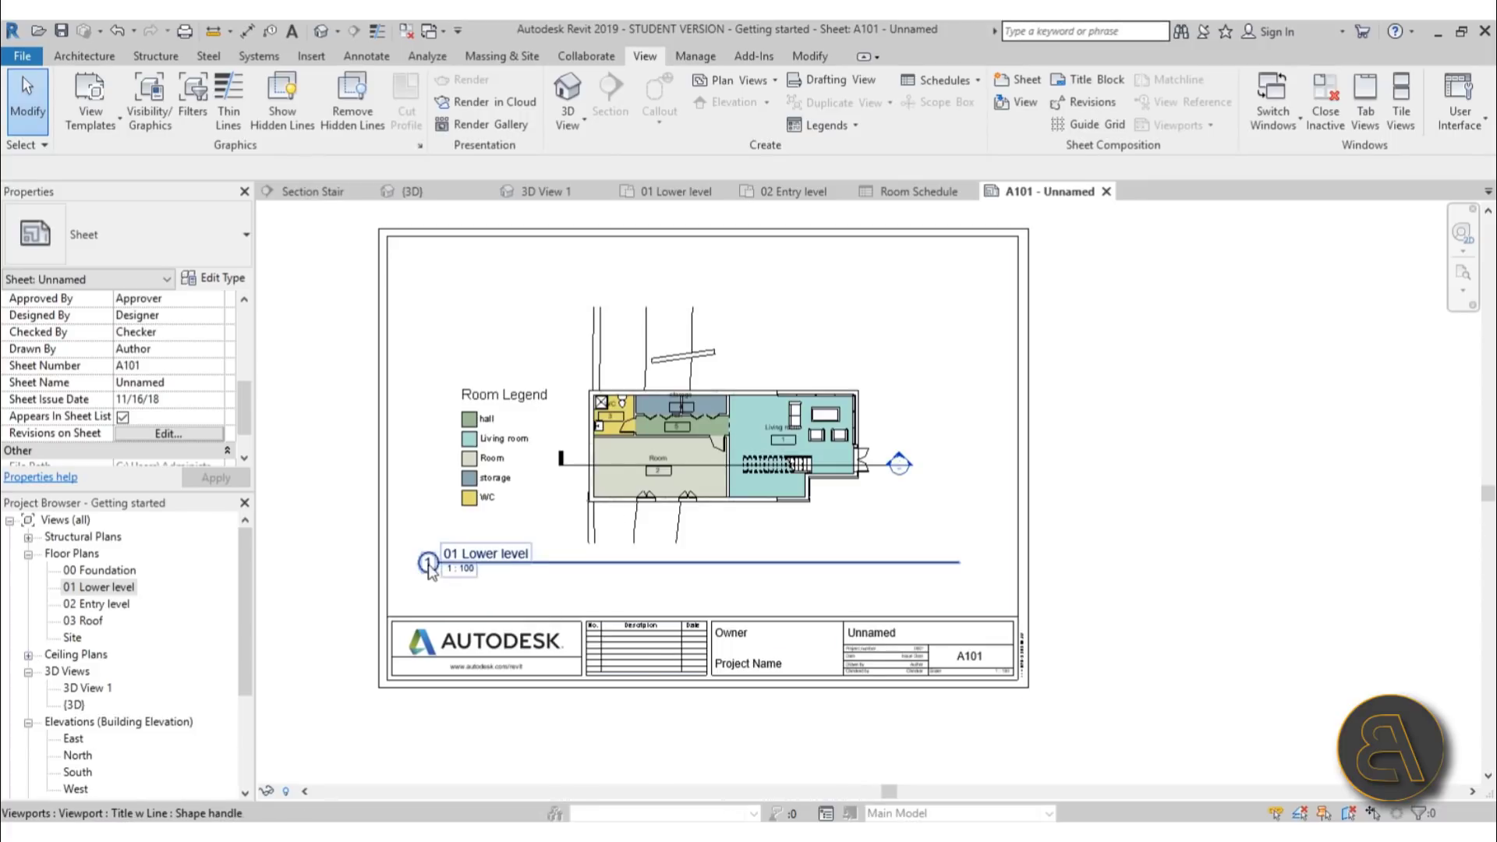
Change the 01 Lower level viewport's type to No Title
click(625, 473)
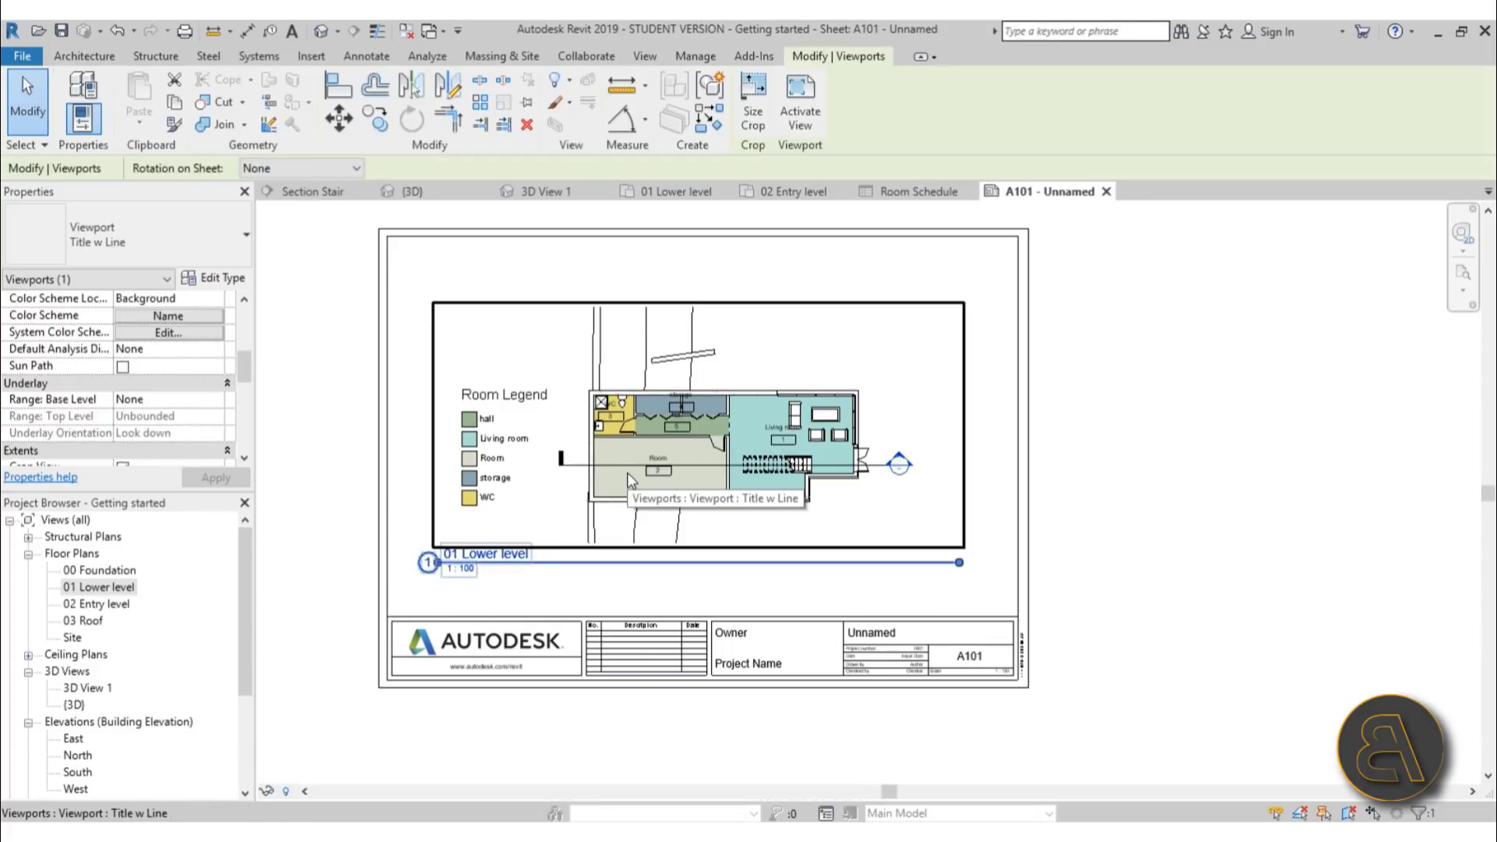
click(95, 249)
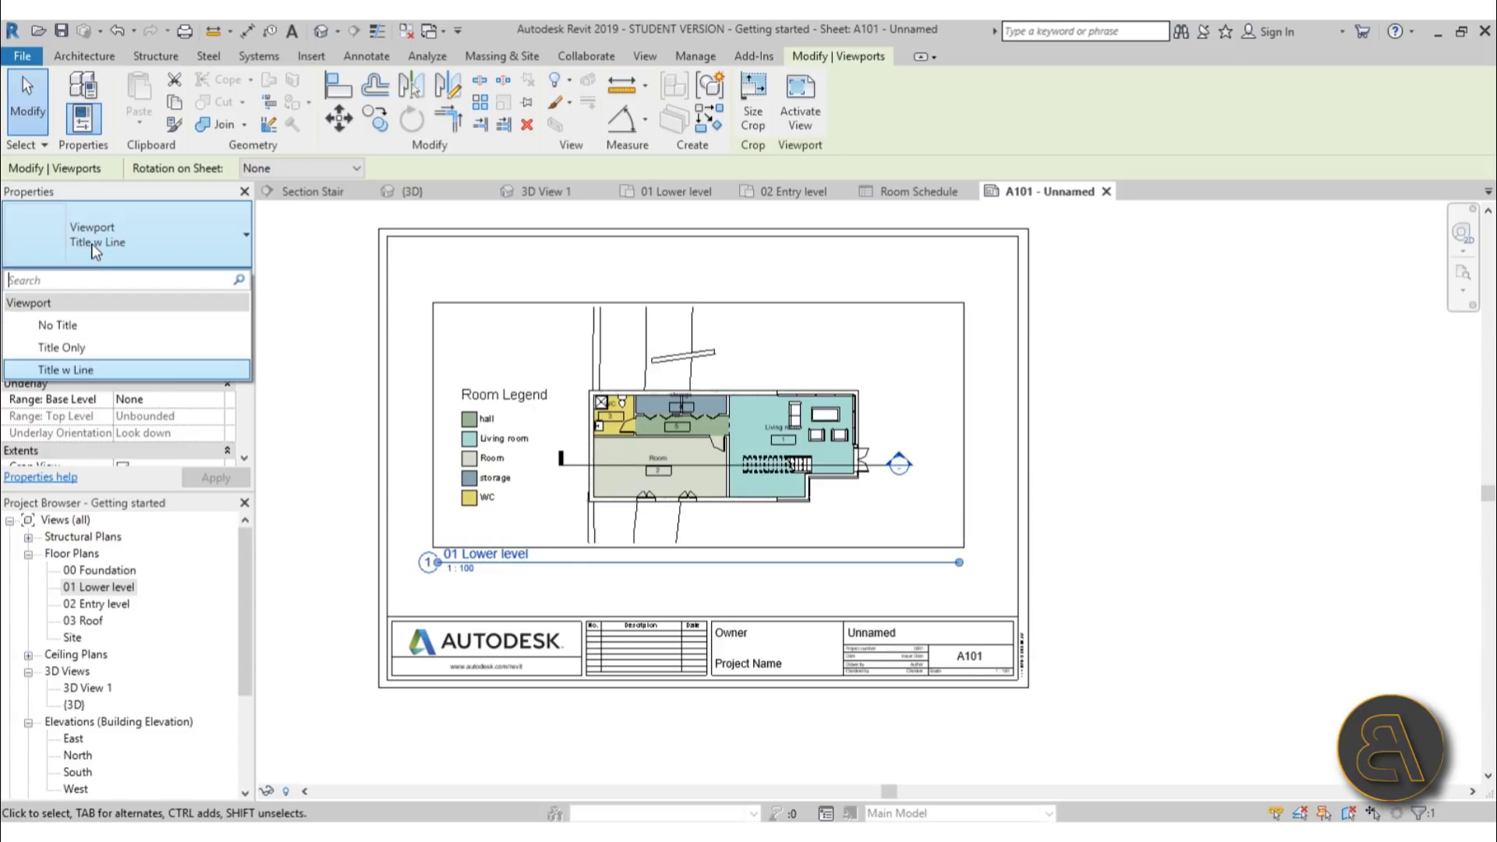
click(70, 326)
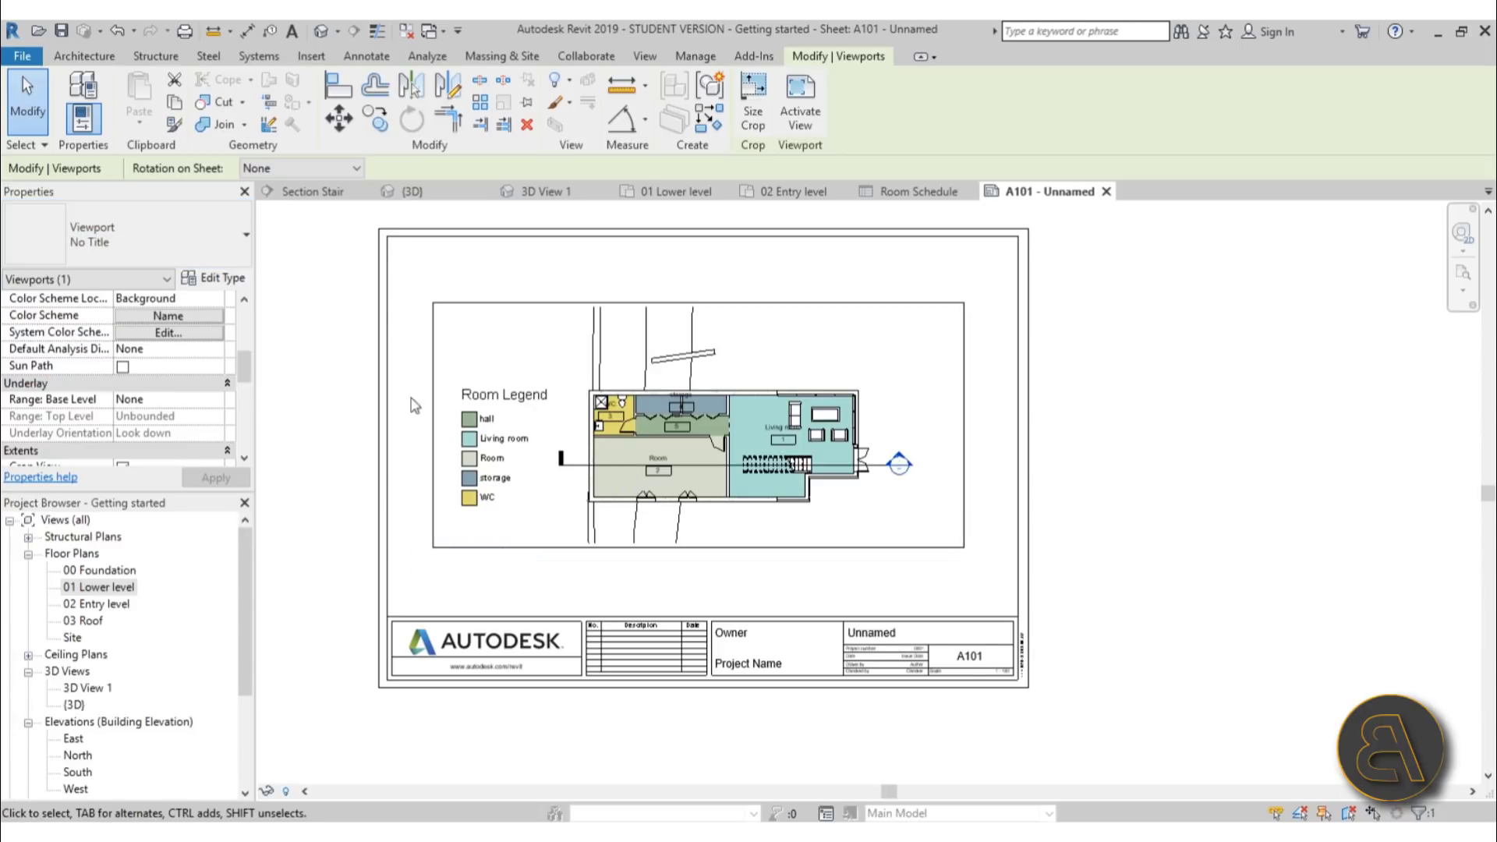
Try the Title Only type on the 01 Lower level viewport, and settle on the Title w Line type
click(178, 249)
click(117, 347)
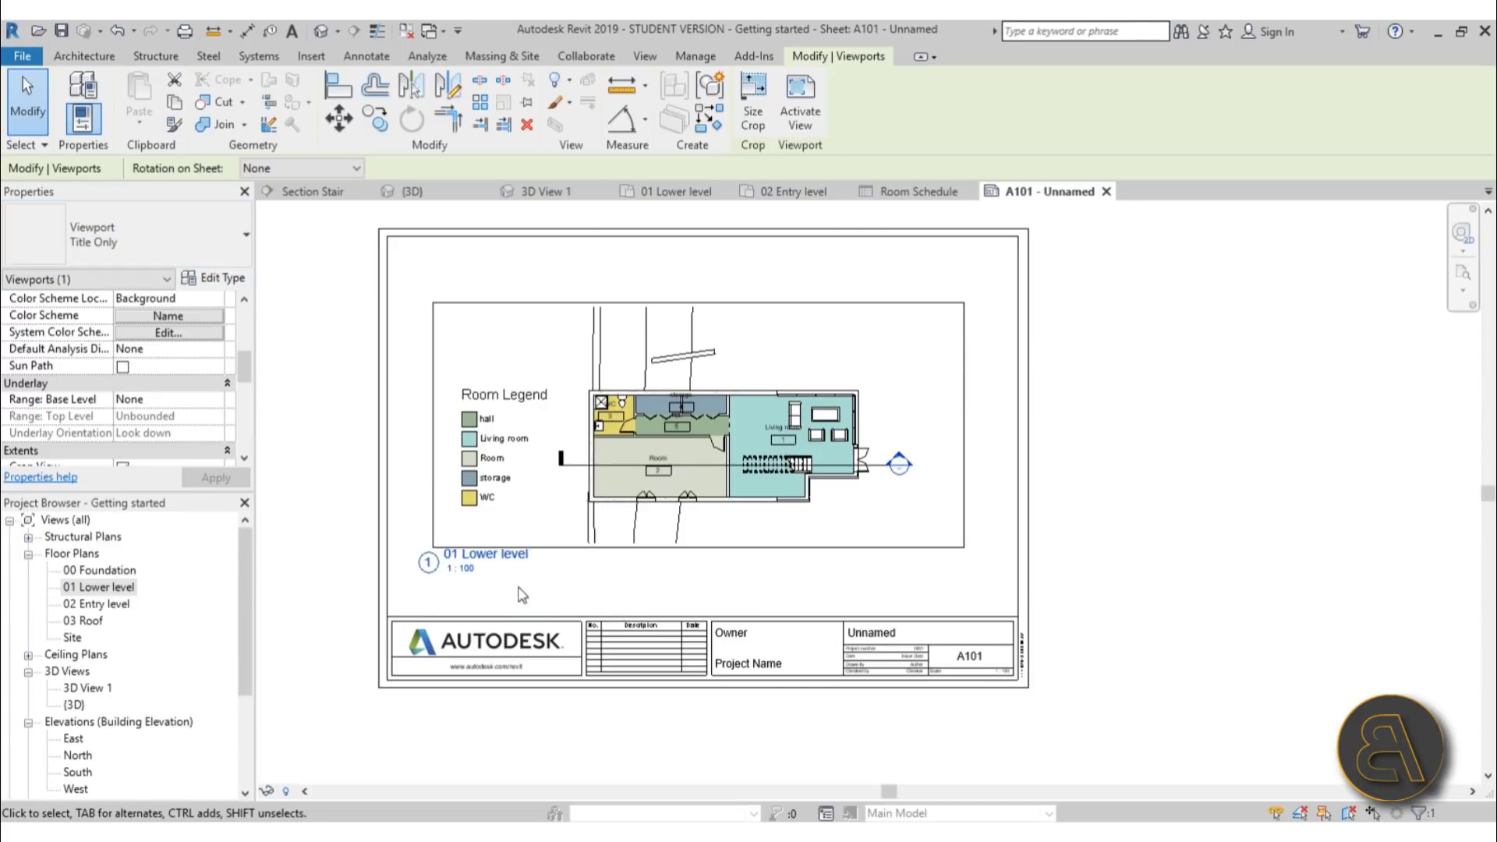
click(195, 238)
click(76, 371)
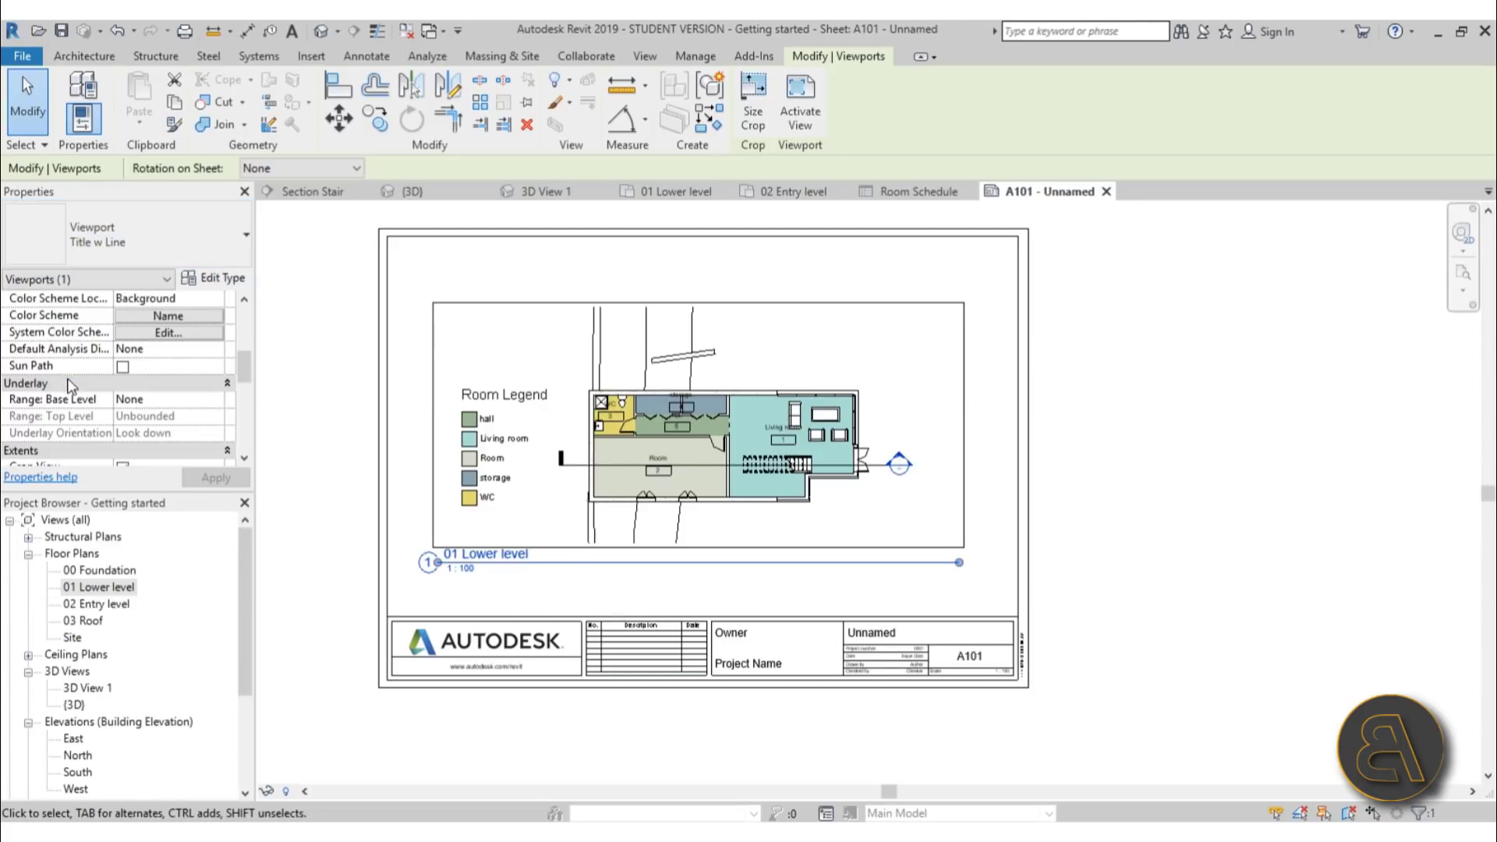
click(622, 613)
scroll(437, 584, up, 4)
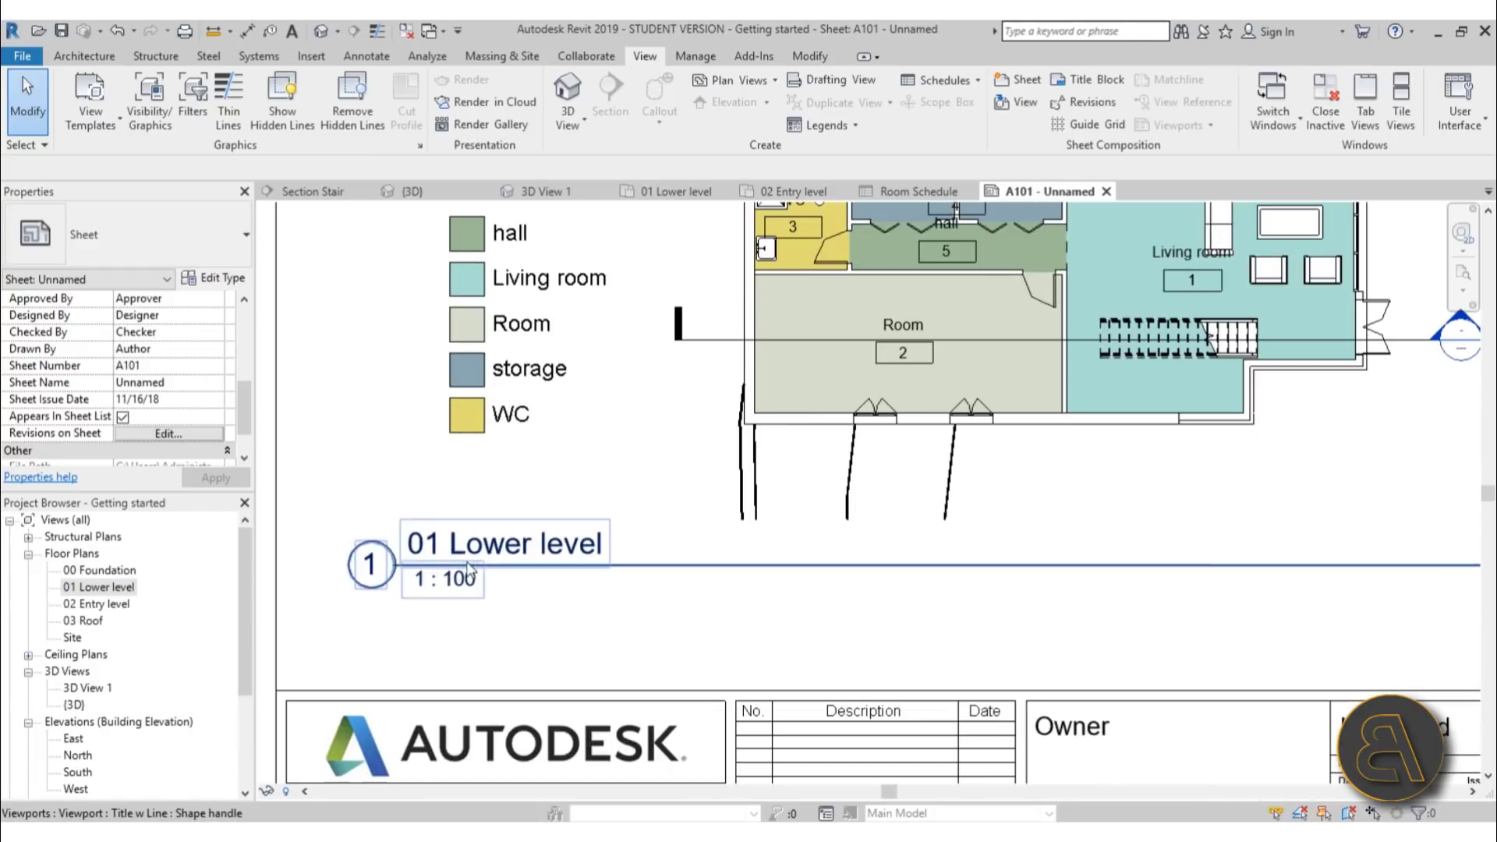
scroll(663, 628, down, 4)
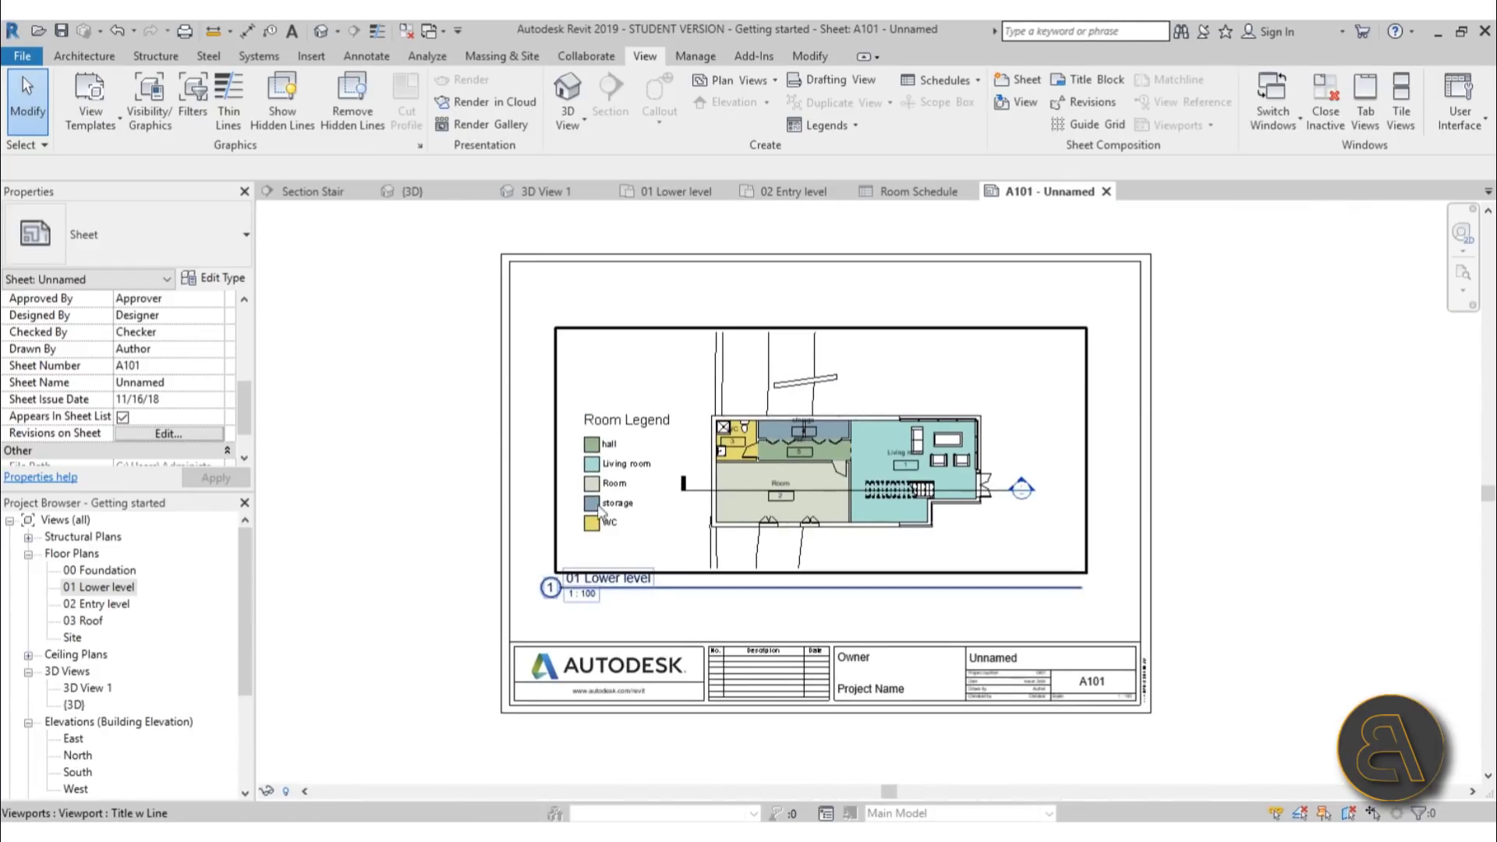
Open the 01 Lower level floor plan and view its list of available scales without changing the scale
double_click(121, 587)
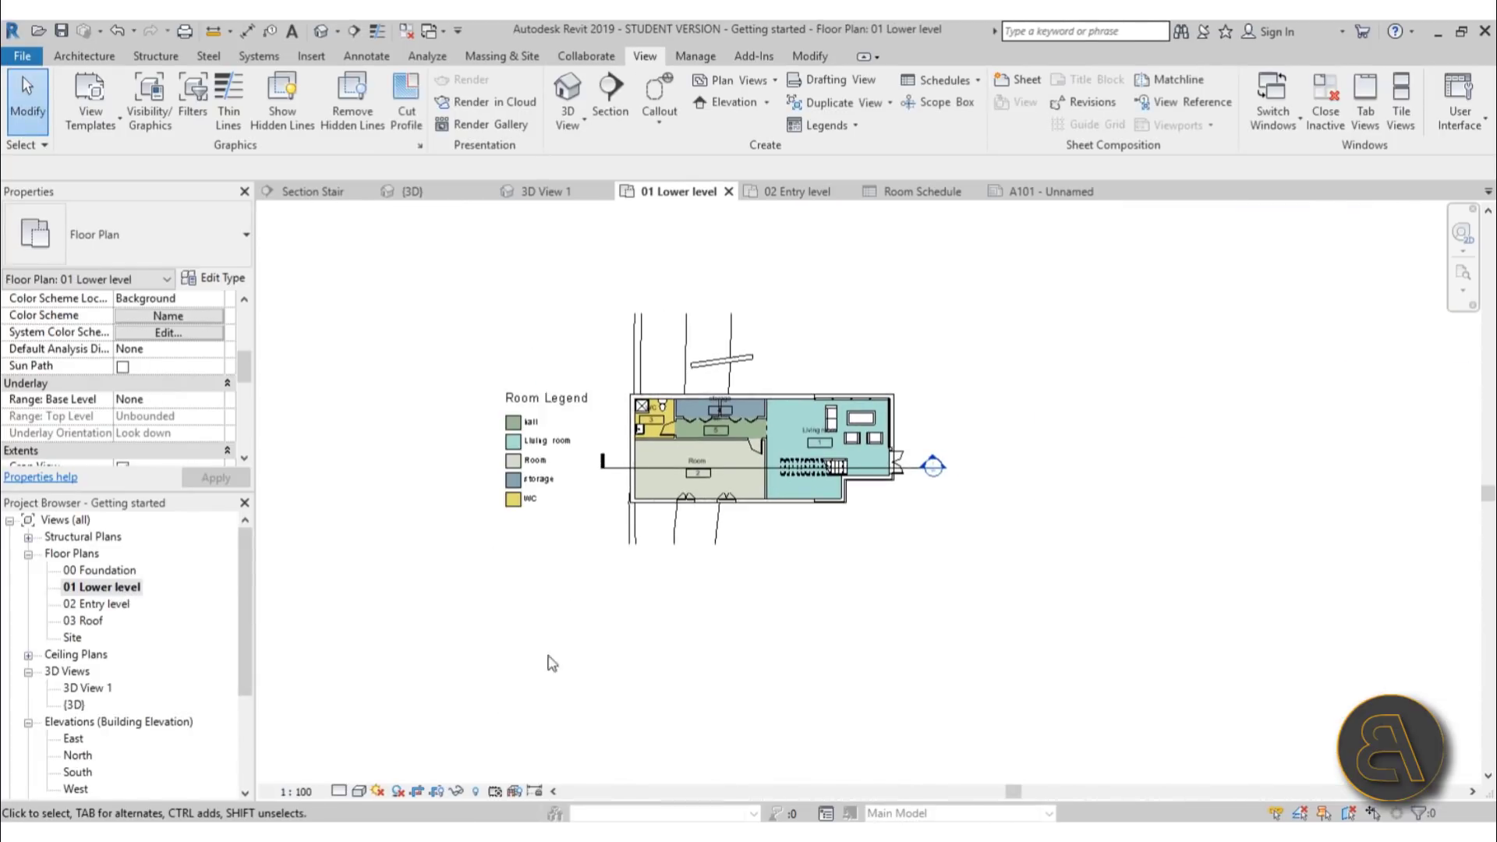
click(301, 792)
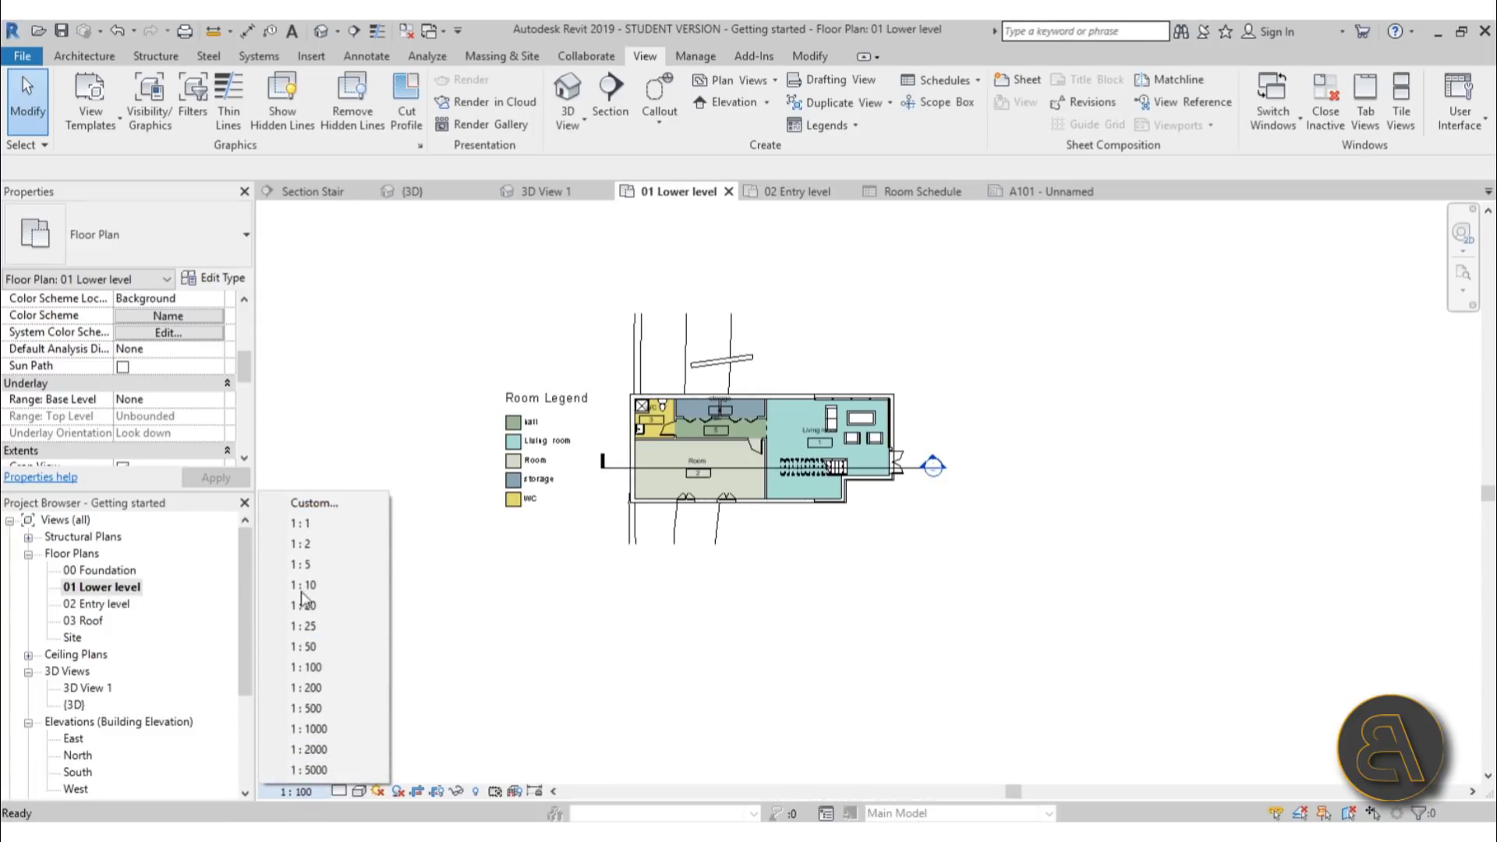
click(732, 724)
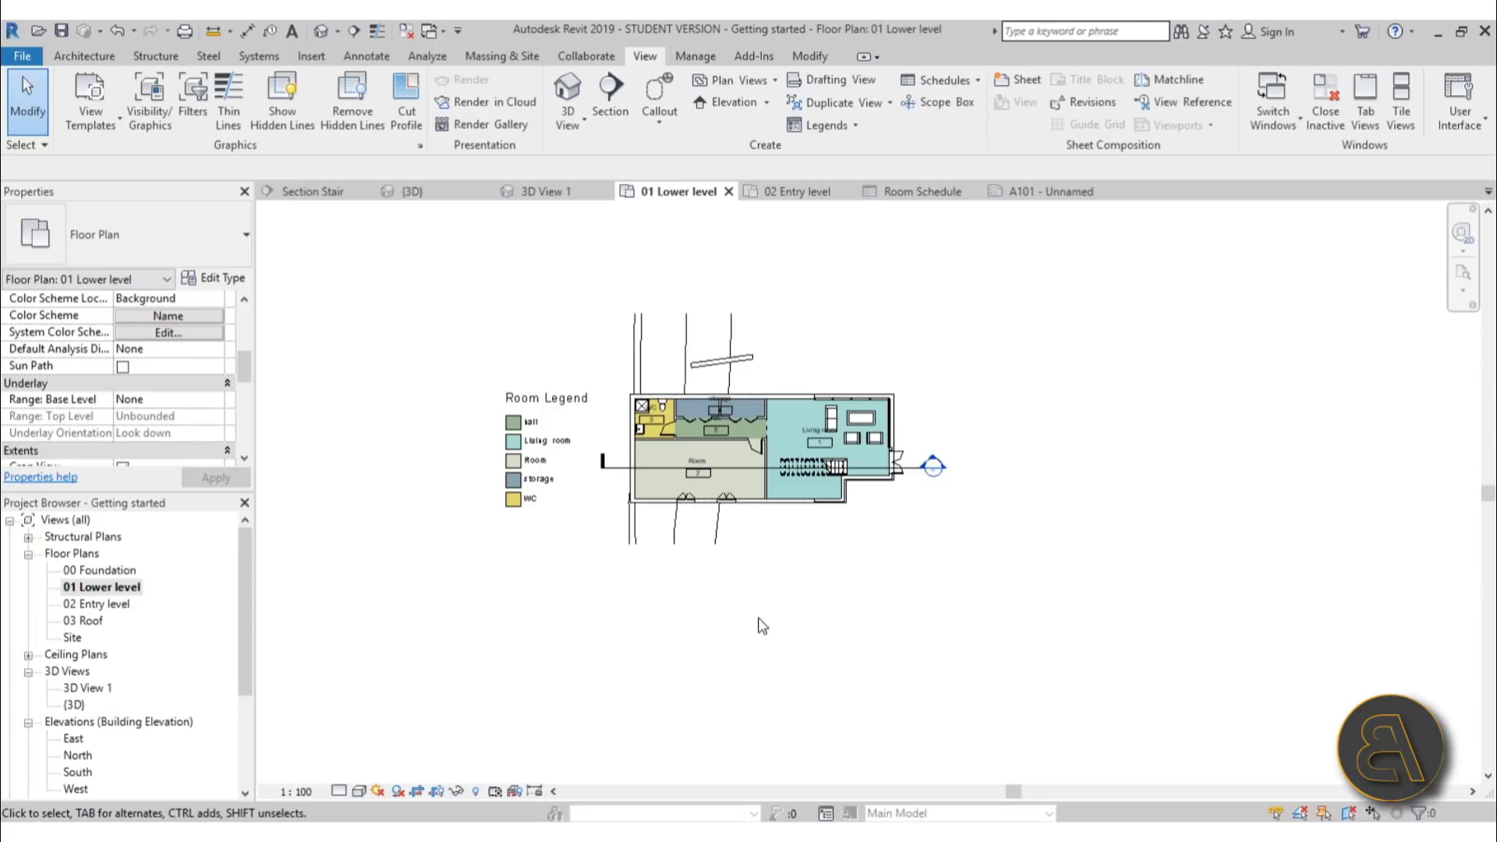
Open 3D View 1 and tilt the camera upward with the SteeringWheel's Look tool, to a target elevation of about 4.29
double_click(87, 688)
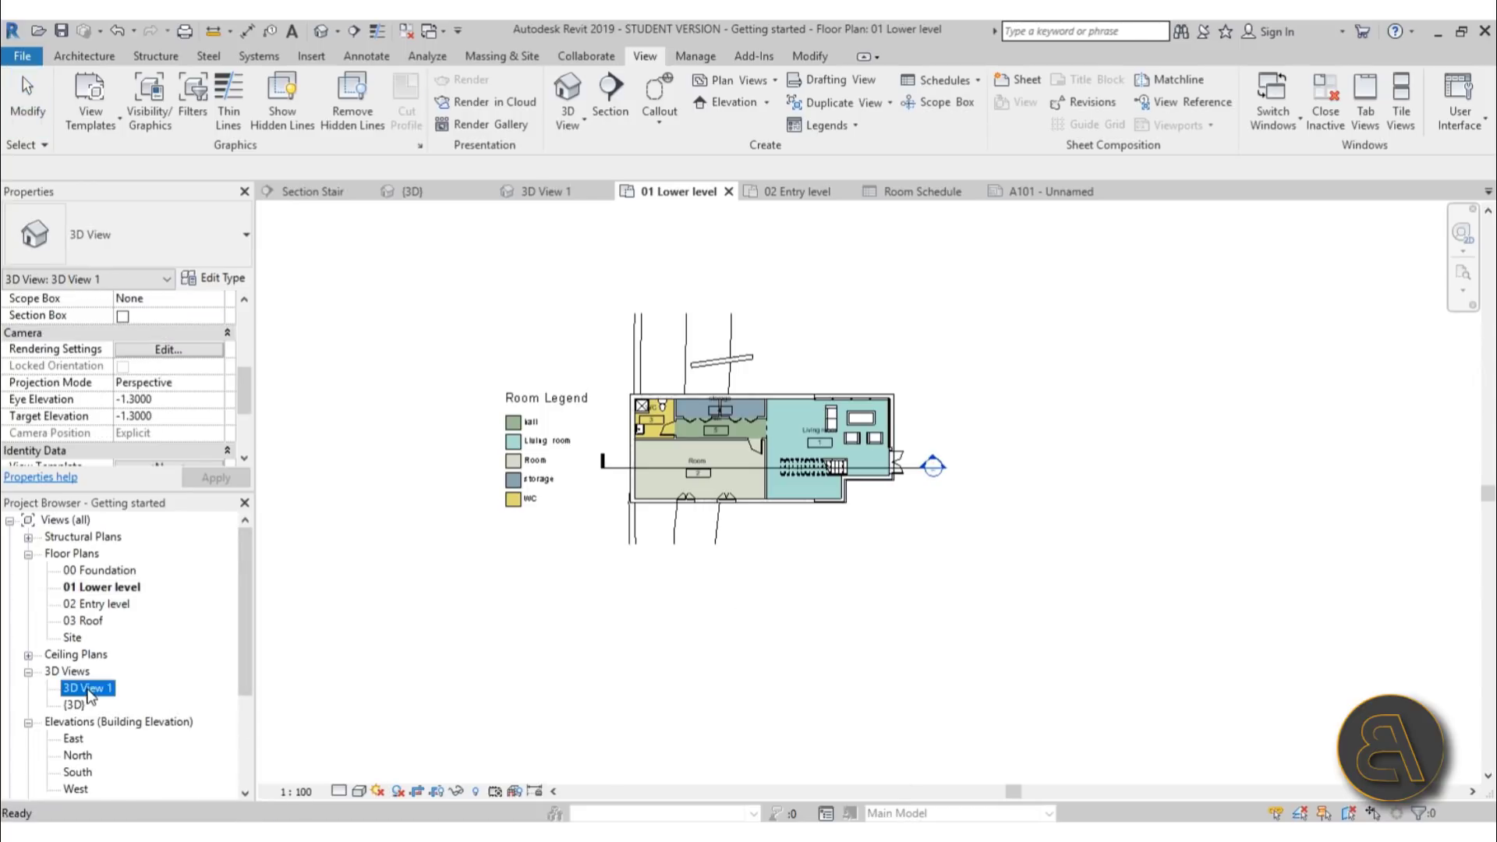
scroll(663, 447, down, 4)
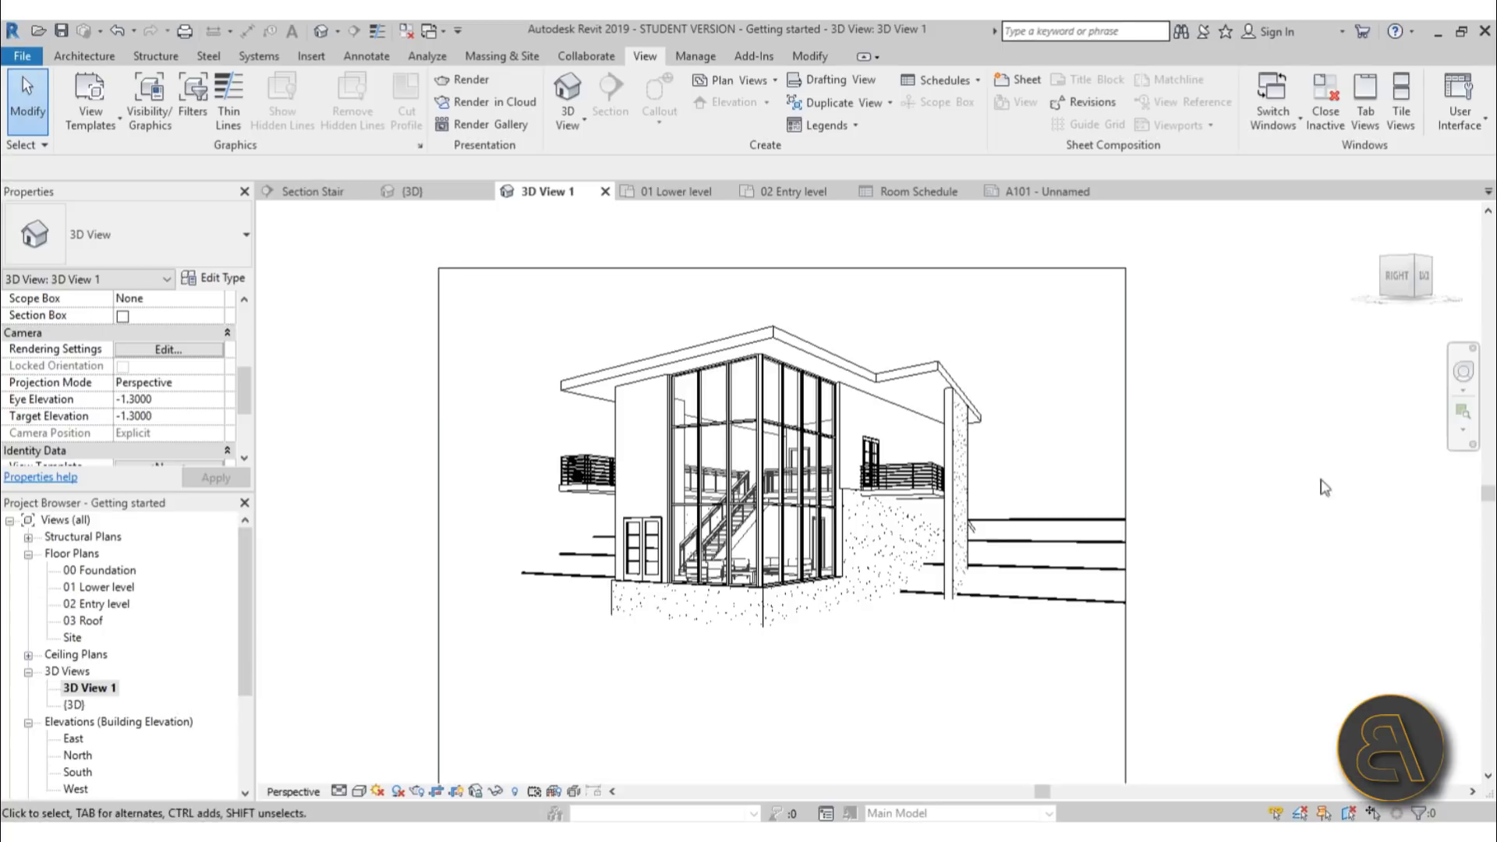
click(1465, 377)
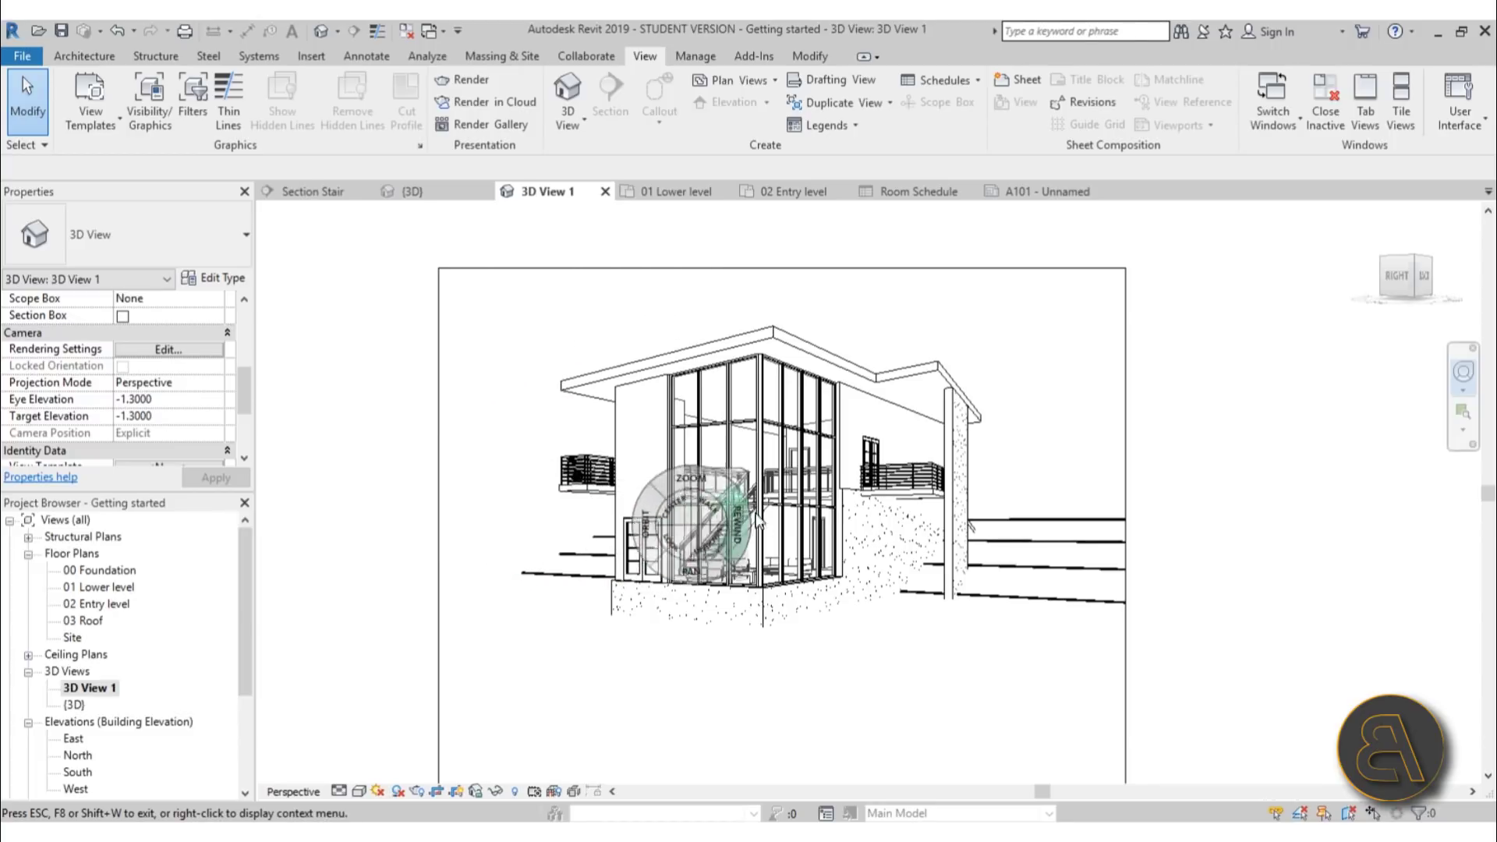
drag(728, 538, 725, 505)
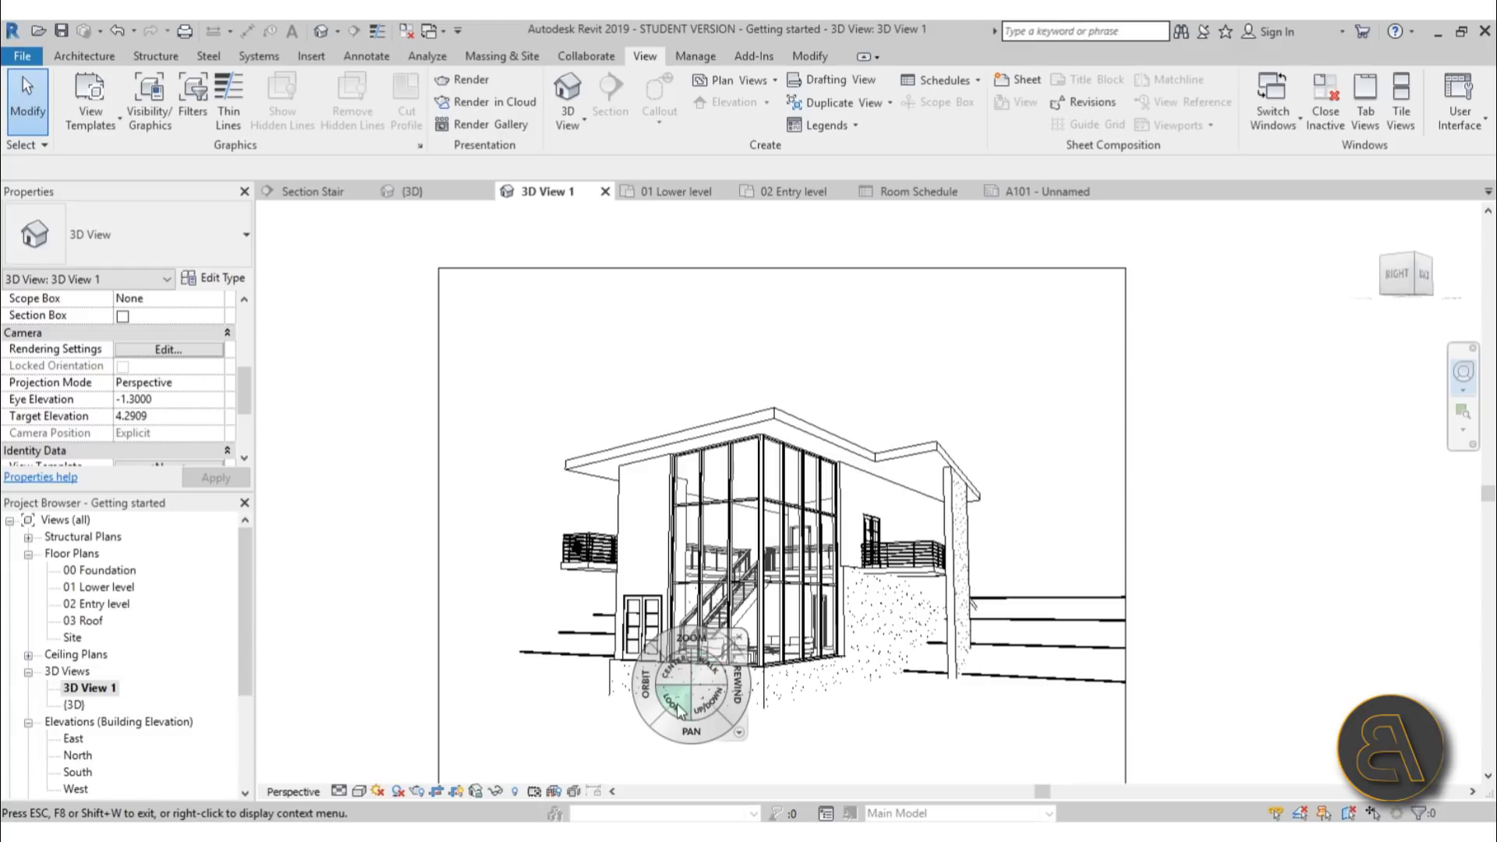
click(739, 638)
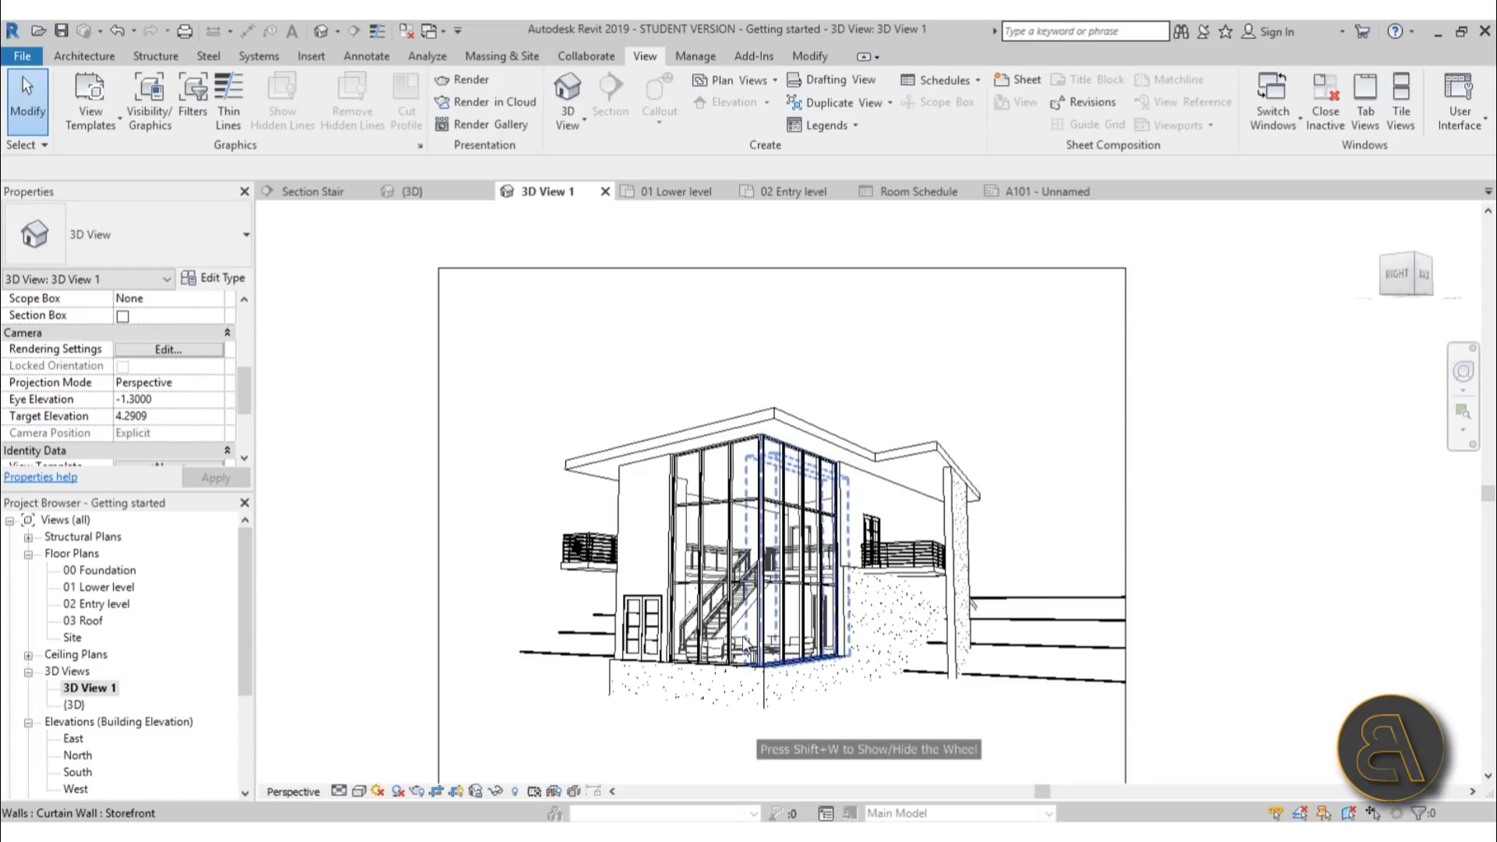
Reshape 3D View 1's crop region, tightening it above and below the house and widening it slightly on both sides
scroll(668, 350, down, 2)
click(762, 705)
drag(762, 705, 762, 670)
drag(760, 257, 757, 322)
drag(461, 491, 456, 496)
drag(1059, 497, 1066, 497)
click(1139, 511)
scroll(885, 507, up, 2)
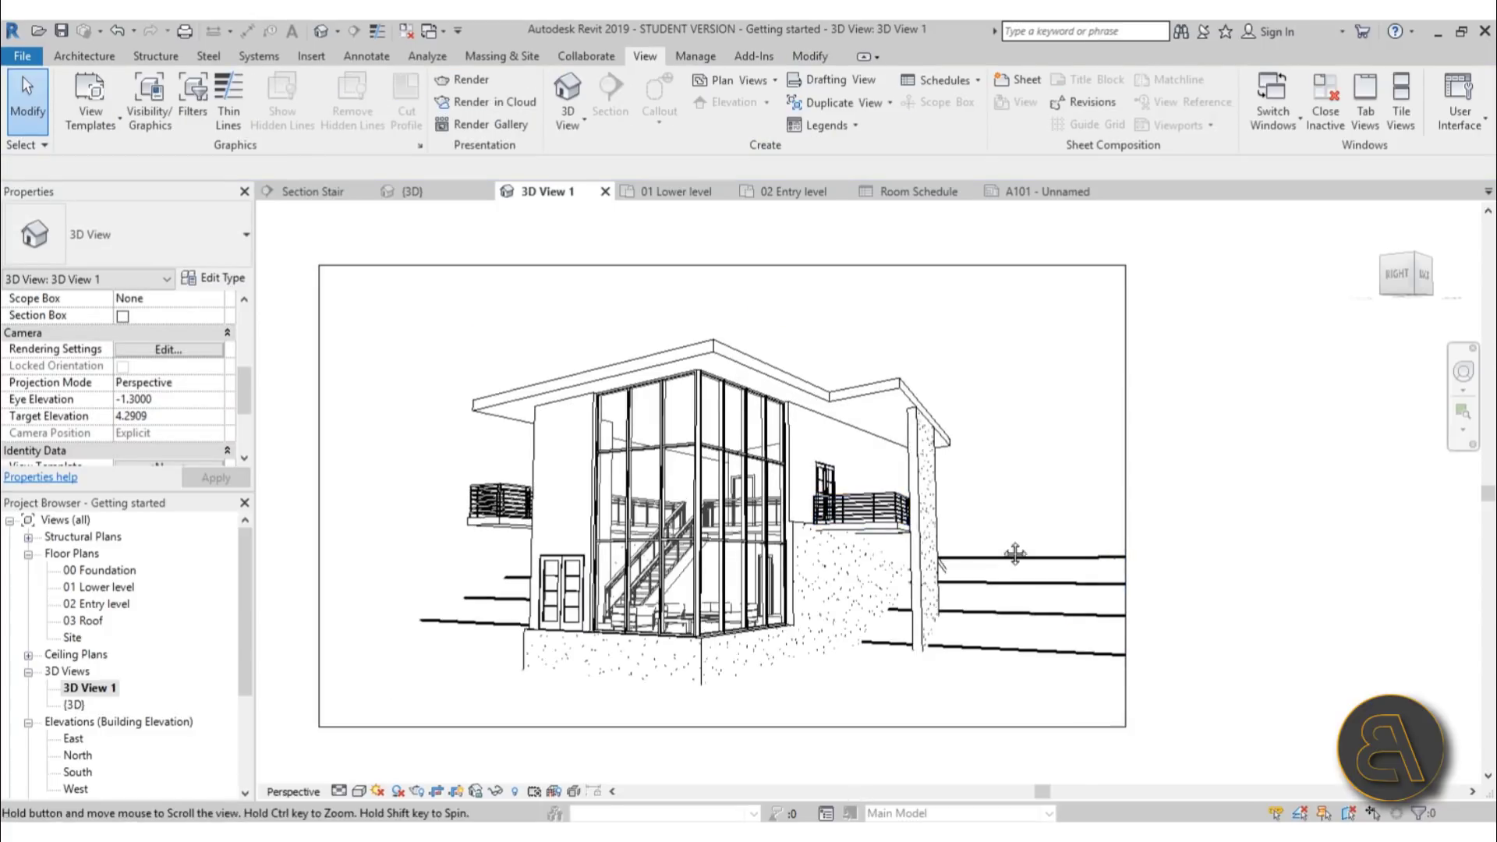
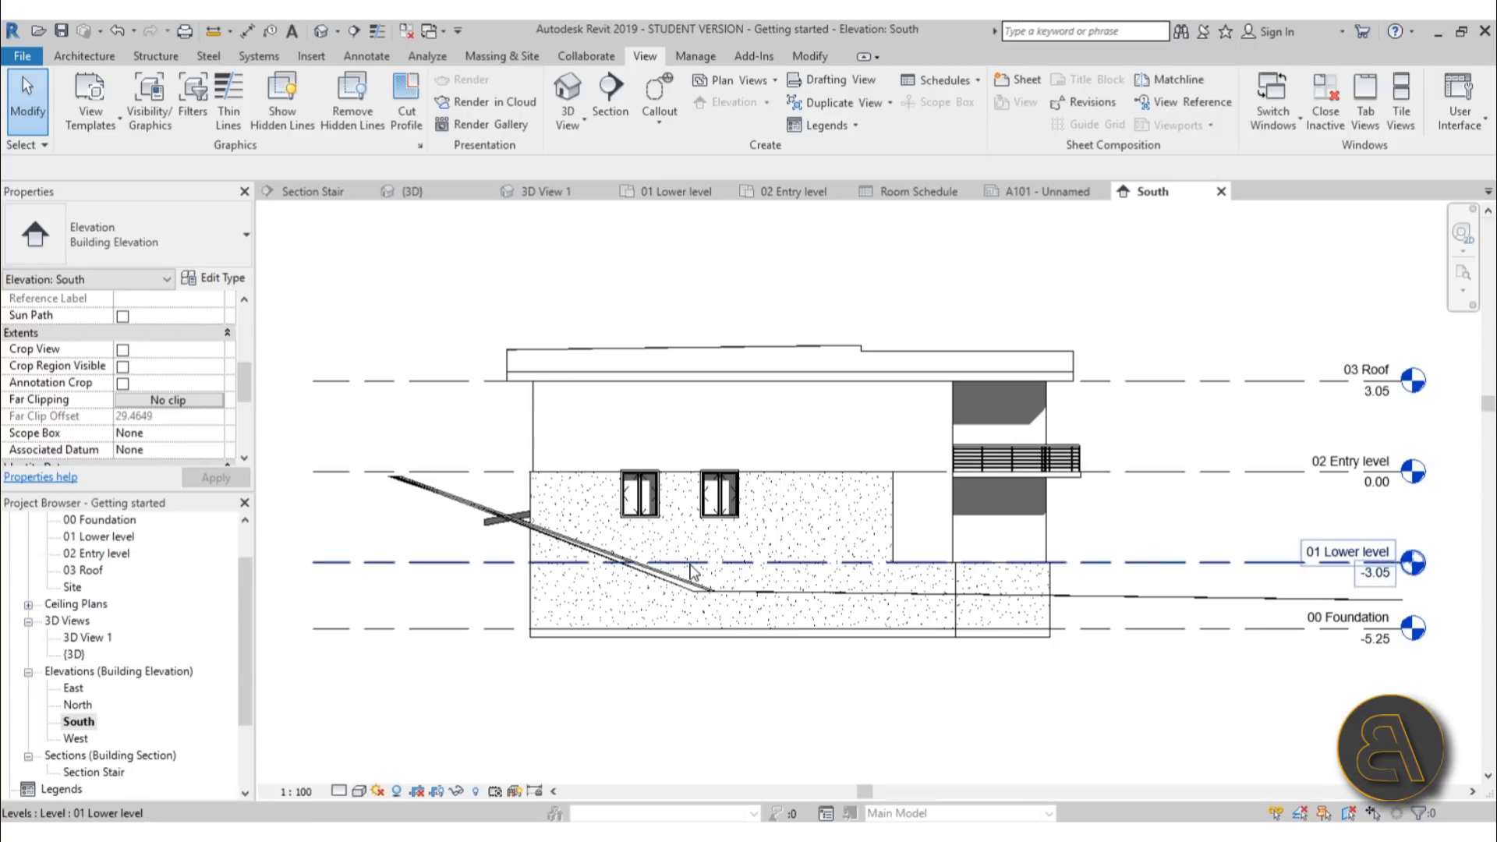
Return to 3D View 1 from the South elevation and open its Graphic Display Options clear of the house
drag(244, 640, 265, 672)
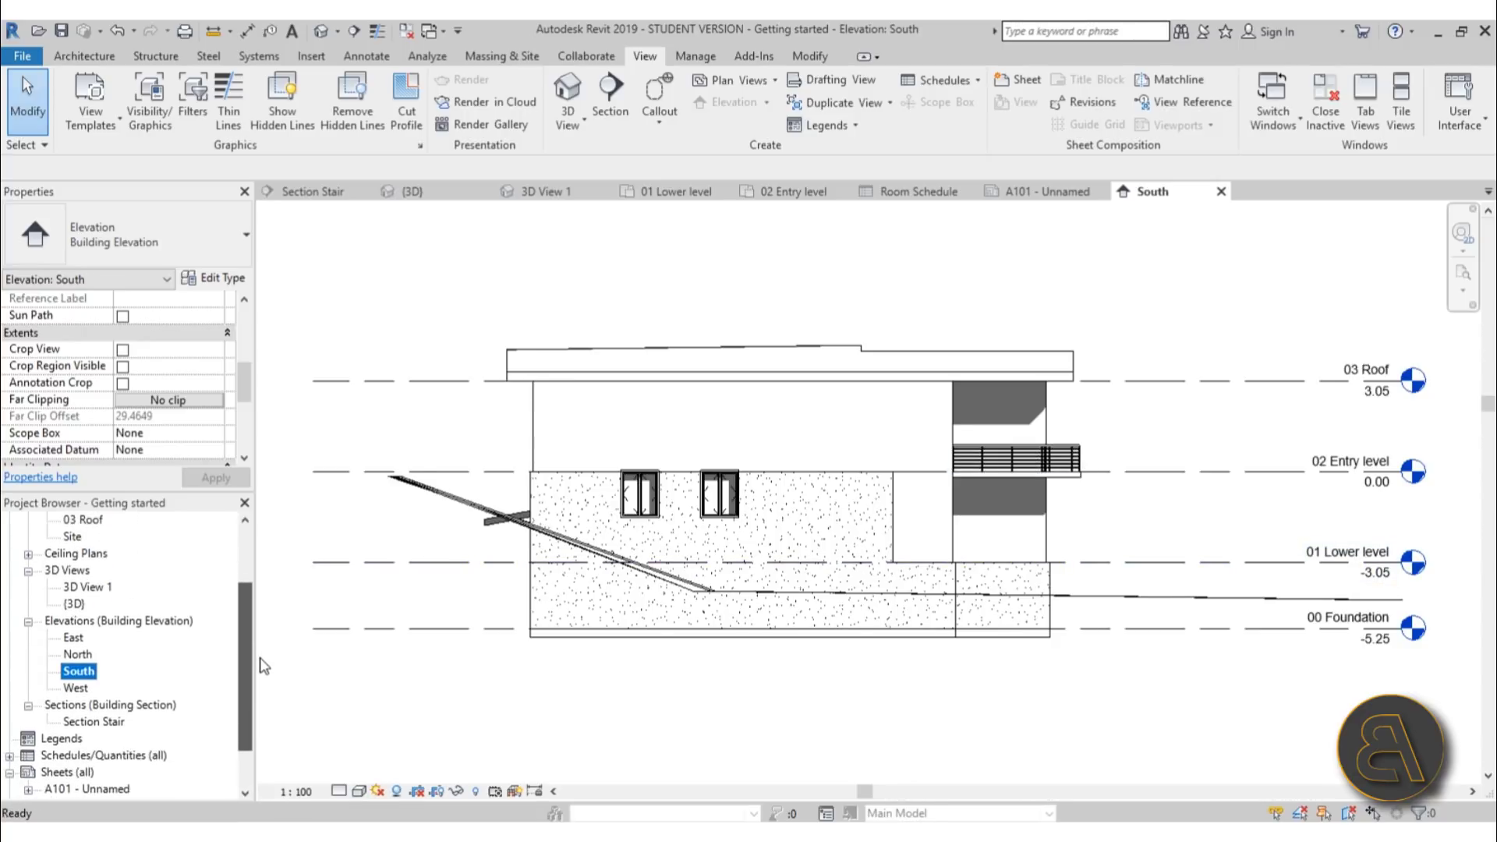
scroll(109, 655, up, 1)
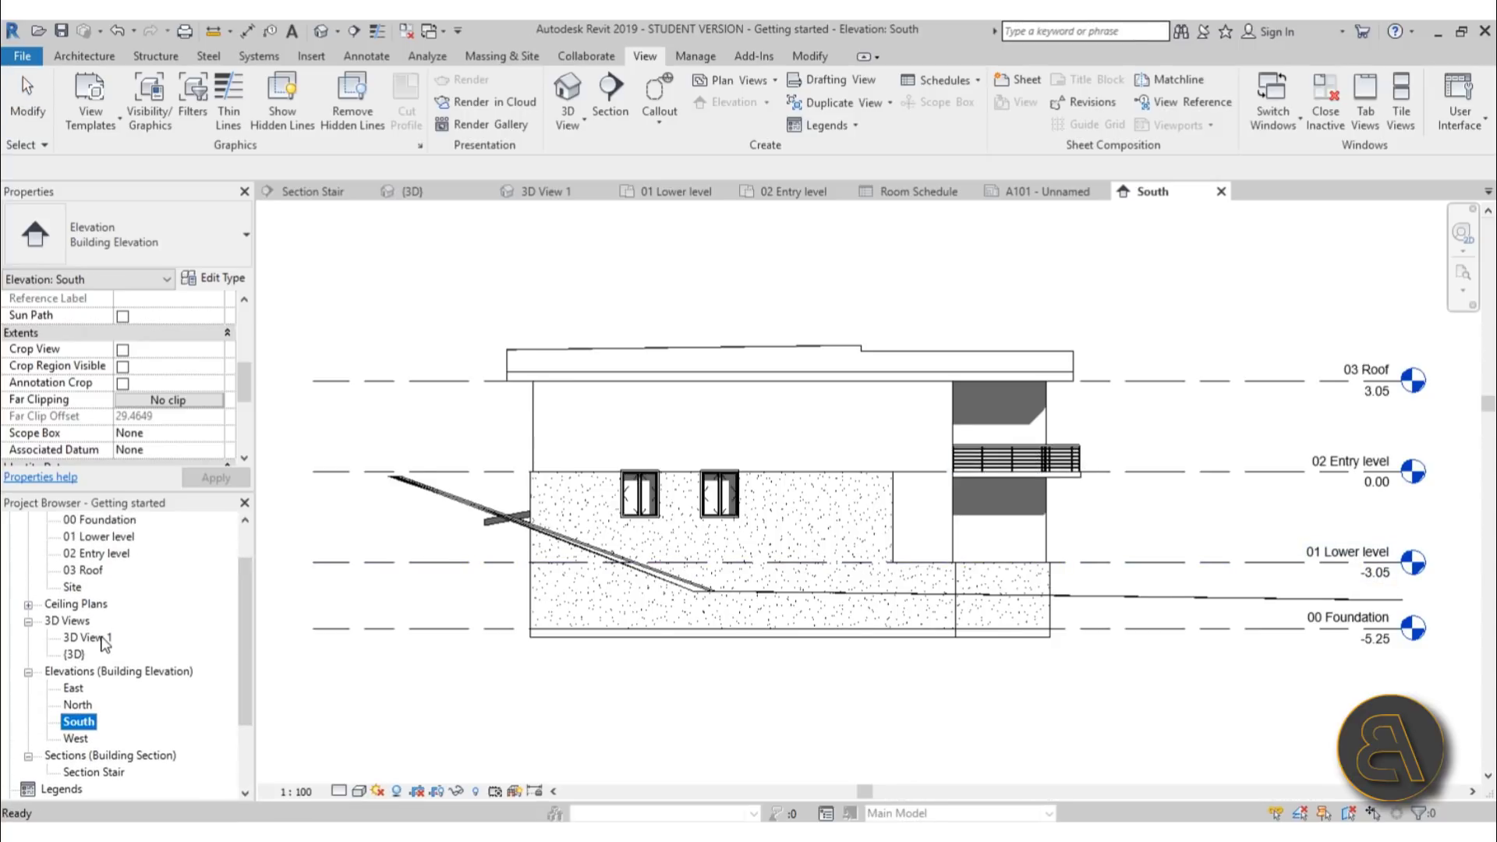
double_click(87, 638)
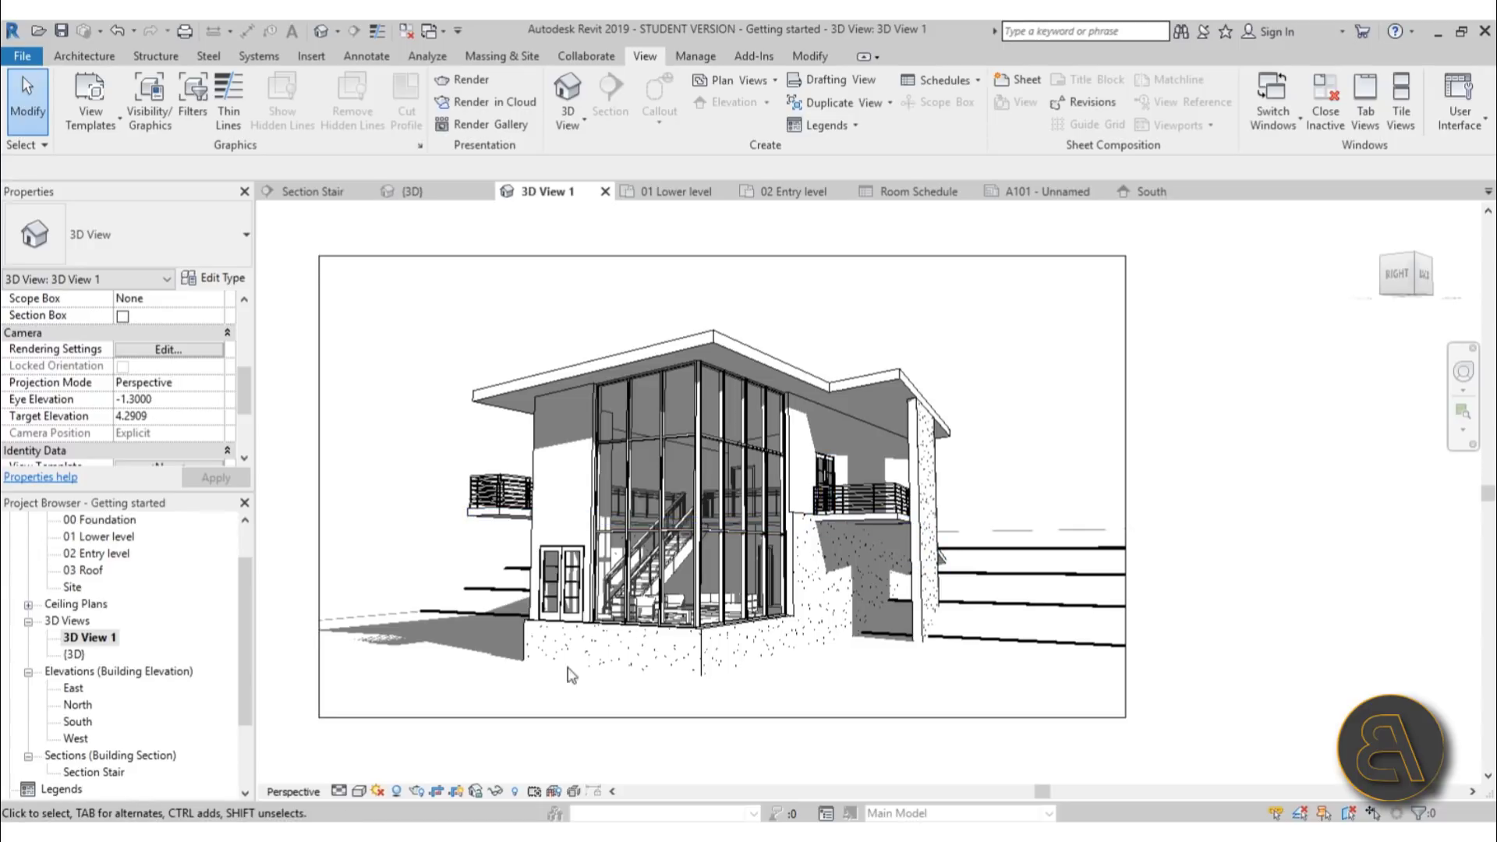
click(360, 791)
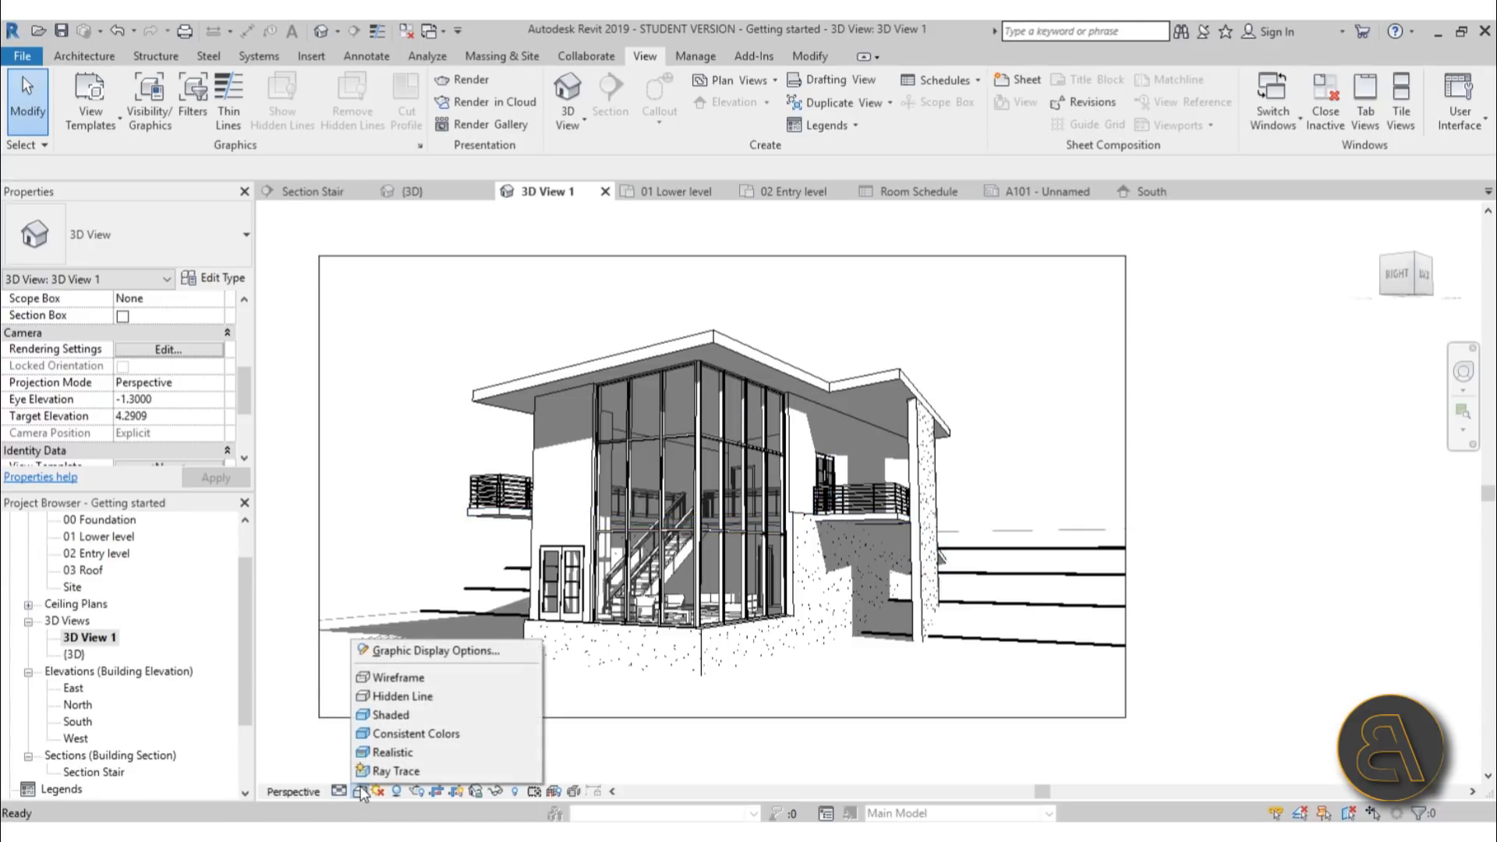
click(415, 652)
drag(1293, 248, 1178, 300)
Try the Realistic model display style on 3D View 1 and set the style back to Hidden Line
click(1161, 348)
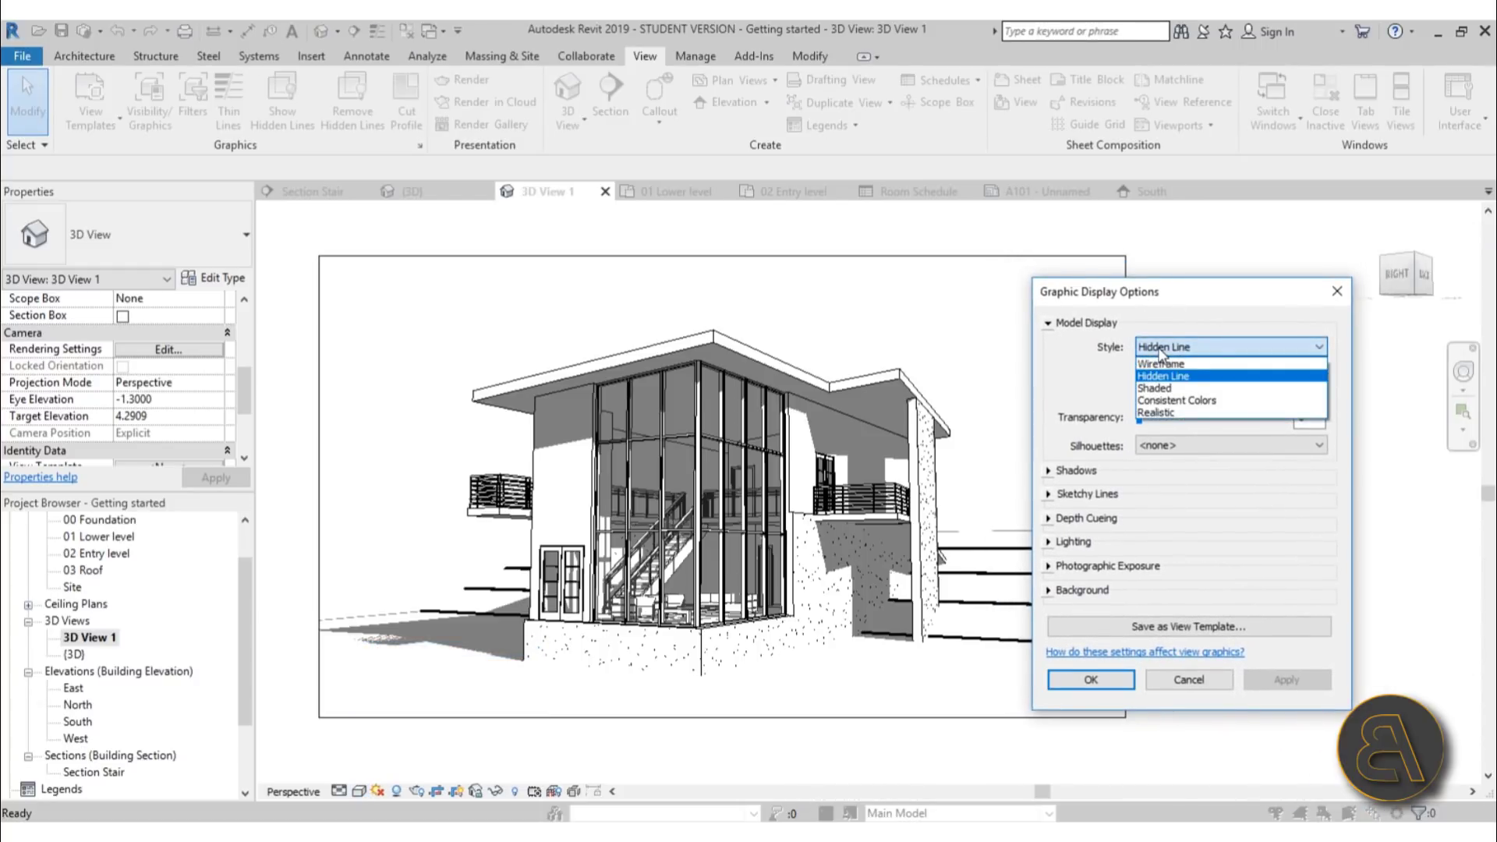
click(1156, 413)
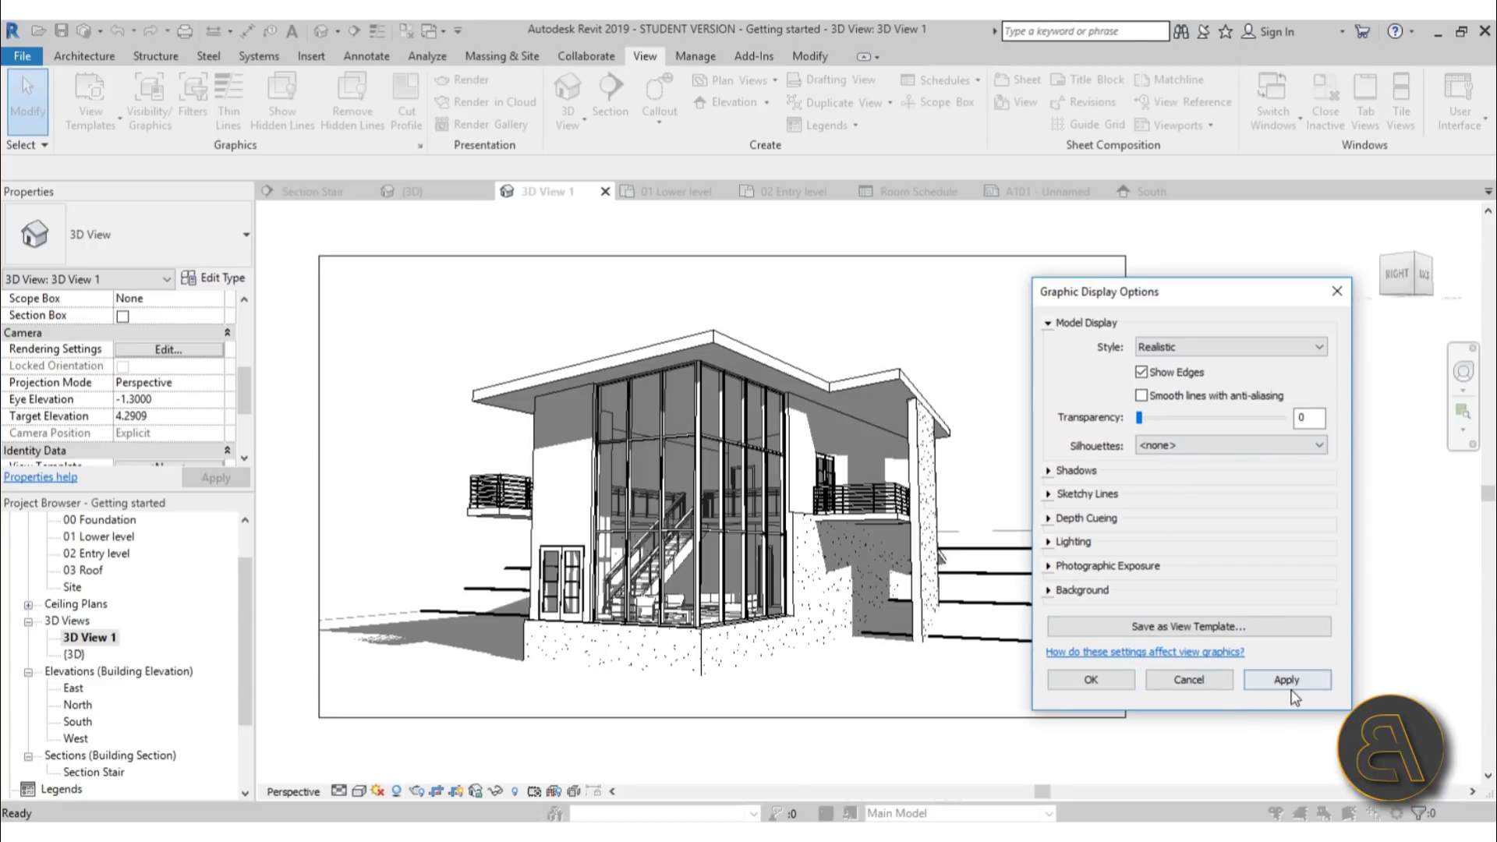
click(1281, 687)
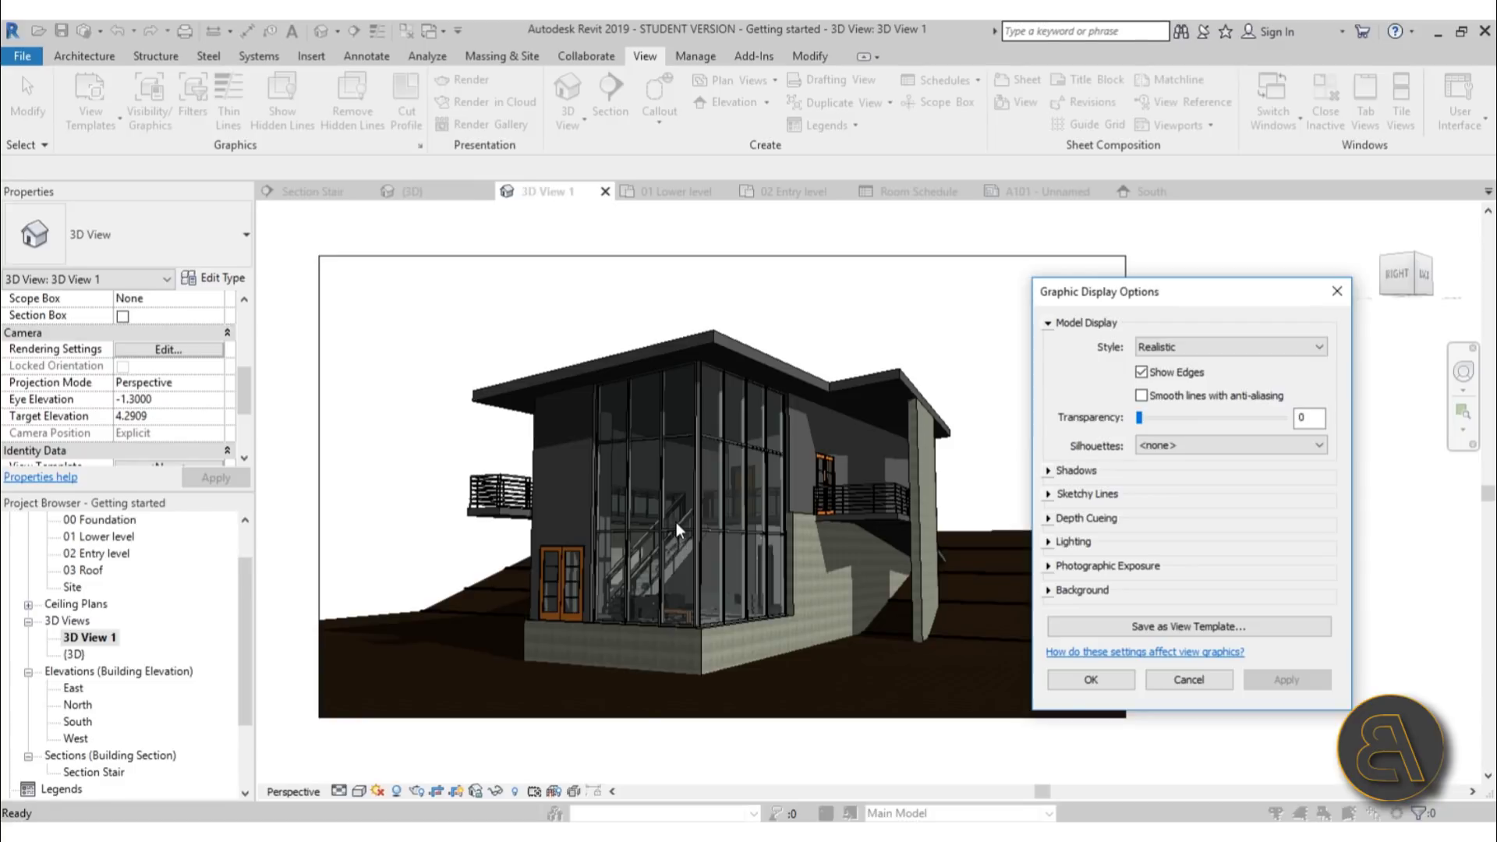
click(1175, 347)
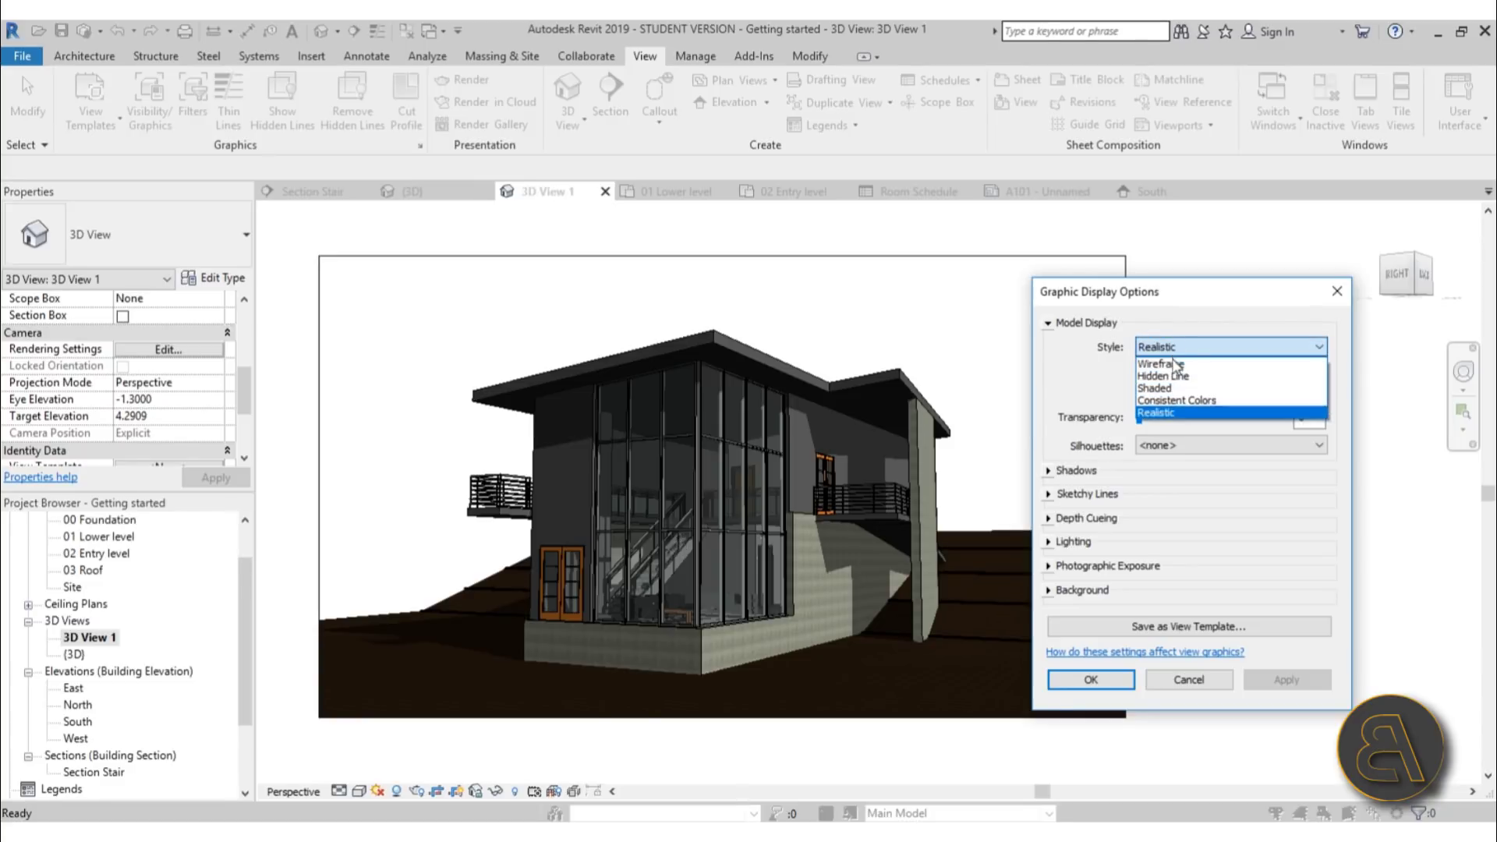
click(1147, 376)
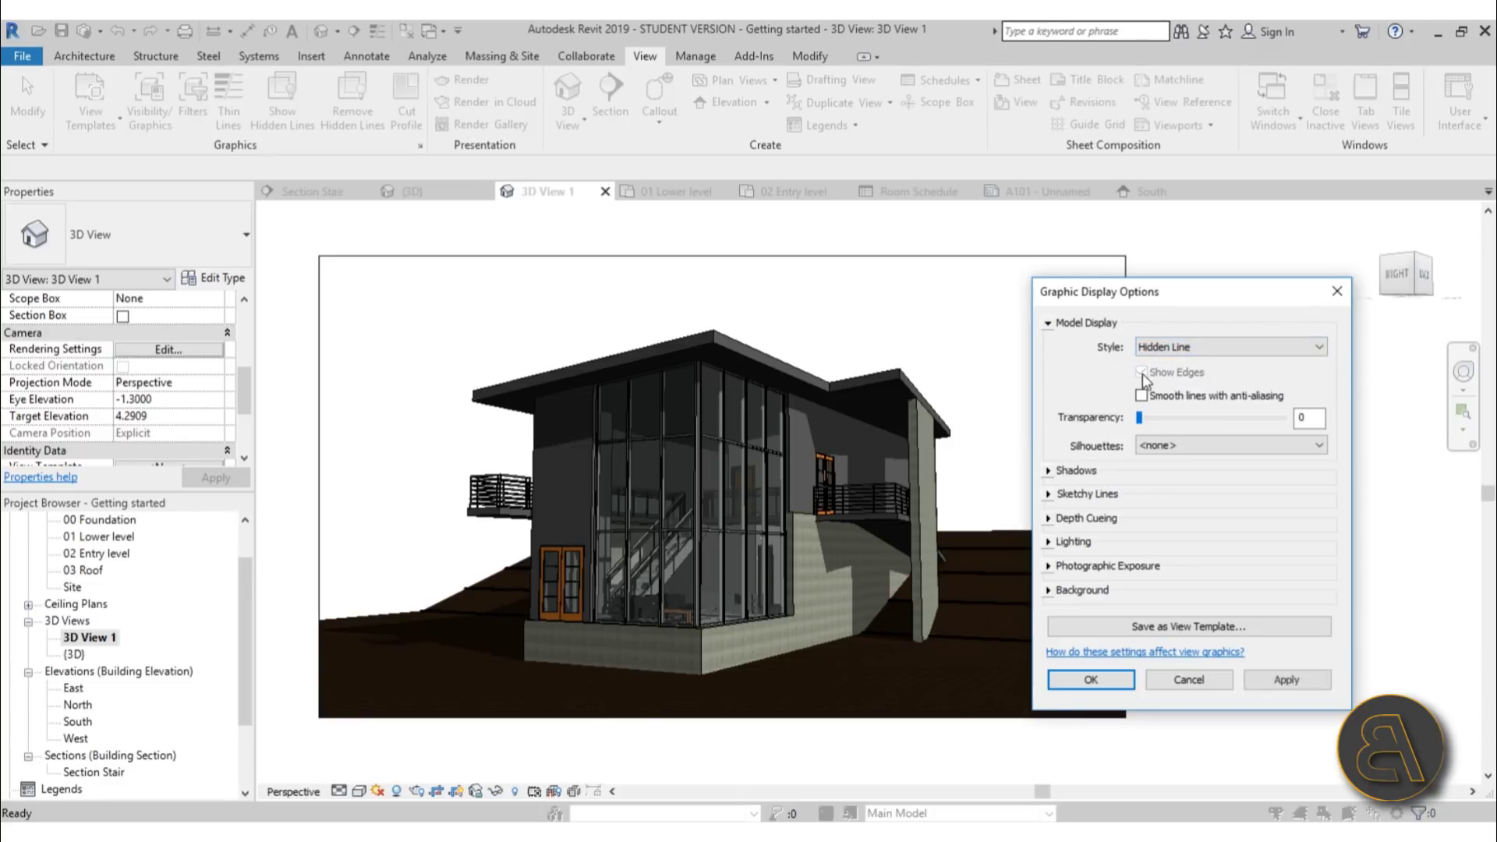
click(1294, 680)
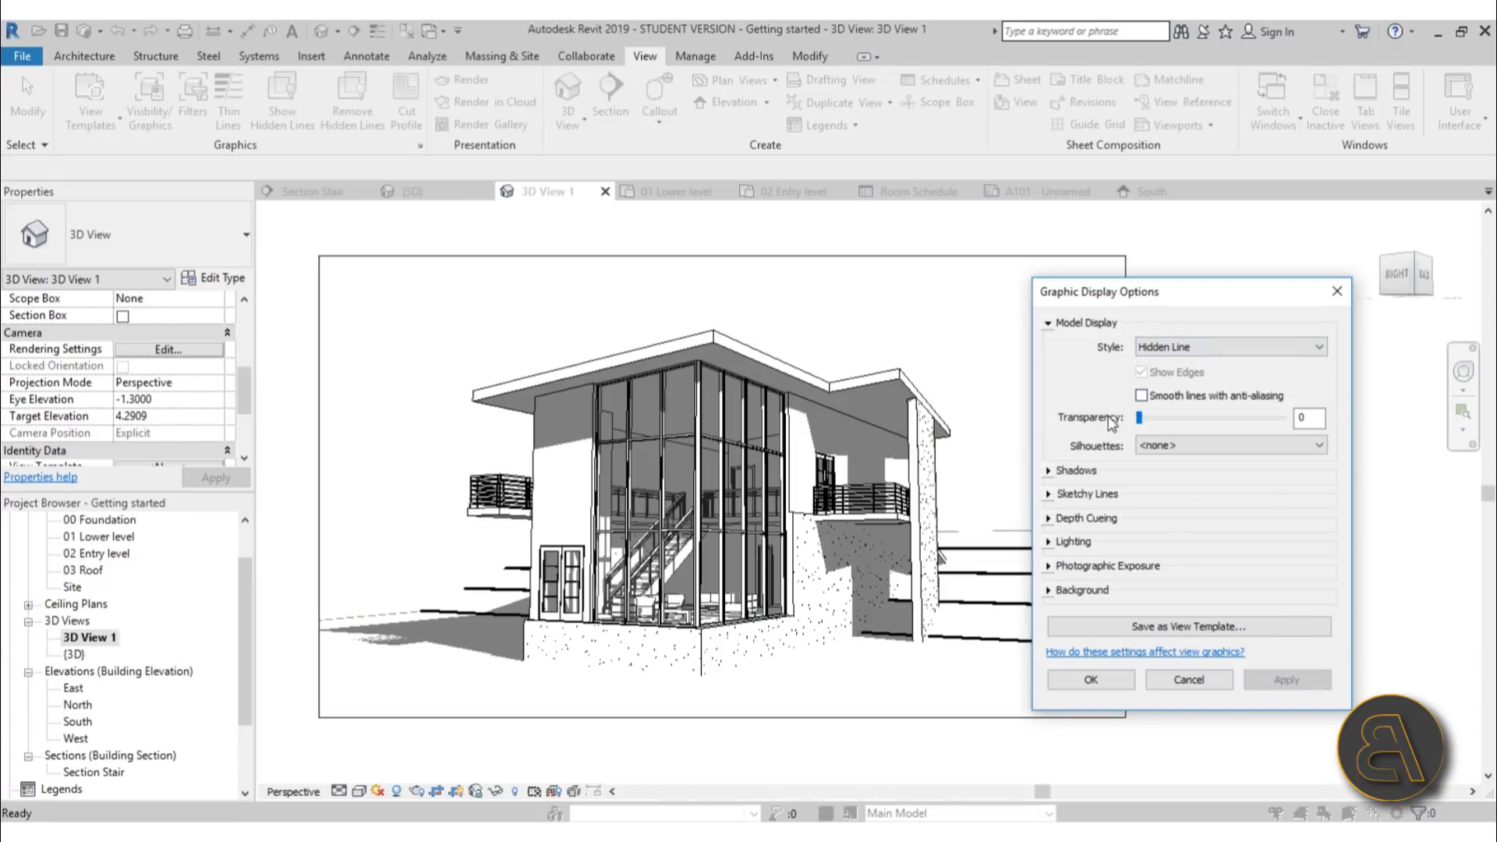
Turn on ambient shadows for 3D View 1 and apply the change
click(1048, 470)
click(1142, 505)
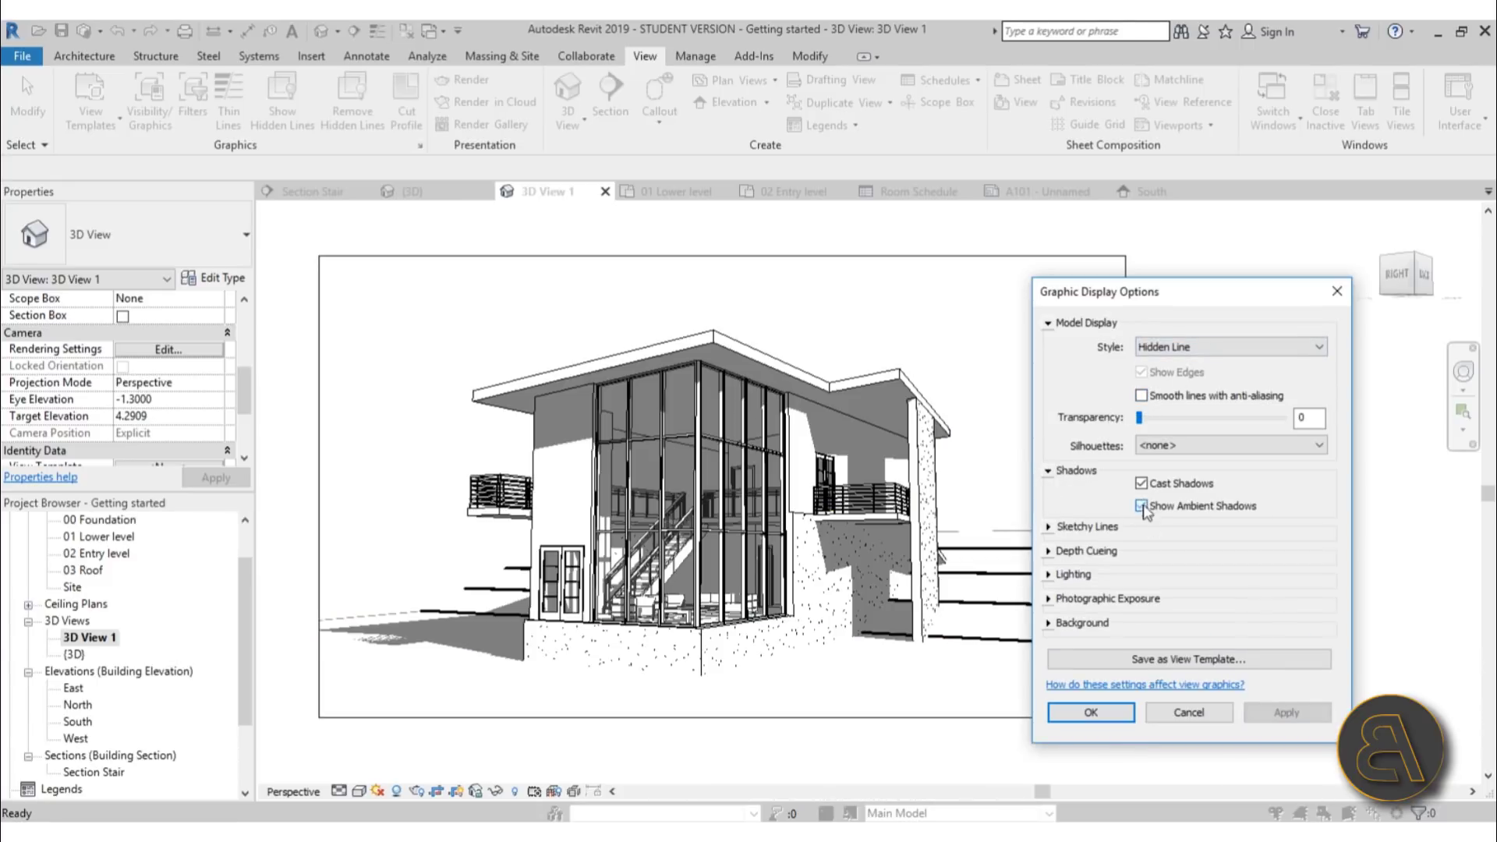
click(1276, 716)
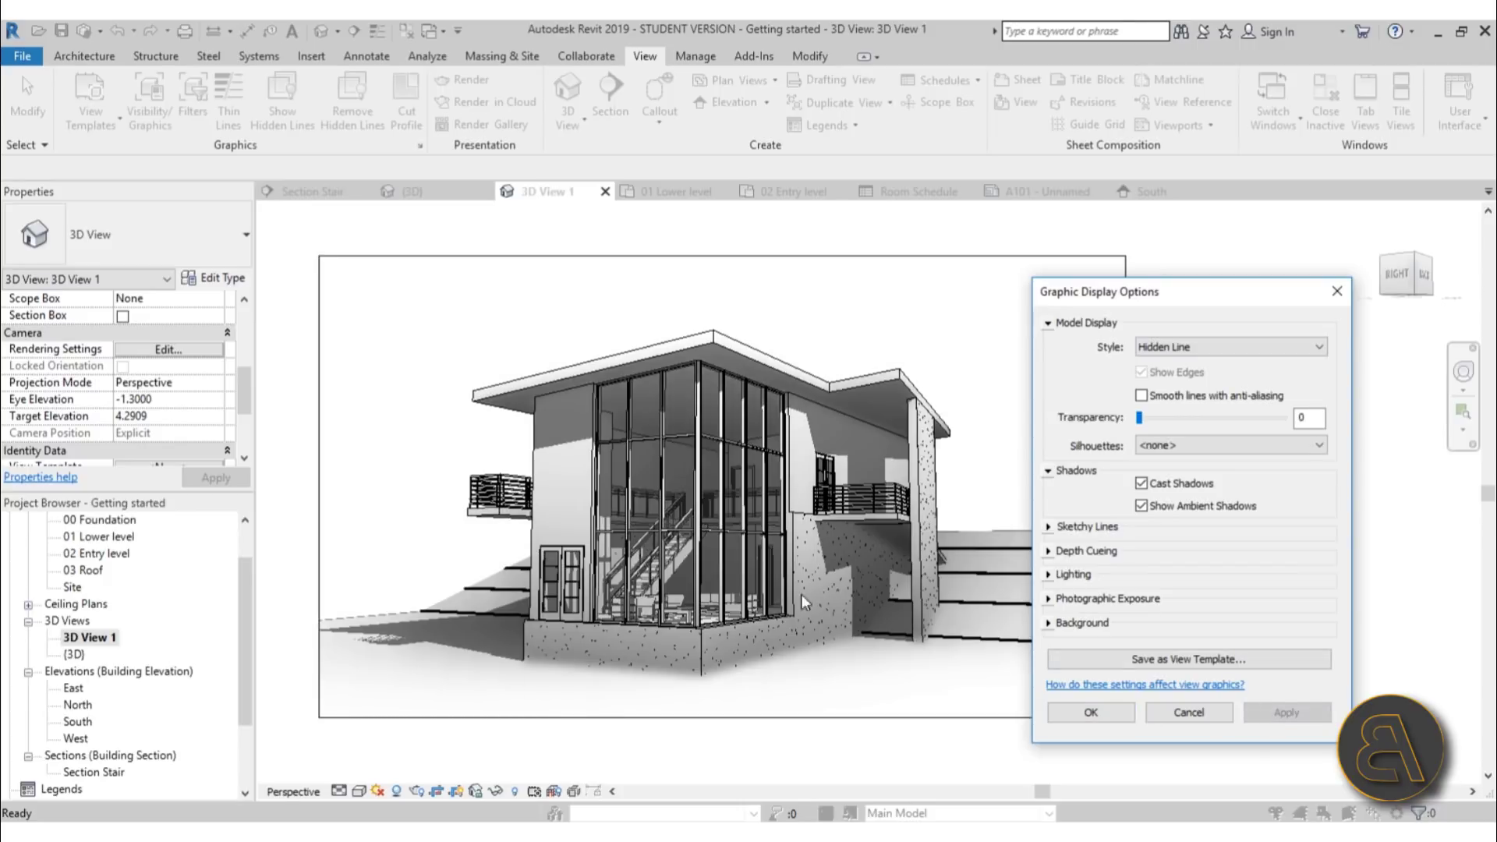
Test shadow intensities of 29, 83 and 23 in the lighting settings, and apply a final value of 31
click(1049, 575)
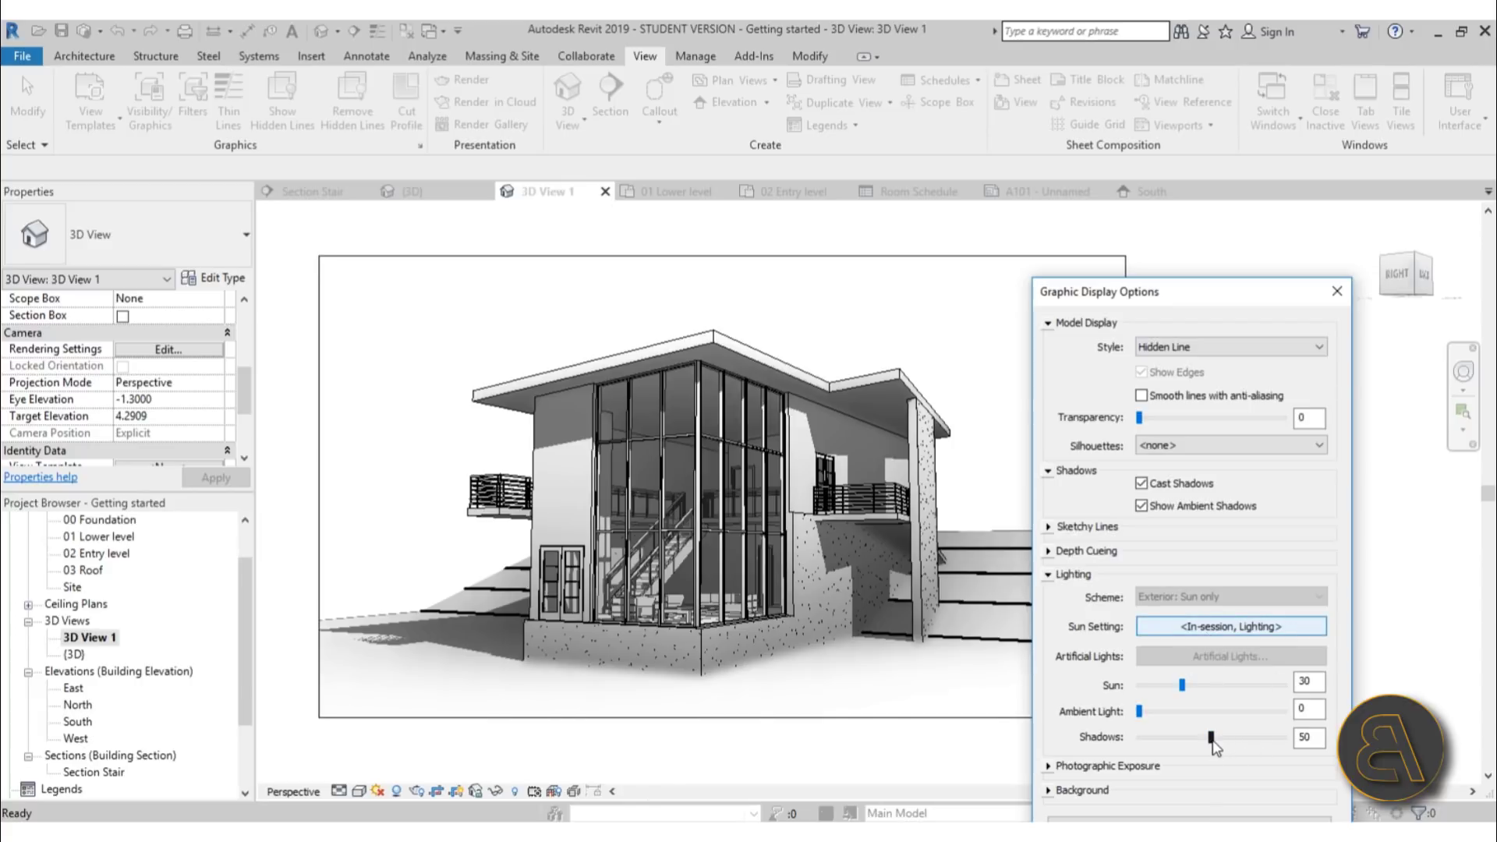
drag(1213, 738, 1180, 746)
drag(1229, 305, 1227, 195)
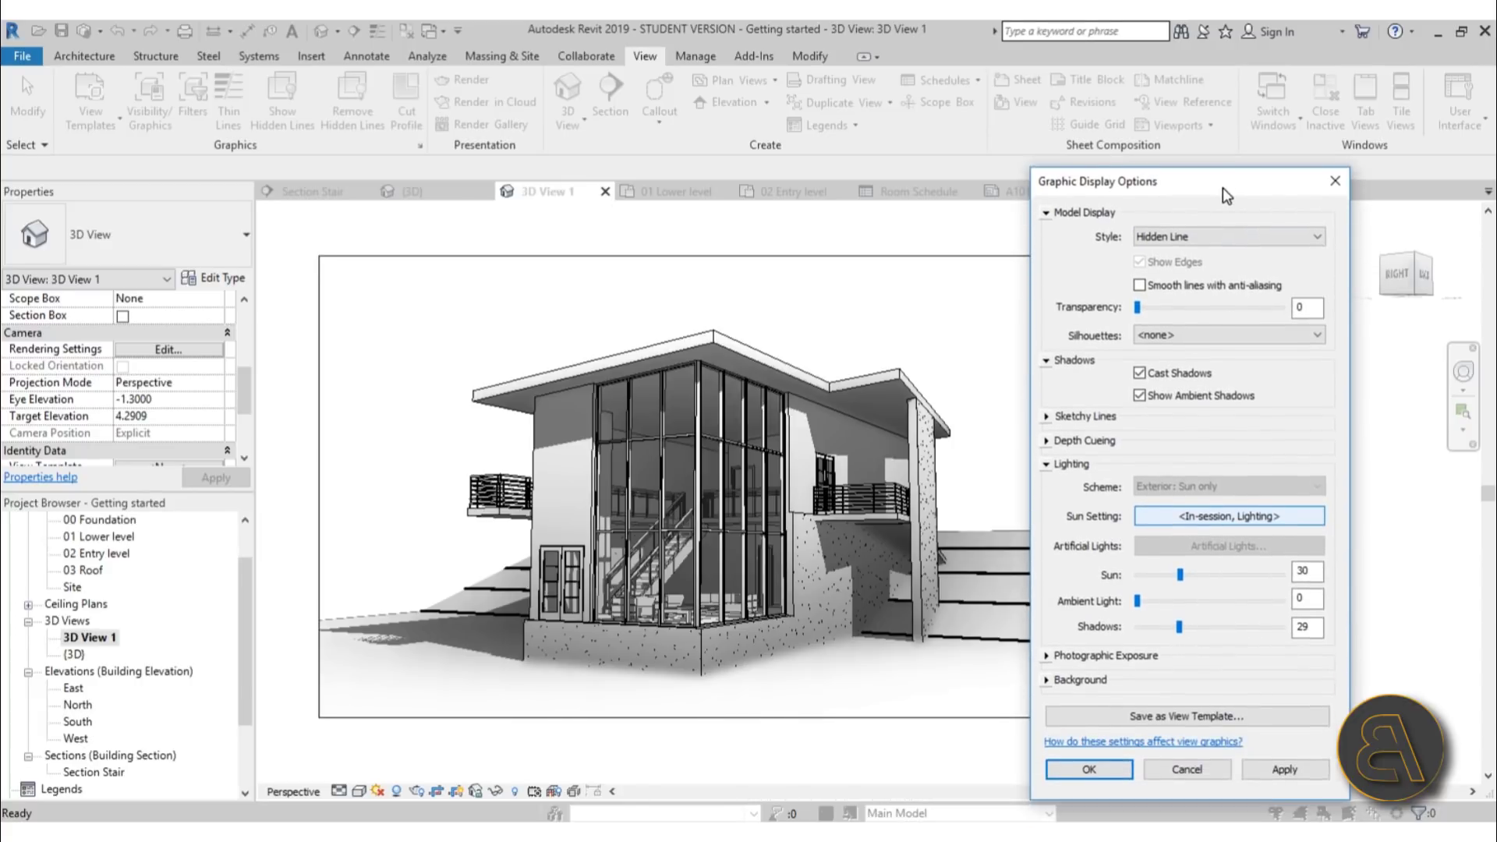
click(1264, 769)
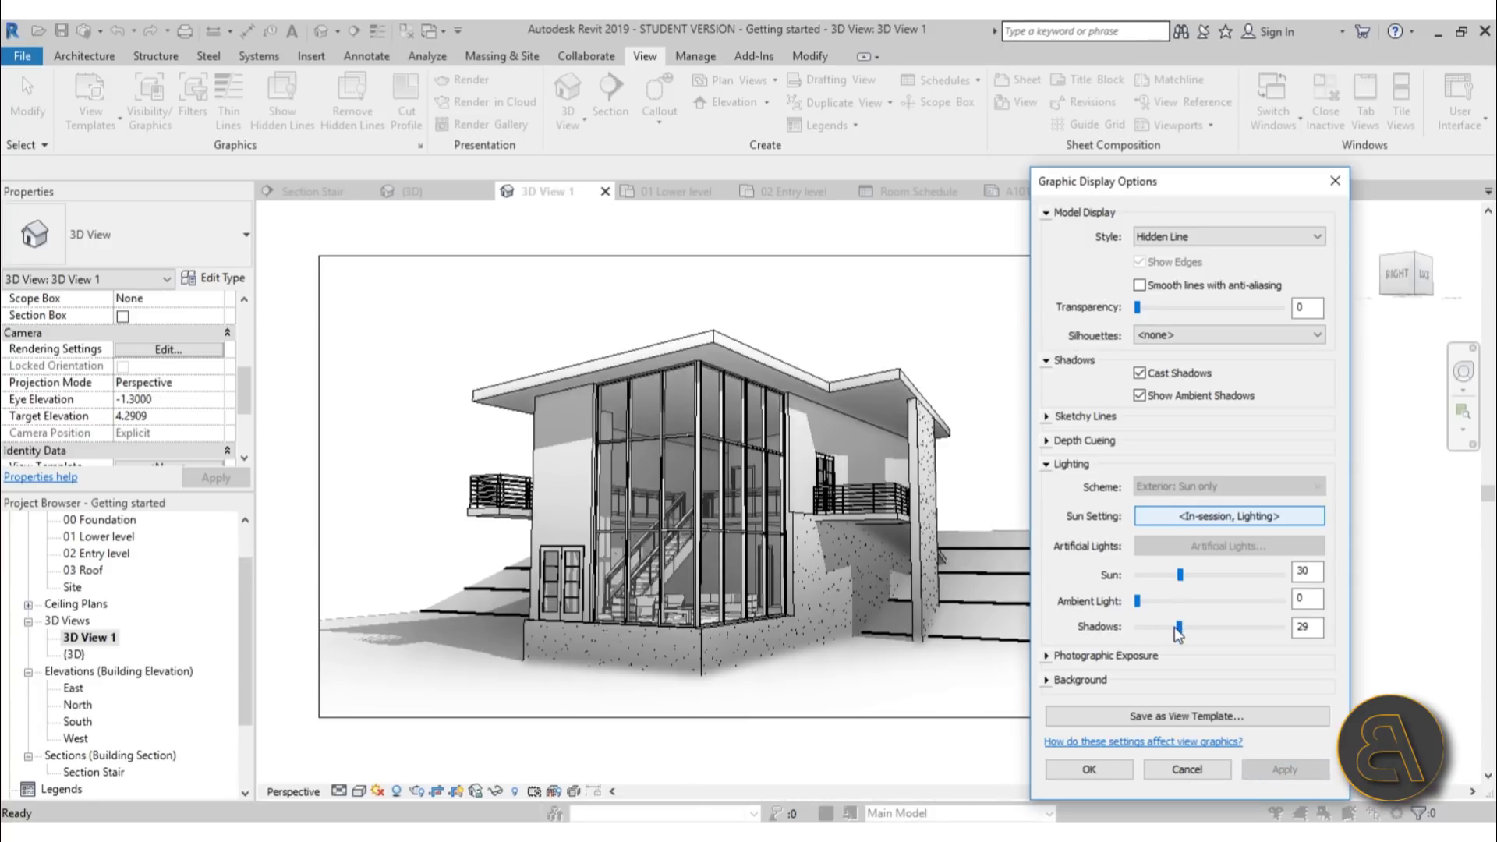
drag(1178, 632, 1257, 628)
click(1284, 769)
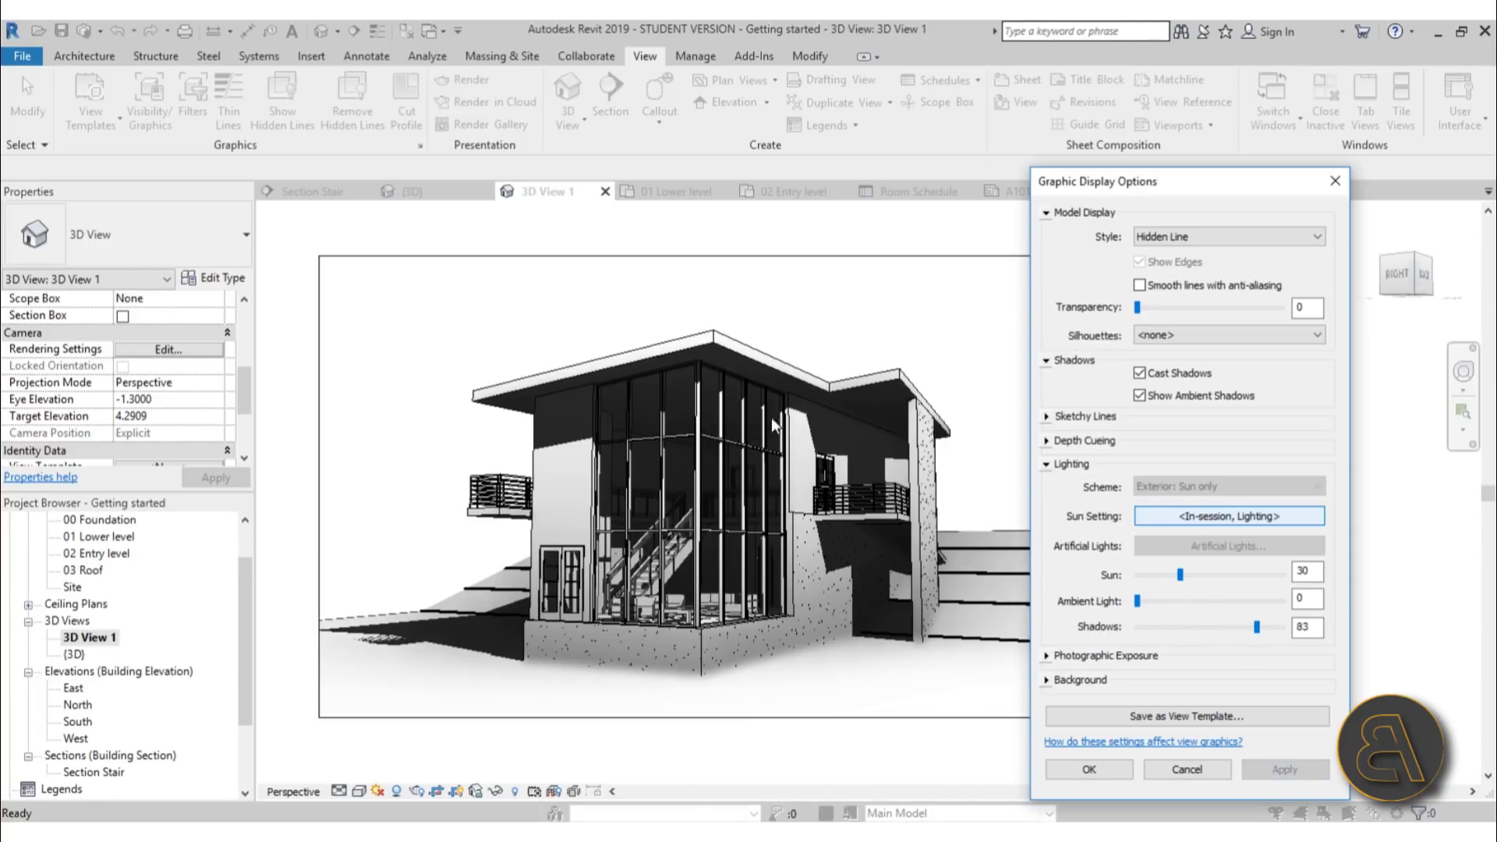
click(1156, 633)
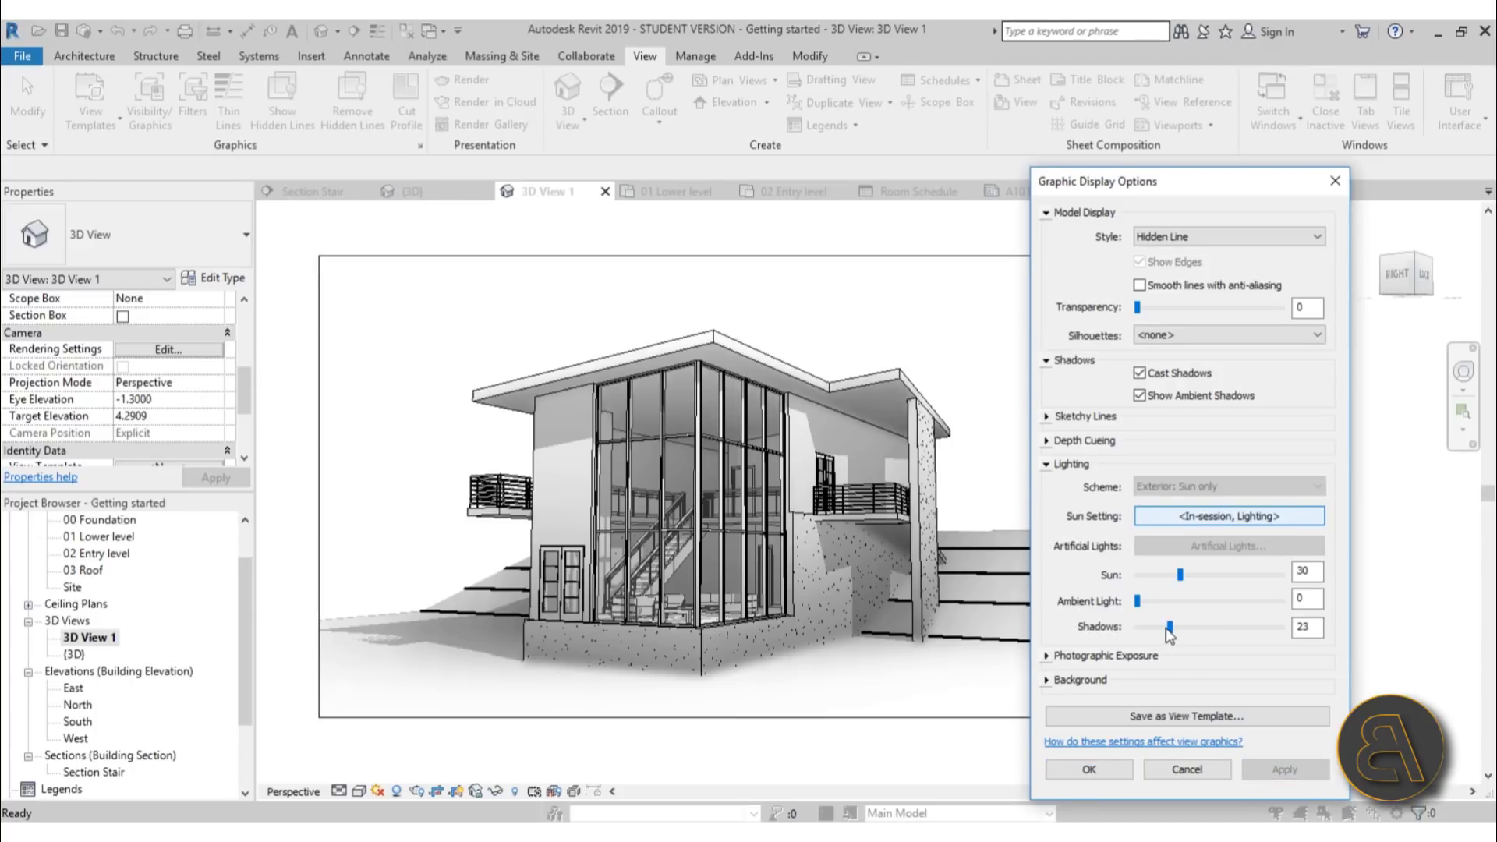
drag(1169, 633, 1182, 631)
click(1284, 769)
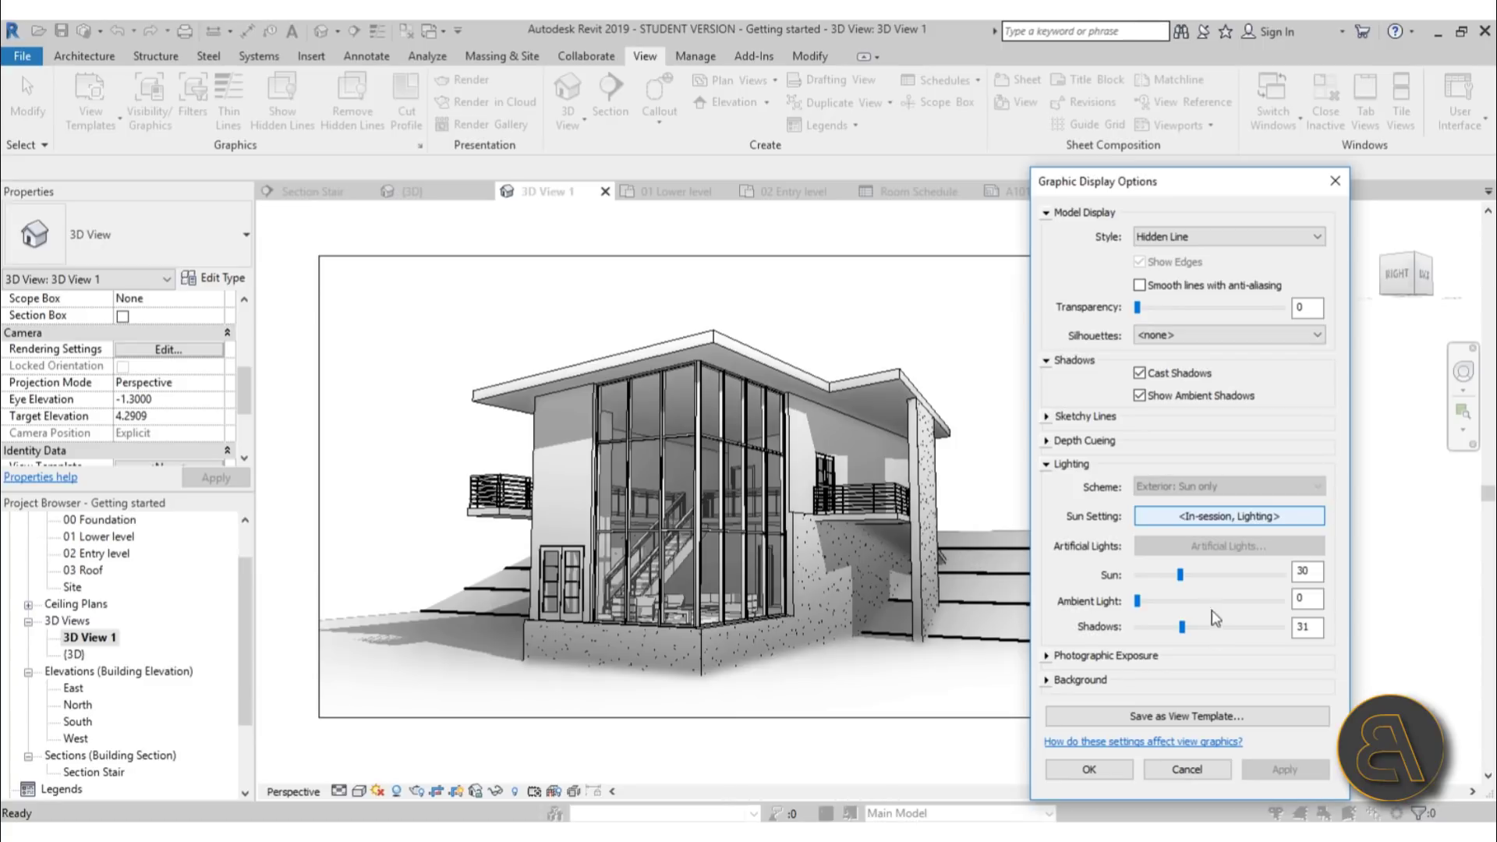
Try a sun intensity of 61, apply final values of 55 for sun and 3 for ambient light, and close the display options
drag(1180, 576, 1225, 578)
click(1284, 769)
mouse_move(1137, 601)
mouse_down()
mouse_move(1219, 601)
mouse_move(1142, 601)
mouse_up()
click(1286, 772)
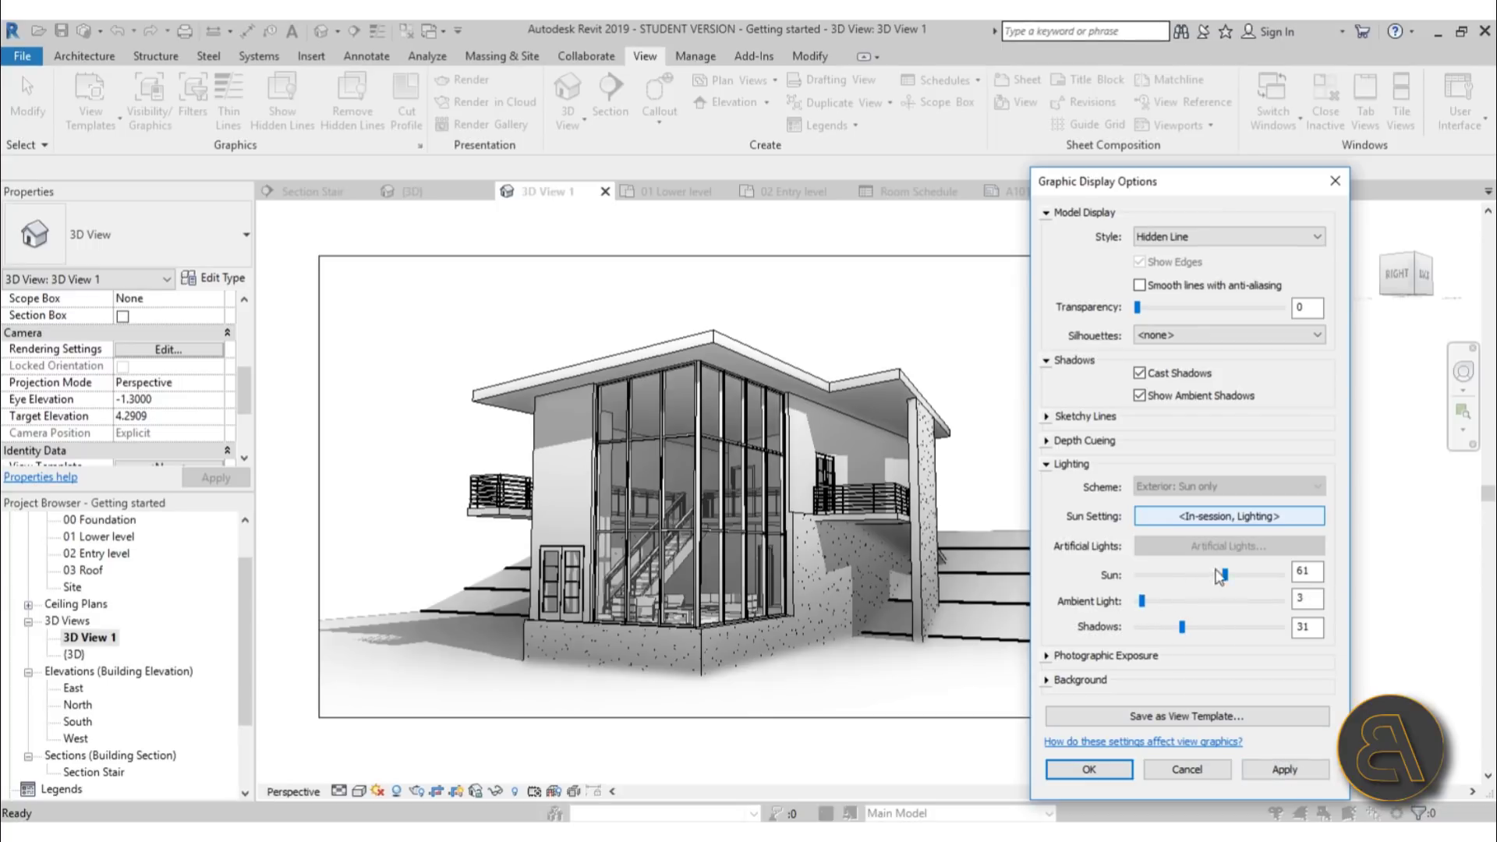
drag(1221, 574, 1216, 575)
click(1285, 769)
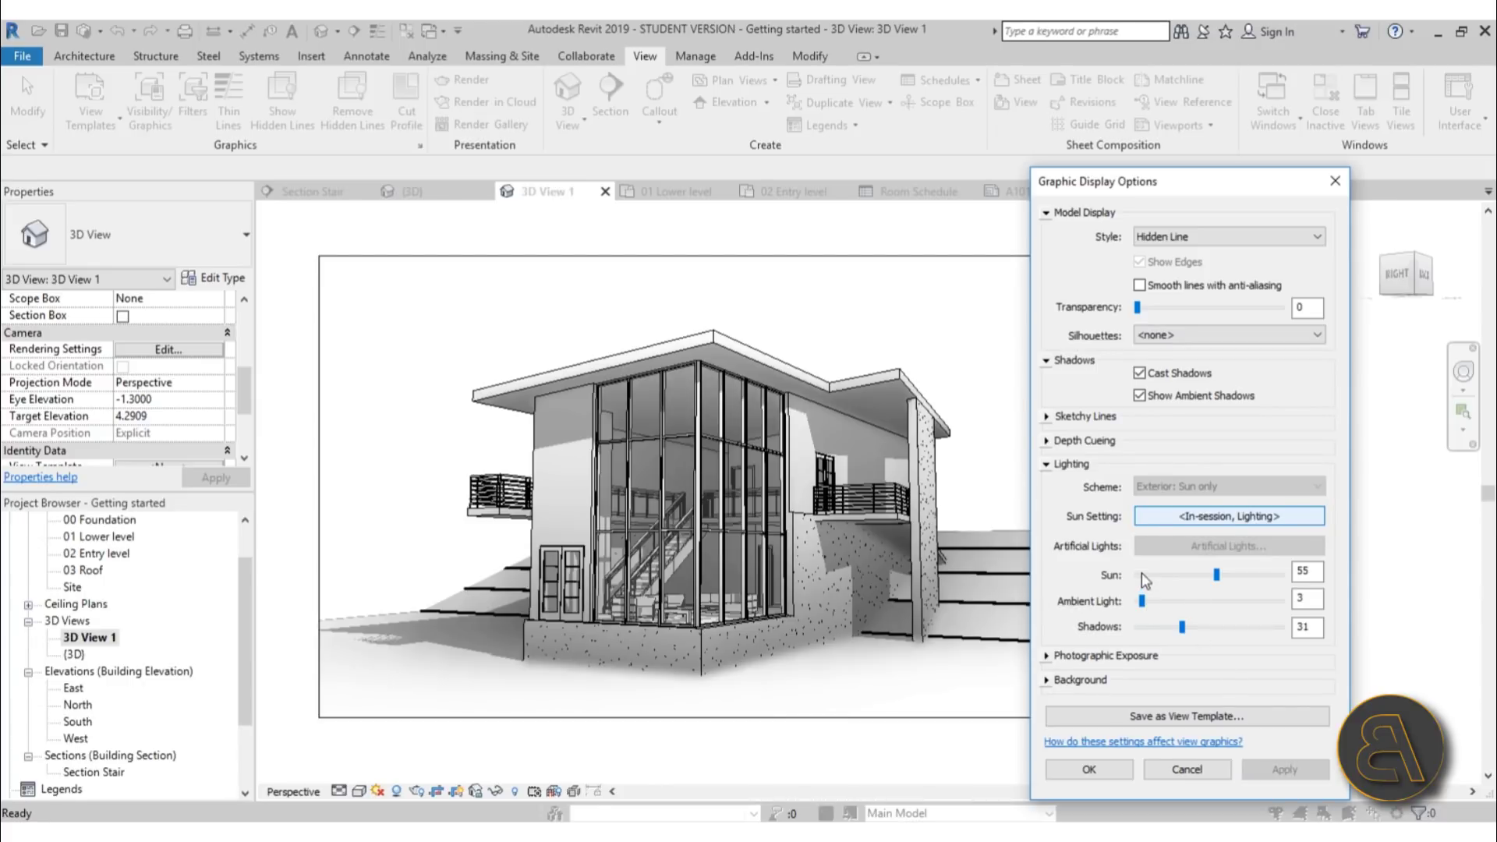
click(1187, 769)
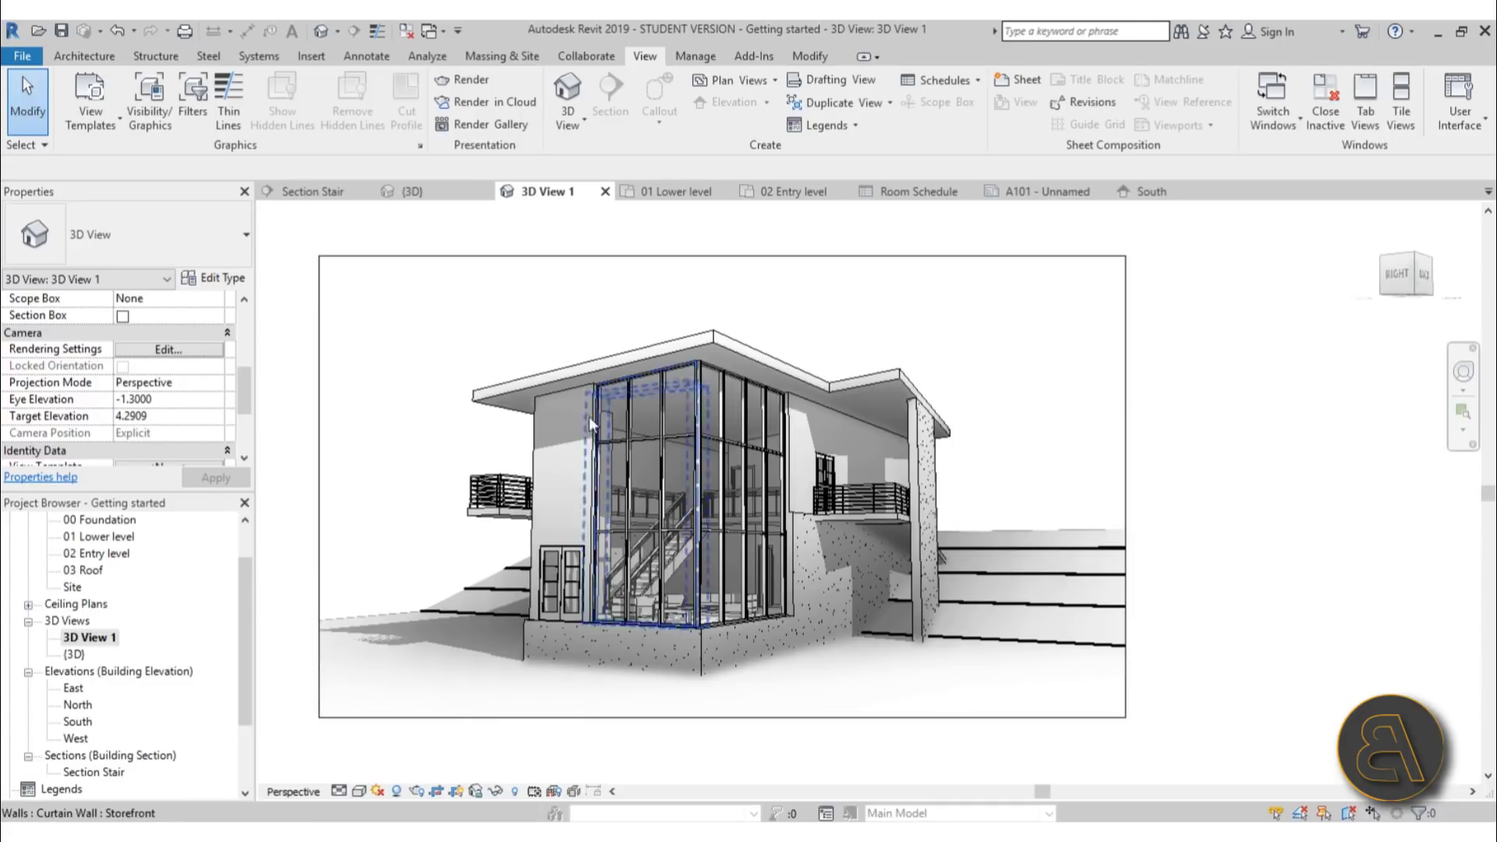
Scale the crop region of 3D View 1 to a width of 253 mm with locked proportions
click(459, 256)
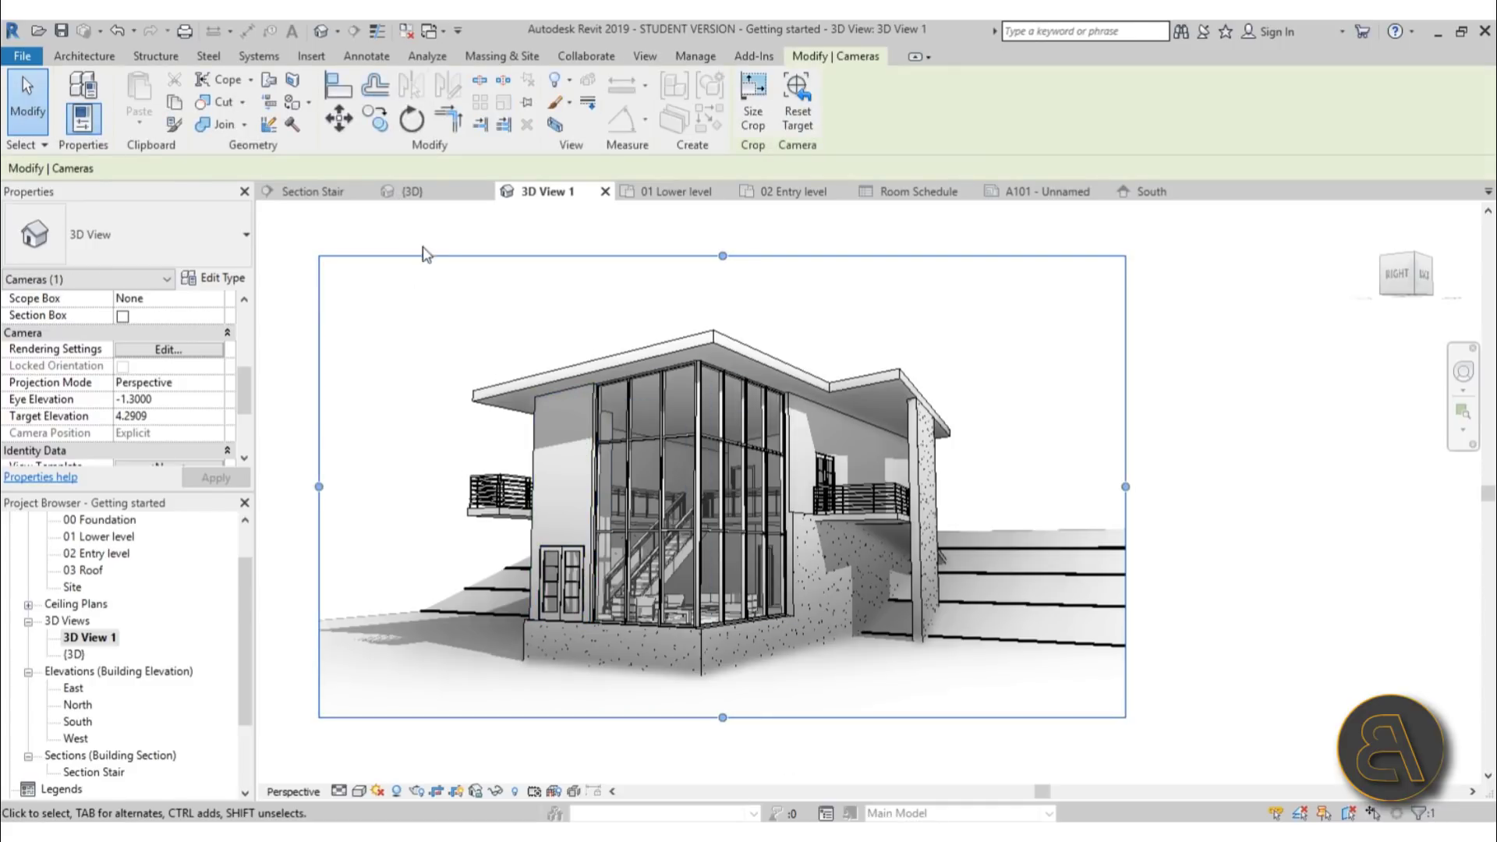
click(354, 234)
click(335, 256)
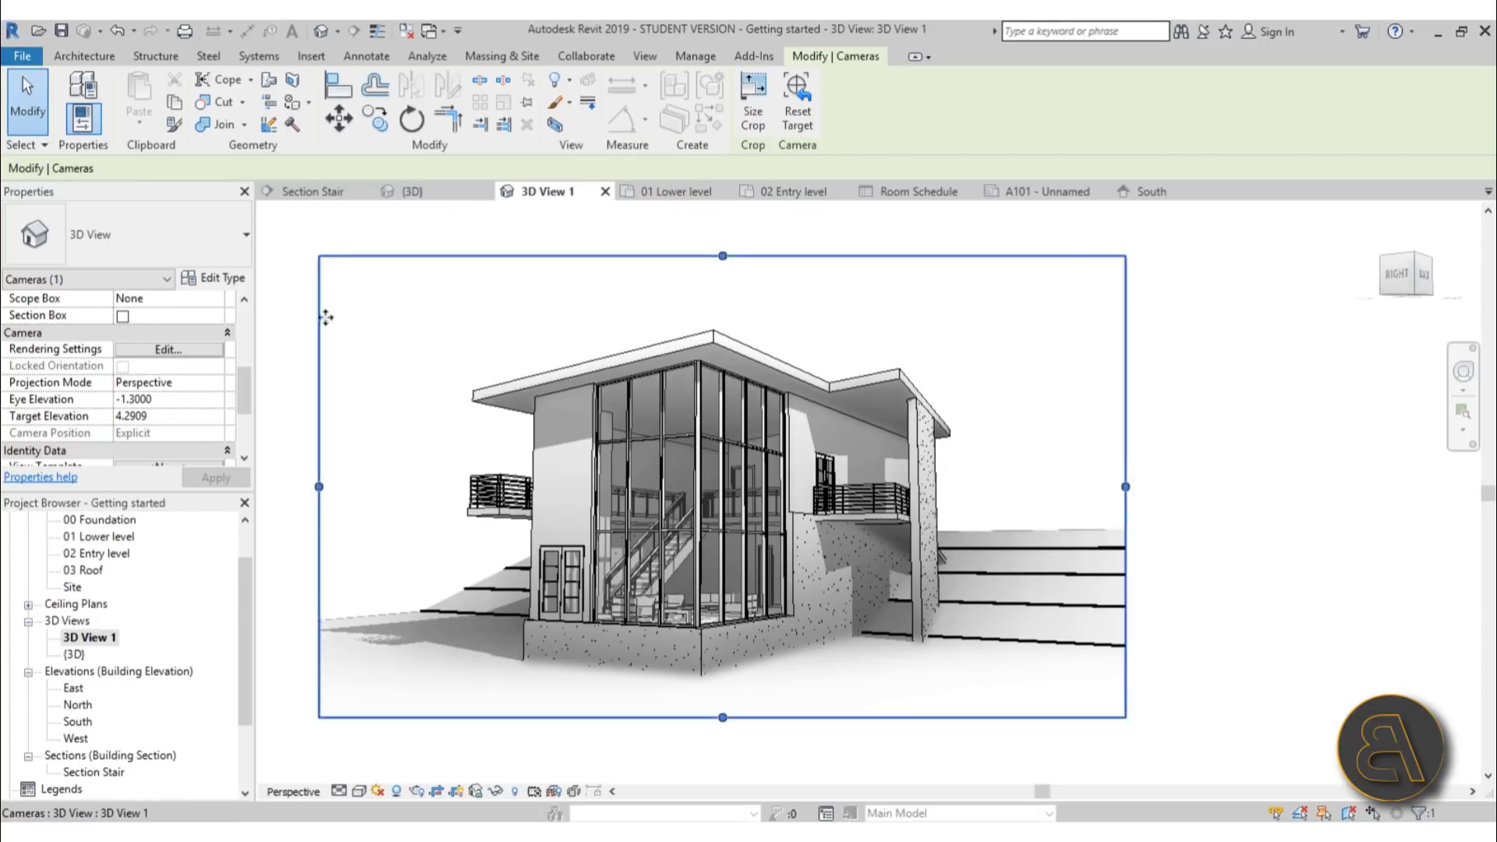
click(753, 117)
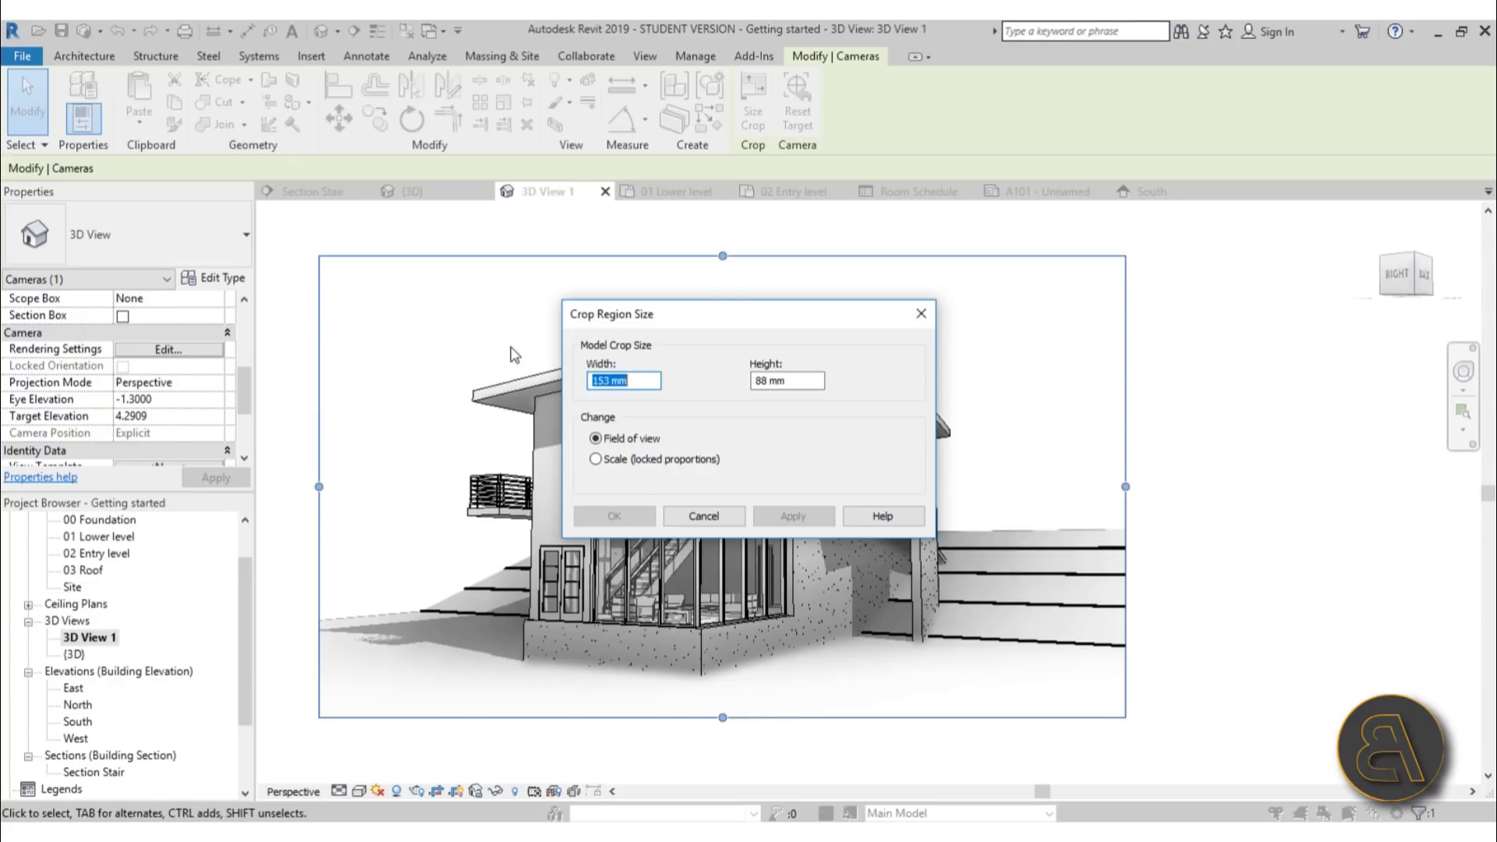
drag(728, 308, 1127, 292)
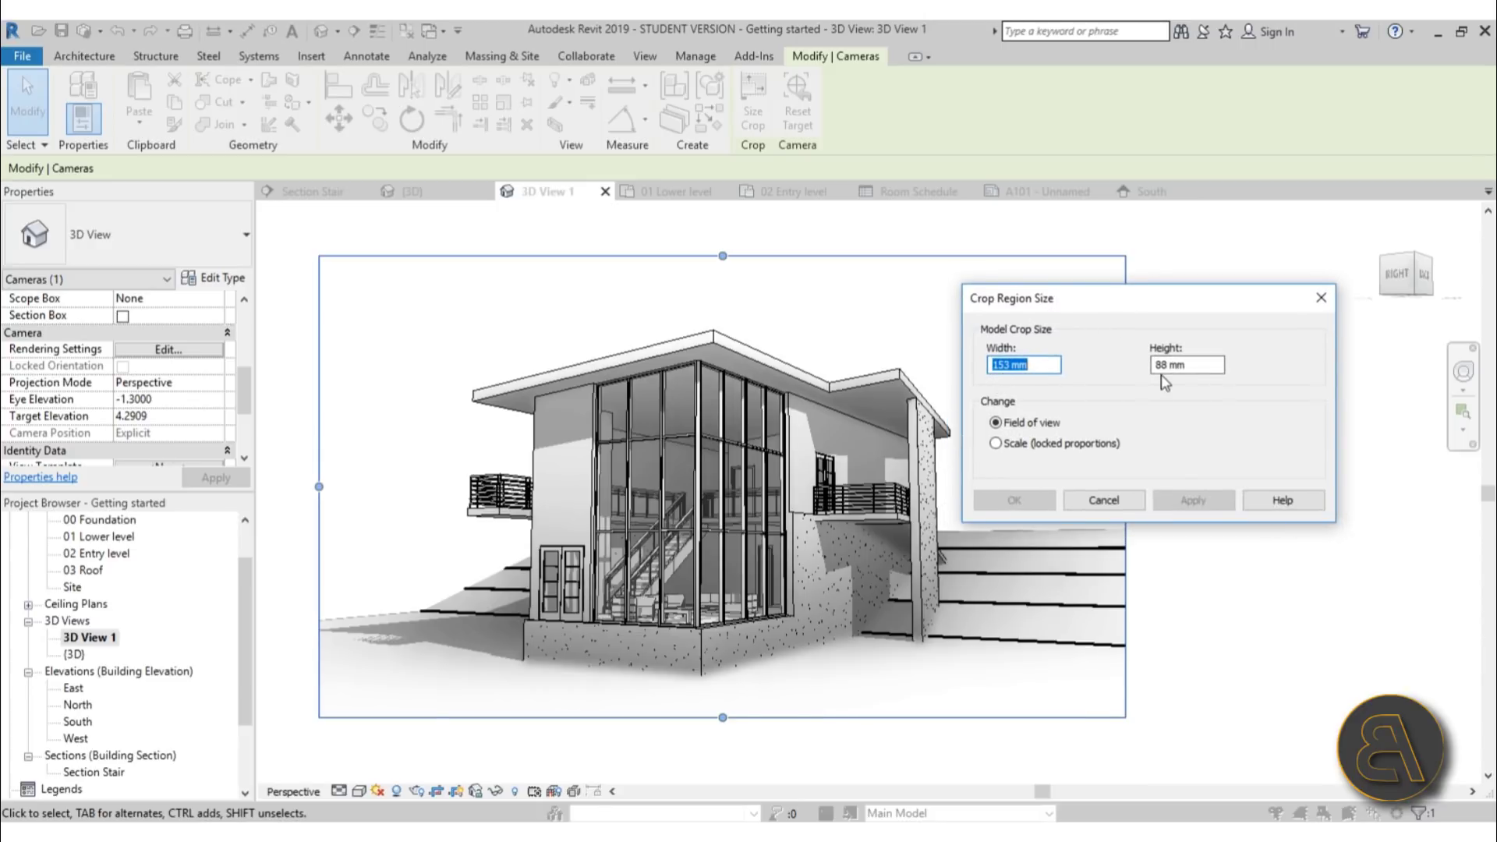
click(1009, 443)
click(1005, 366)
text(2)
click(1193, 499)
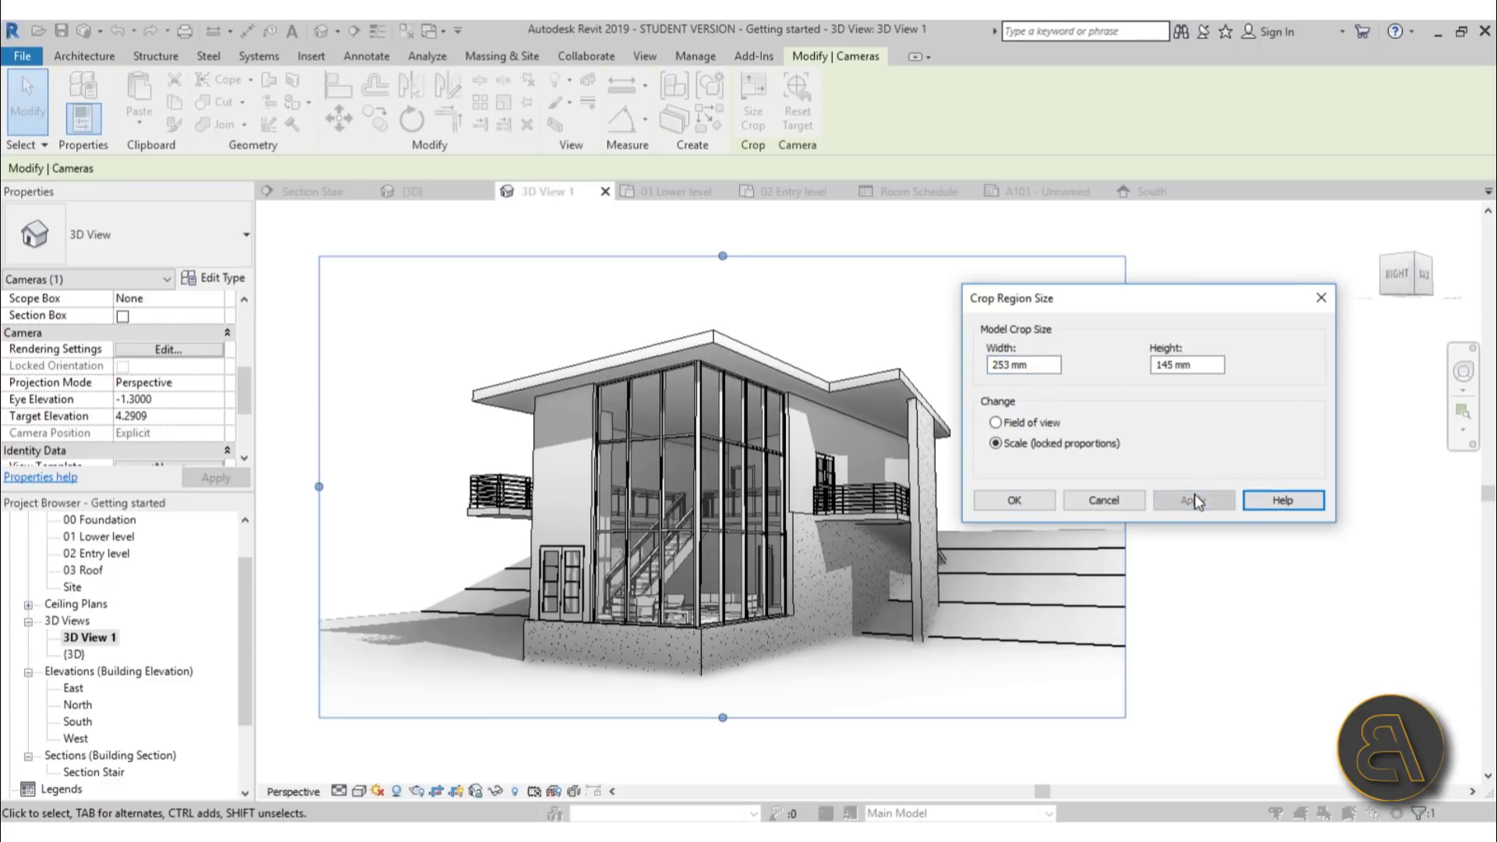
click(1014, 499)
click(412, 454)
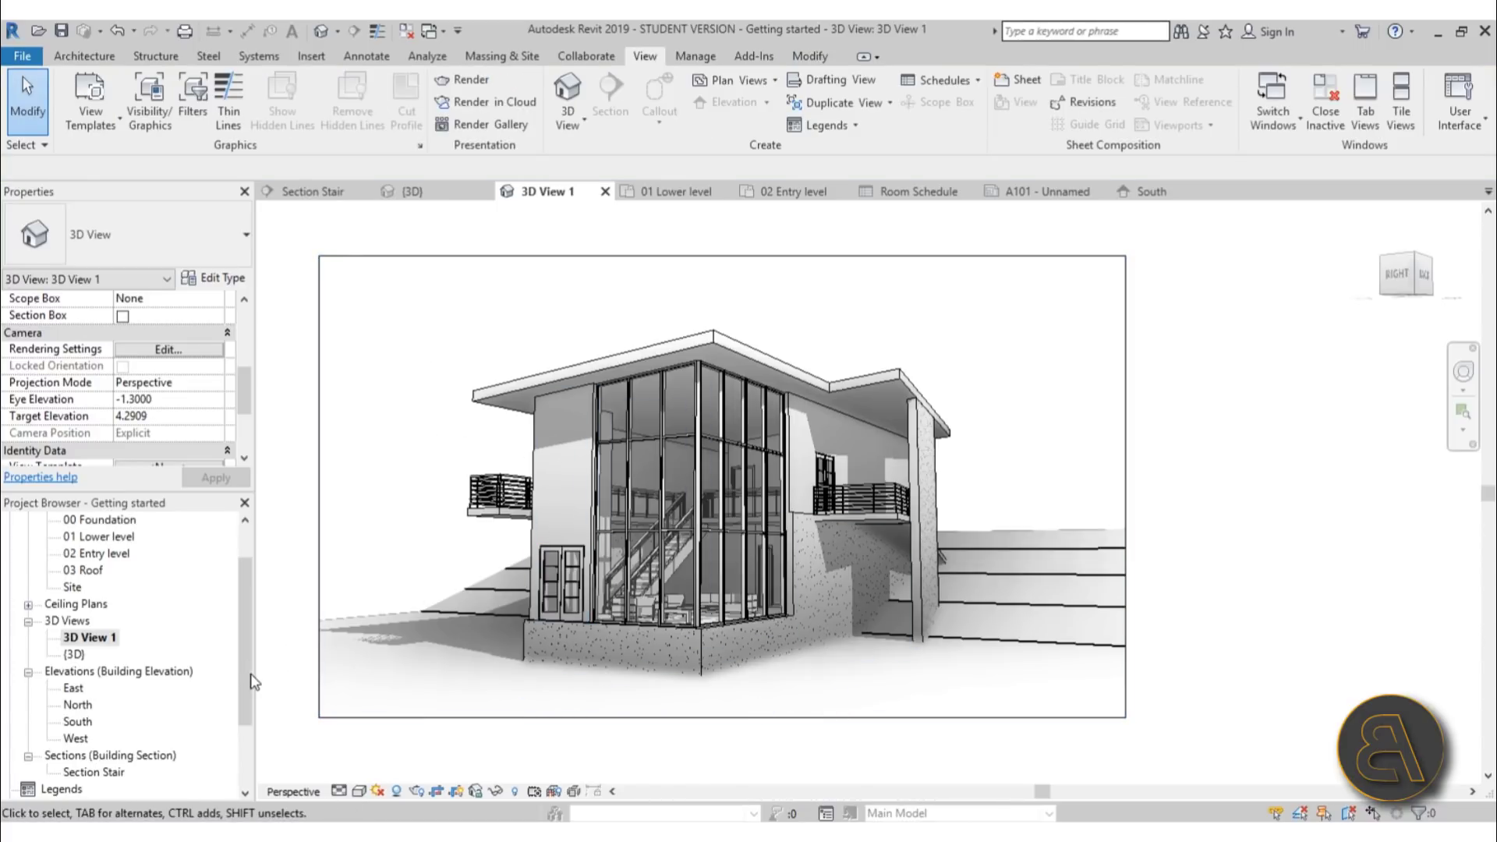
Create a new sheet using the A3 metric titleblock
drag(251, 679, 251, 735)
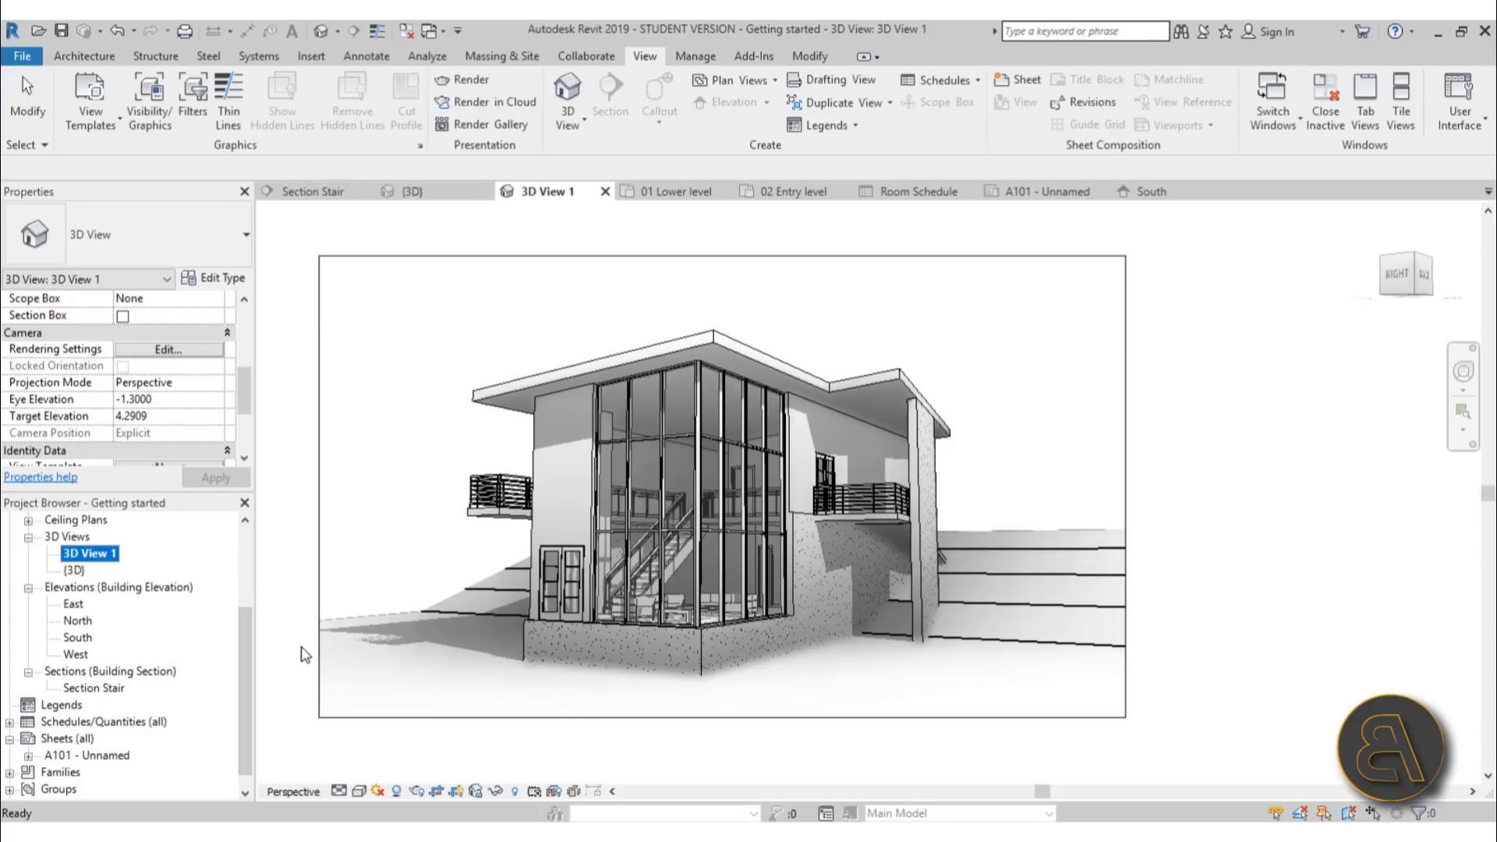
click(56, 755)
right_click(57, 756)
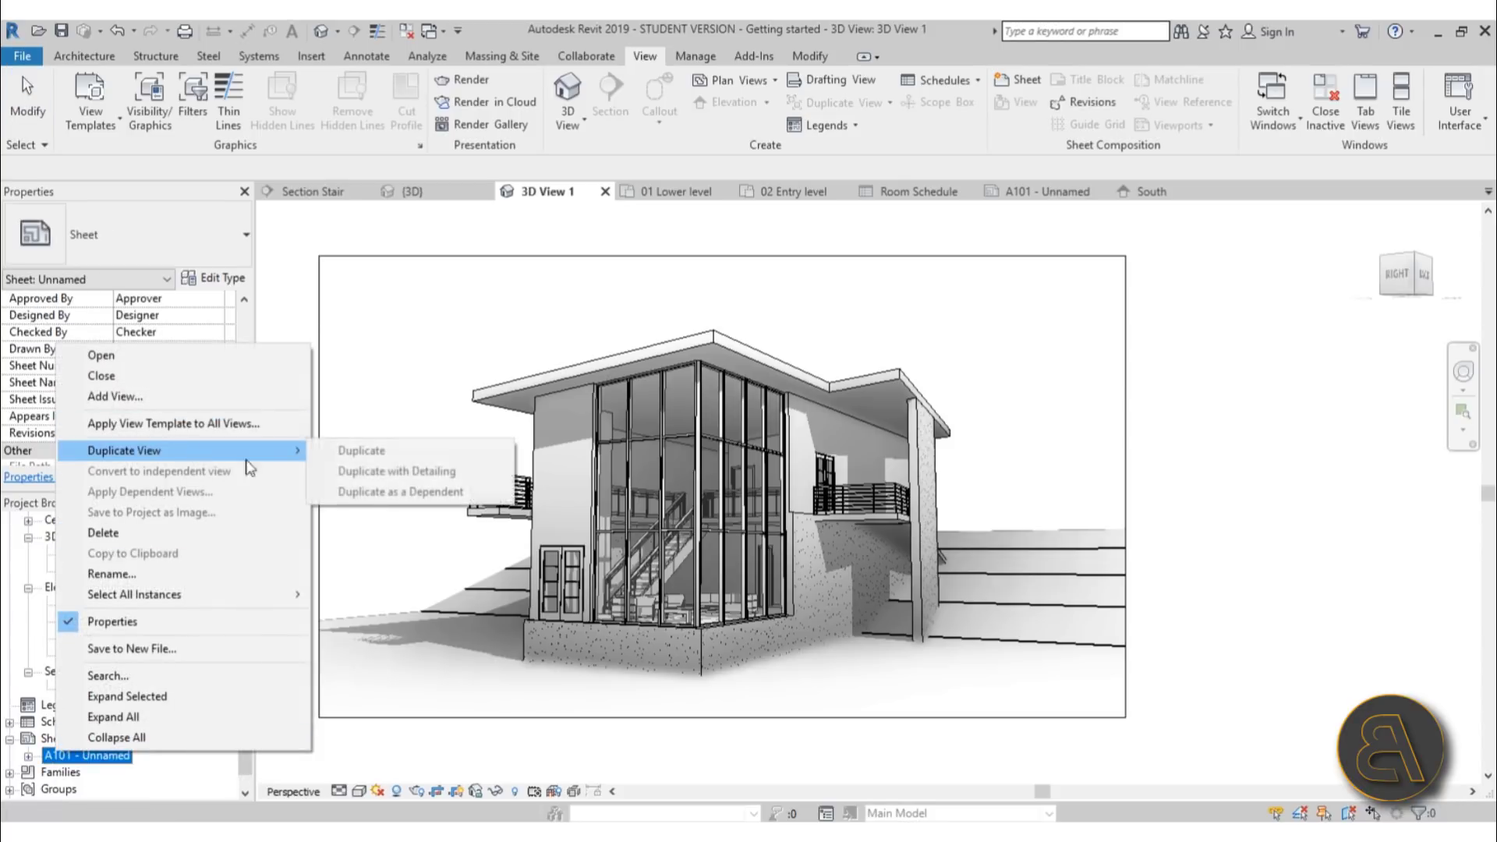
click(48, 739)
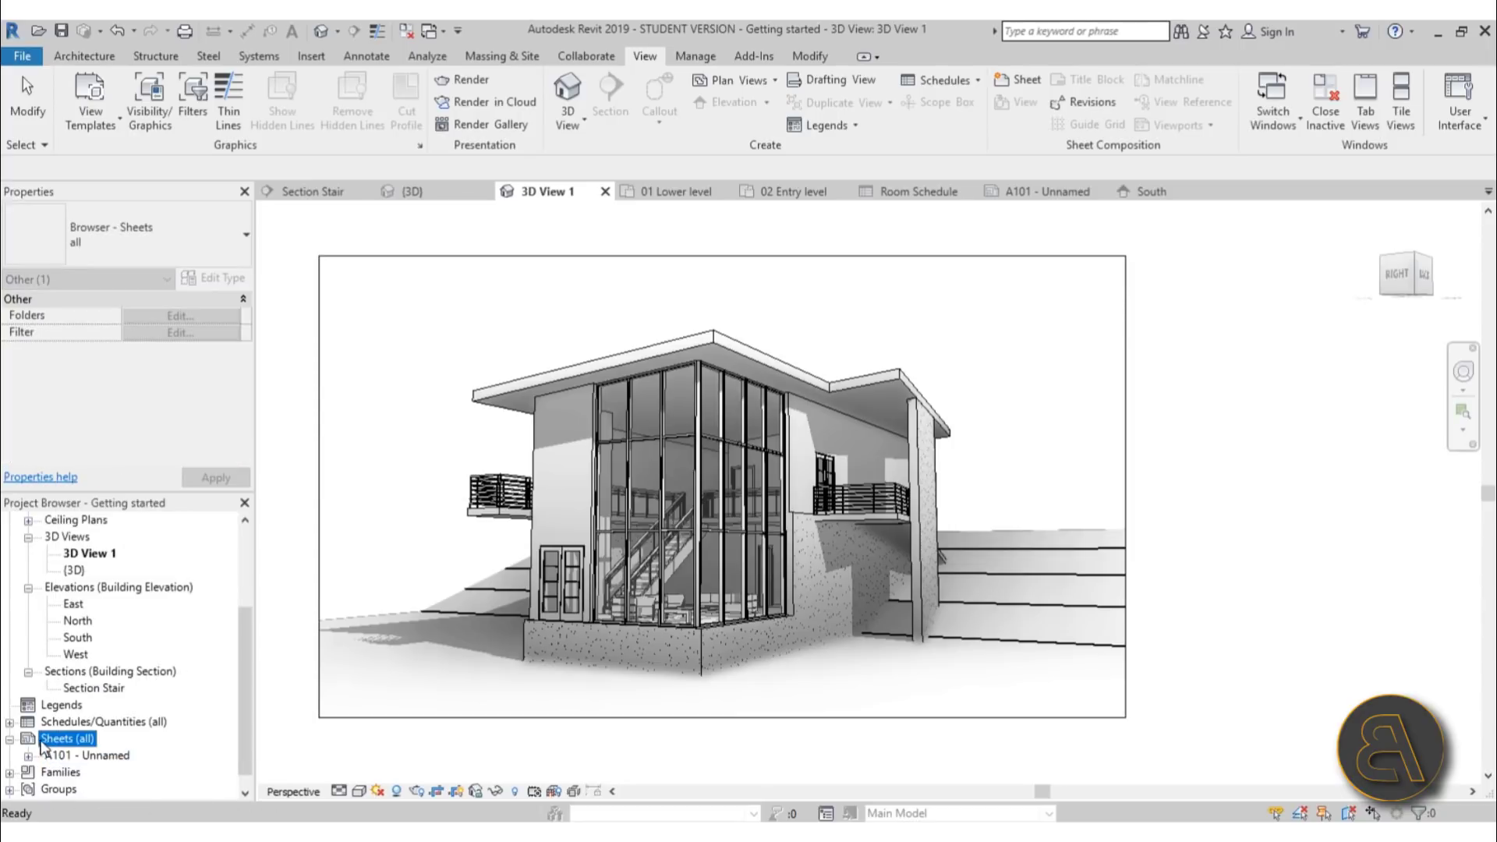
right_click(46, 746)
click(117, 590)
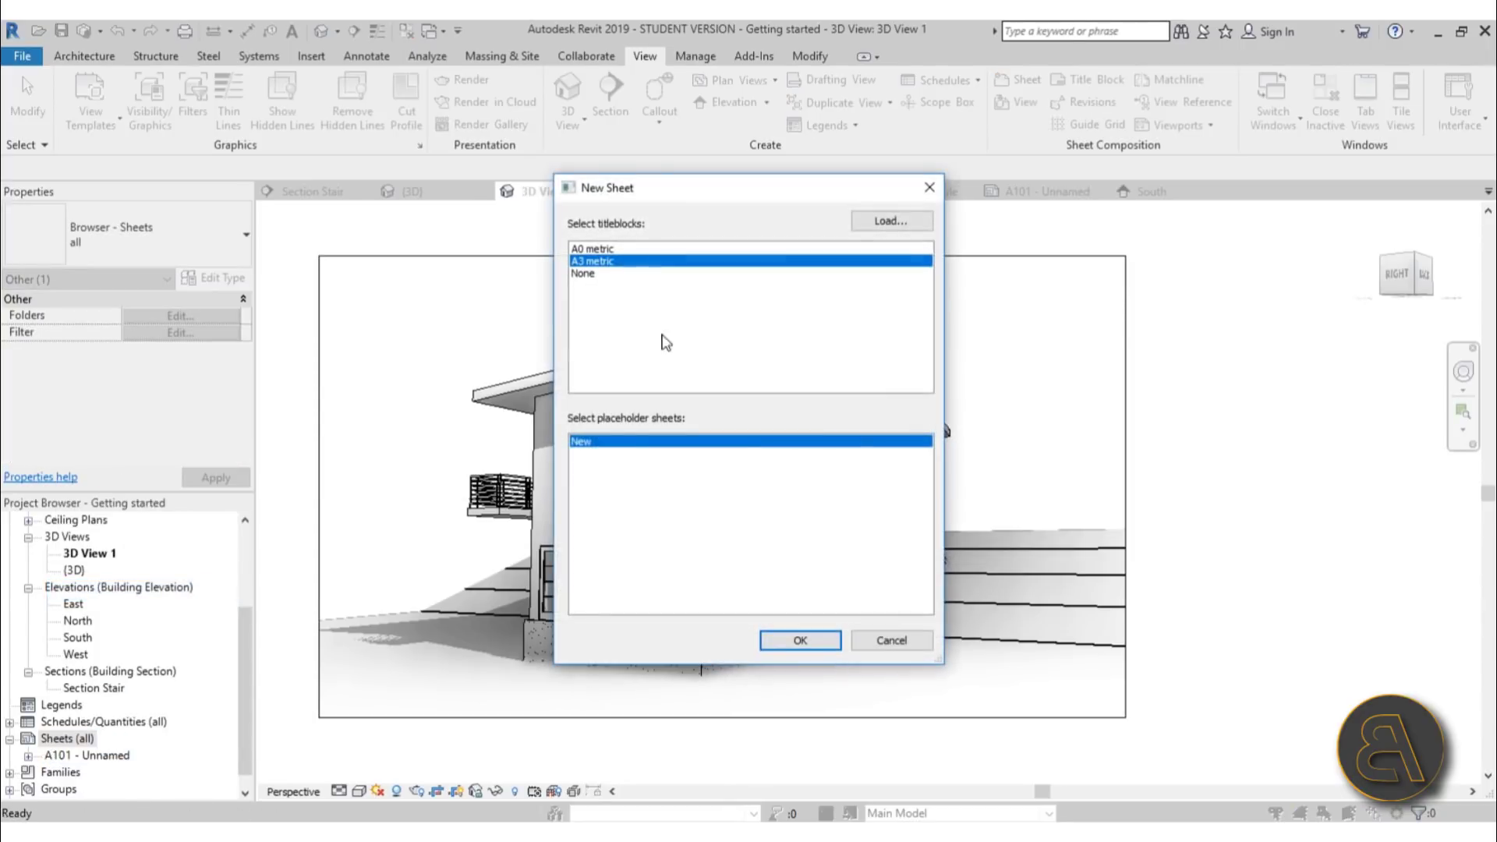
click(800, 638)
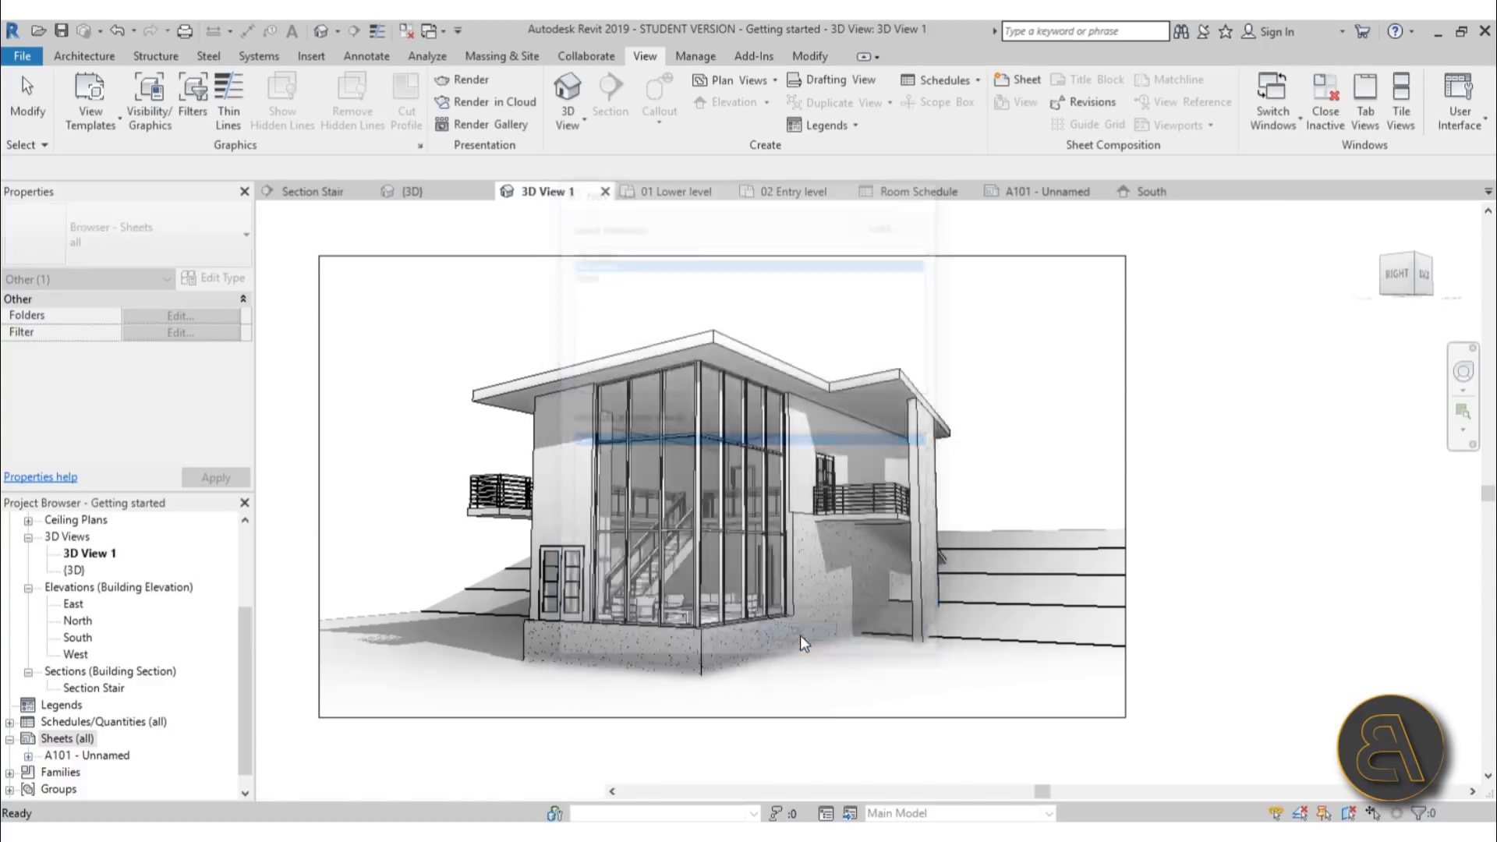
Place 3D View 1 in the drawing area of the new sheet, above the titleblock
drag(92, 561, 845, 456)
click(866, 456)
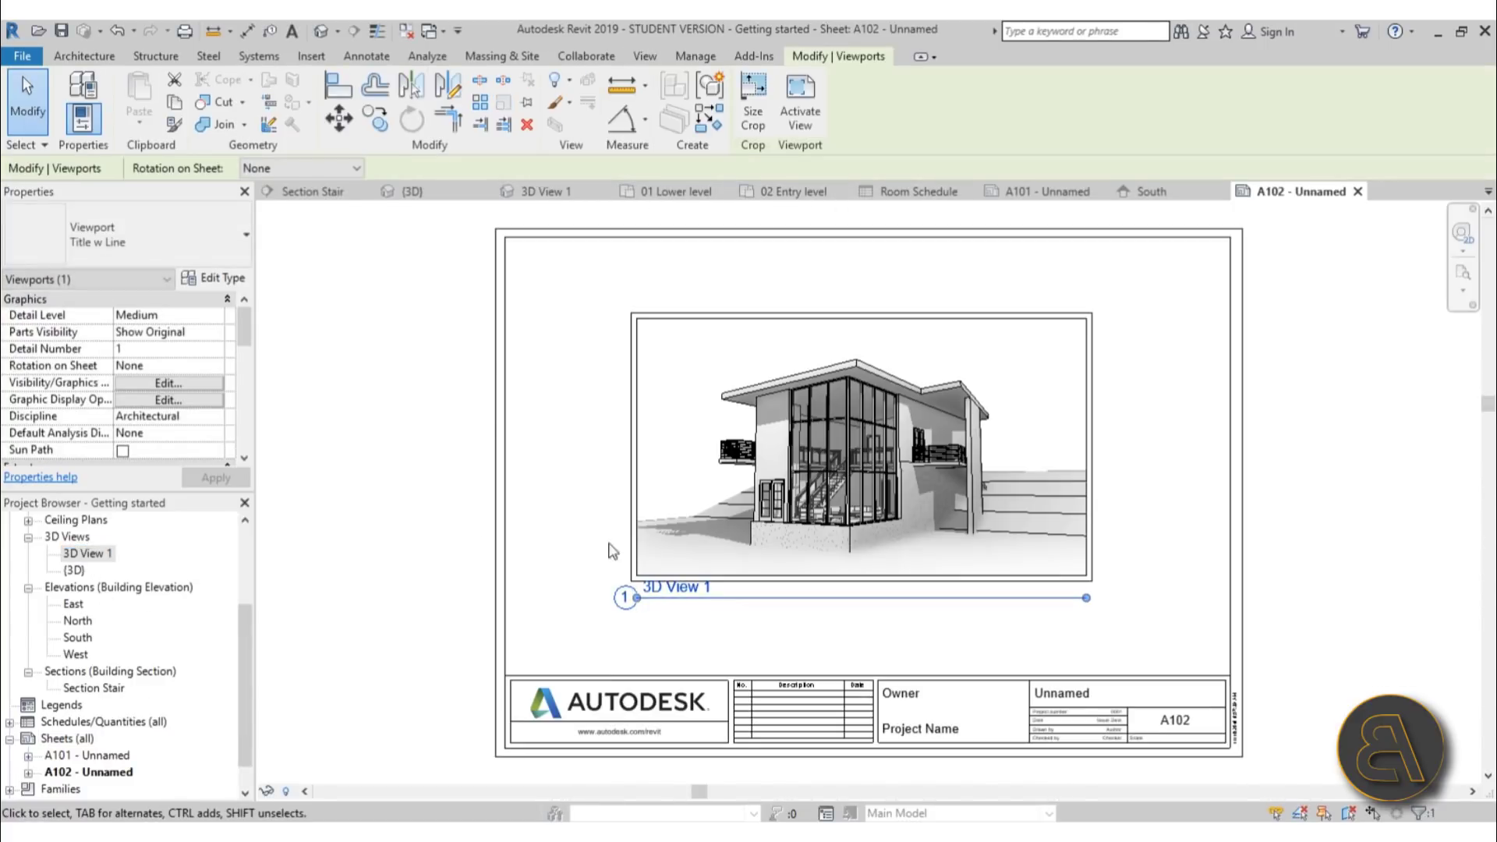
key(Escape)
scroll(972, 460, up, 3)
scroll(650, 555, down, 2)
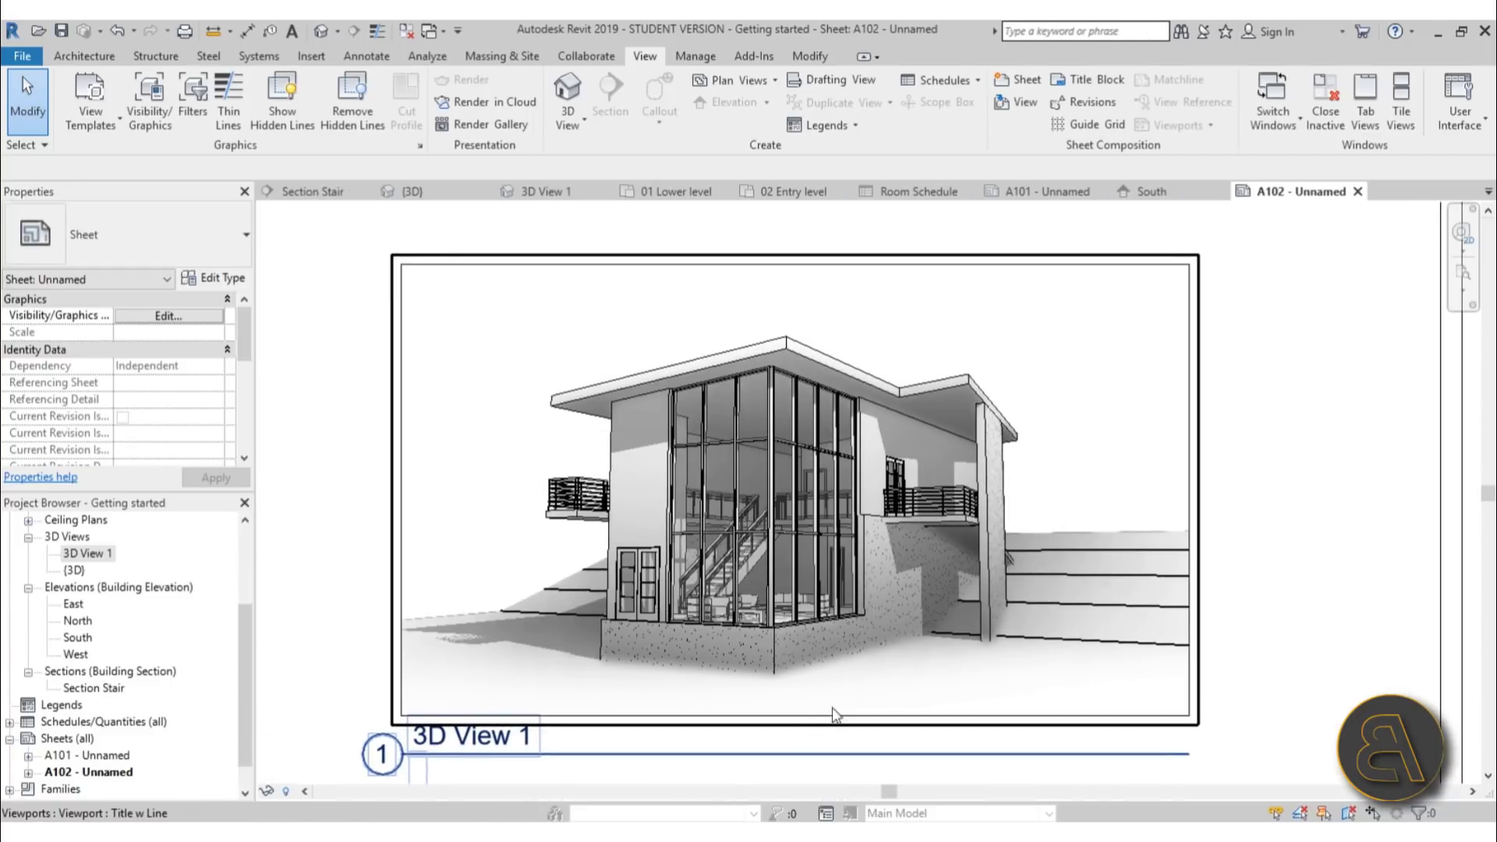
scroll(64, 653, up, 3)
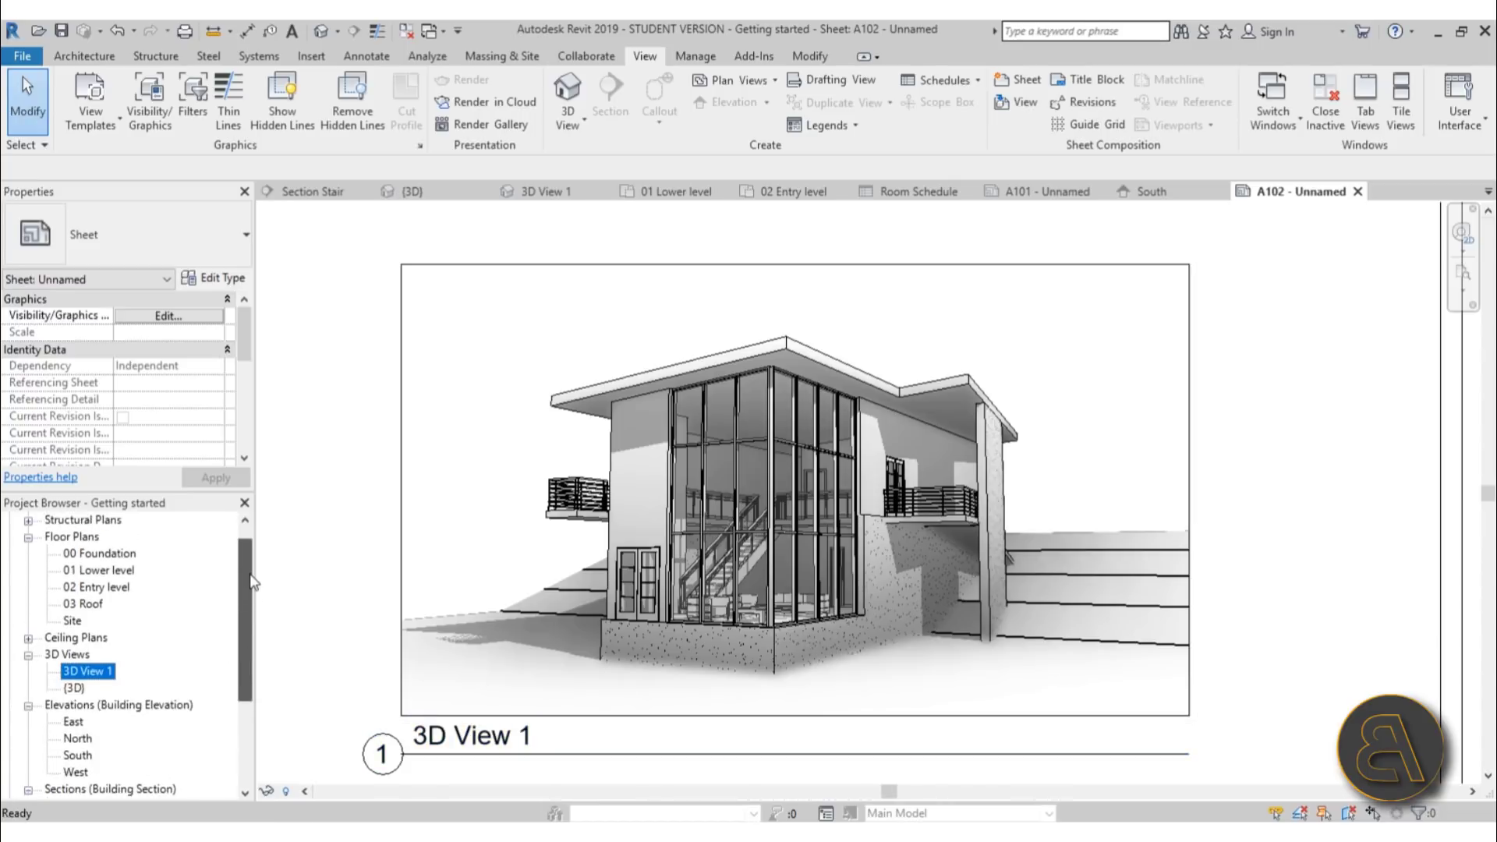
Place two Scarlet Oak 12.5 Meters trees side by side below the house in the Site floor plan
double_click(73, 637)
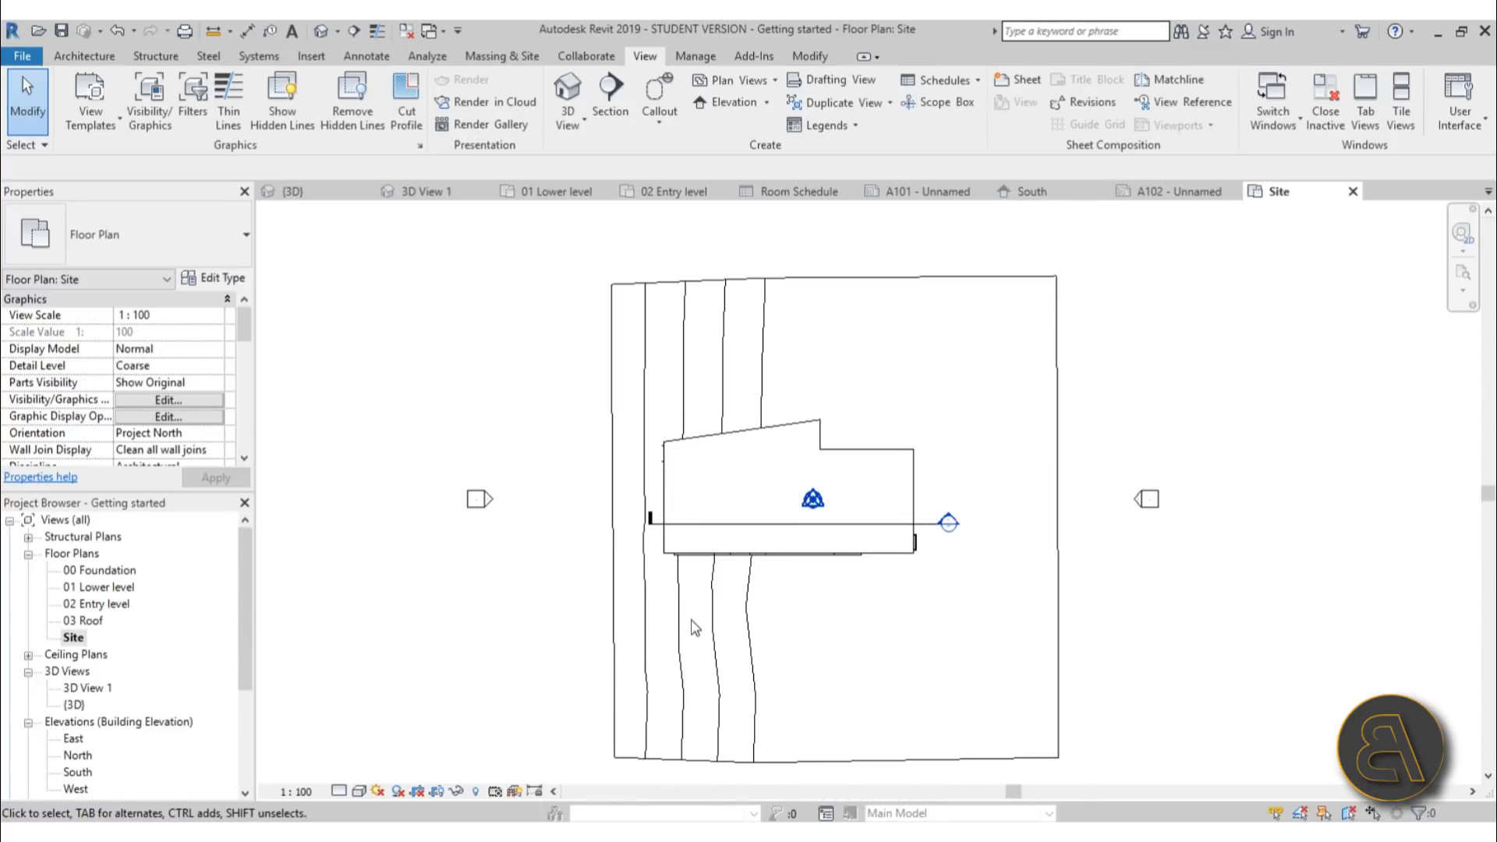
click(499, 55)
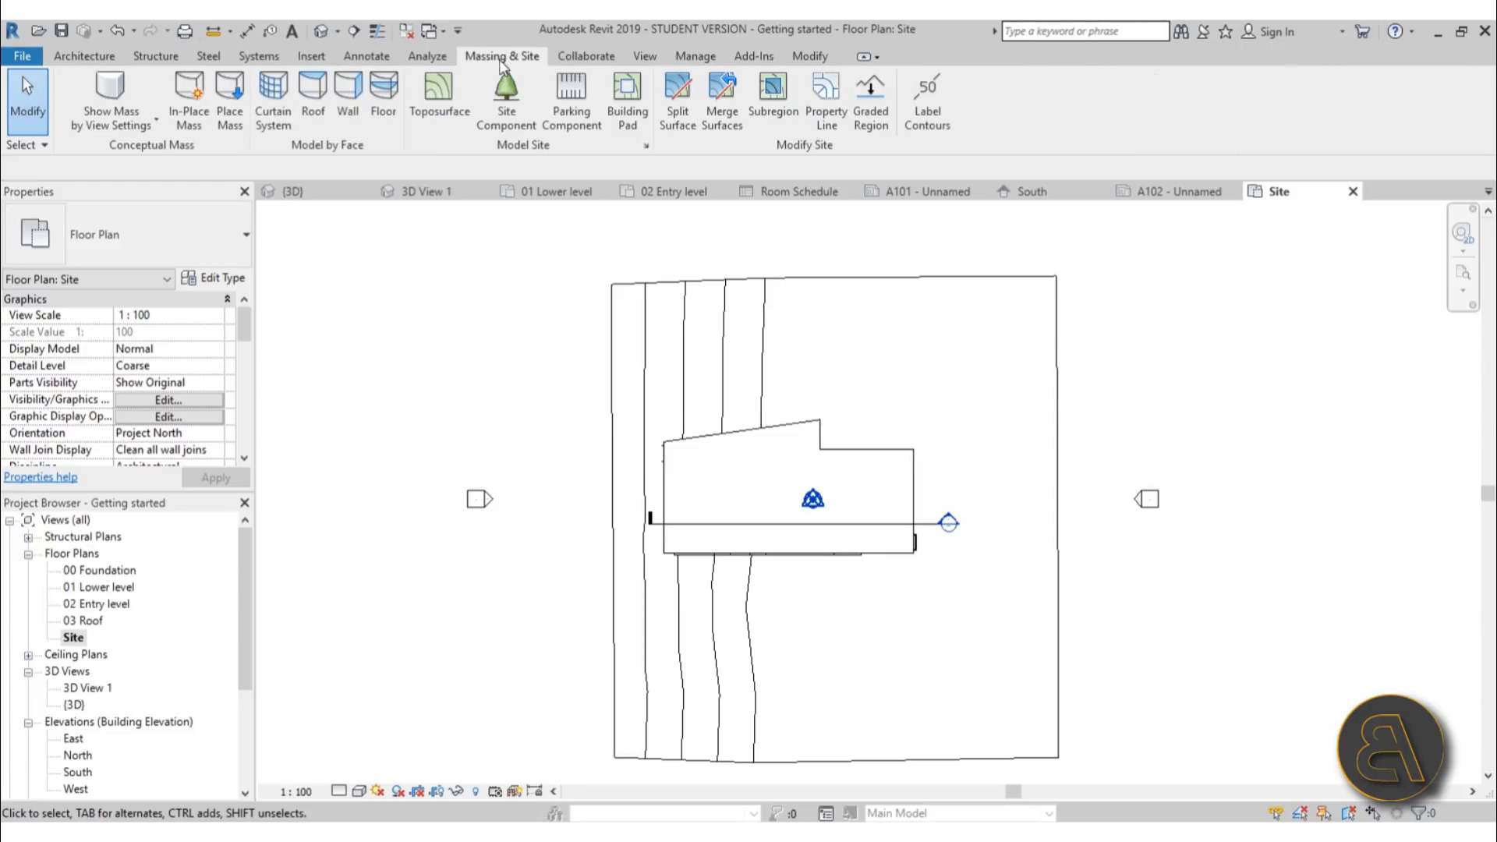
click(506, 105)
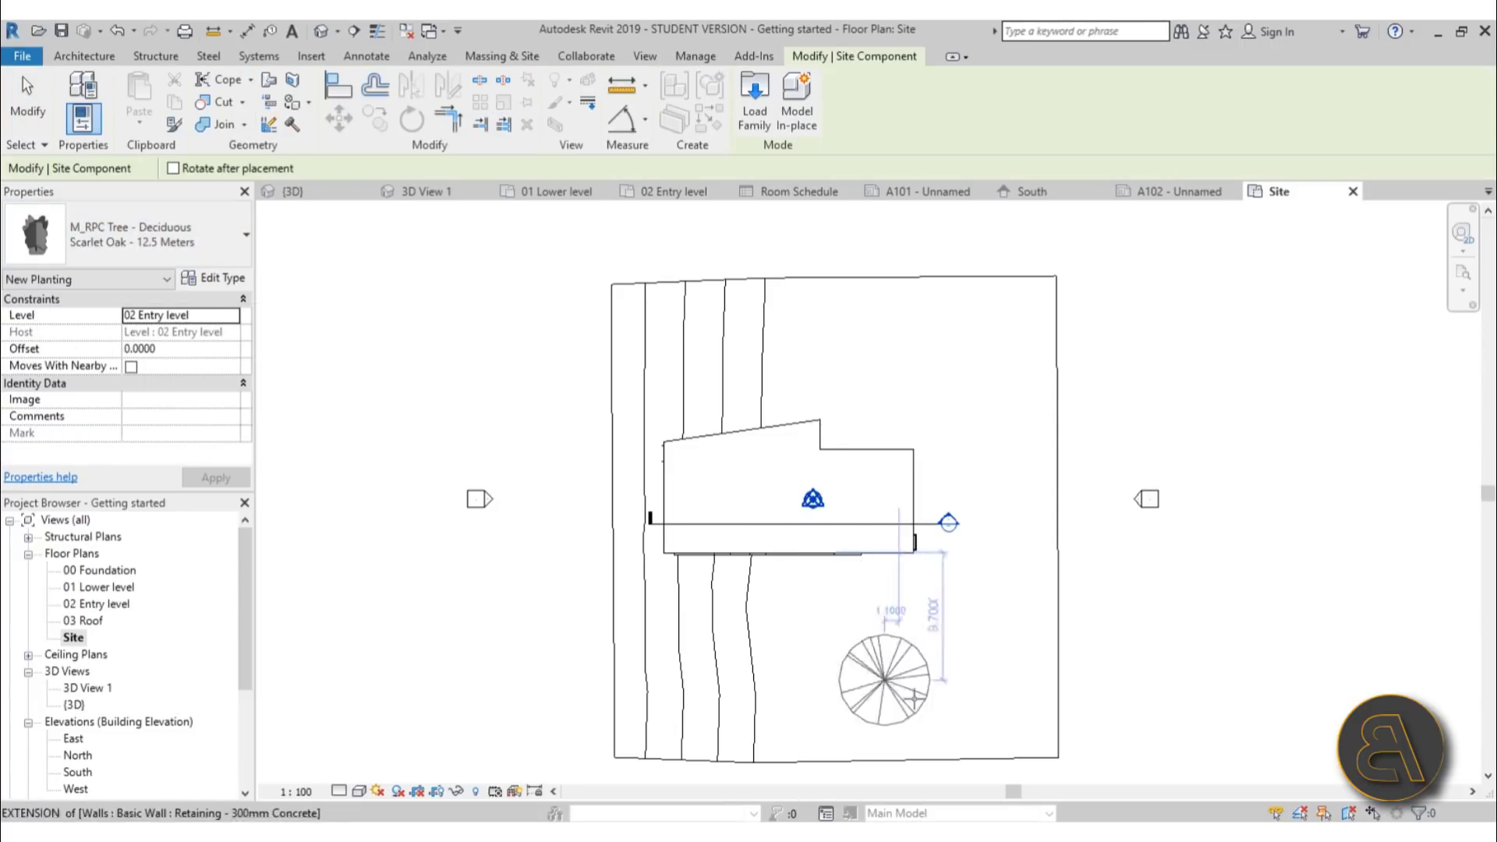
click(809, 643)
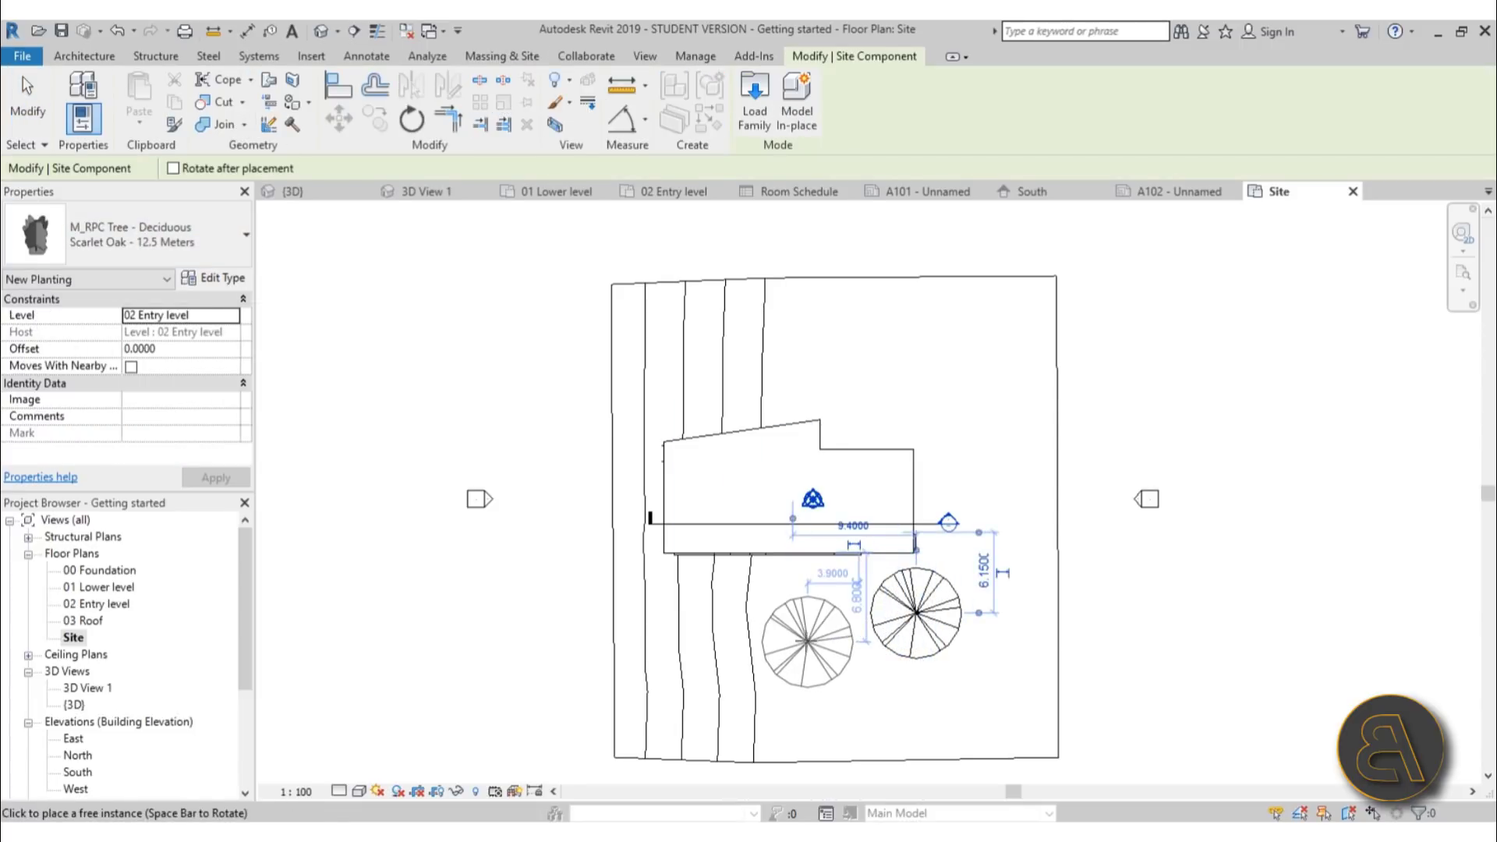
click(803, 636)
key(Escape)
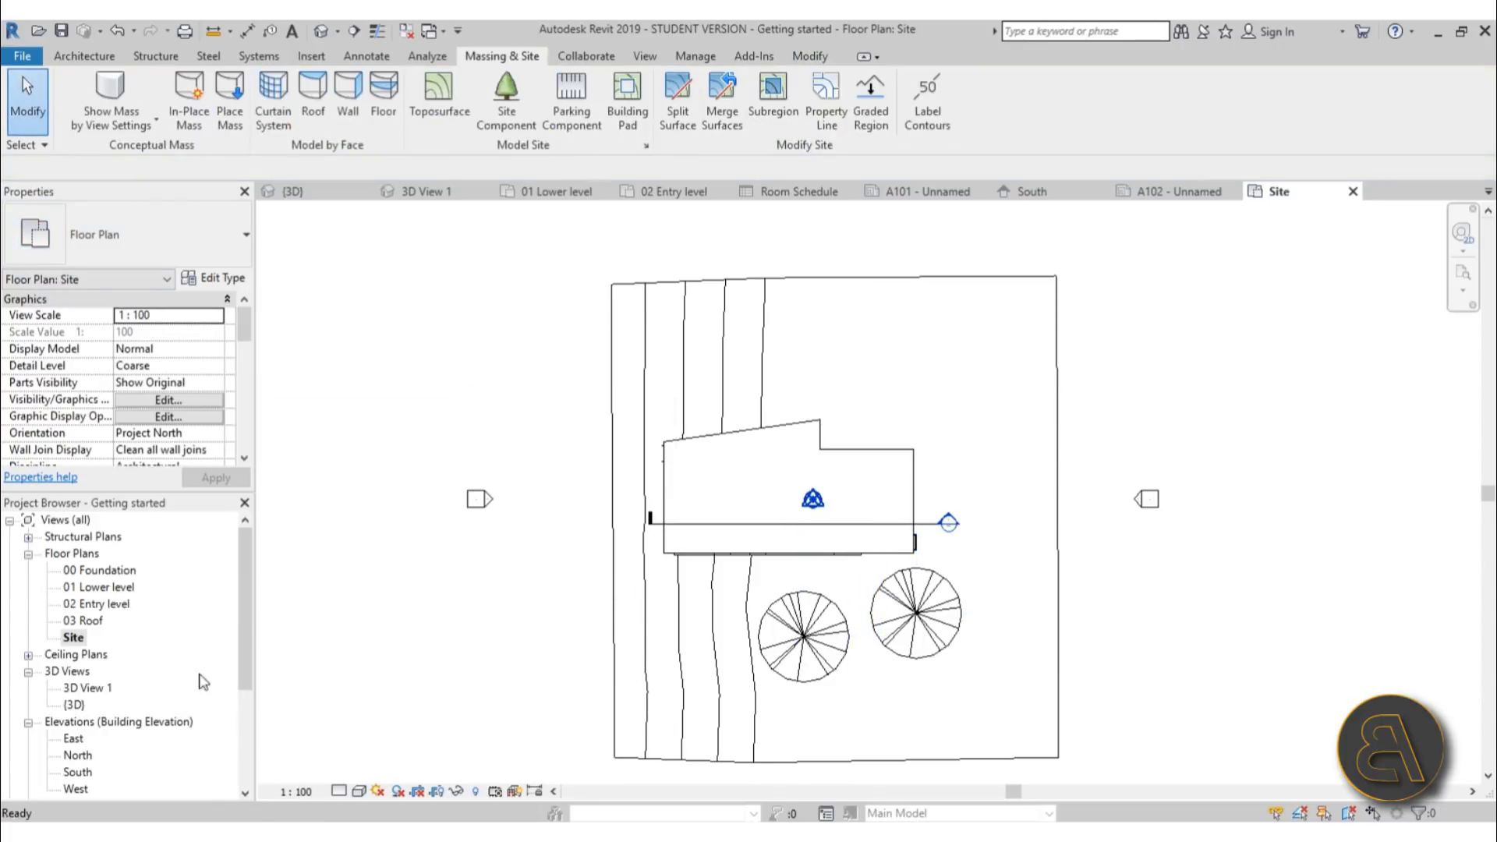
Open sheet A102 and examine how the trees appear in the placed perspective view
drag(247, 641, 241, 737)
double_click(102, 738)
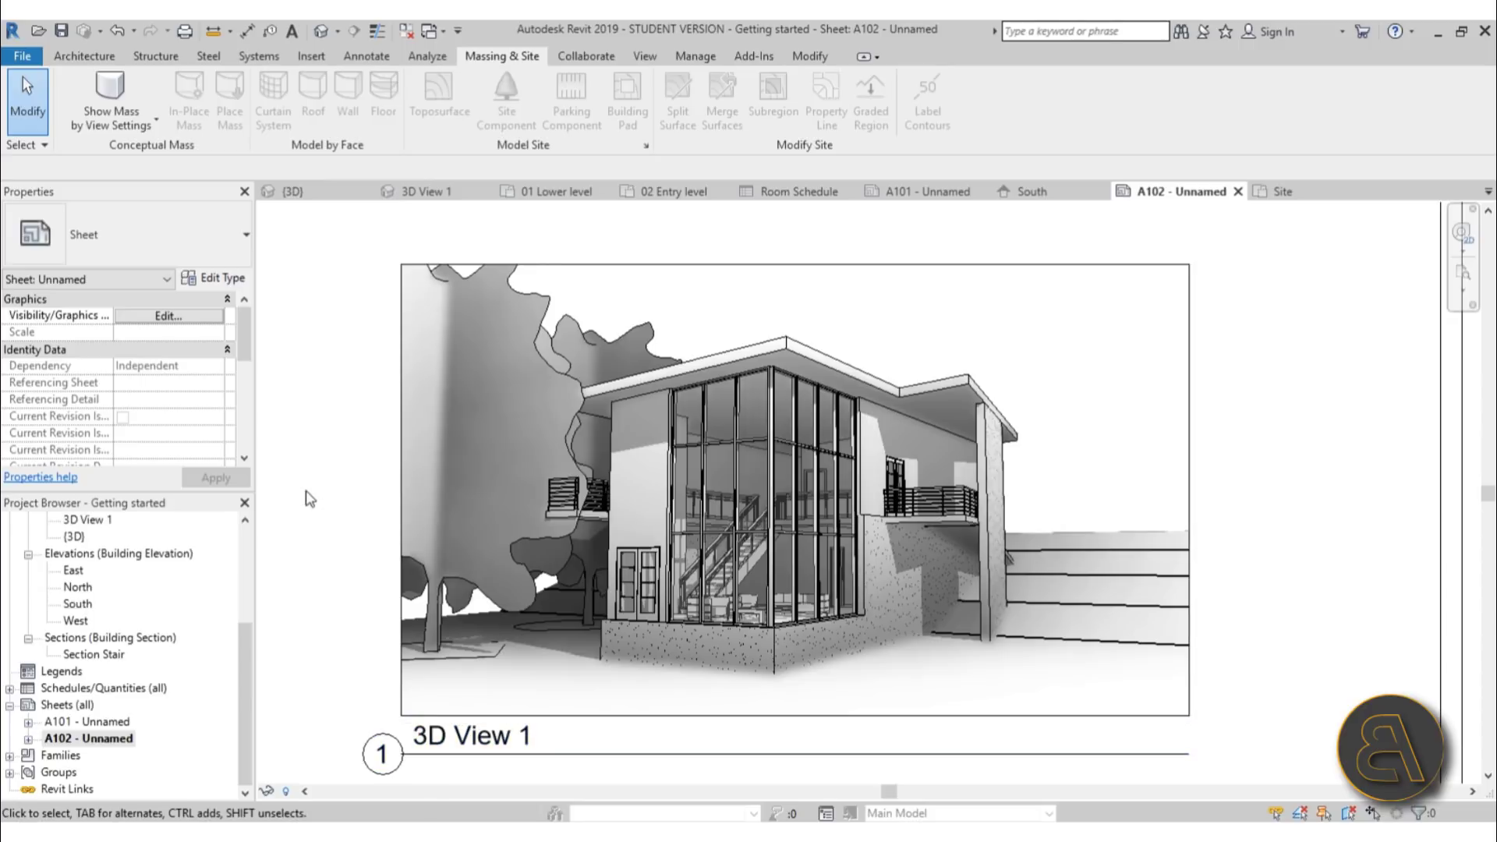
scroll(1013, 580, down, 3)
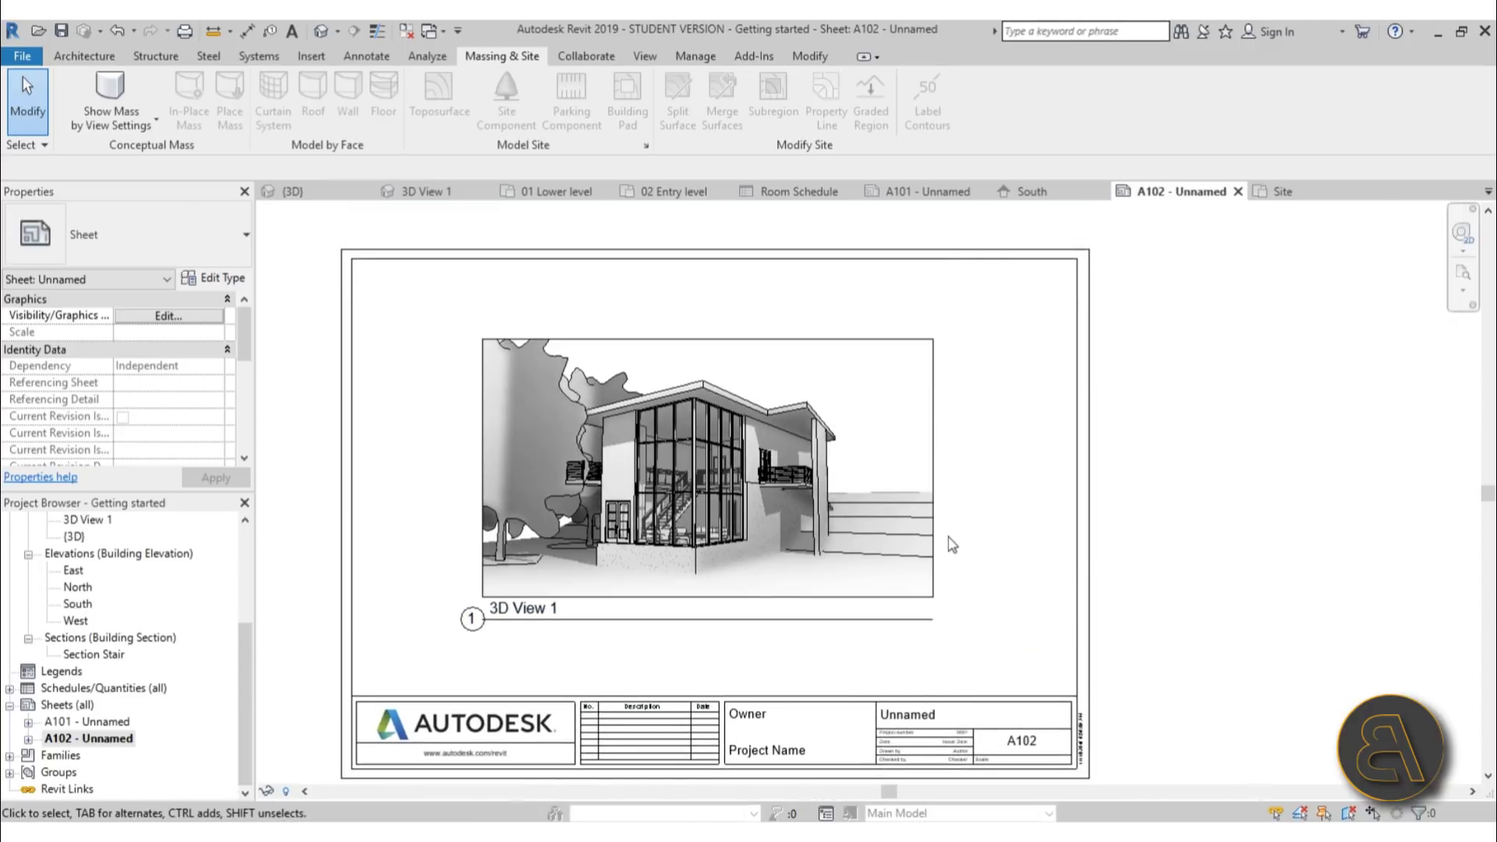
scroll(974, 549, up, 2)
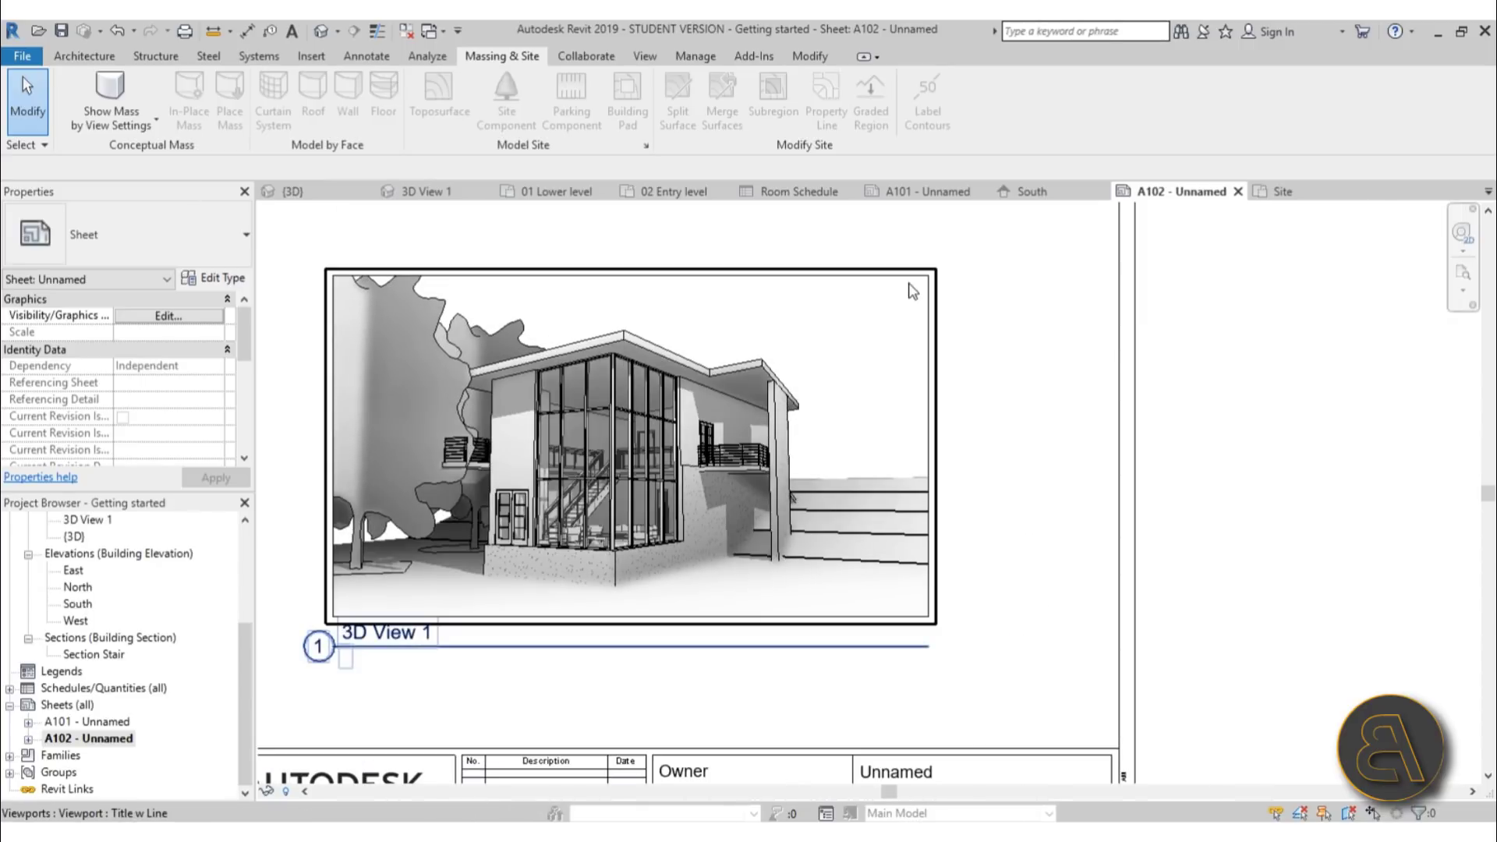
Turn off crop region visibility for 3D View 1 and return to sheet A102
double_click(87, 520)
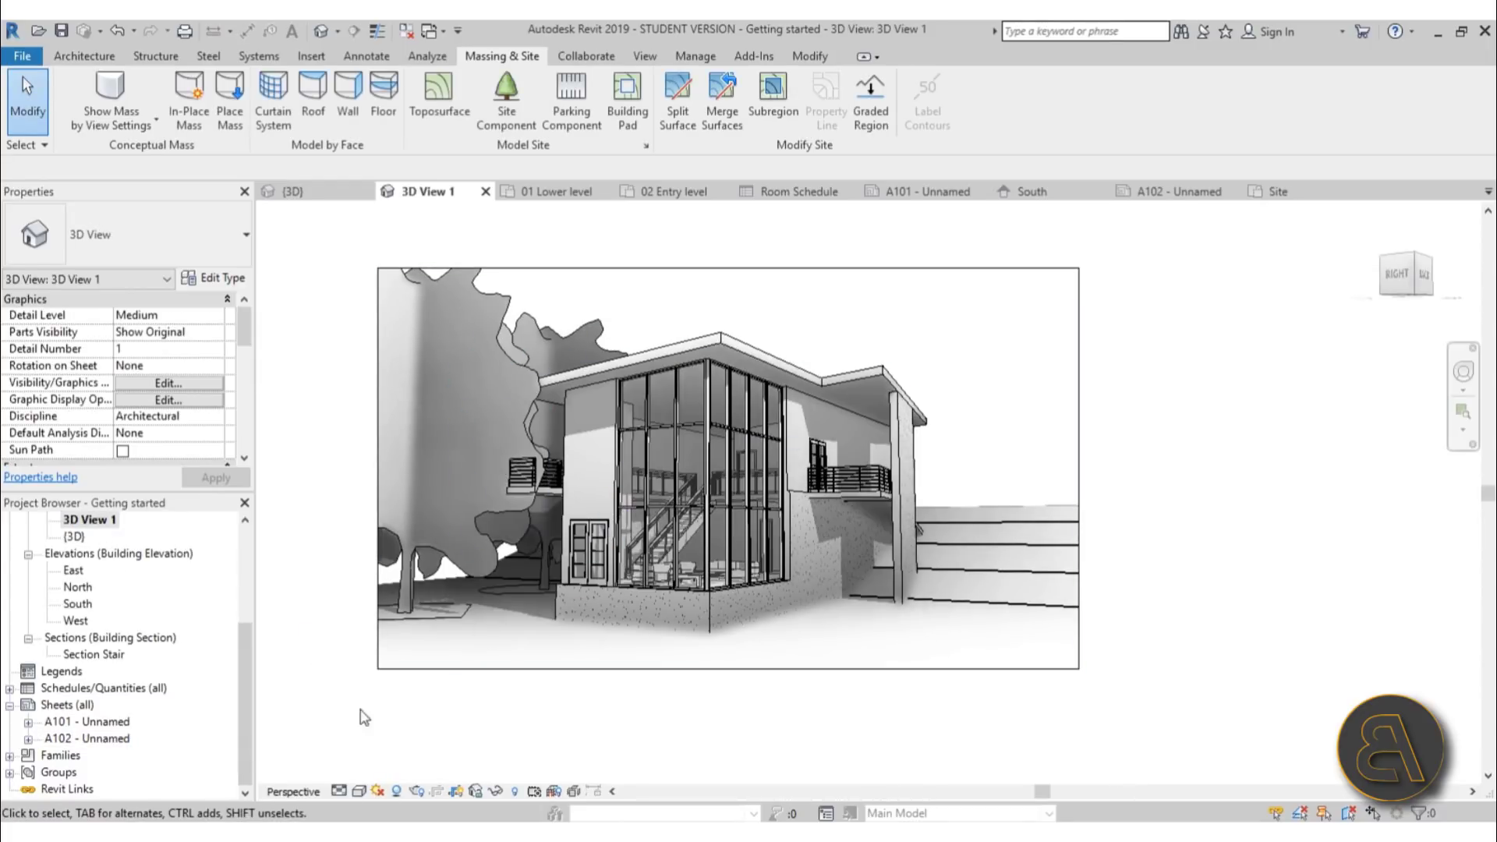
drag(244, 339, 245, 375)
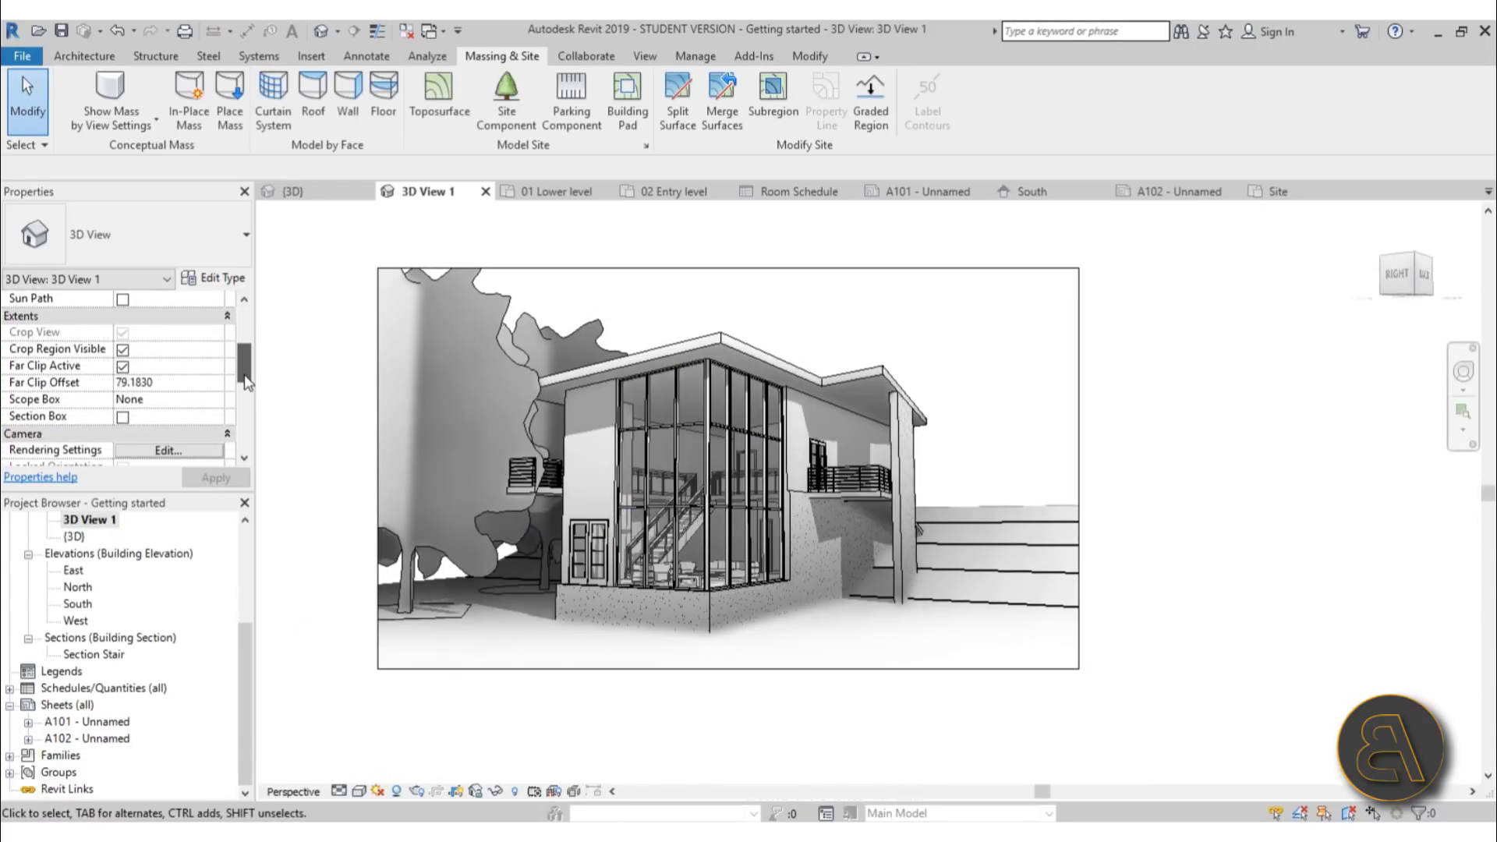
click(123, 349)
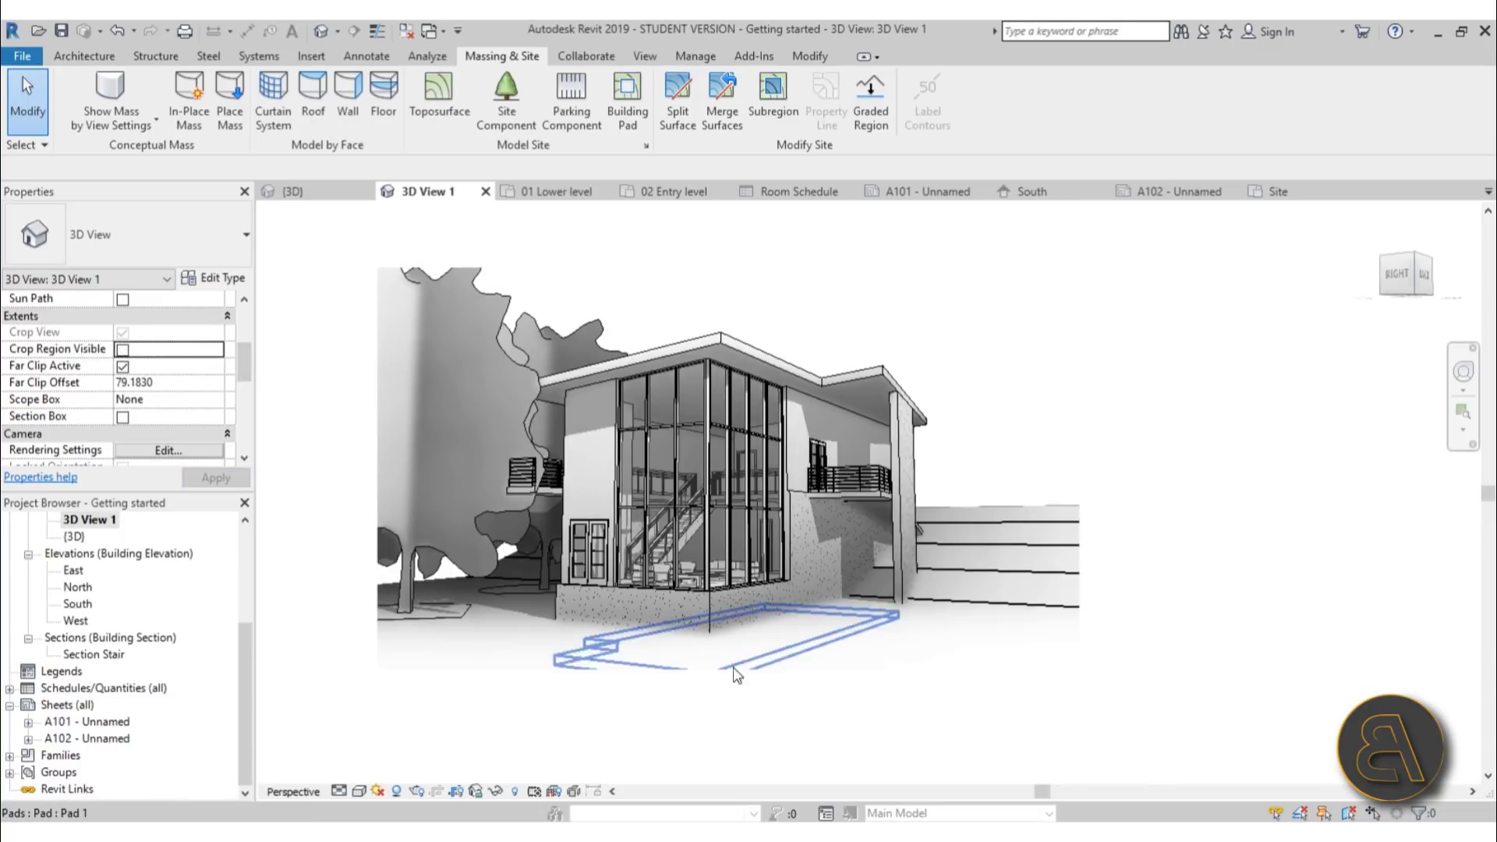
click(250, 664)
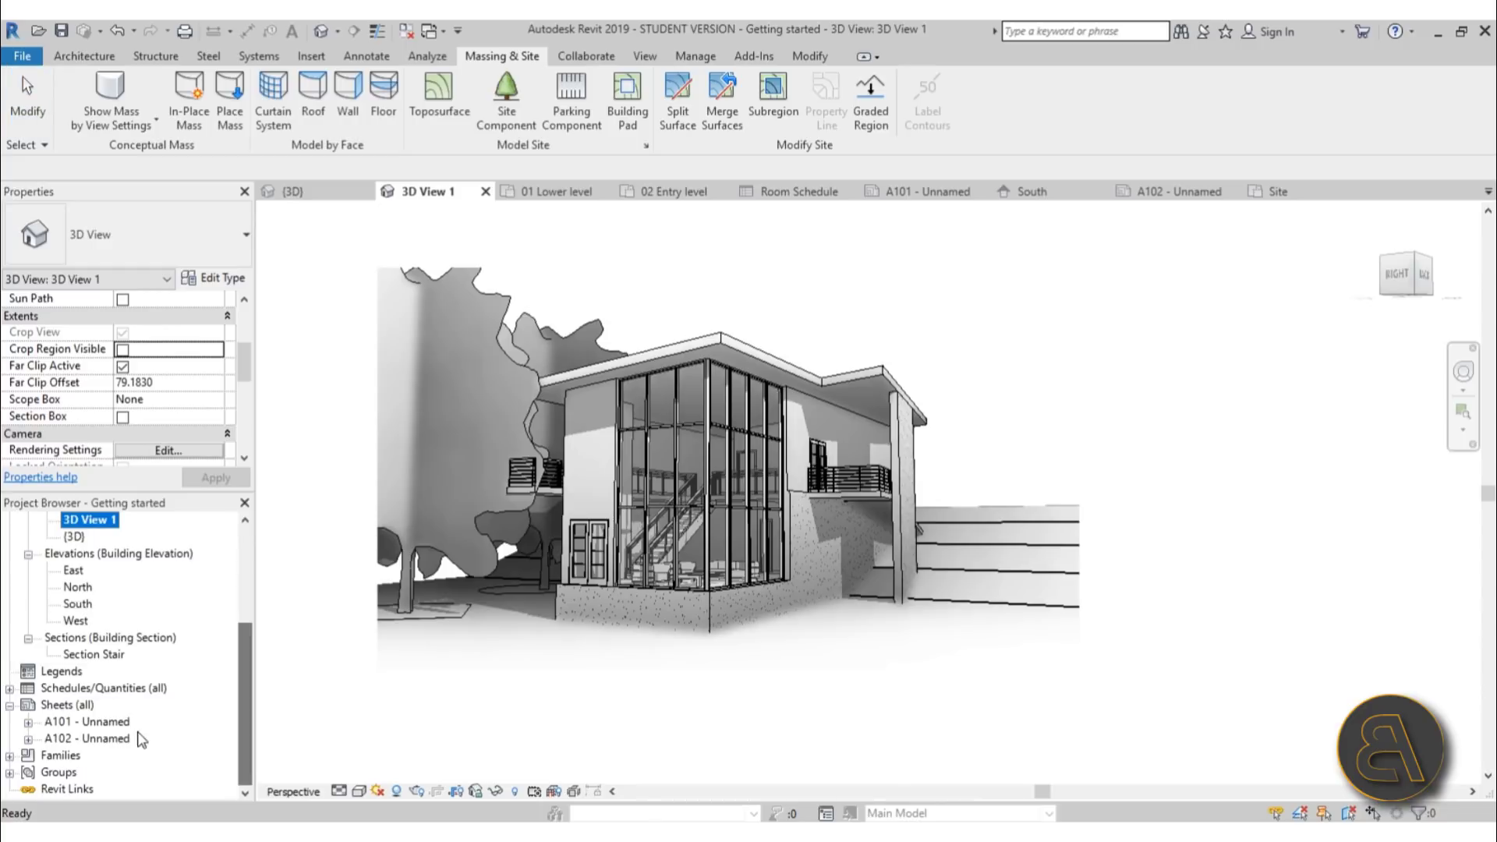
double_click(87, 737)
middle_drag(1036, 601, 1032, 603)
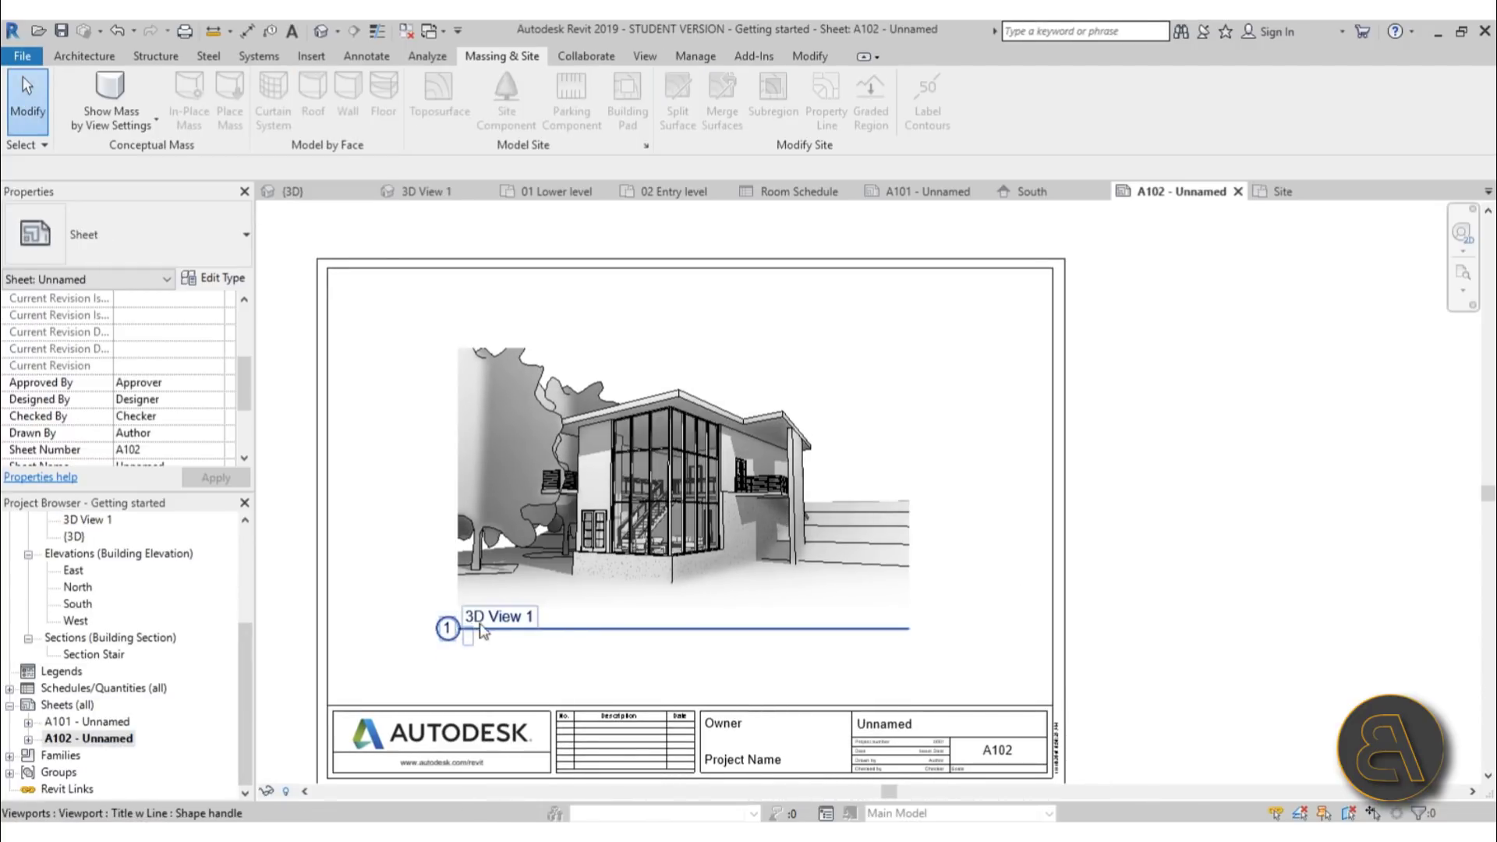
Change the 3D View 1 viewport type on sheet A102 to No Title
click(571, 628)
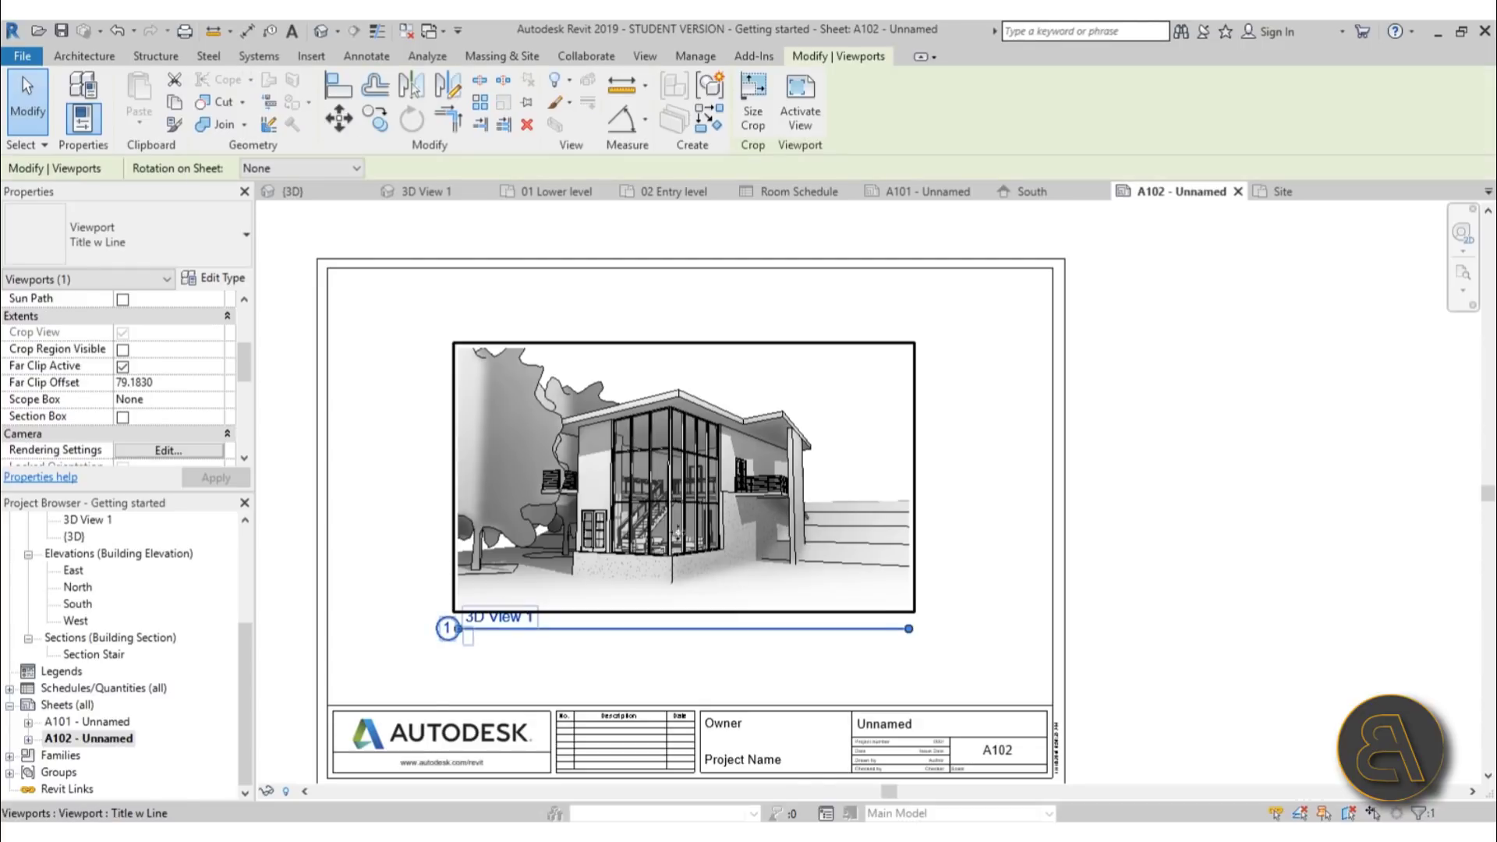
click(142, 242)
click(78, 326)
click(1014, 373)
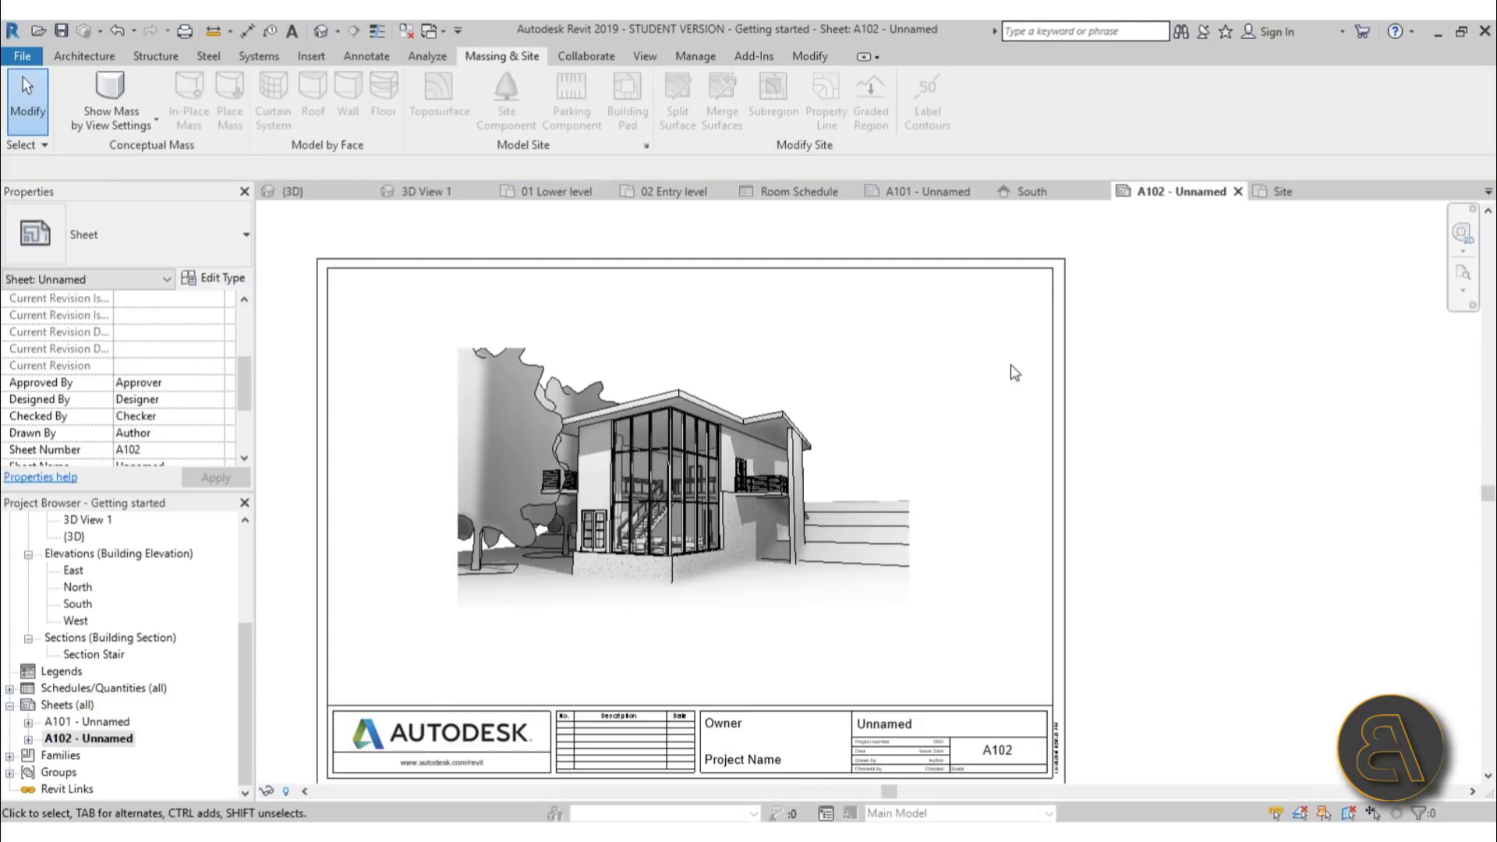
Move the perspective viewport slightly down on sheet A102
click(794, 460)
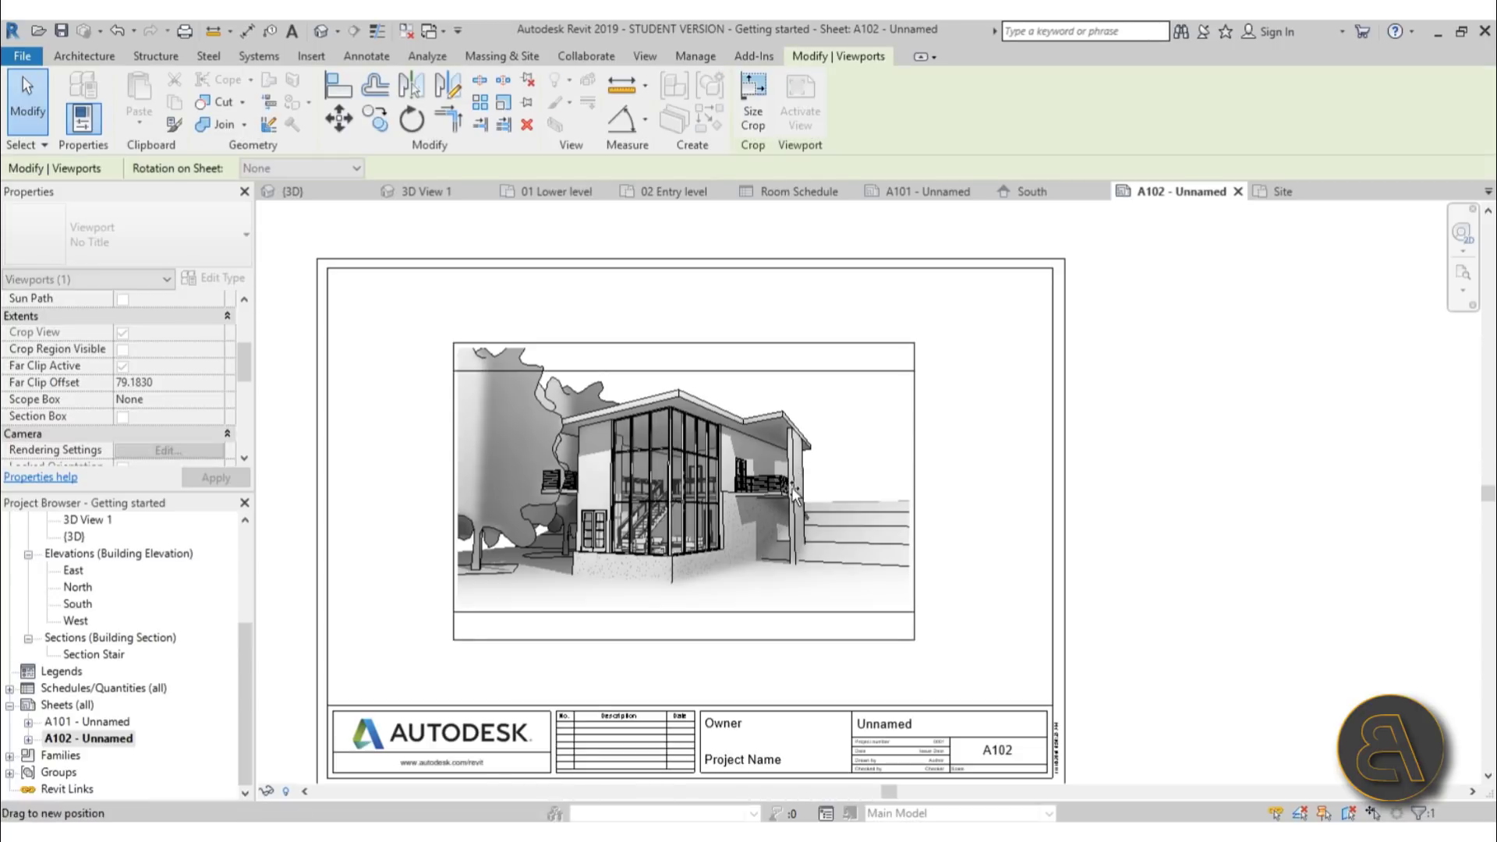
drag(788, 483, 789, 497)
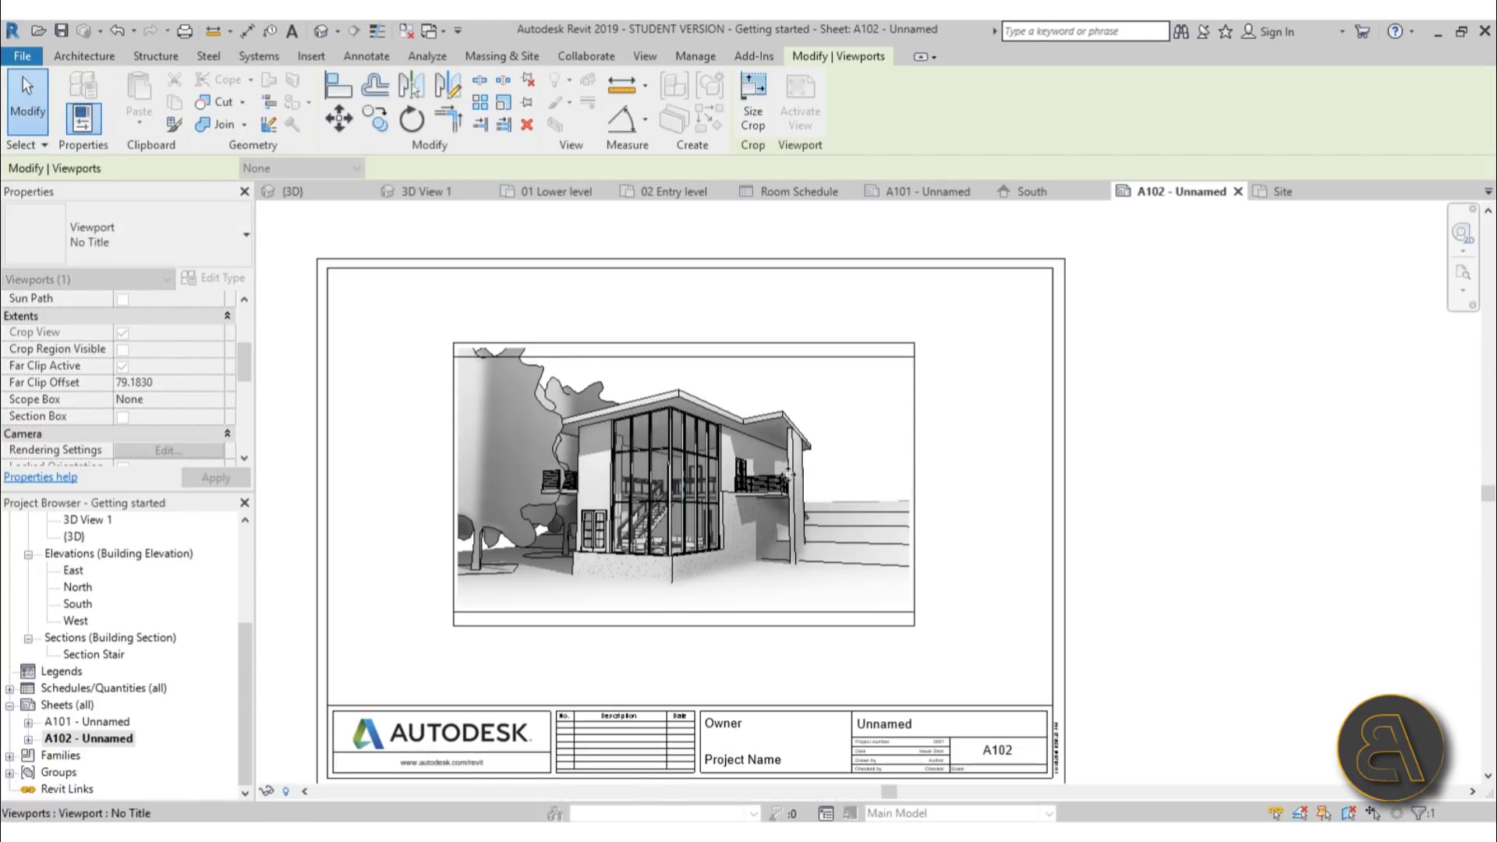
click(672, 665)
Open 3D View 1 and make its crop region visible
drag(241, 662, 171, 610)
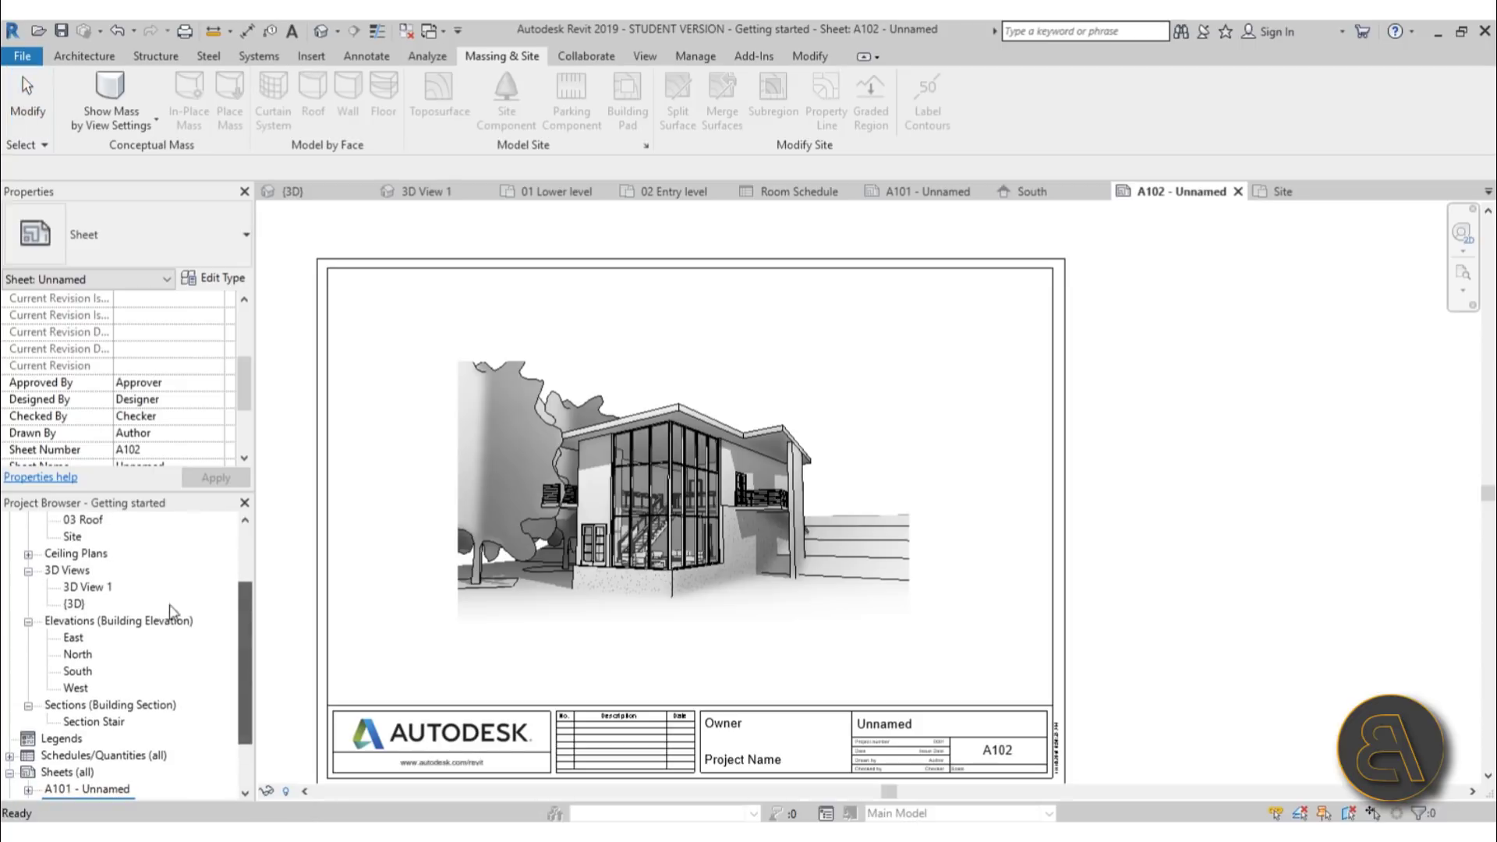
double_click(87, 586)
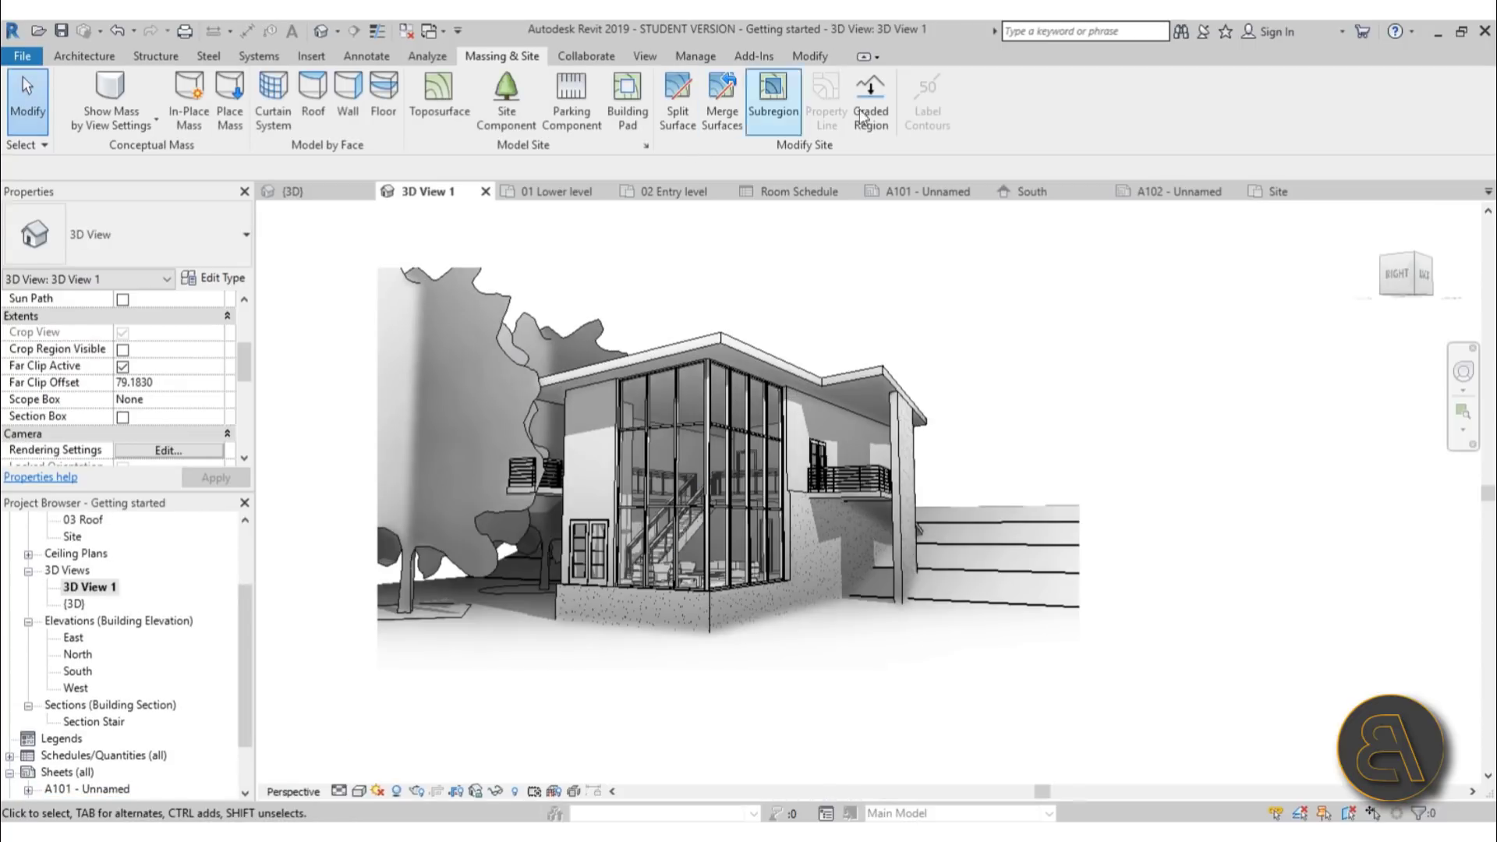
click(123, 350)
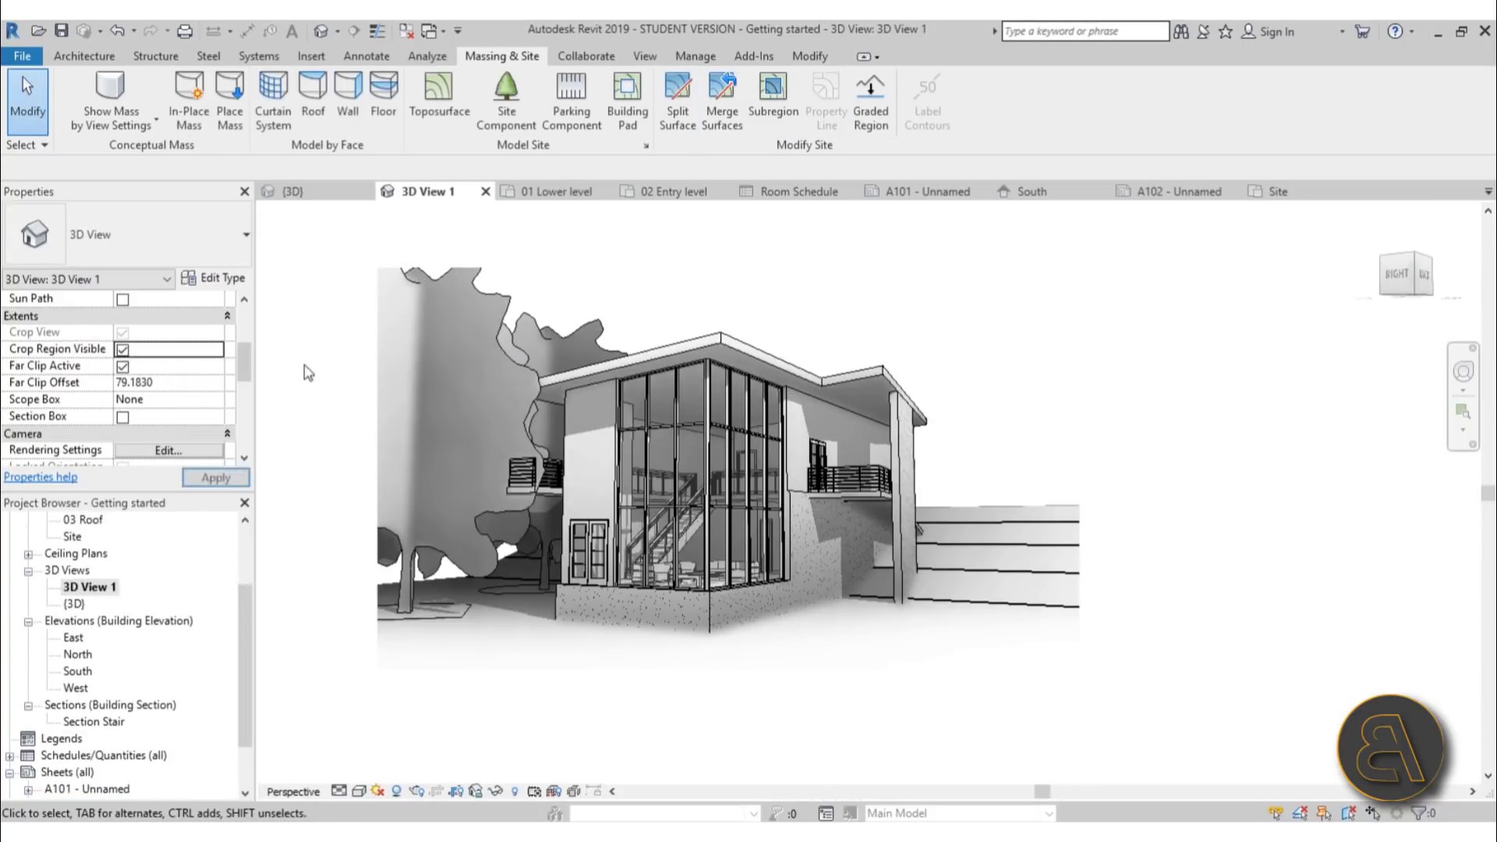
Scale the crop region of 3D View 1 to a width of 353 mm with locked proportions
click(561, 268)
click(753, 117)
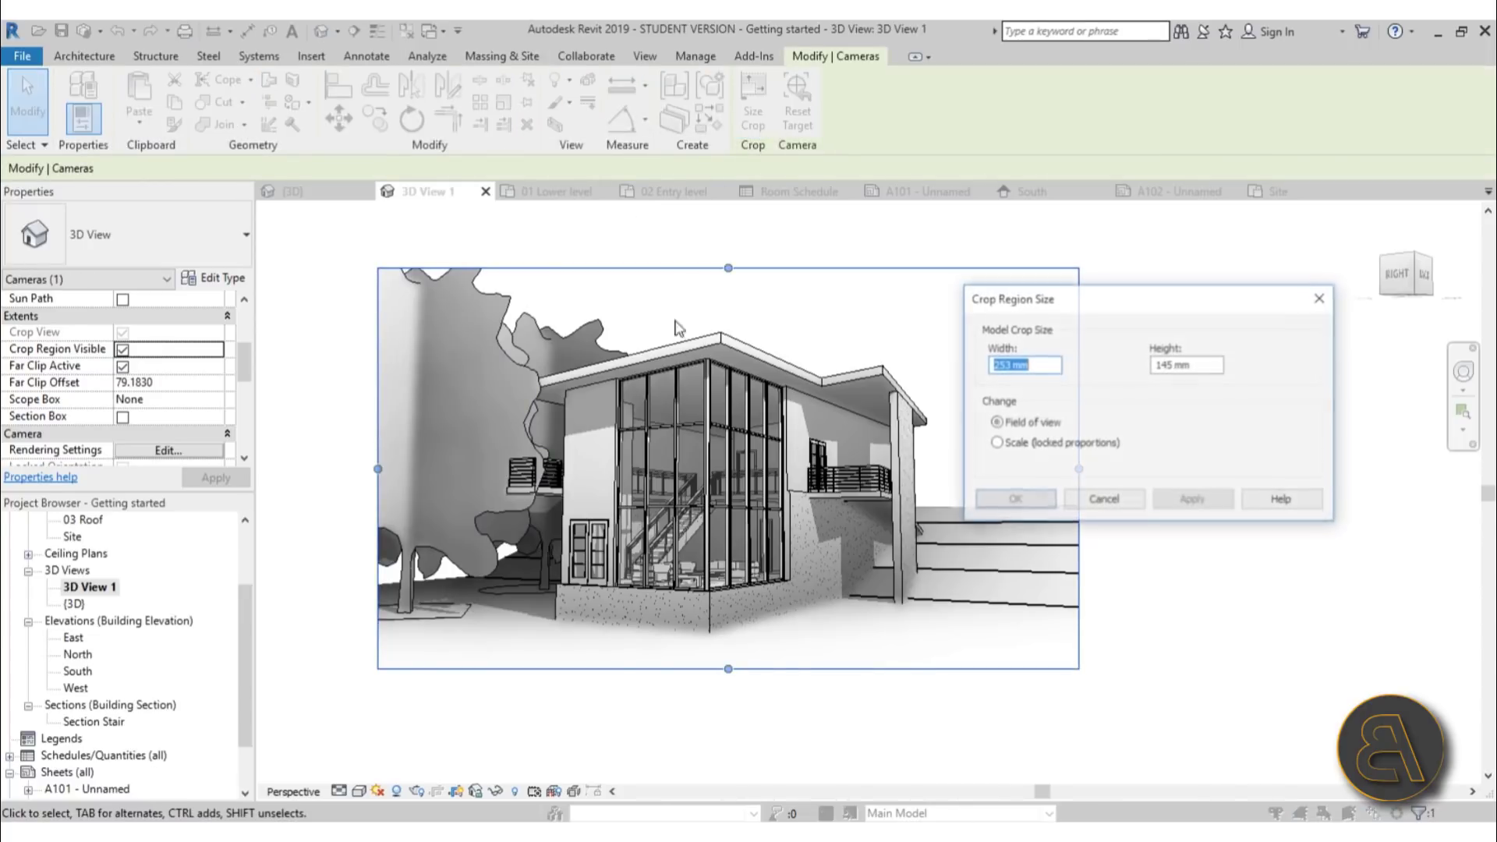
click(998, 364)
click(996, 442)
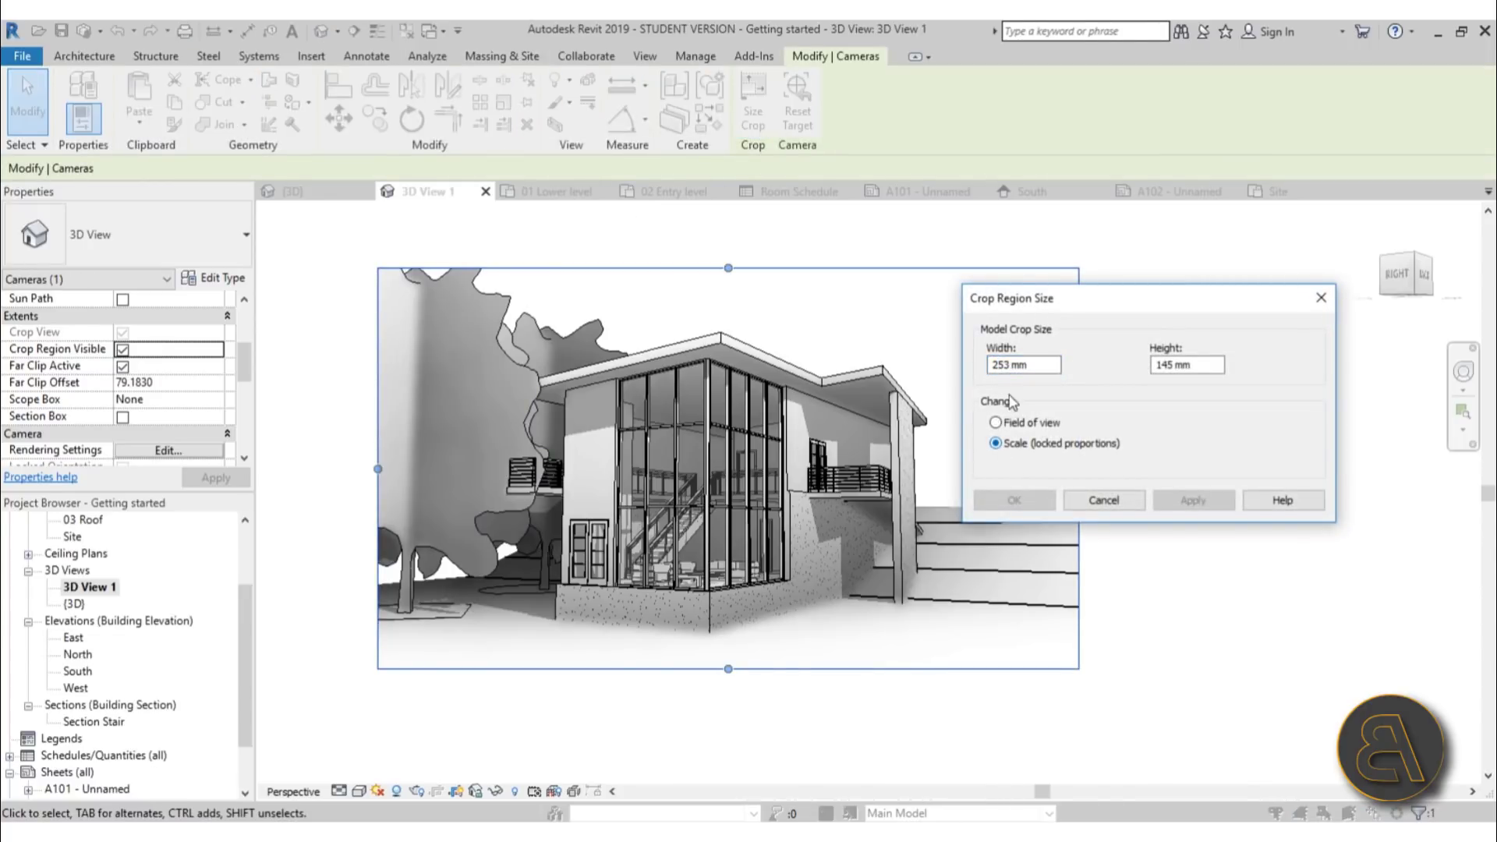
drag(996, 365, 914, 378)
text(3)
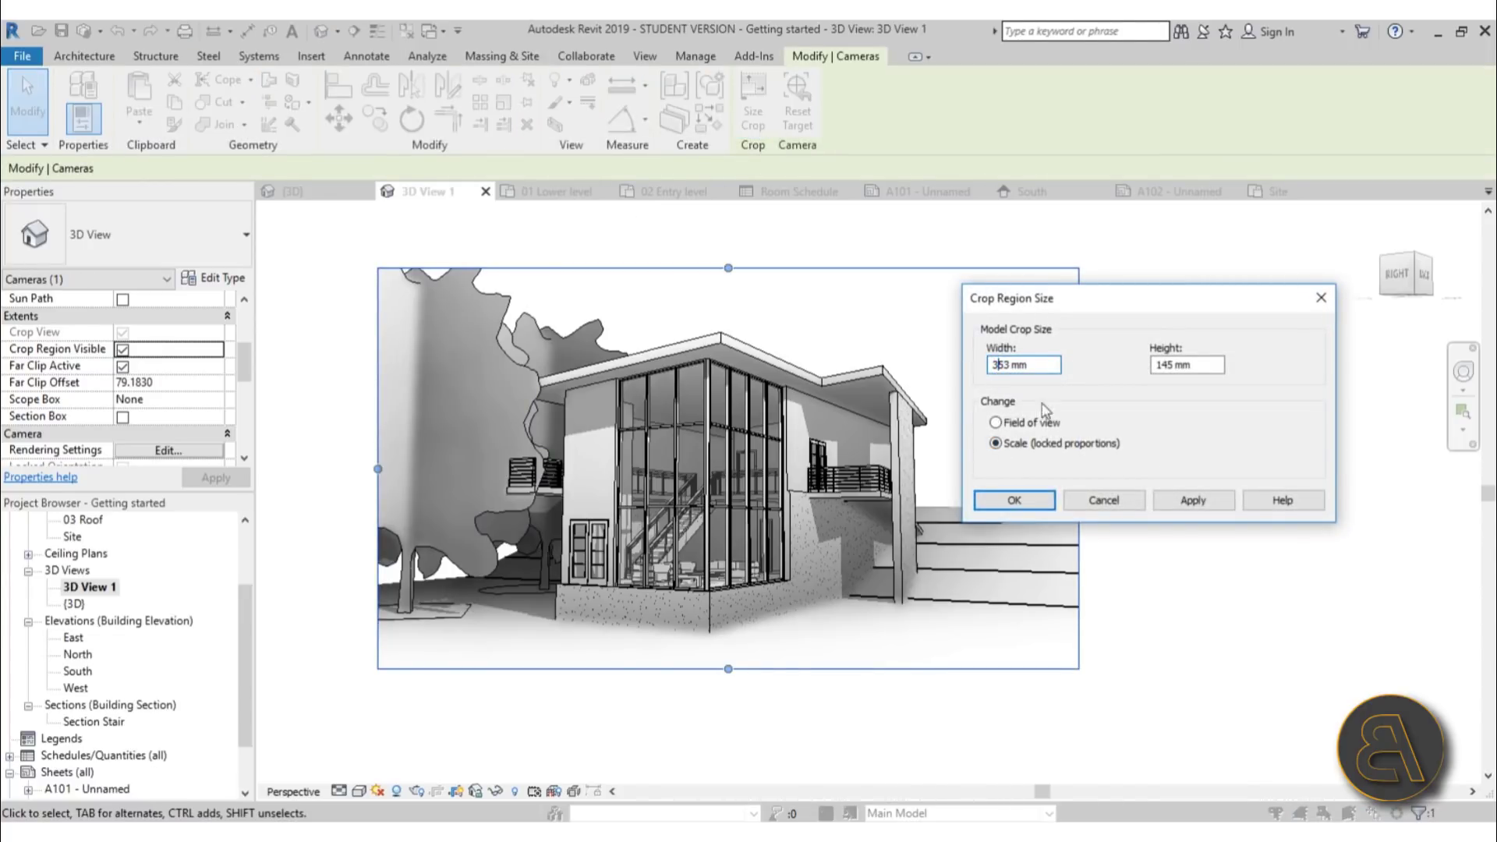
click(1197, 500)
click(1014, 500)
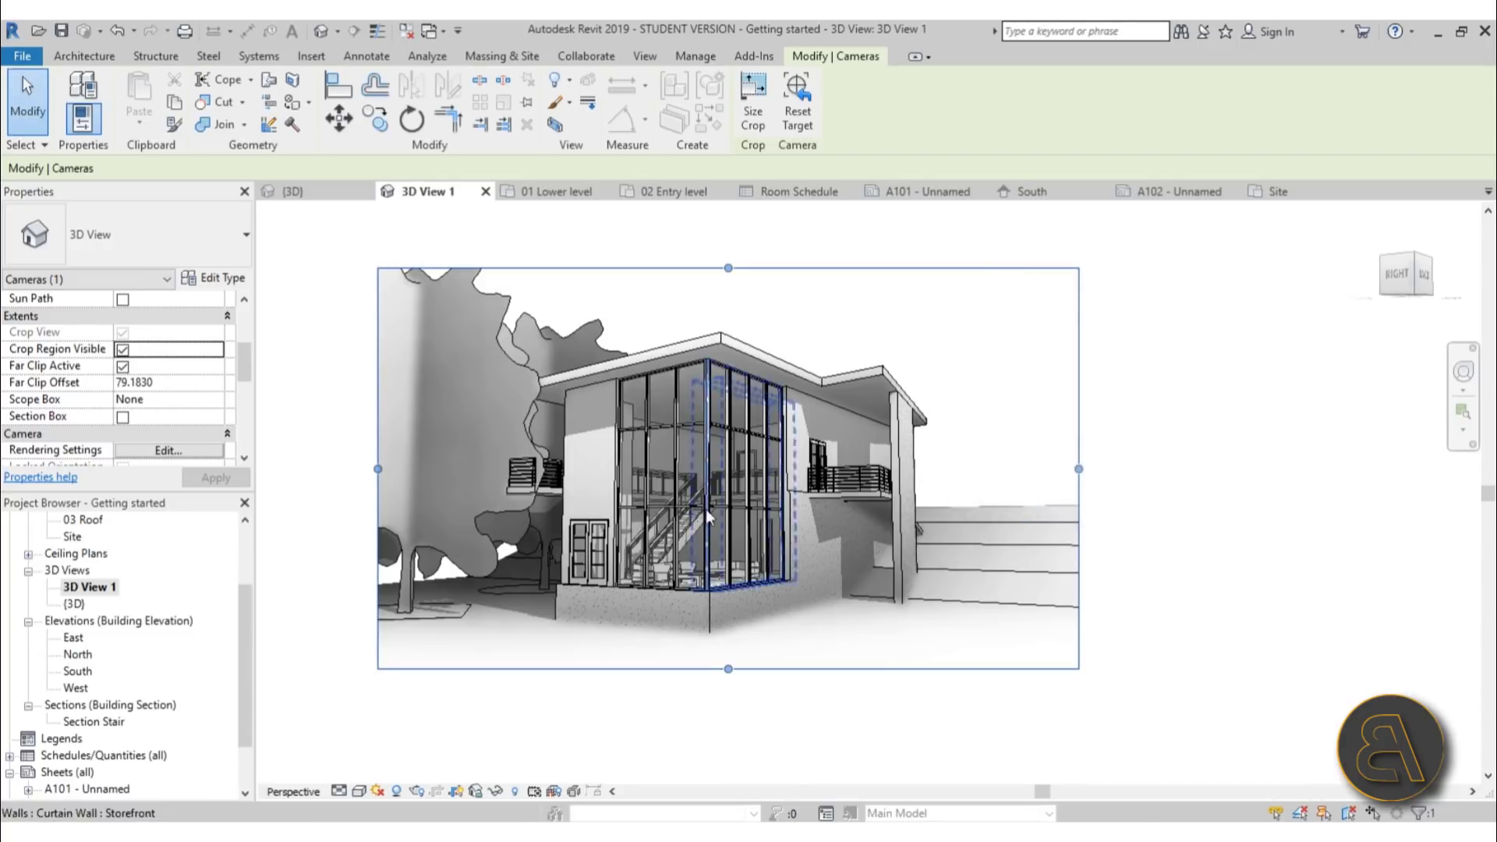
Turn off crop region visibility in 3D View 1 and check the enlarged perspective on sheet A102
click(122, 350)
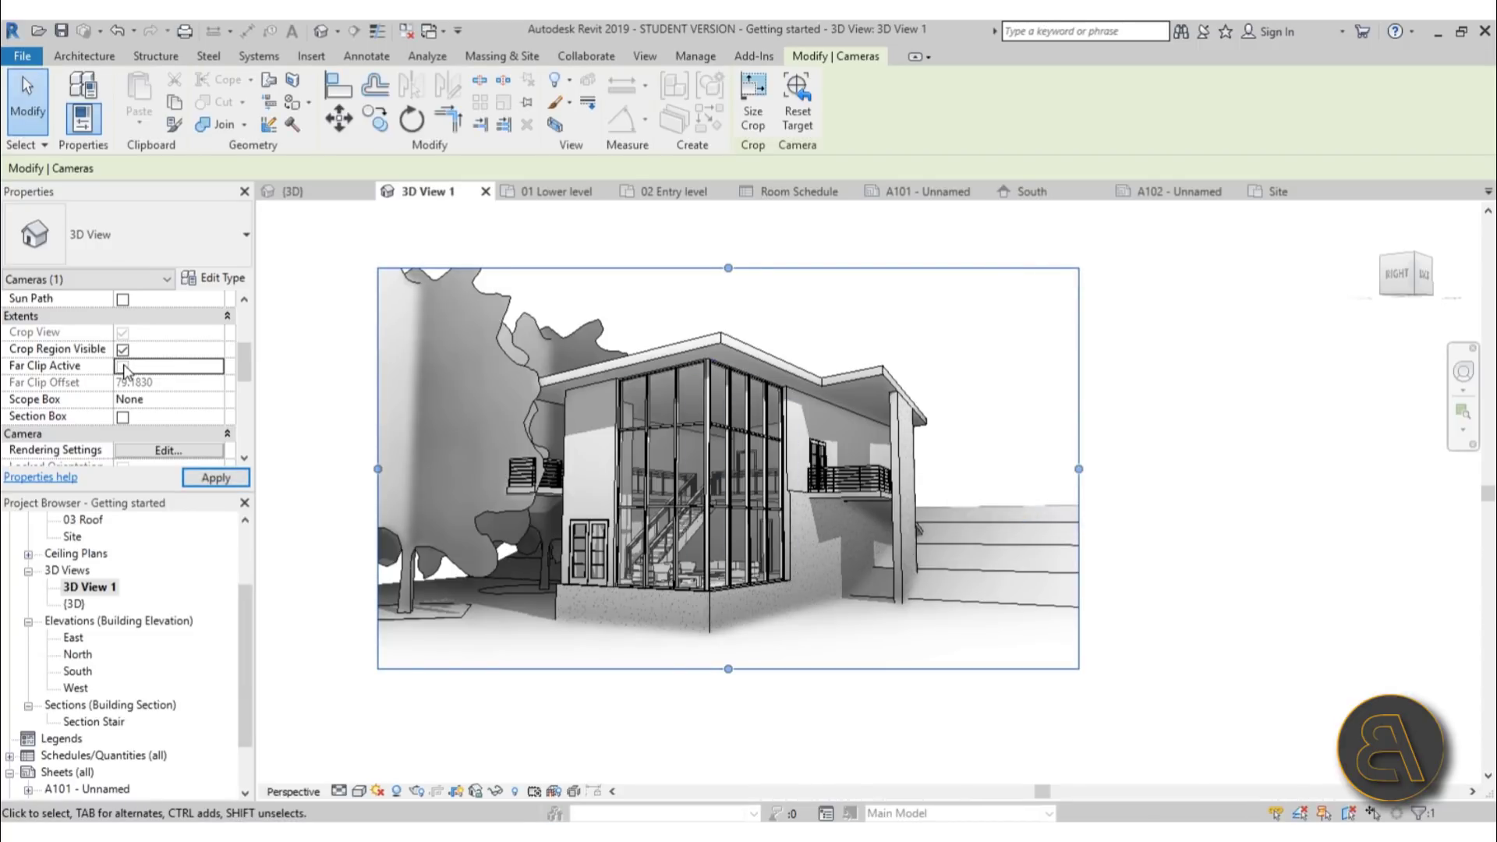
click(205, 477)
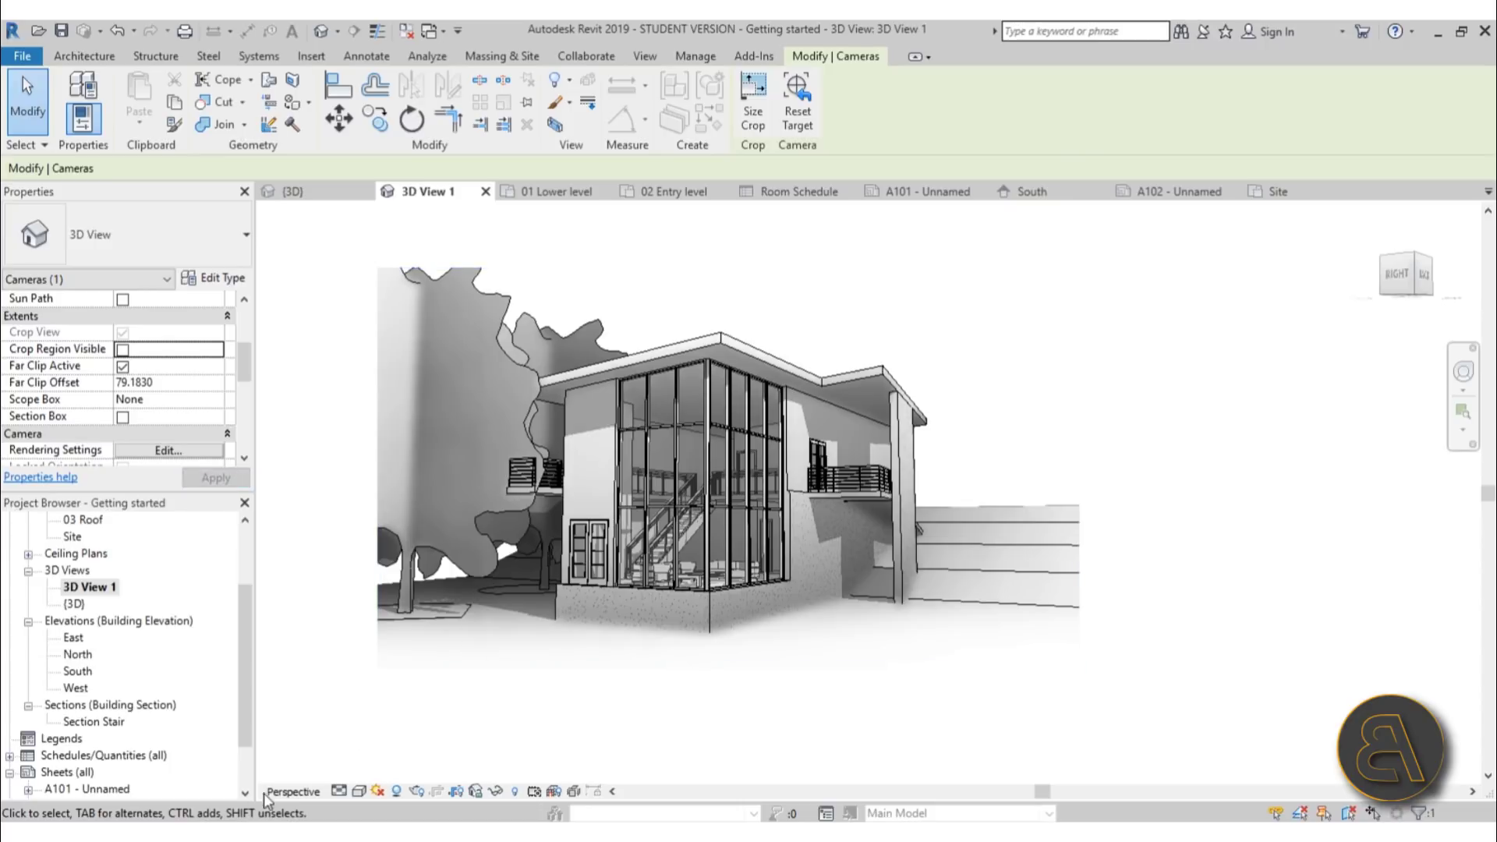
scroll(124, 678, down, 2)
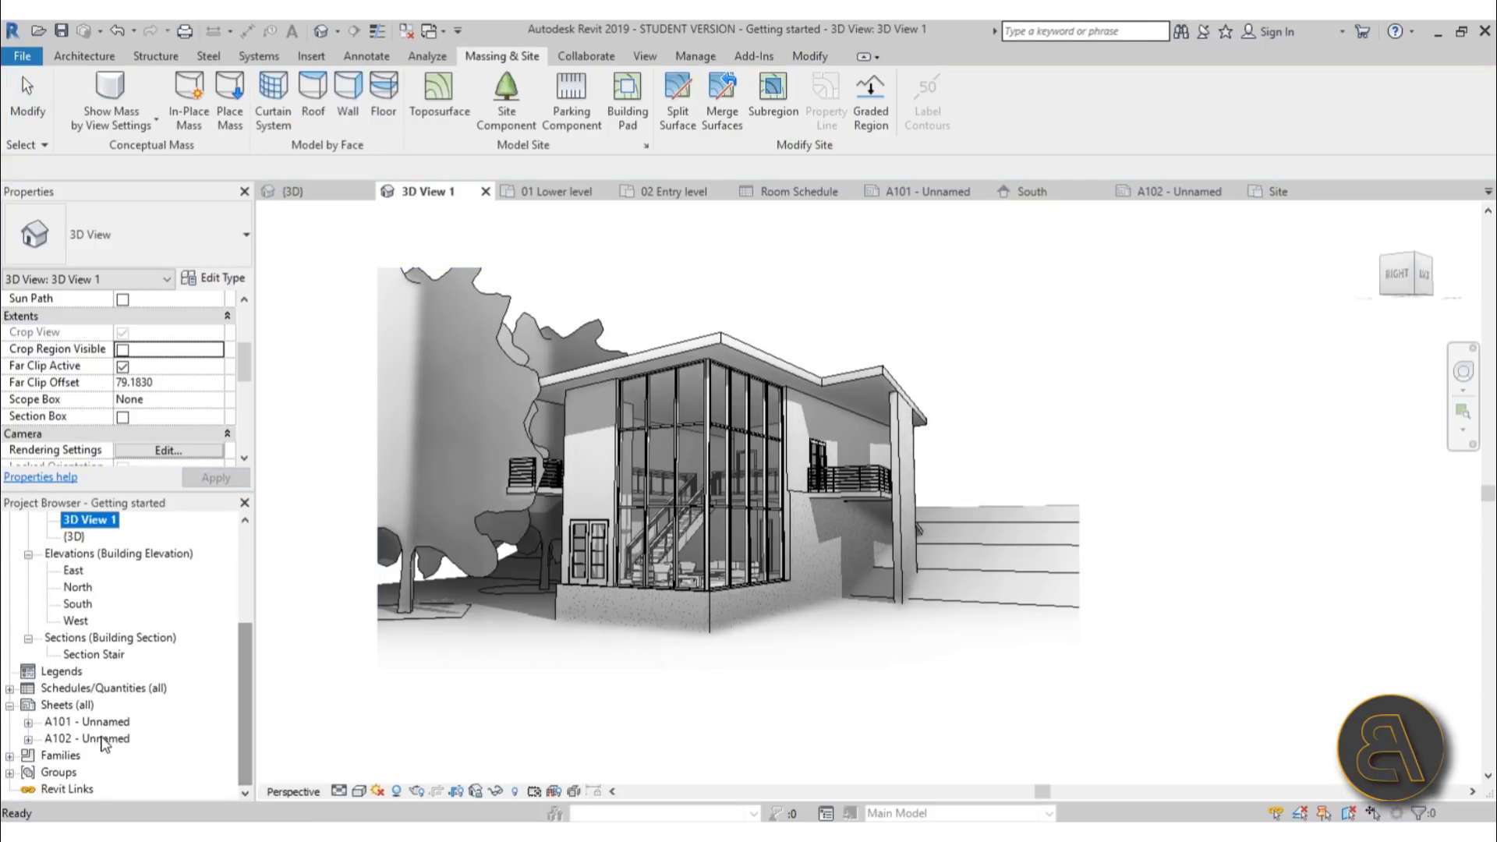
double_click(89, 738)
click(1240, 495)
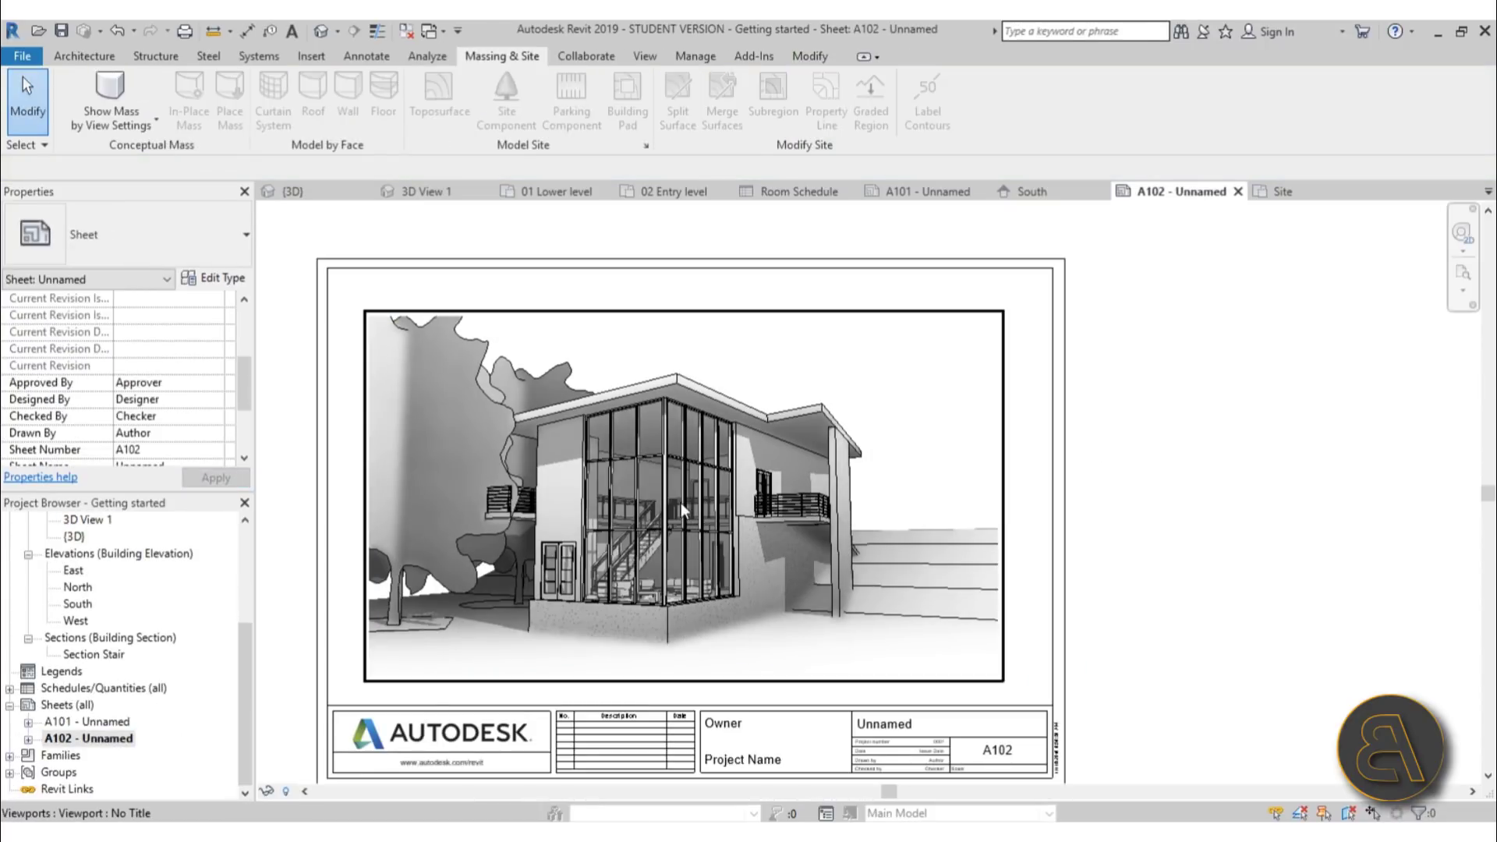
scroll(1182, 484, down, 1)
scroll(979, 478, up, 2)
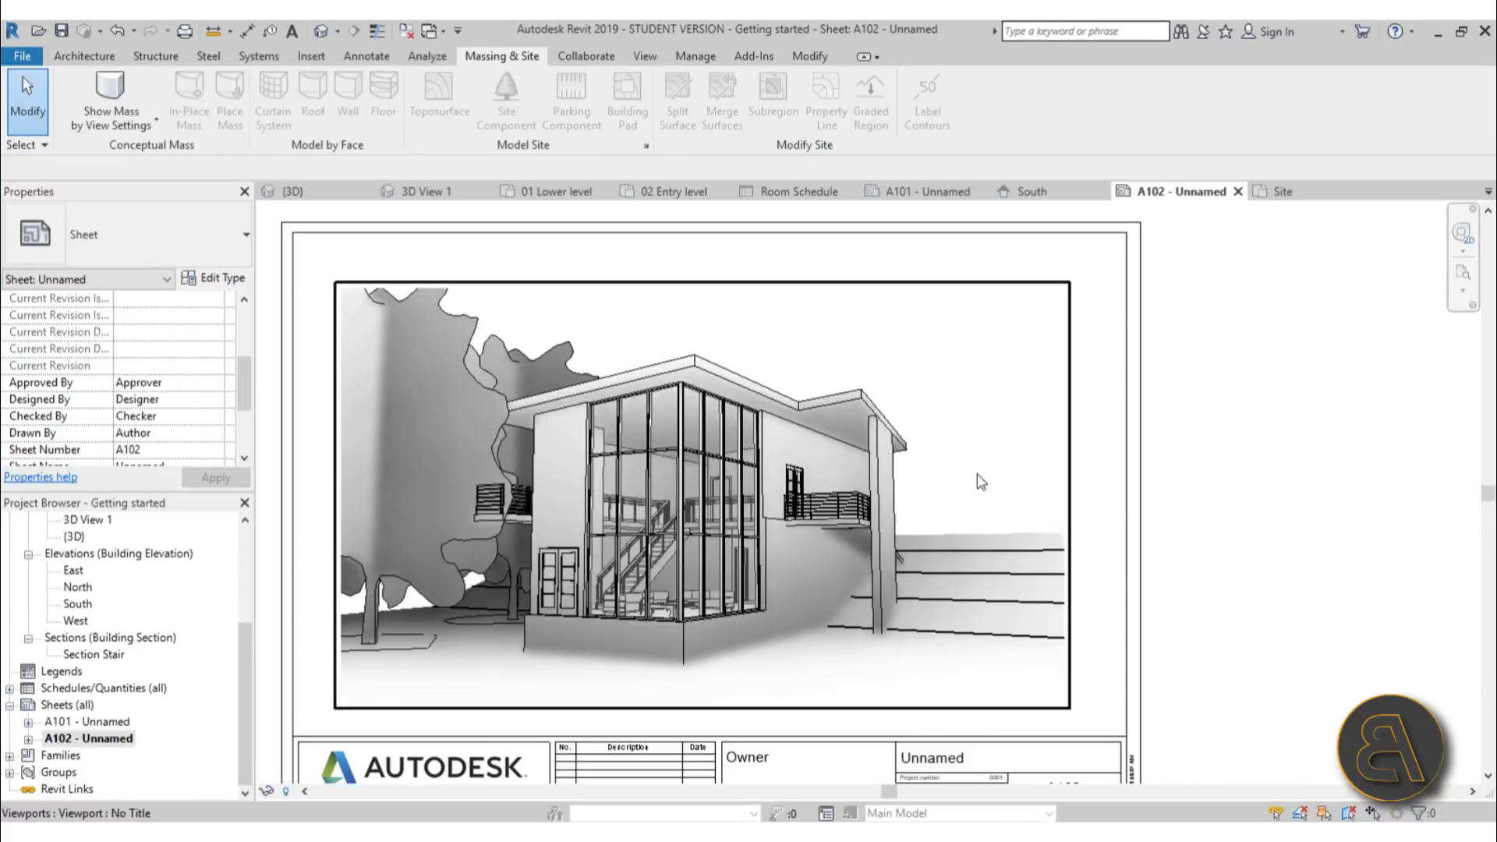
scroll(1287, 526, down, 1)
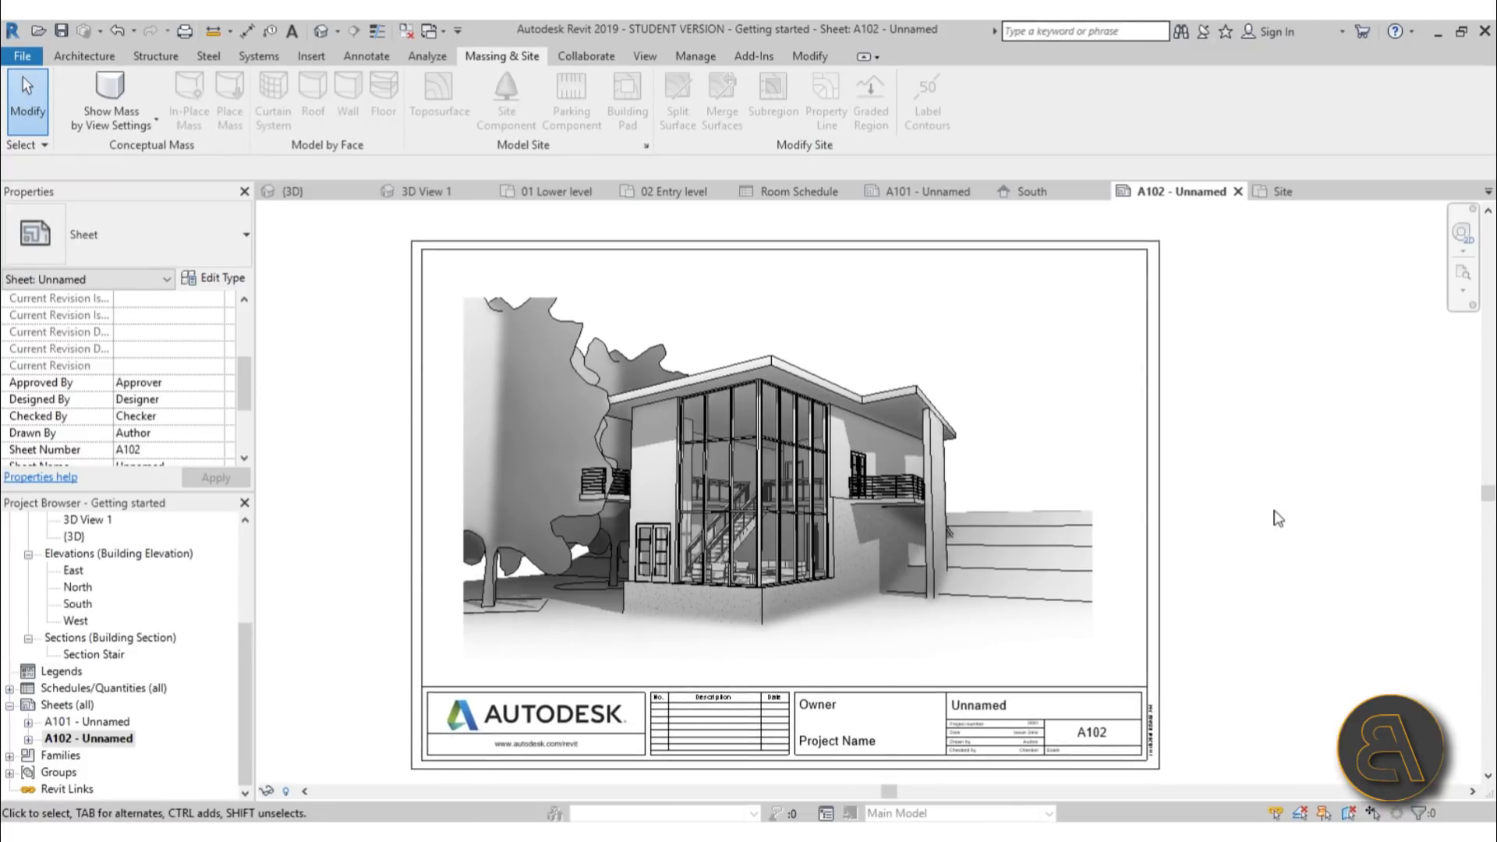
Start printing sheet A102 to Adobe PDF and set the output file to Getting started.pdf on the Desktop
click(25, 56)
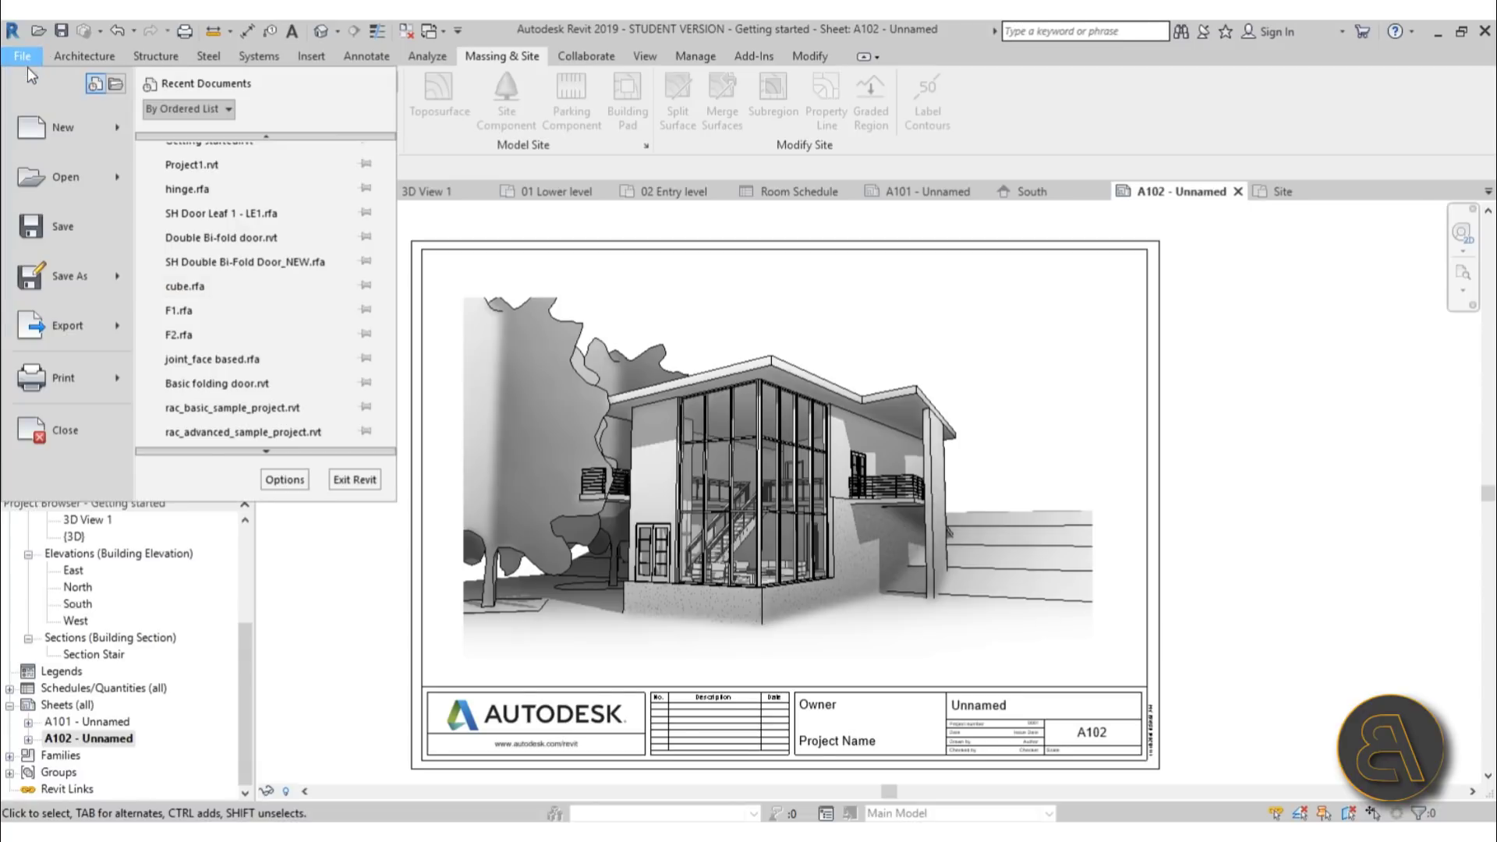
click(65, 390)
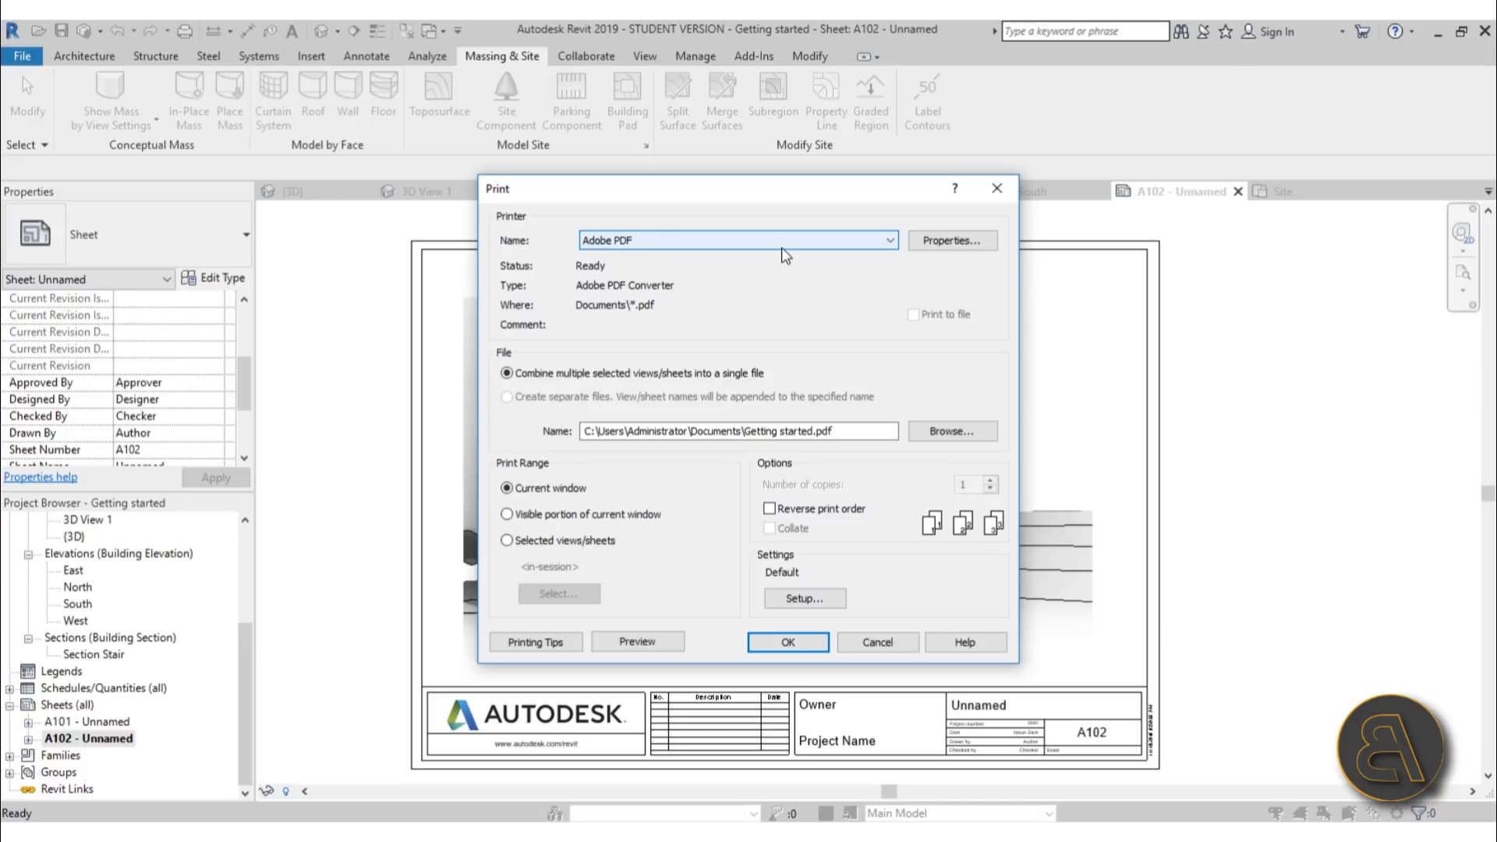
click(952, 431)
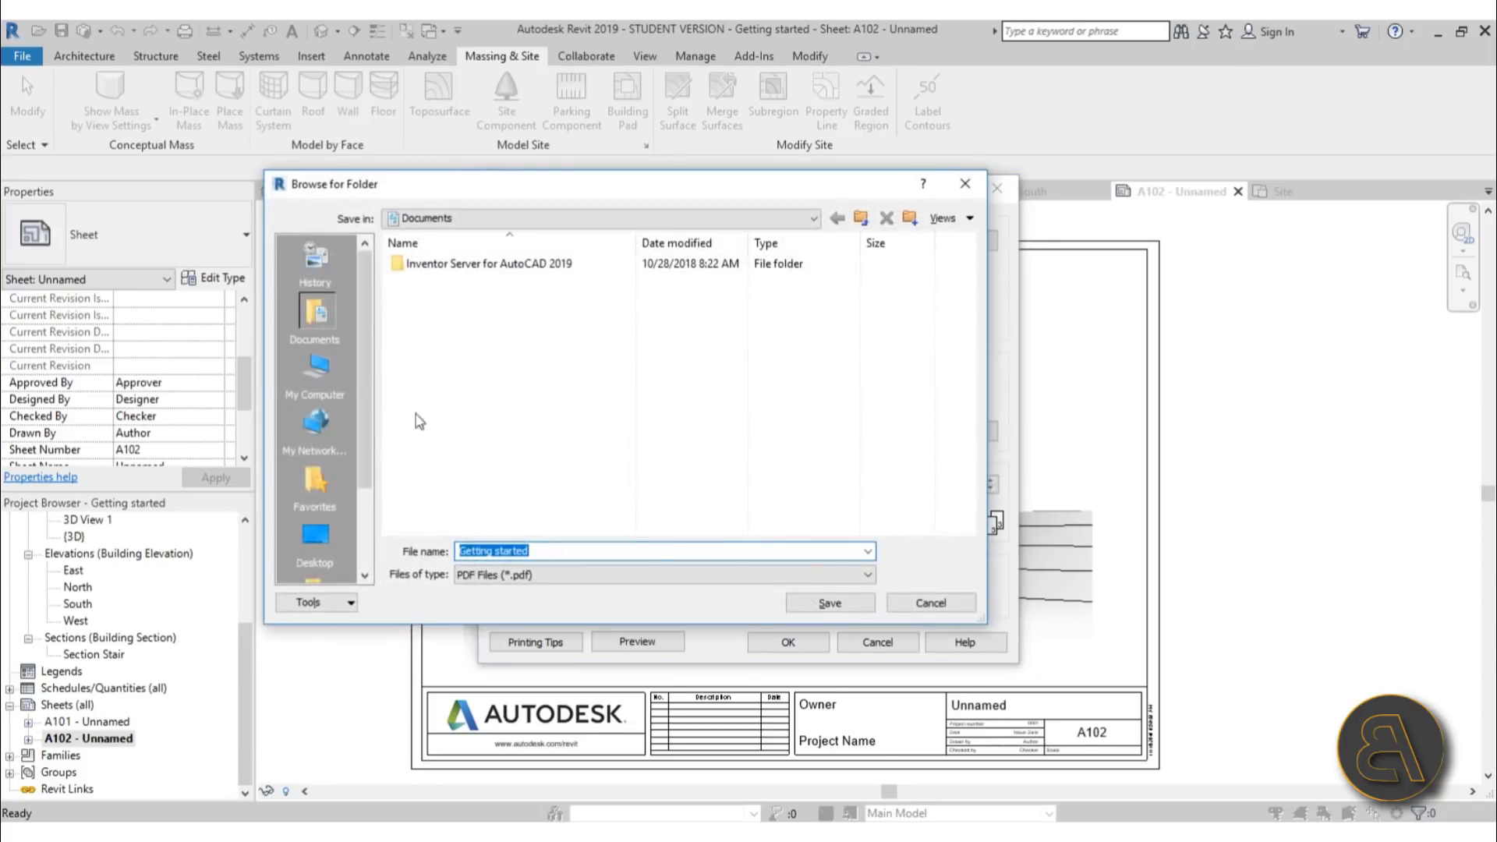
click(337, 555)
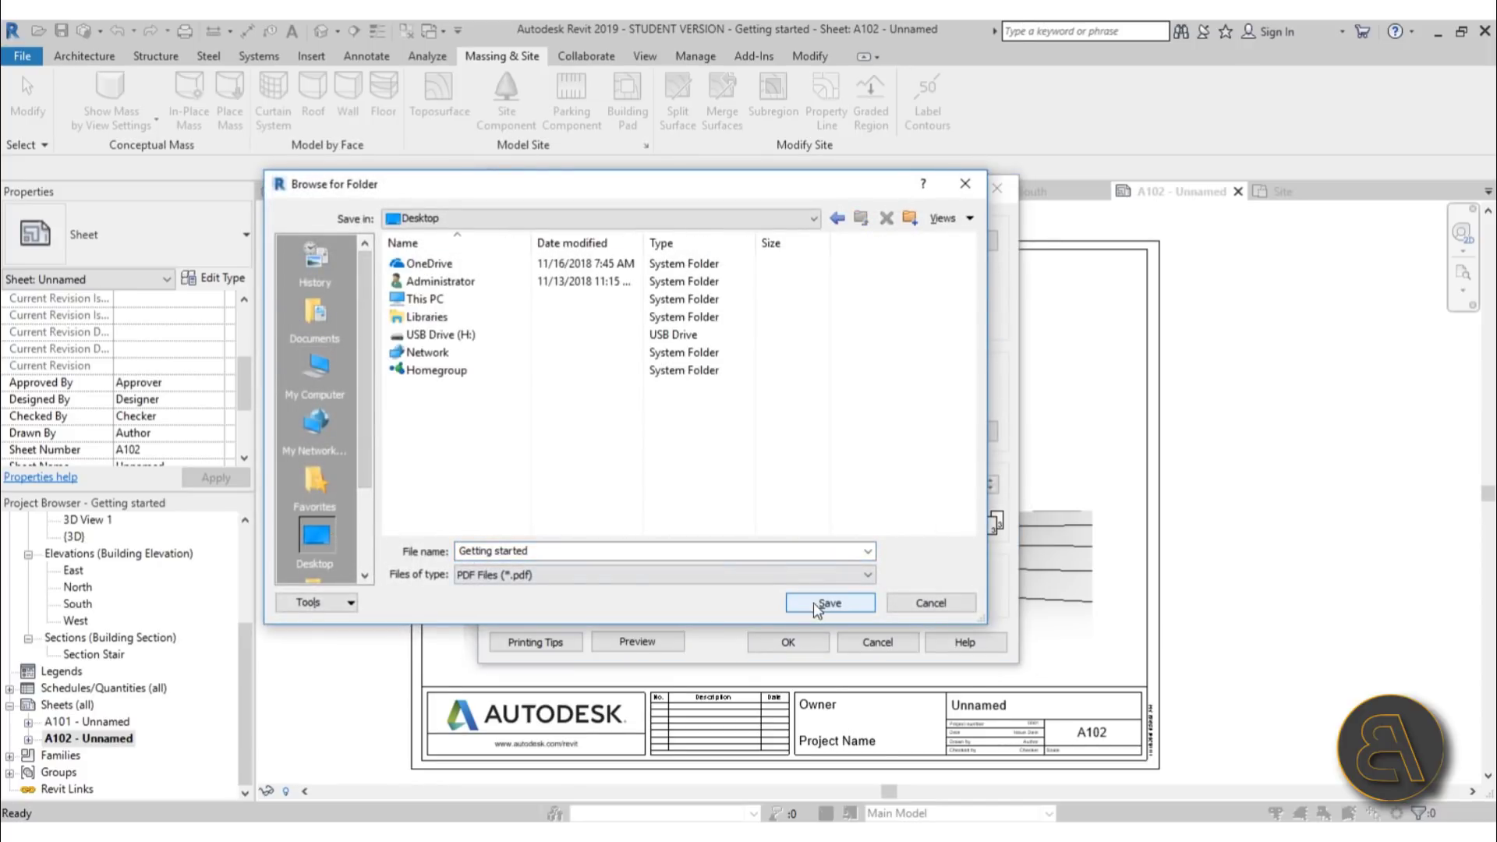
click(828, 603)
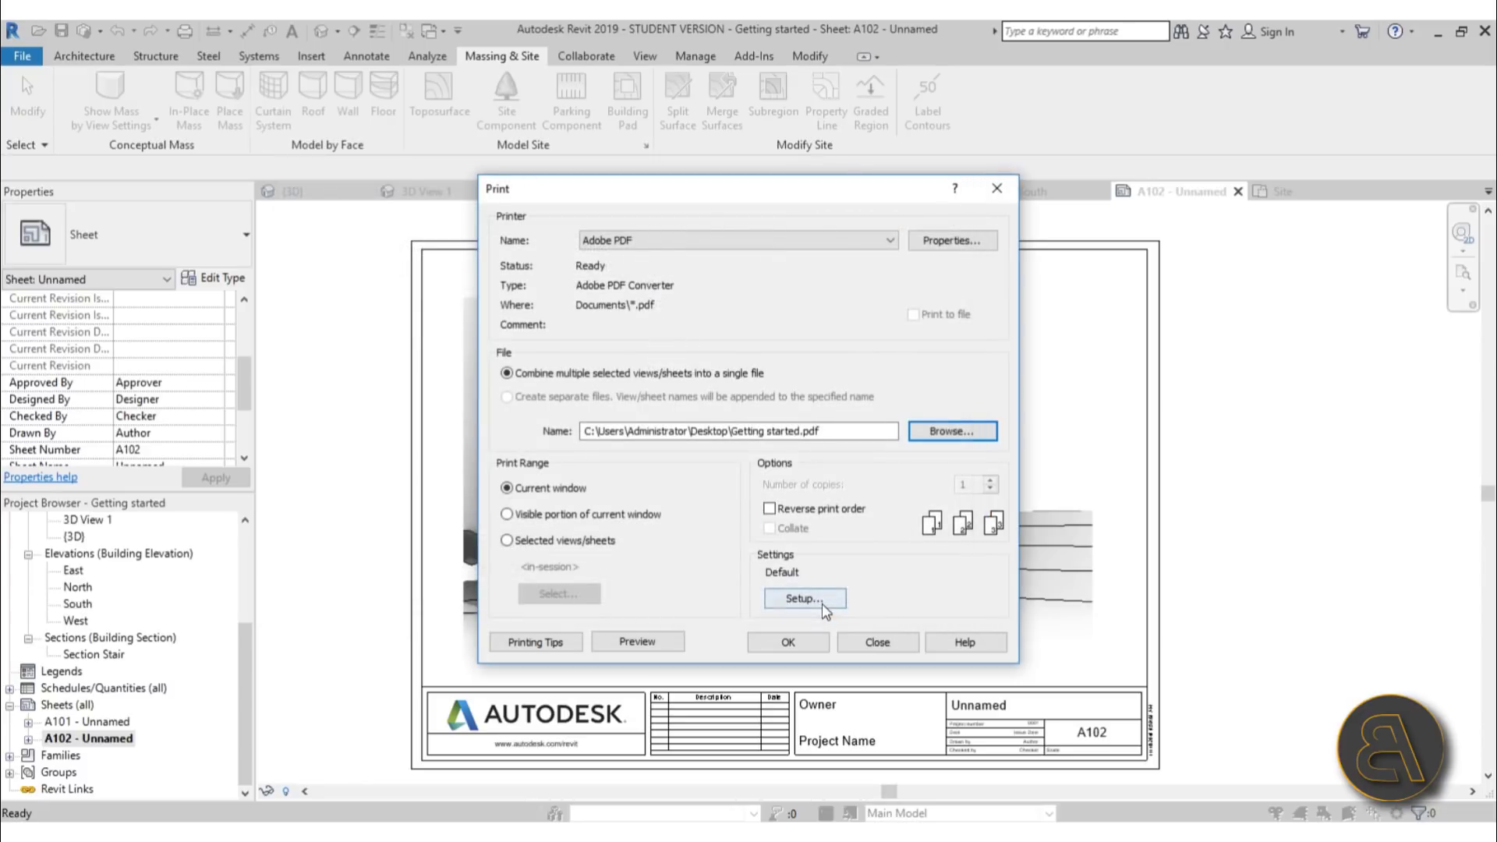
Set the print setup's paper size to A3, keeping landscape orientation and fit to page
click(825, 605)
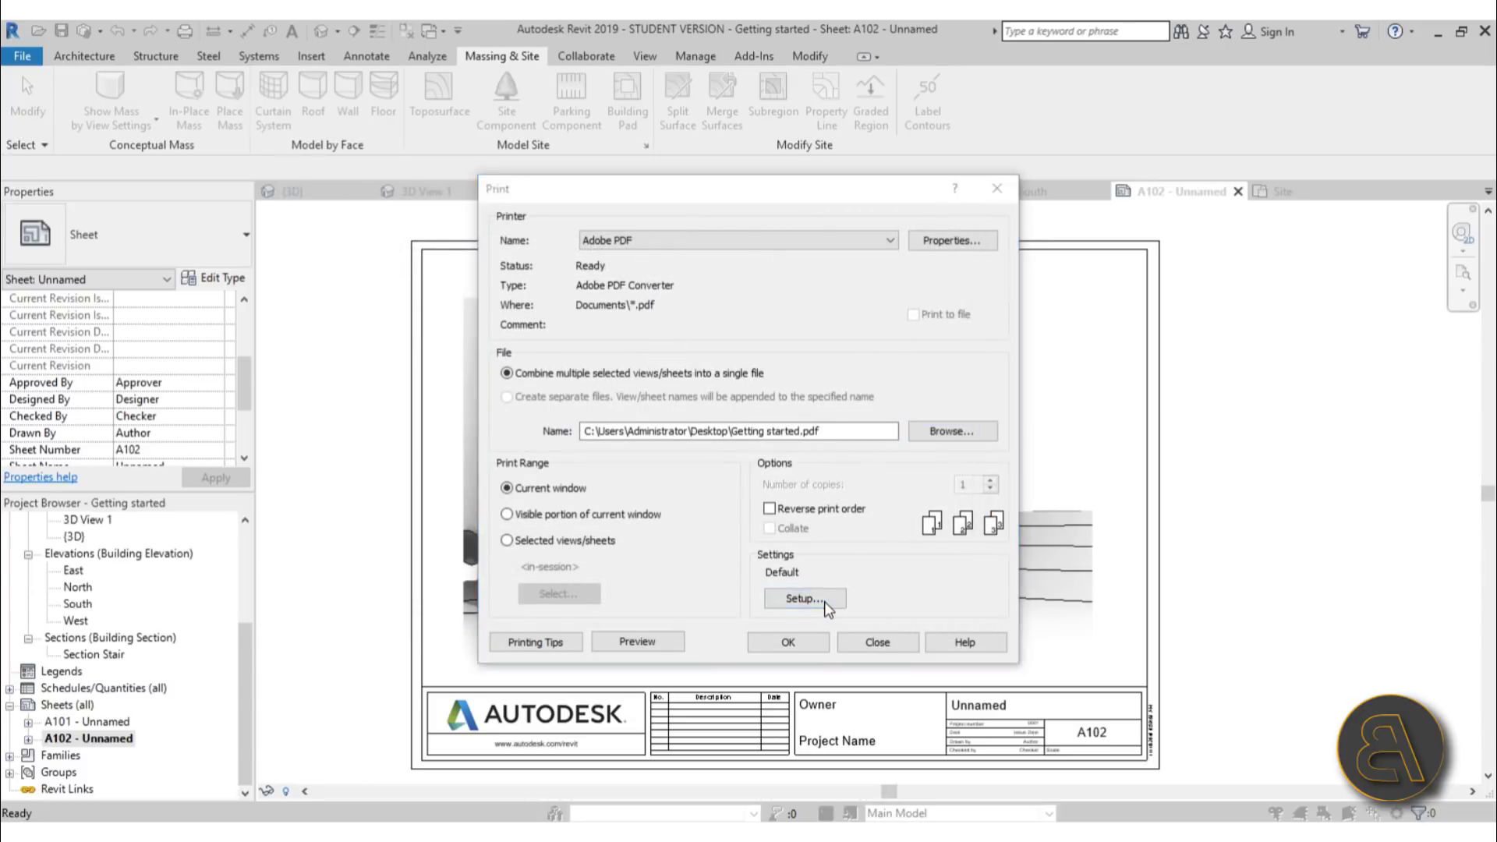
click(591, 274)
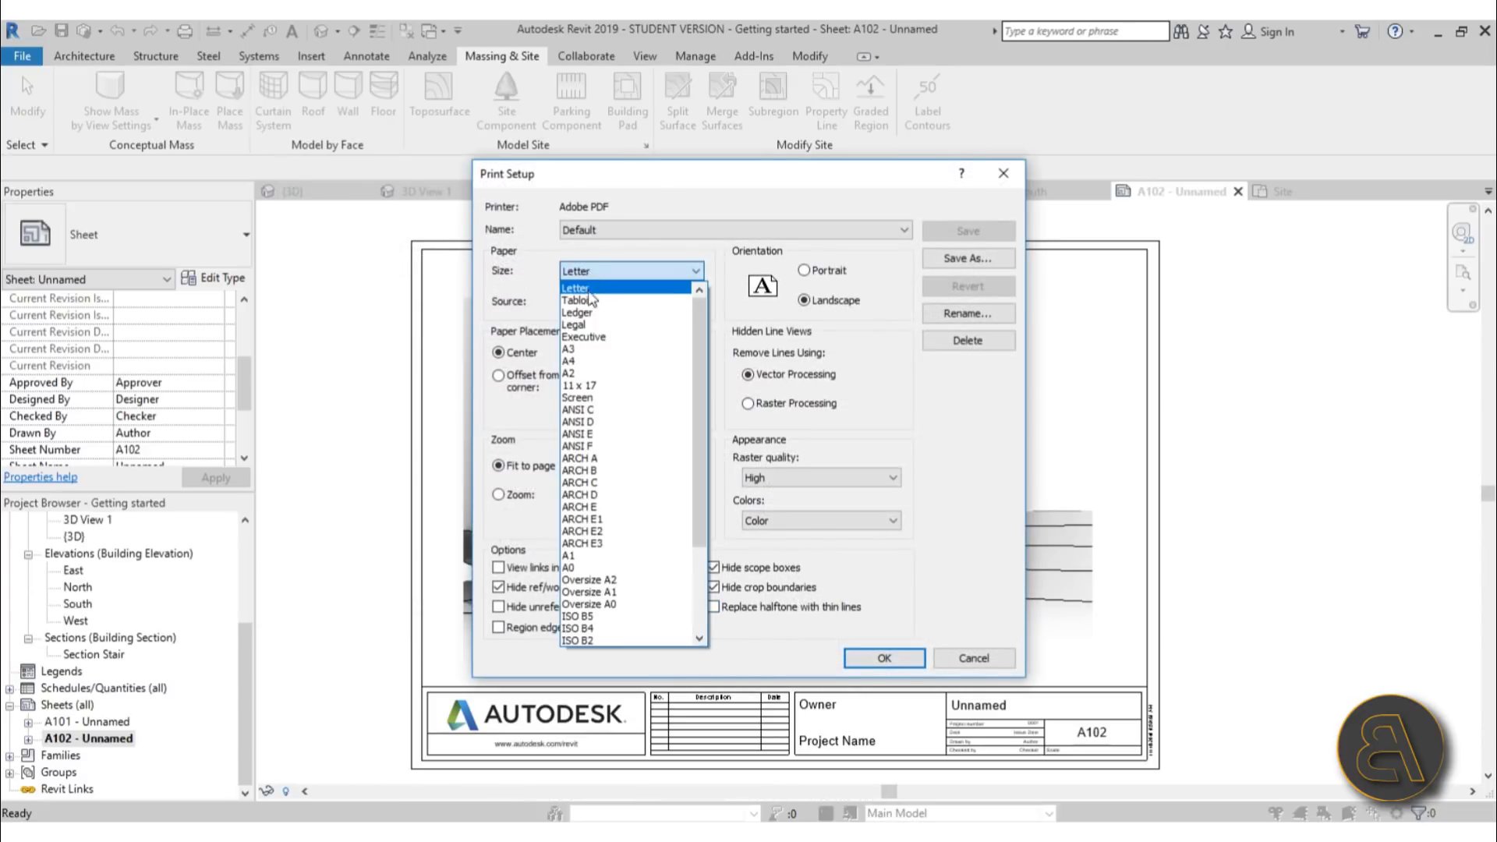
click(594, 357)
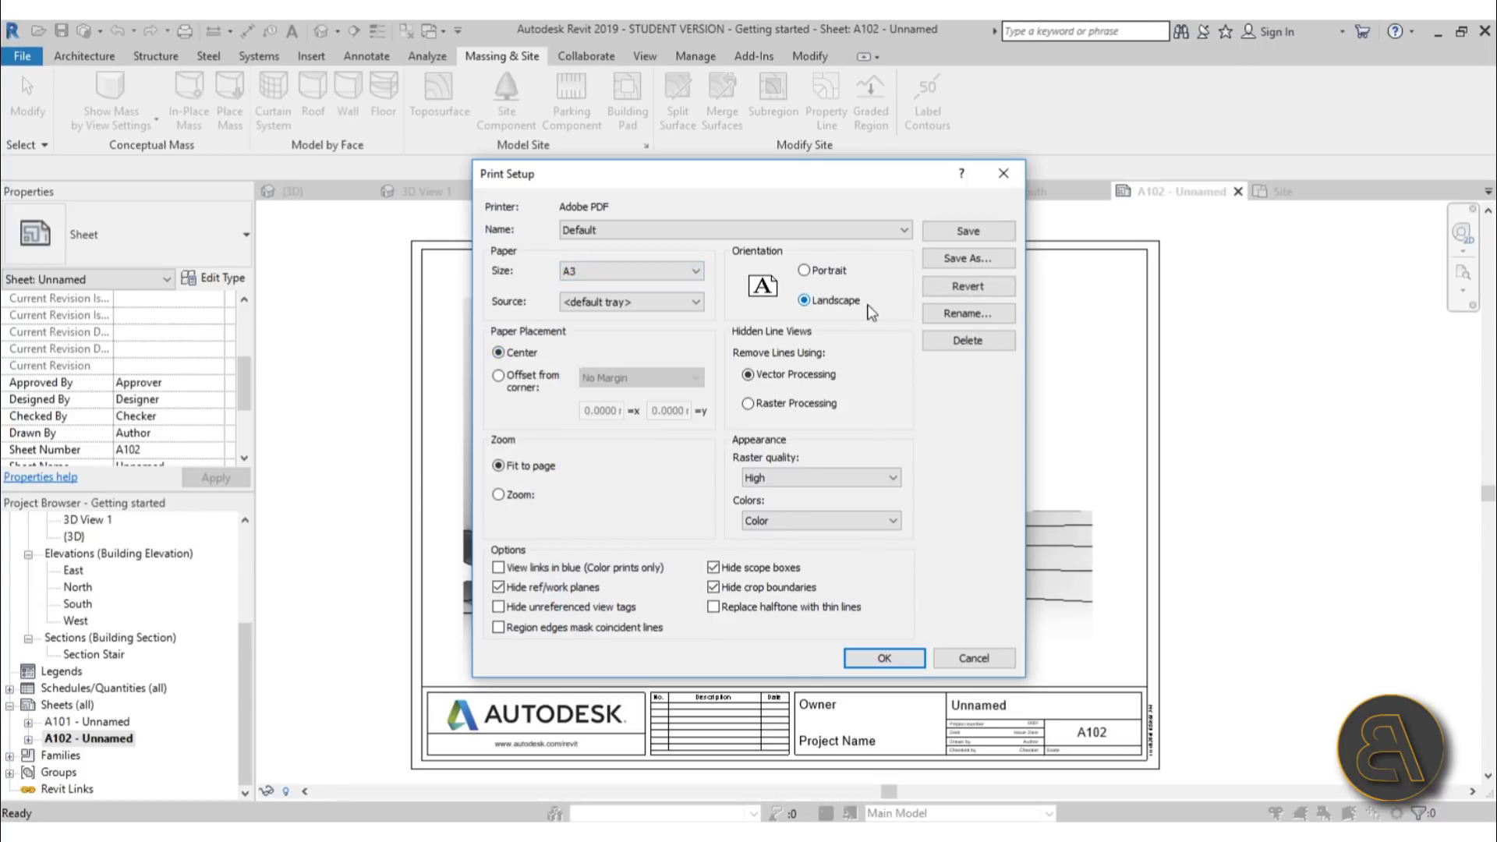
click(859, 662)
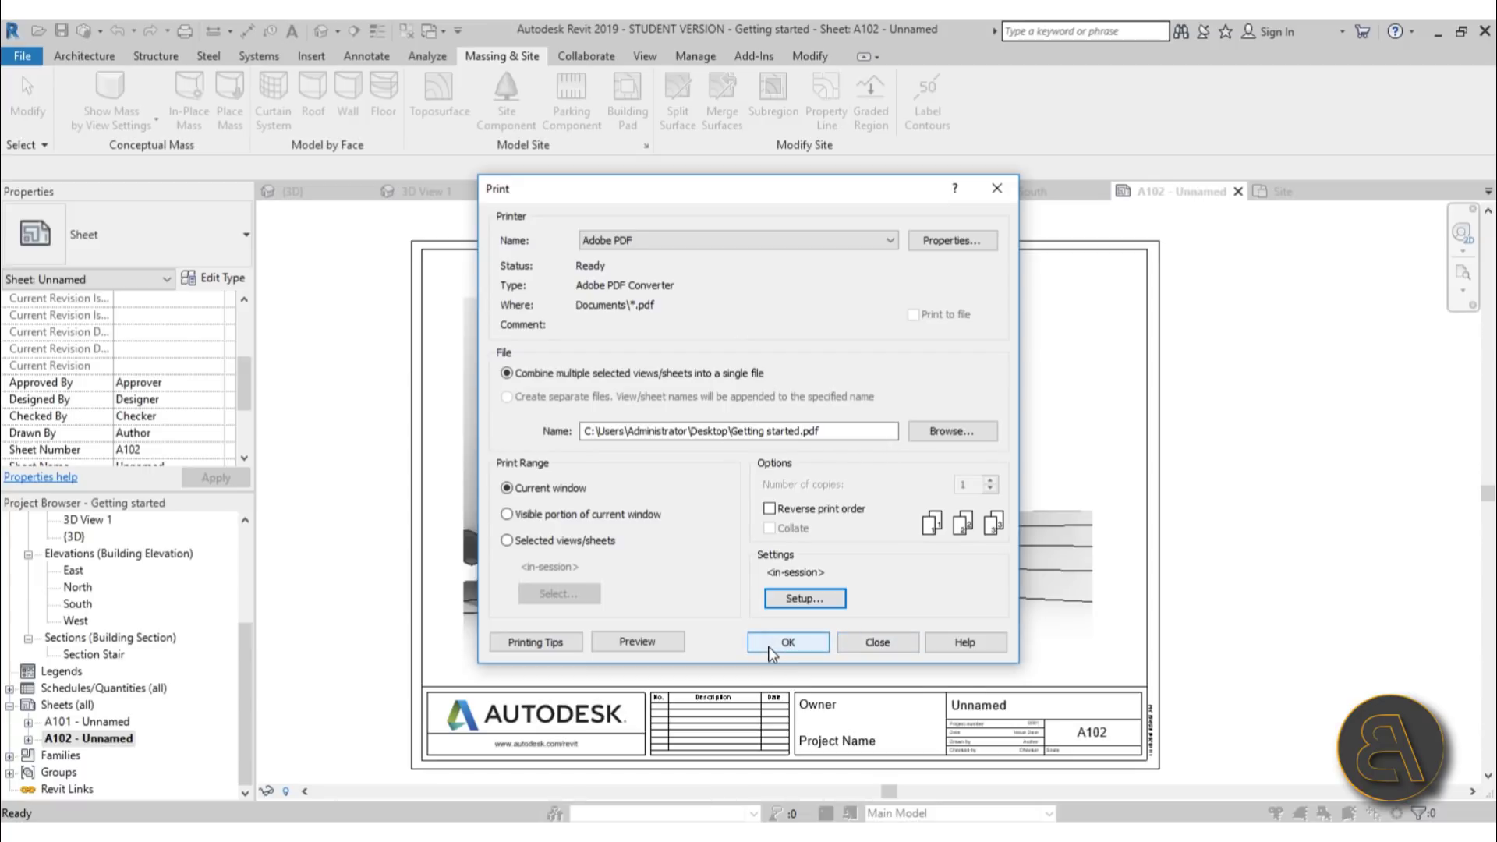
Preview sheet A102 and print it, saving the PDF as Getting started on the Desktop
click(653, 647)
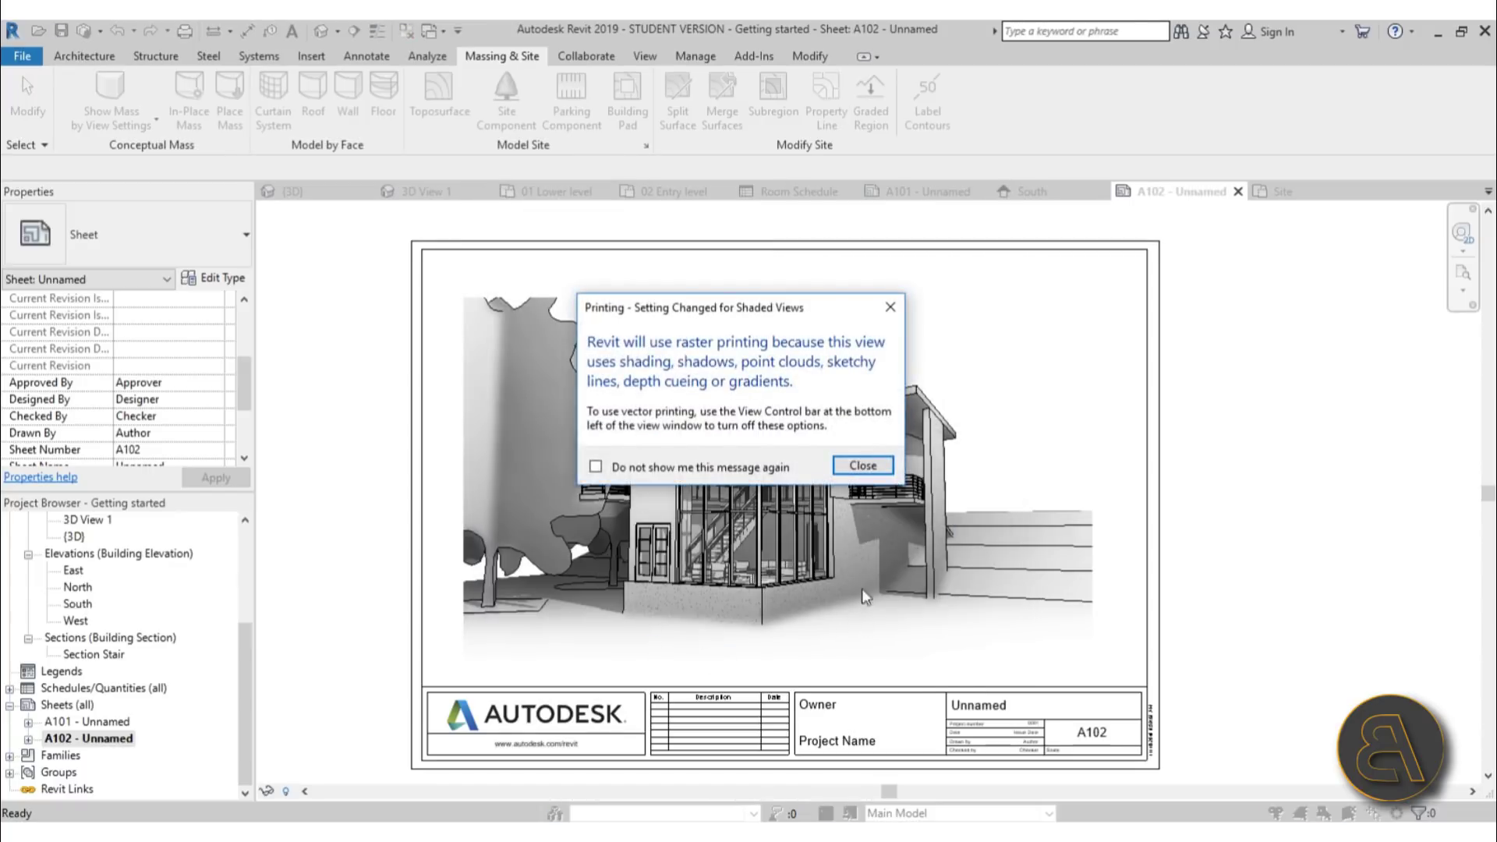
click(862, 466)
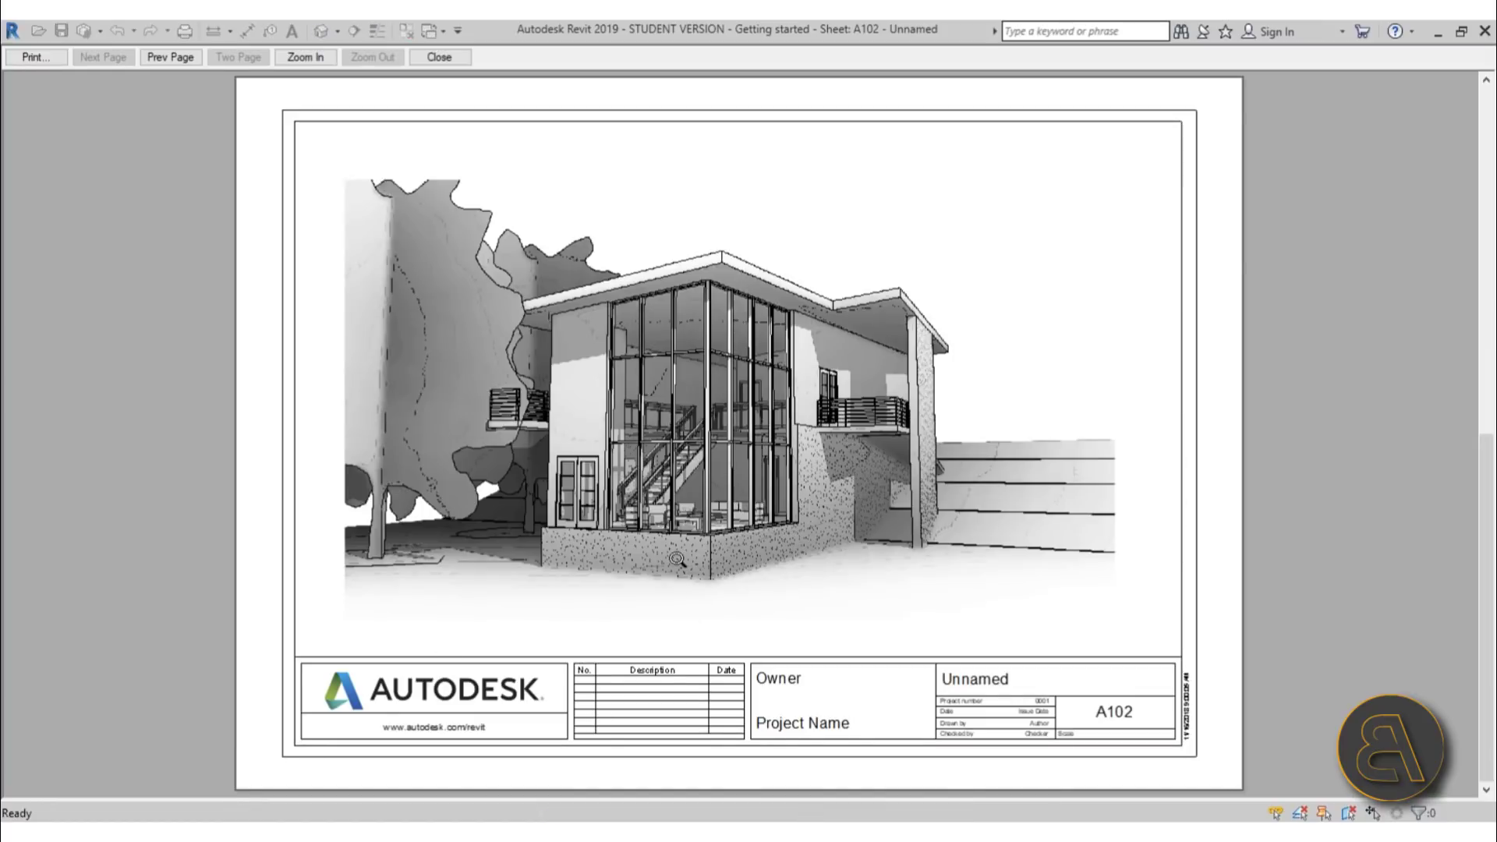
click(32, 57)
click(1067, 738)
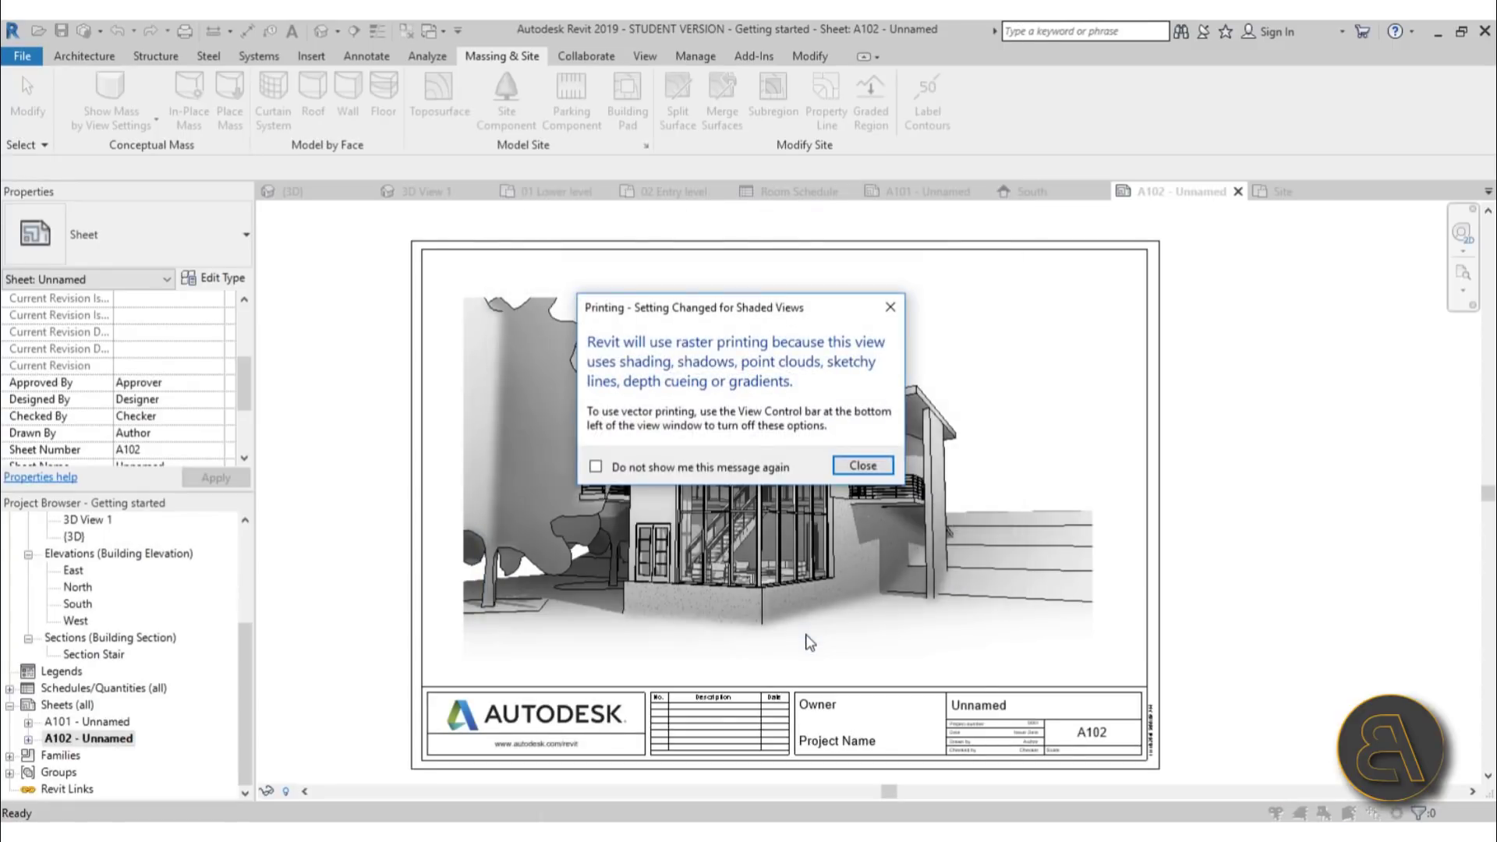
click(862, 466)
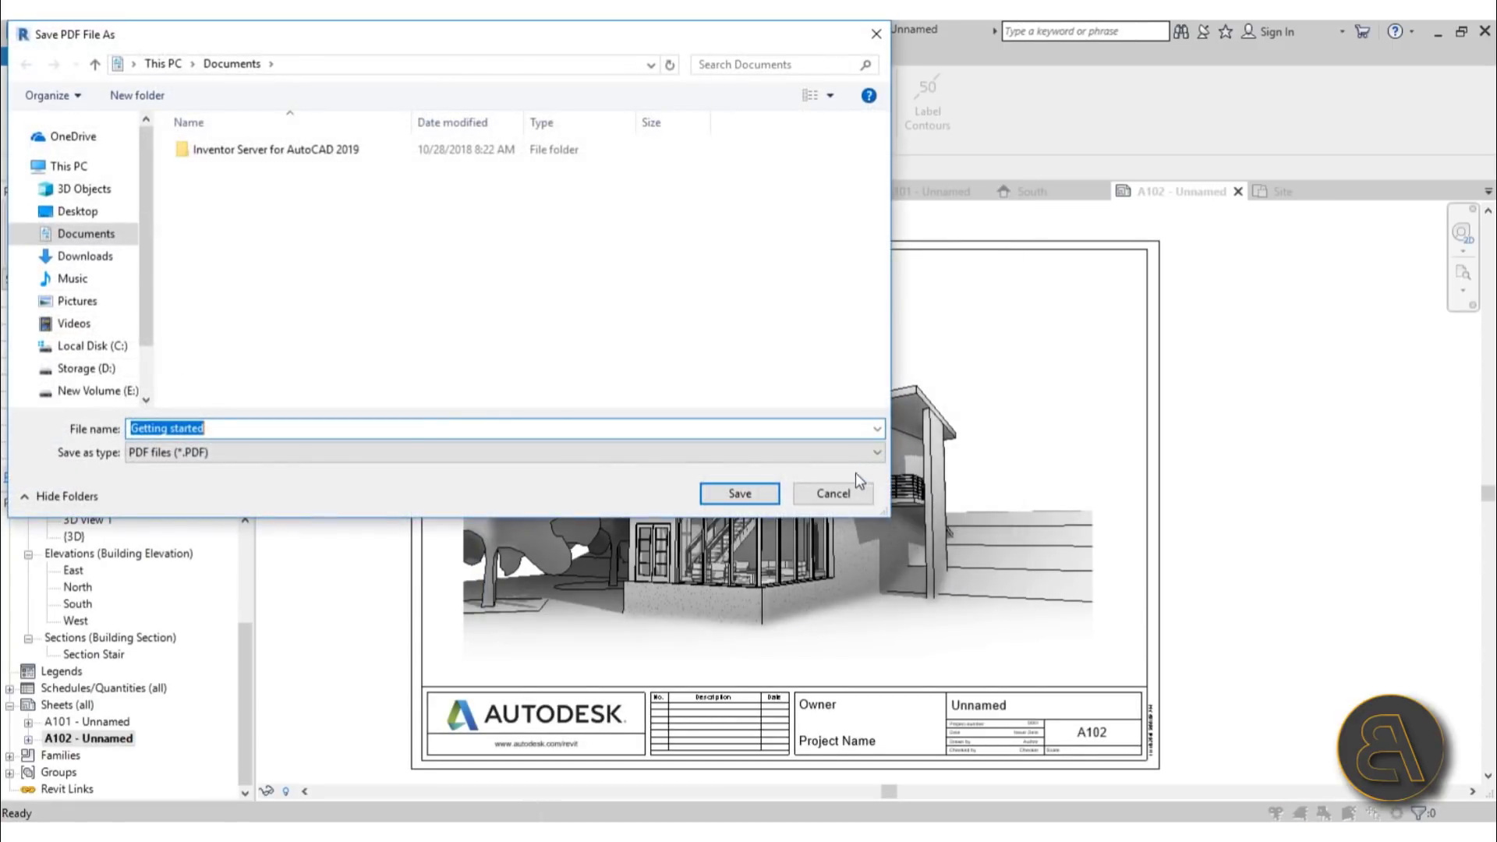
click(79, 211)
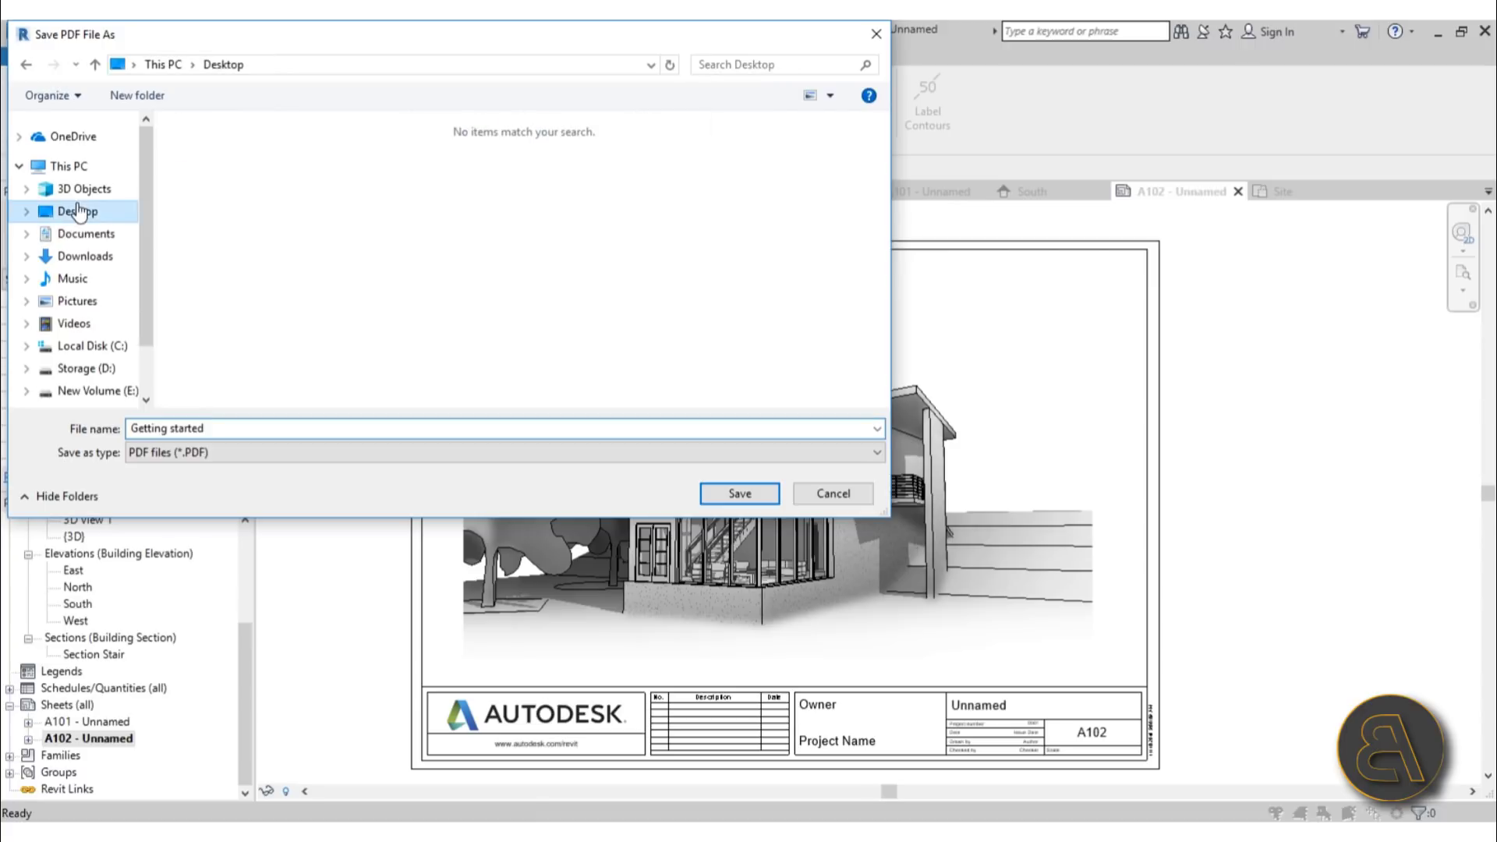
click(736, 492)
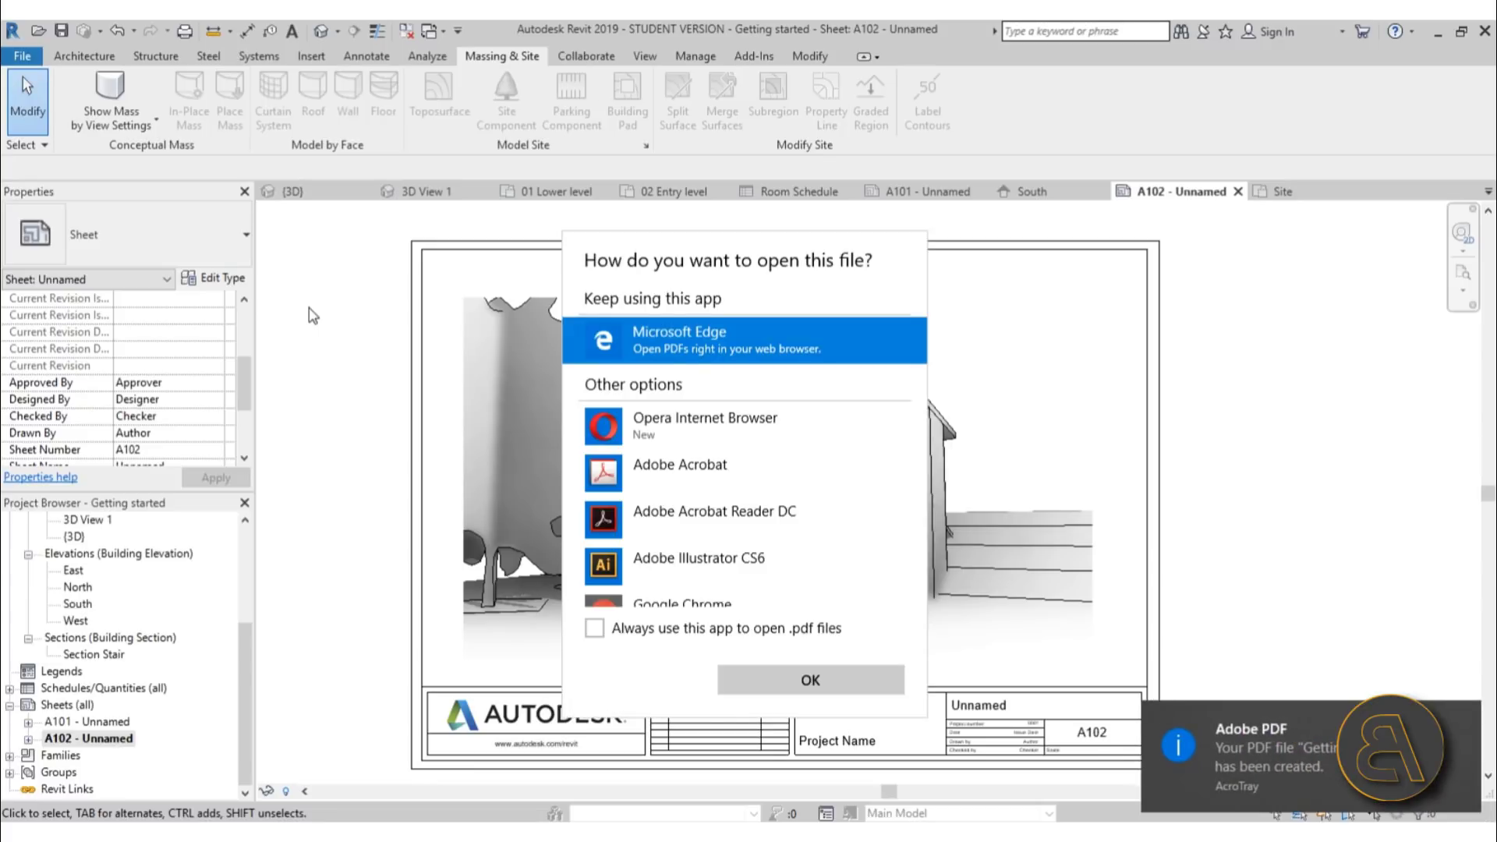
Open the printed PDF in Google Chrome and examine the perspective and title block of sheet A102
scroll(803, 501, down, 2)
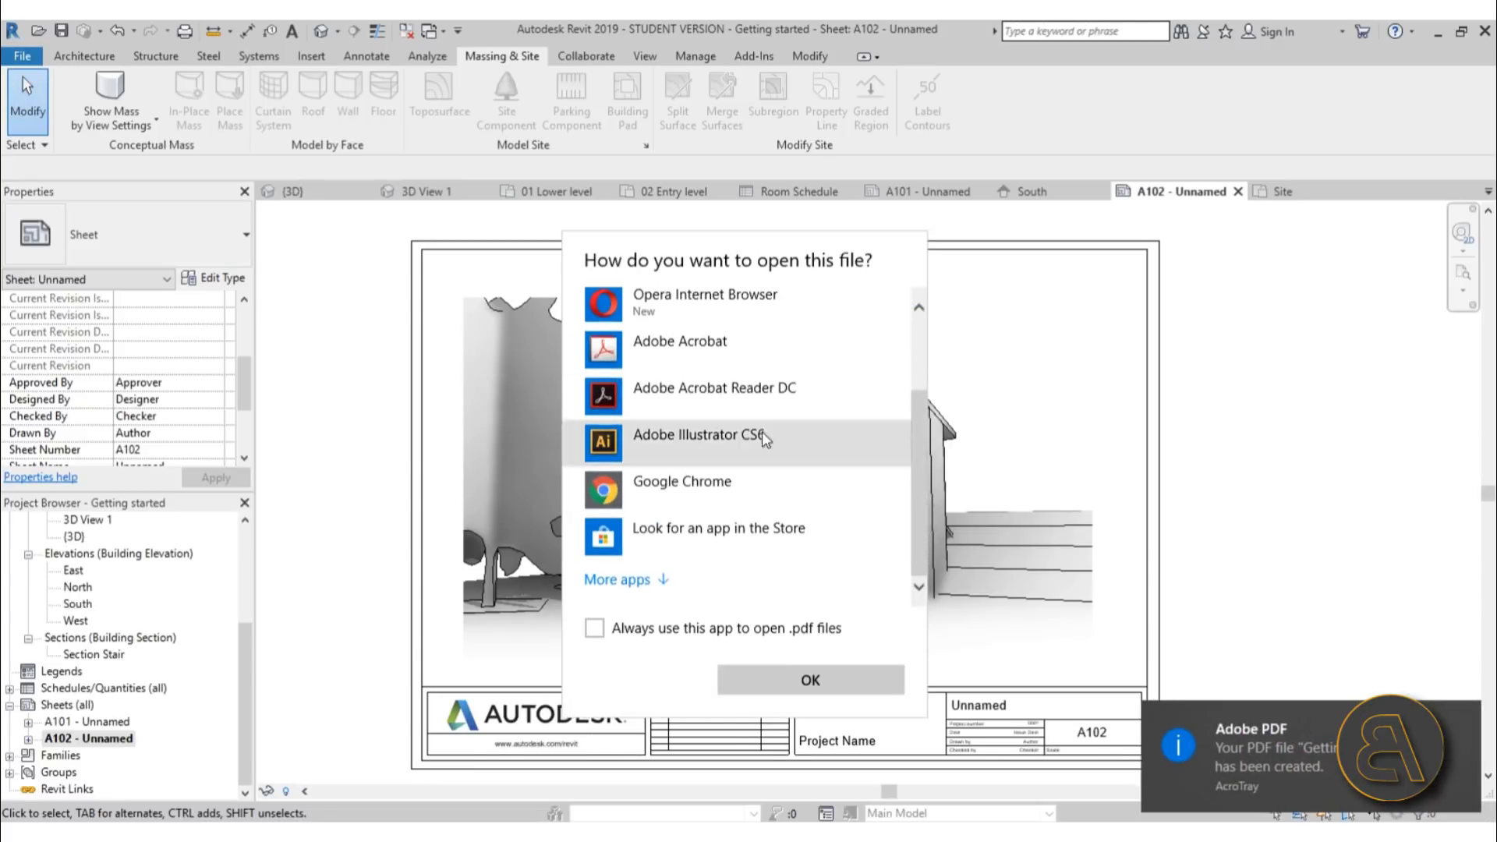
click(819, 685)
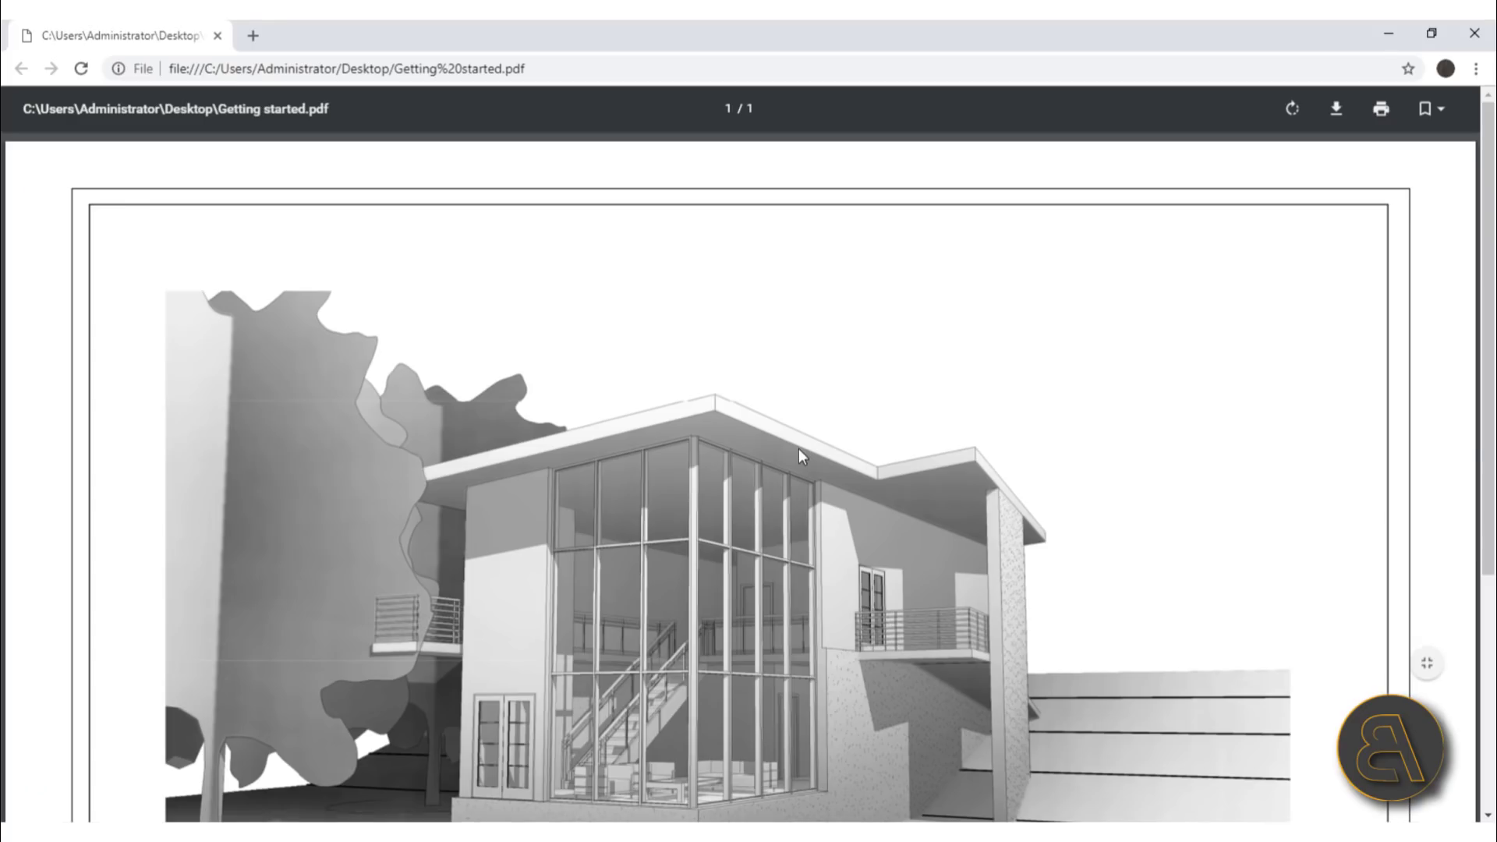
scroll(799, 440, down, 5)
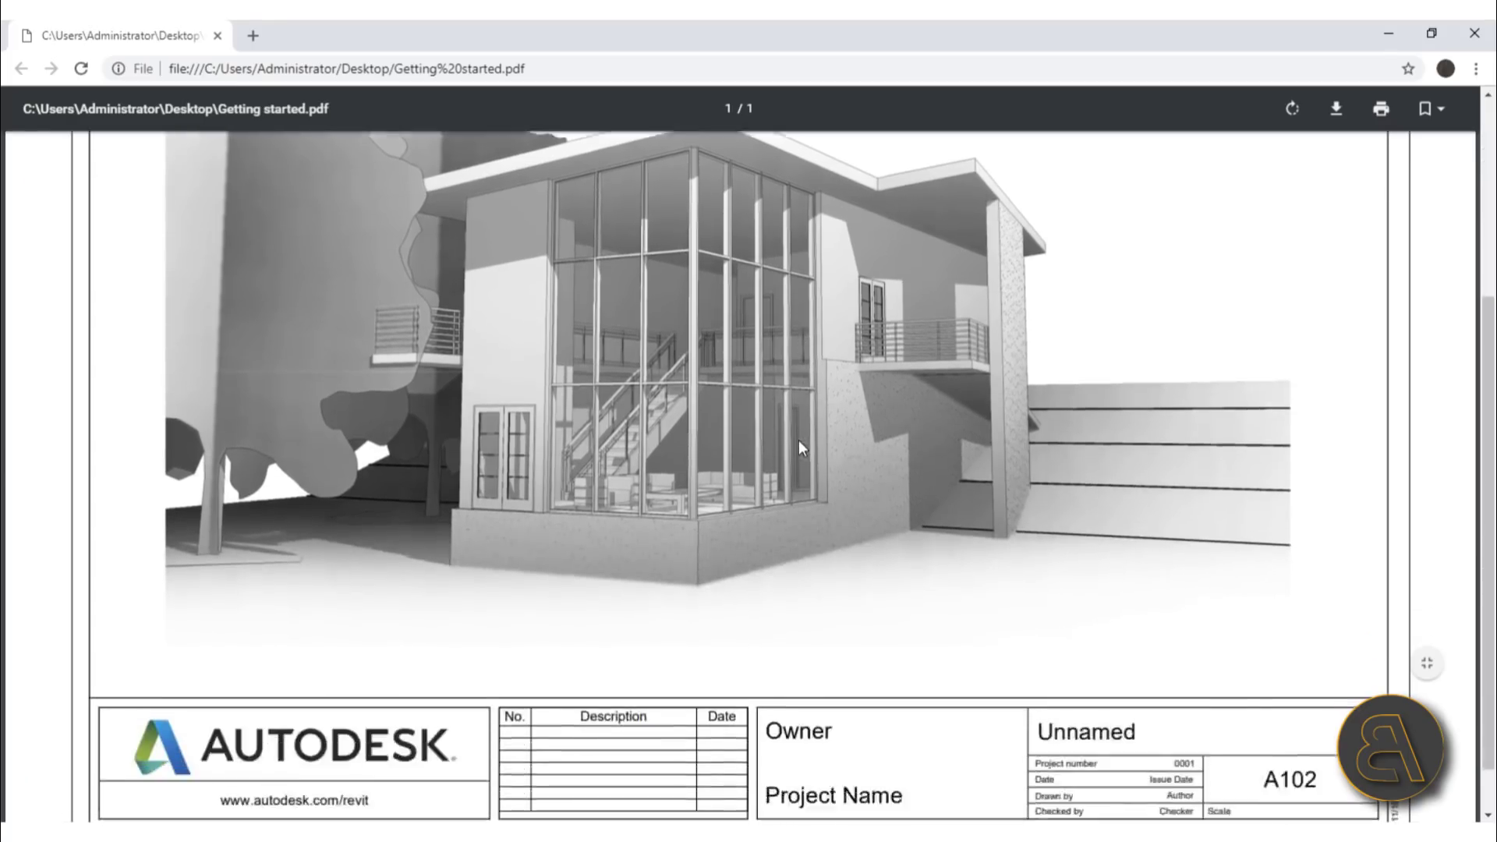
scroll(799, 441, up, 5)
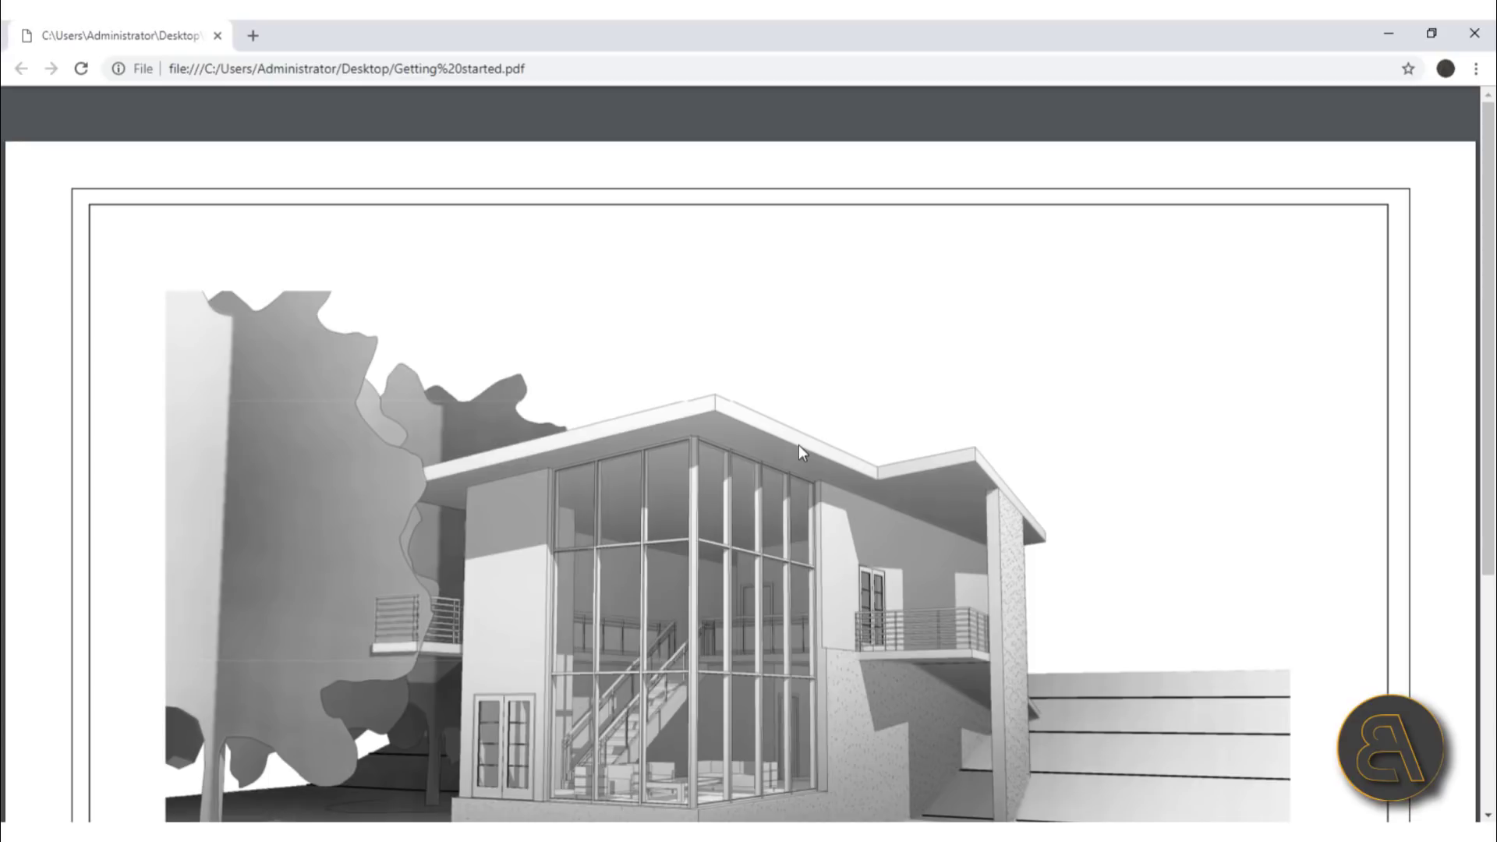
scroll(797, 443, down, 3)
scroll(797, 442, up, 1)
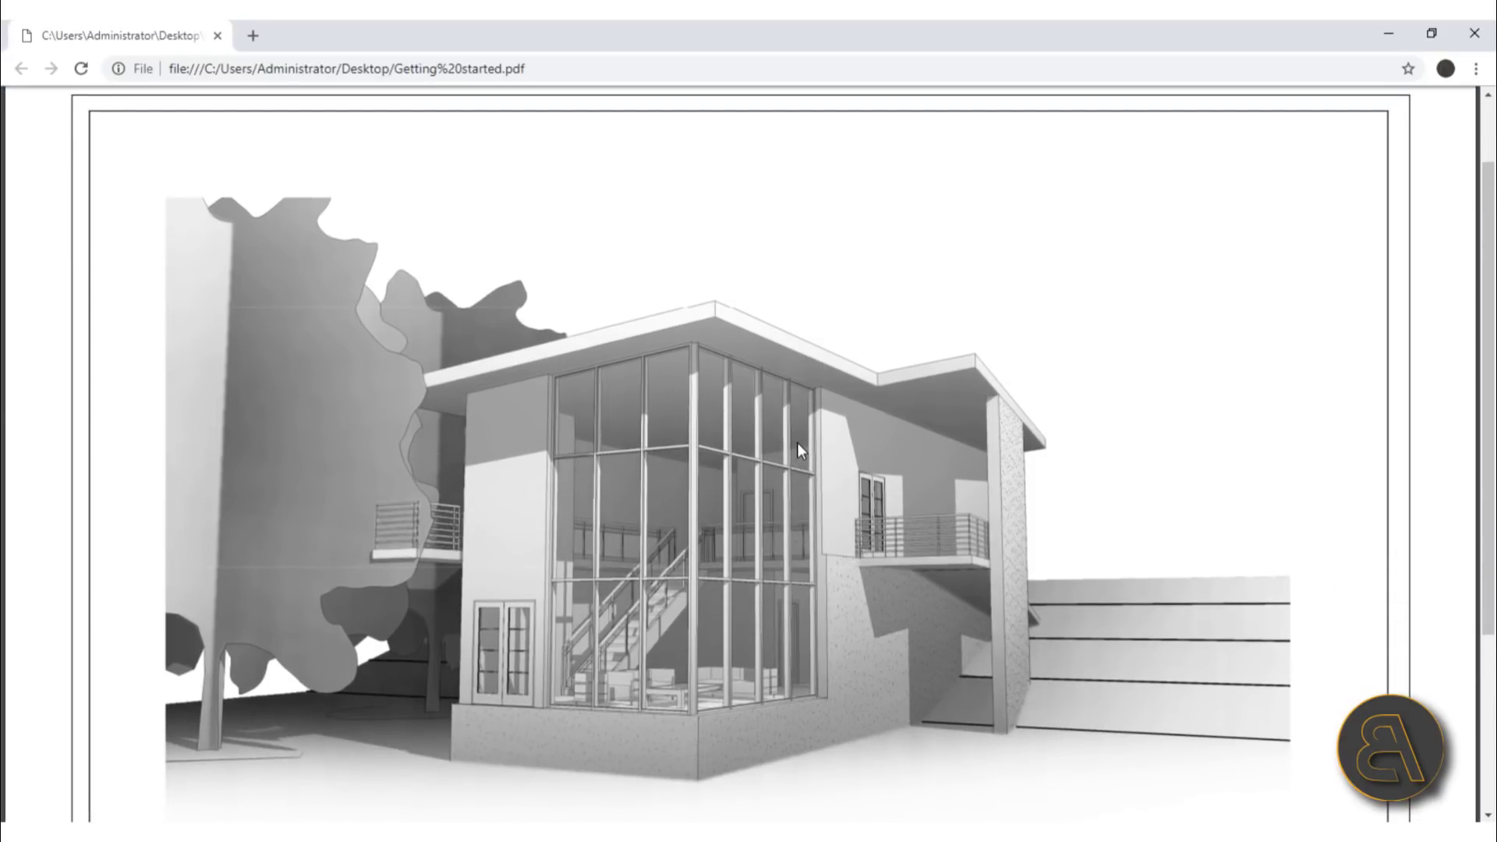